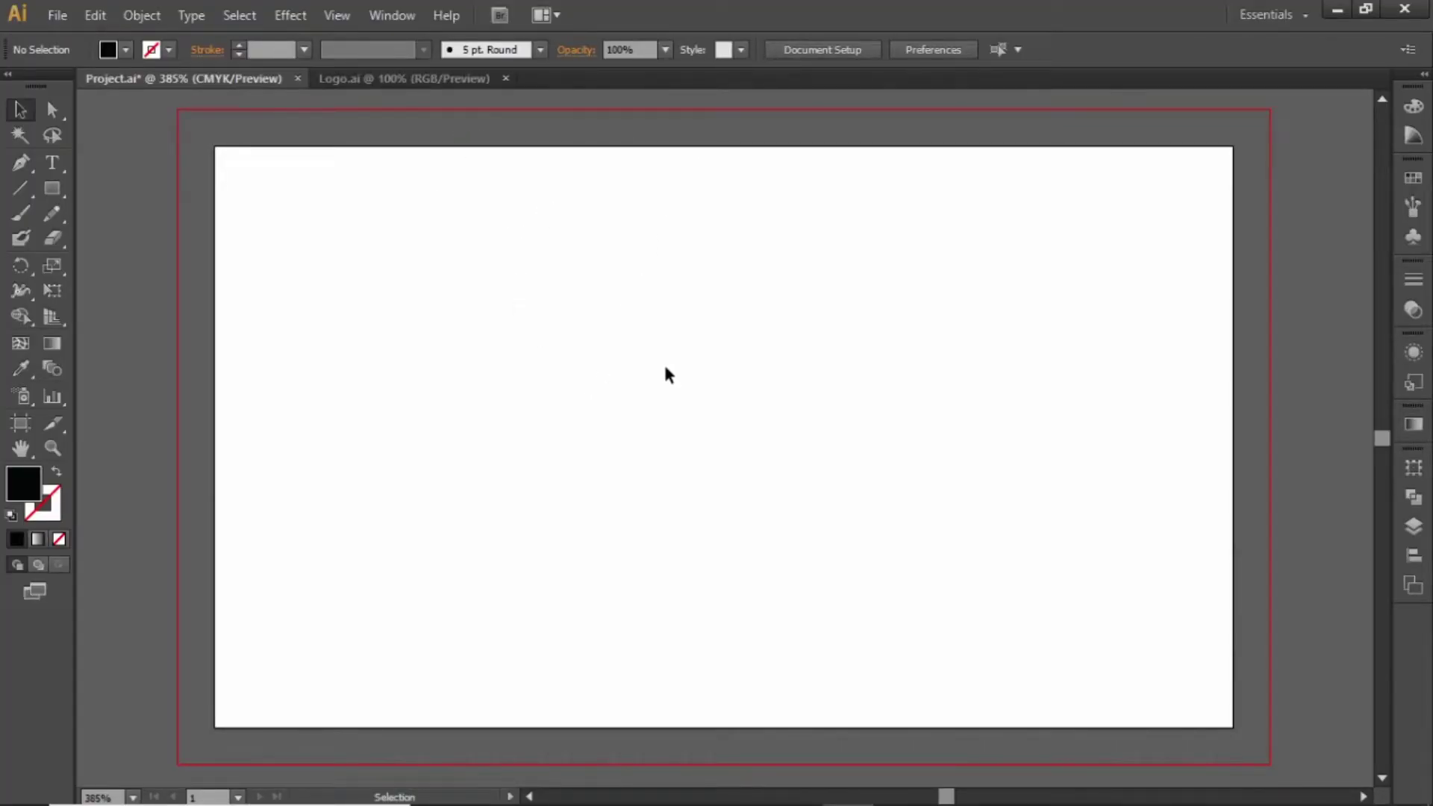
# Start a new document on the Print profile, measured in inches
pyautogui.click(60, 16)
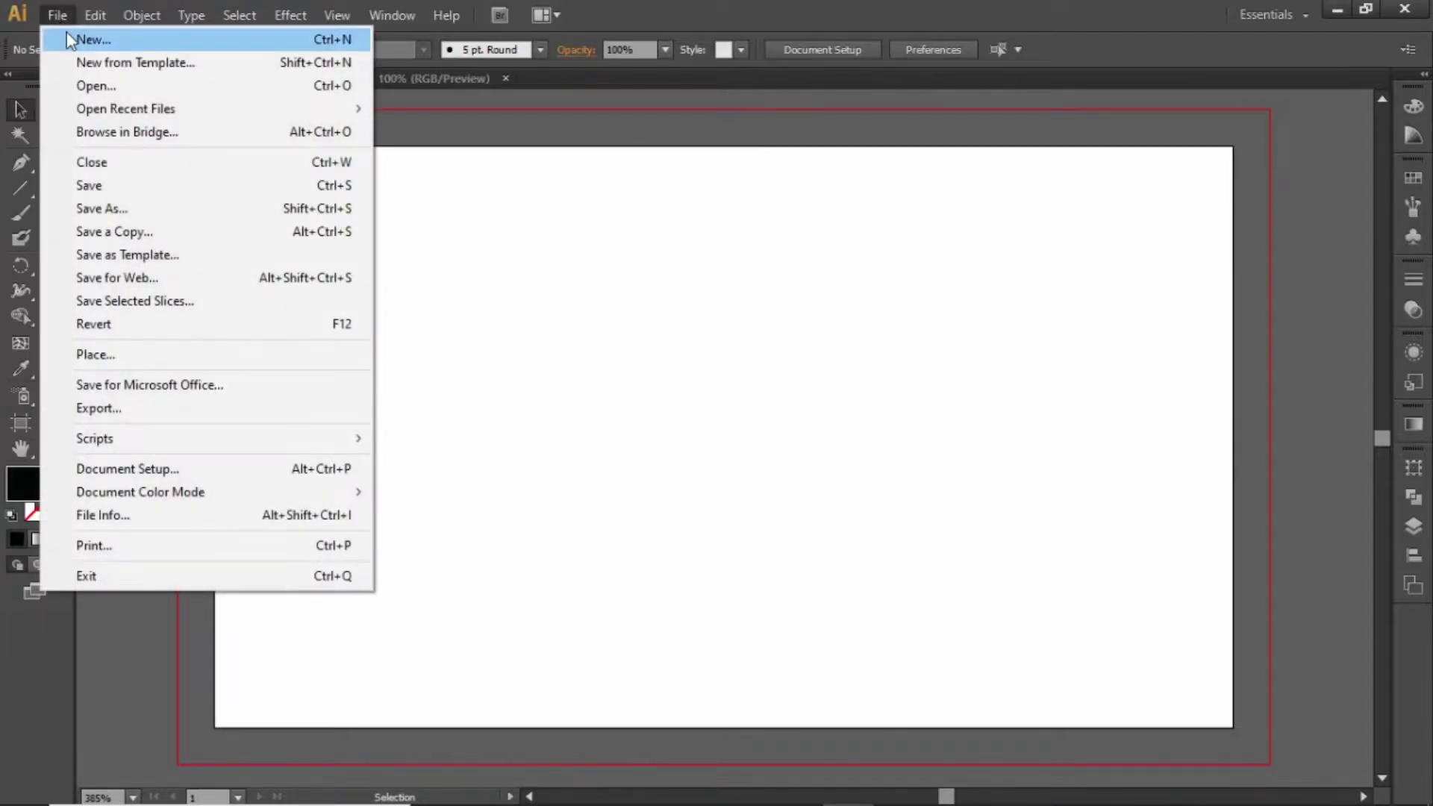
pyautogui.click(93, 32)
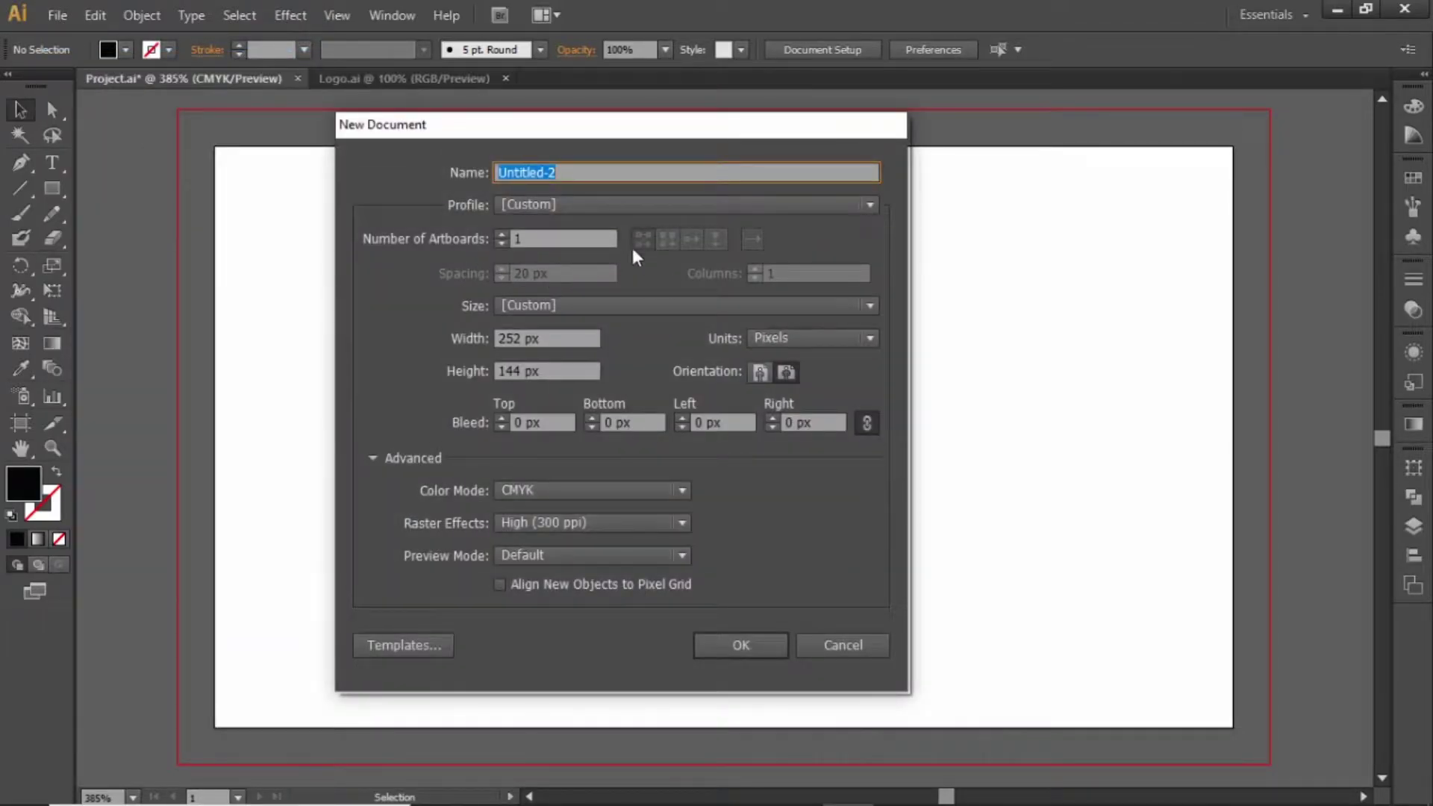
pyautogui.click(582, 204)
pyautogui.click(556, 256)
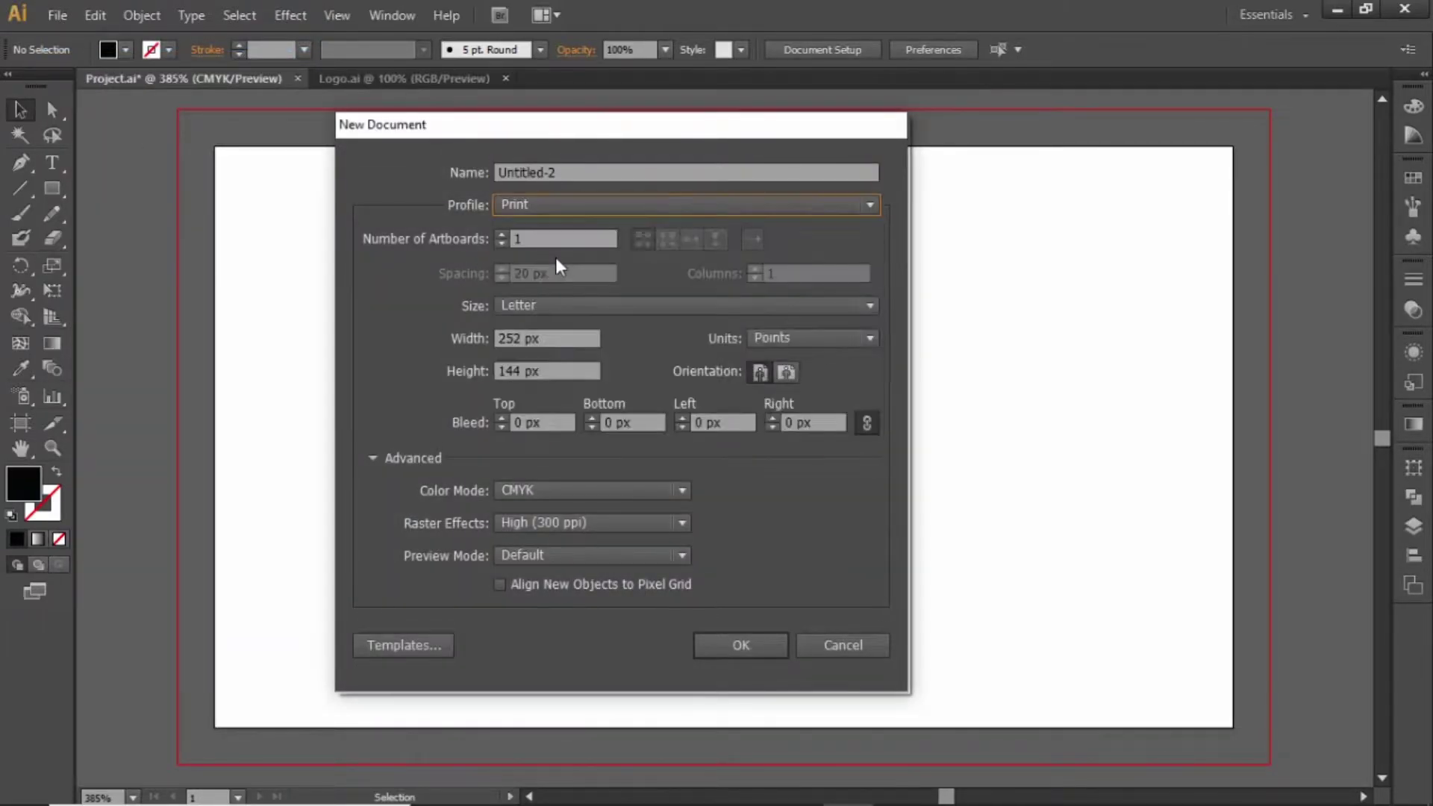
pyautogui.click(811, 338)
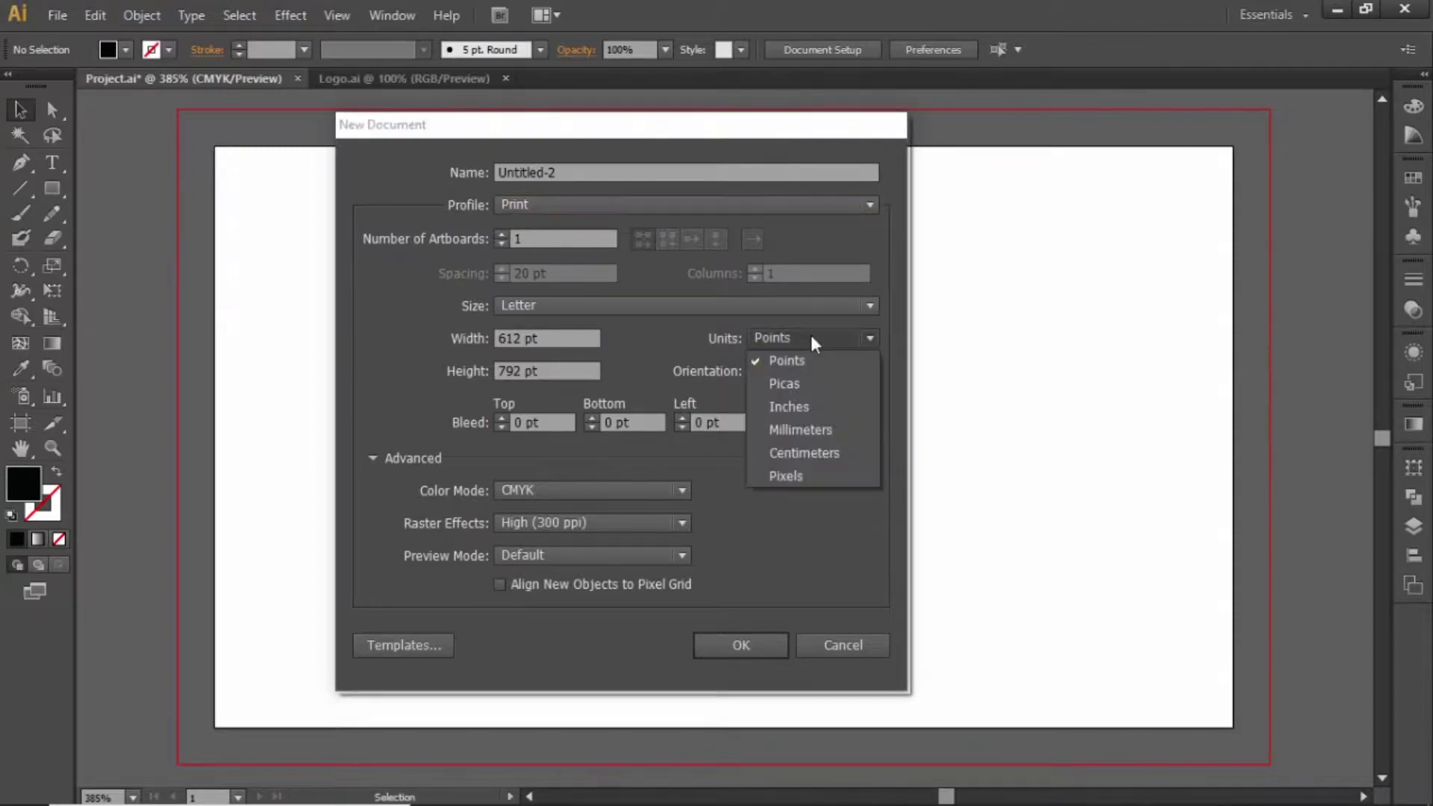
pyautogui.click(805, 402)
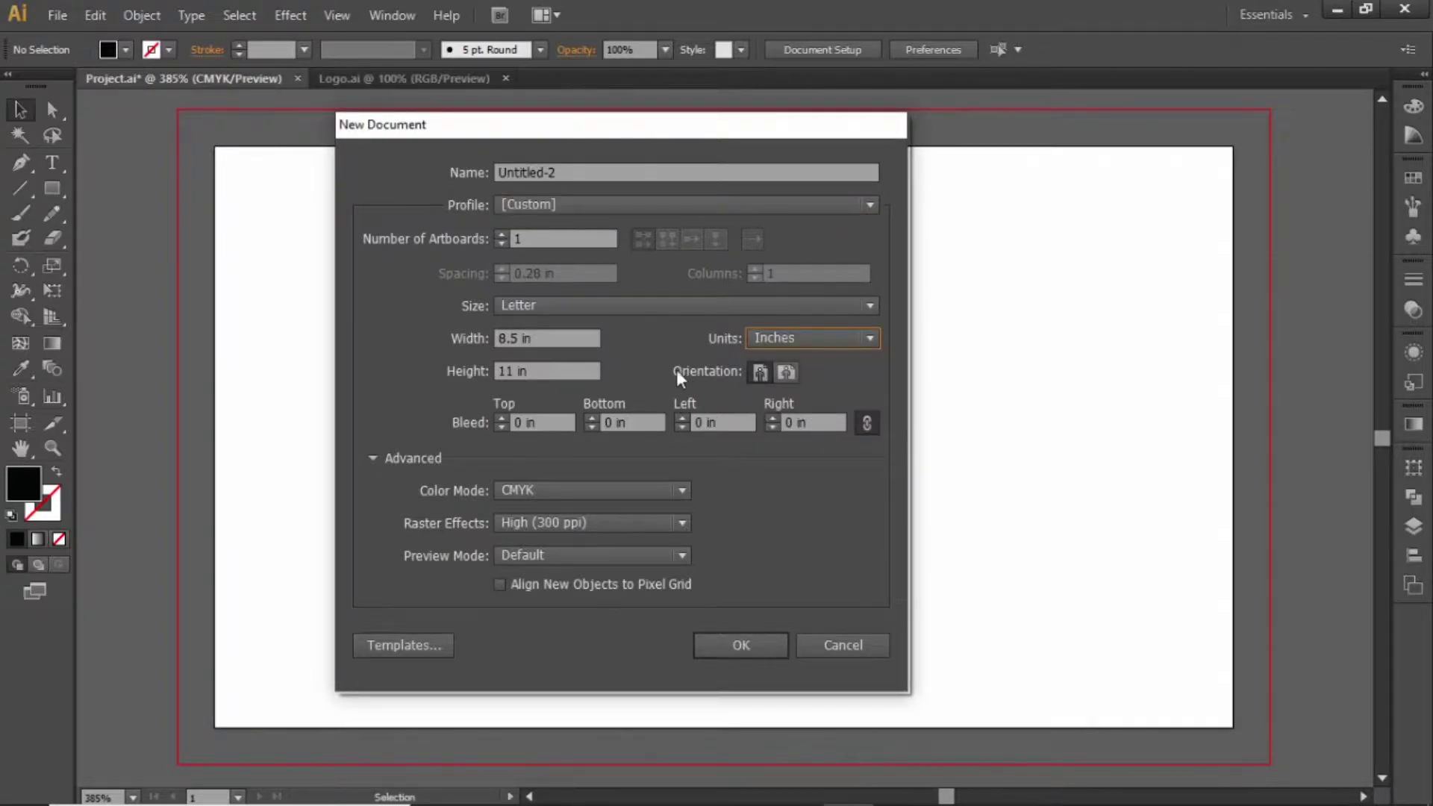
# Make it 3.5 × 2 in with a 0.125 in bleed on all sides in CMYK, and create it
pyautogui.moveTo(519, 340); pyautogui.dragTo(456, 336)
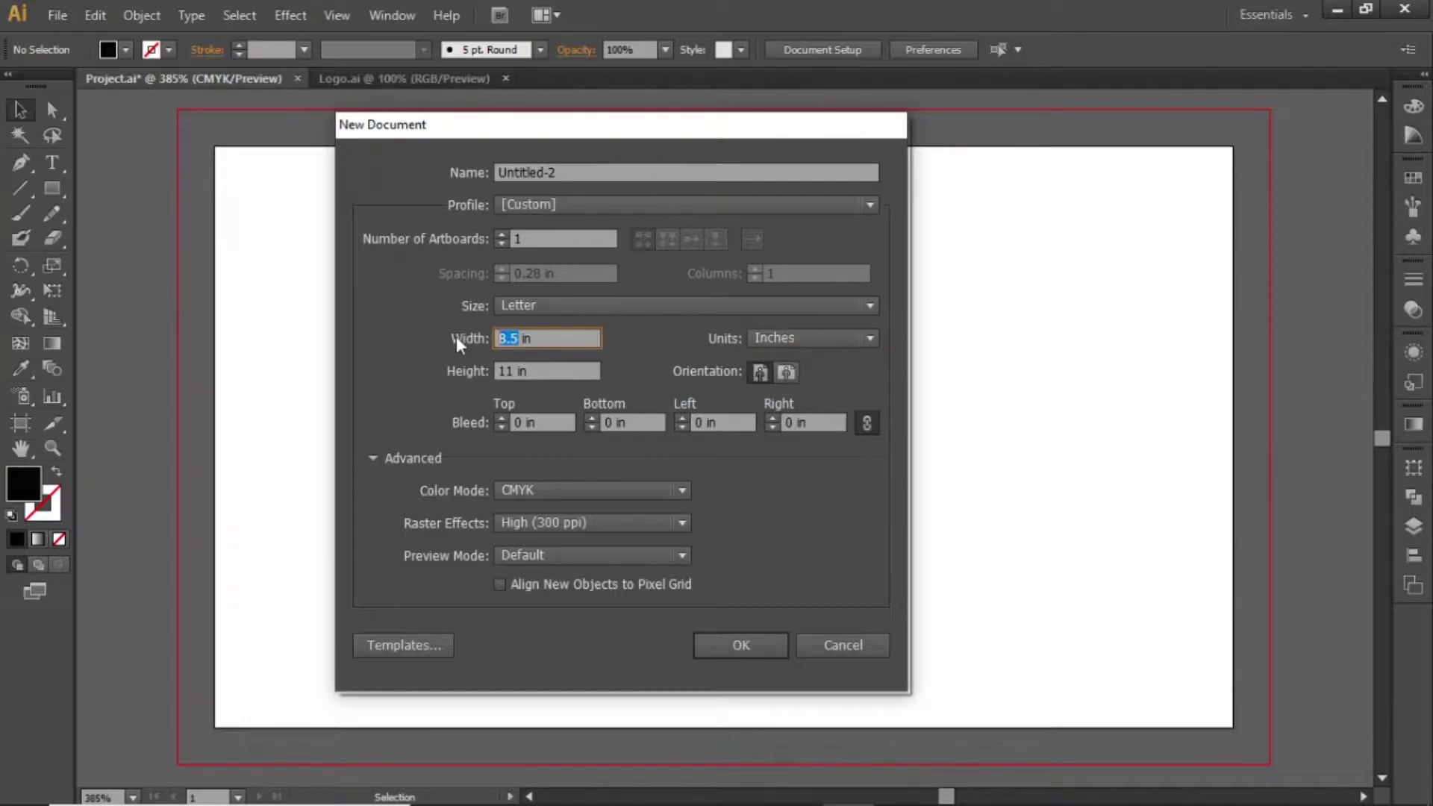
pyautogui.write('30')
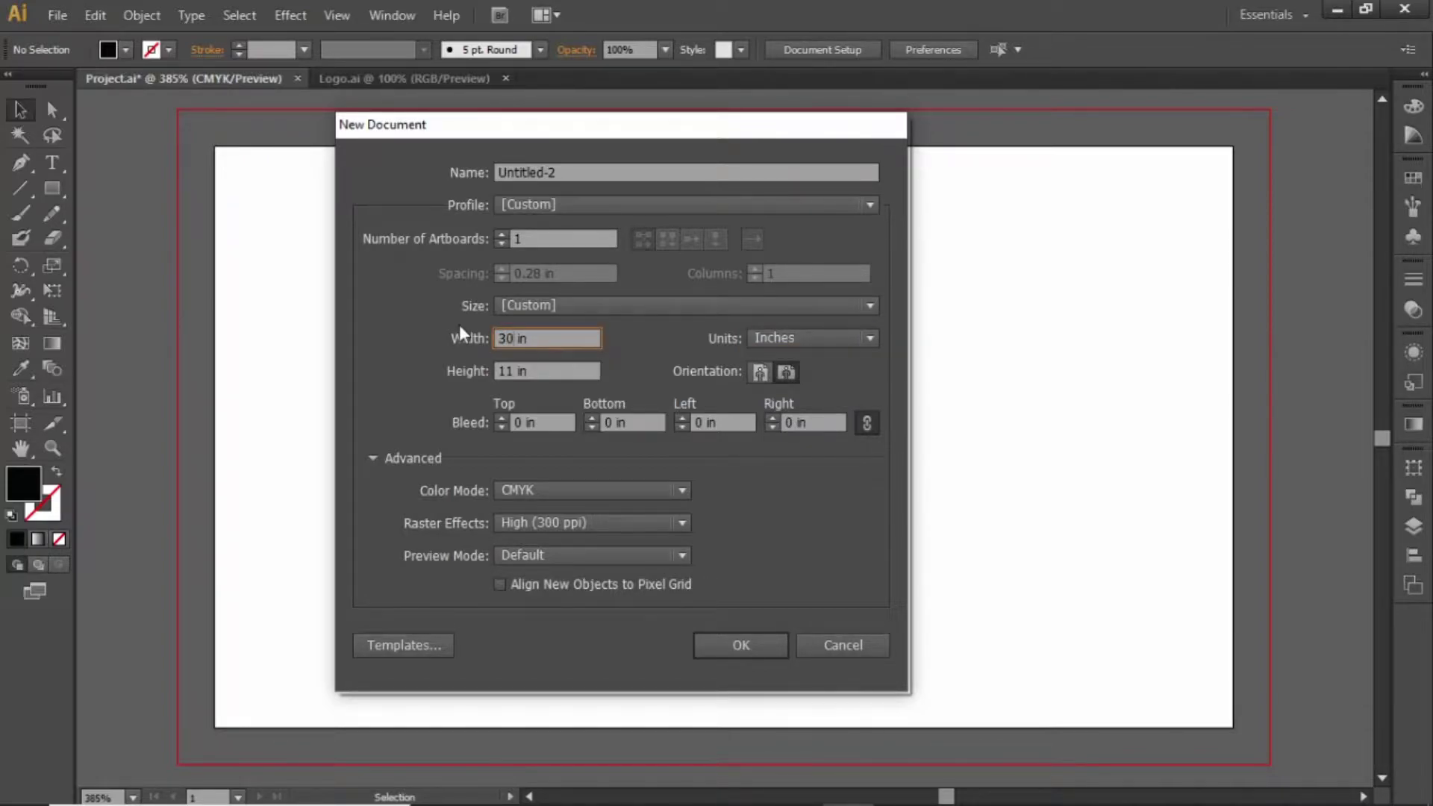
pyautogui.press('BackSpace')
pyautogui.press('BackSpace')
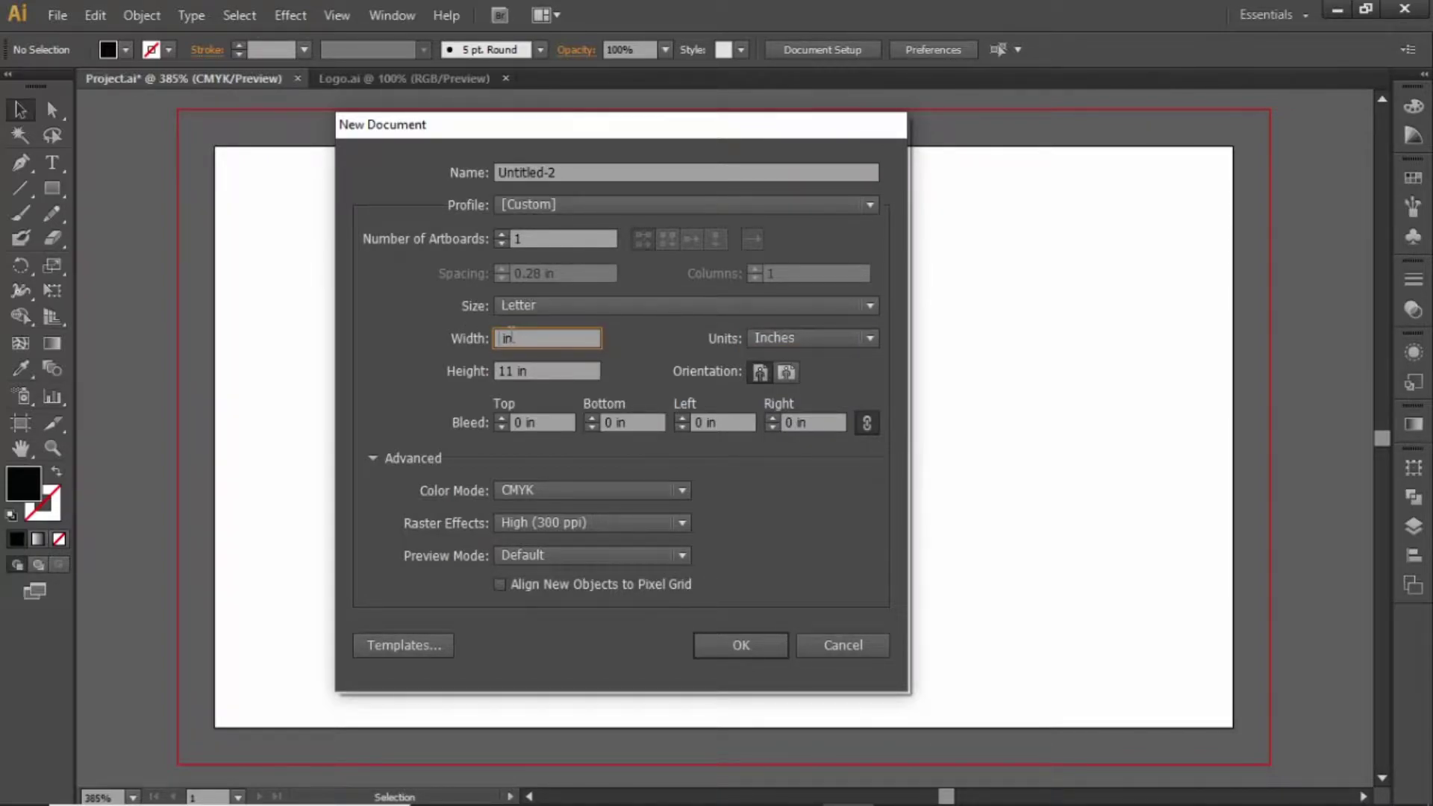
pyautogui.write('3.5')
pyautogui.press('Tab')
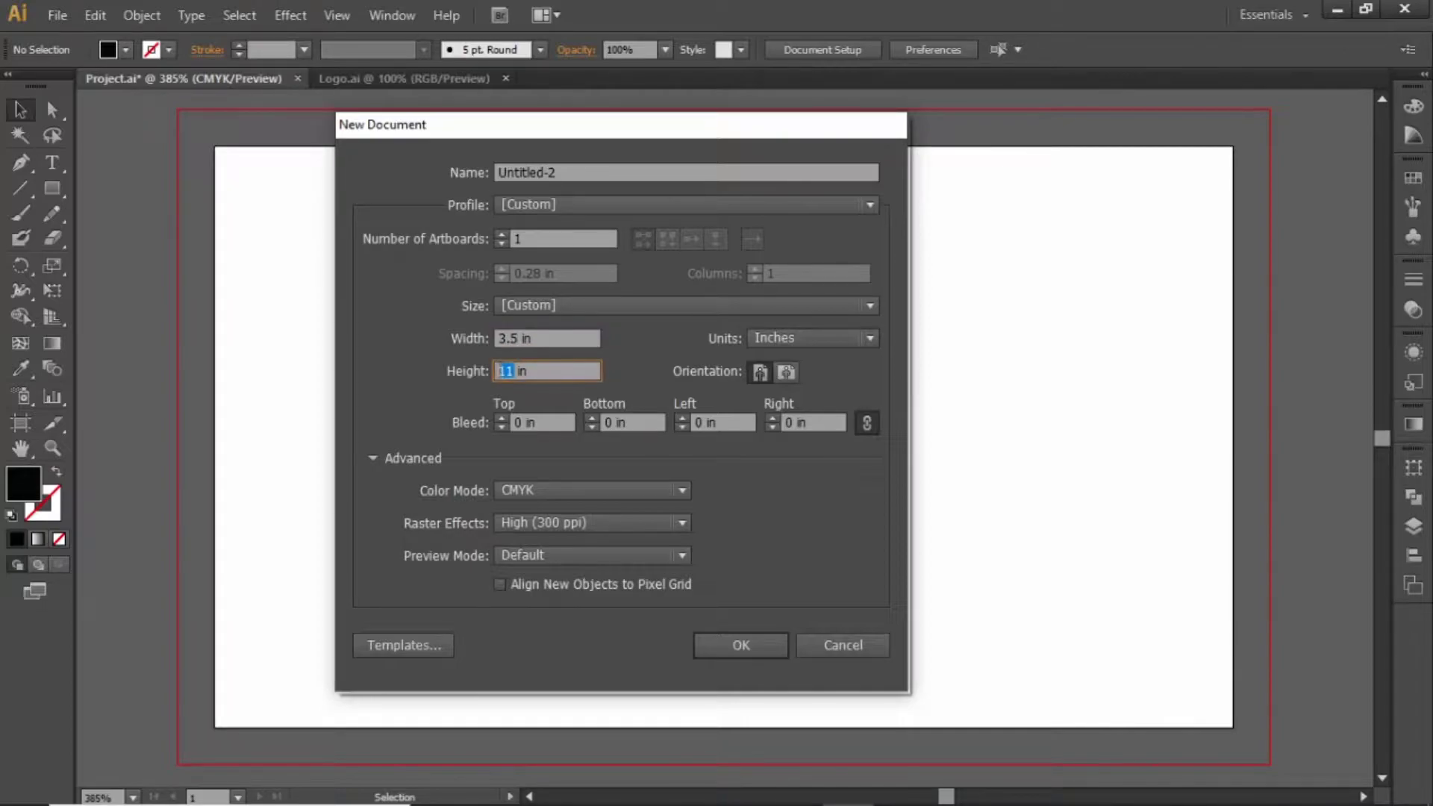
pyautogui.write('2')
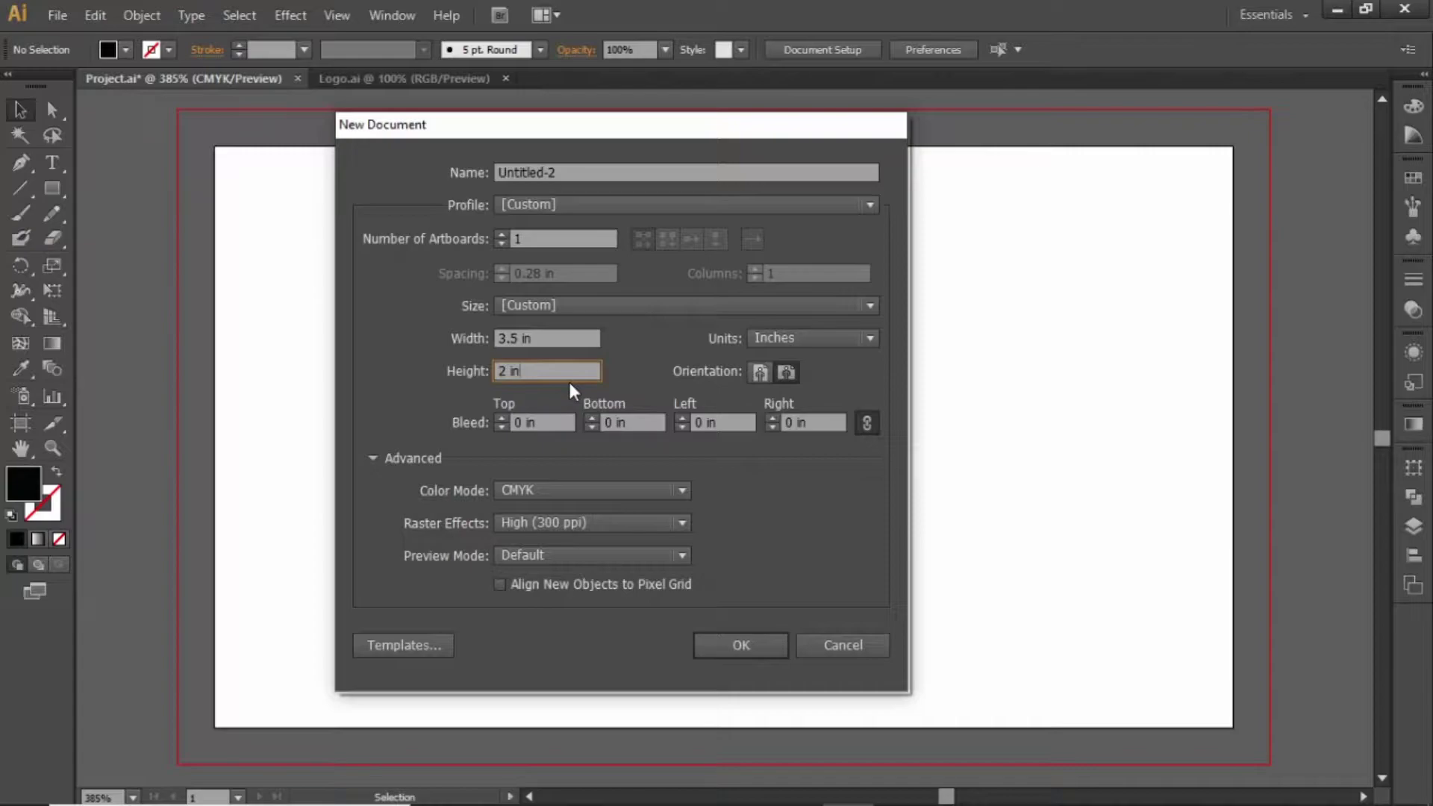
pyautogui.click(570, 422)
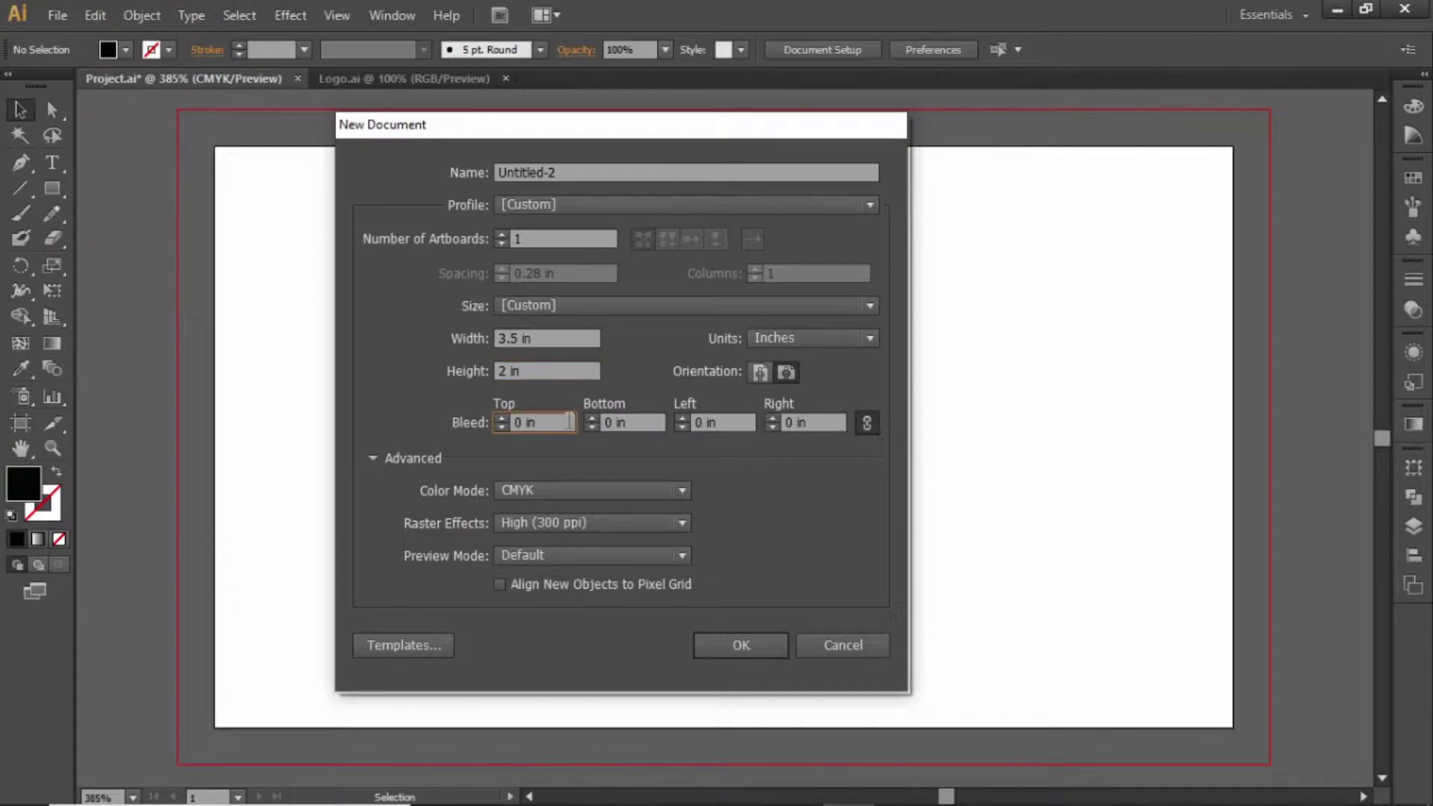
pyautogui.write('0.125')
pyautogui.click(569, 423)
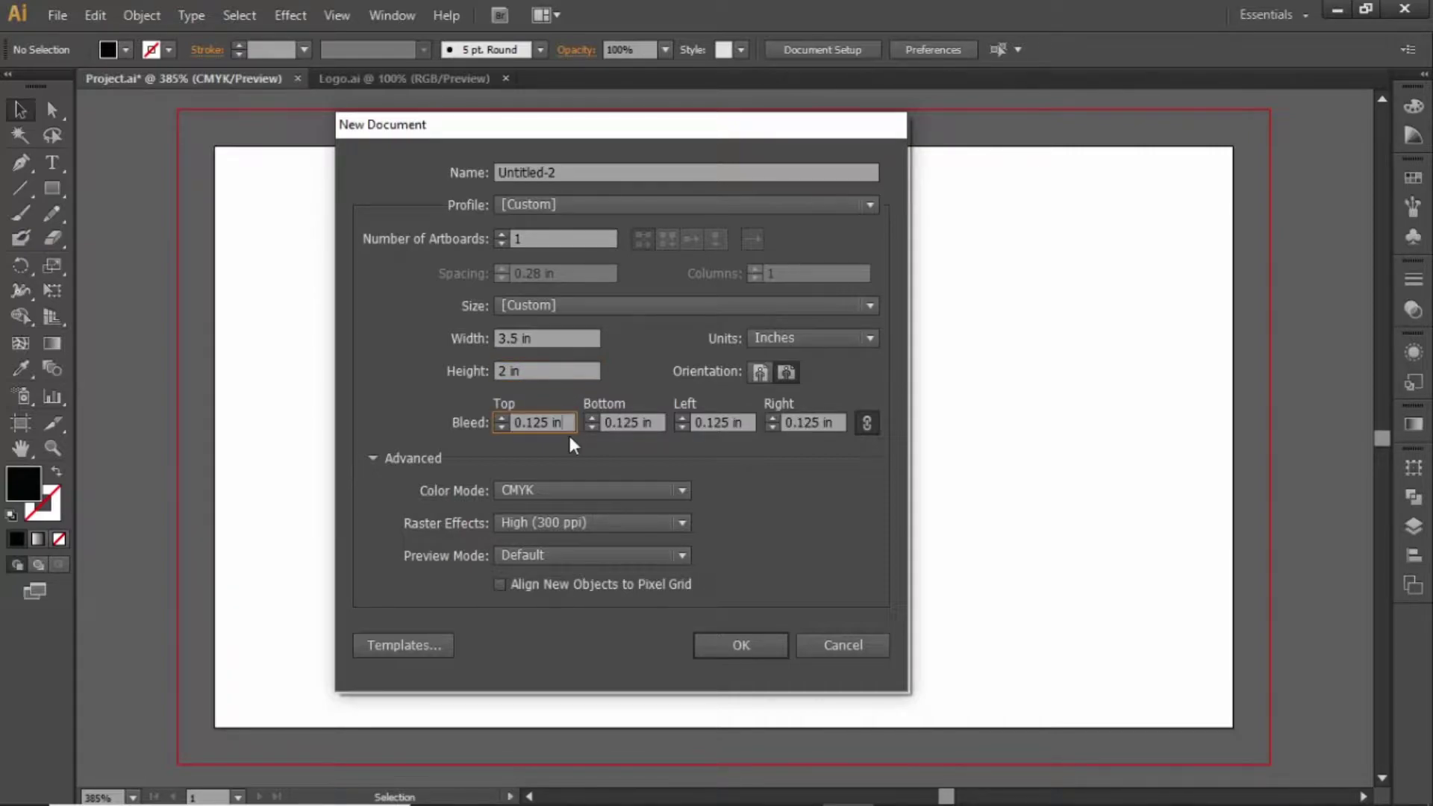
pyautogui.click(592, 487)
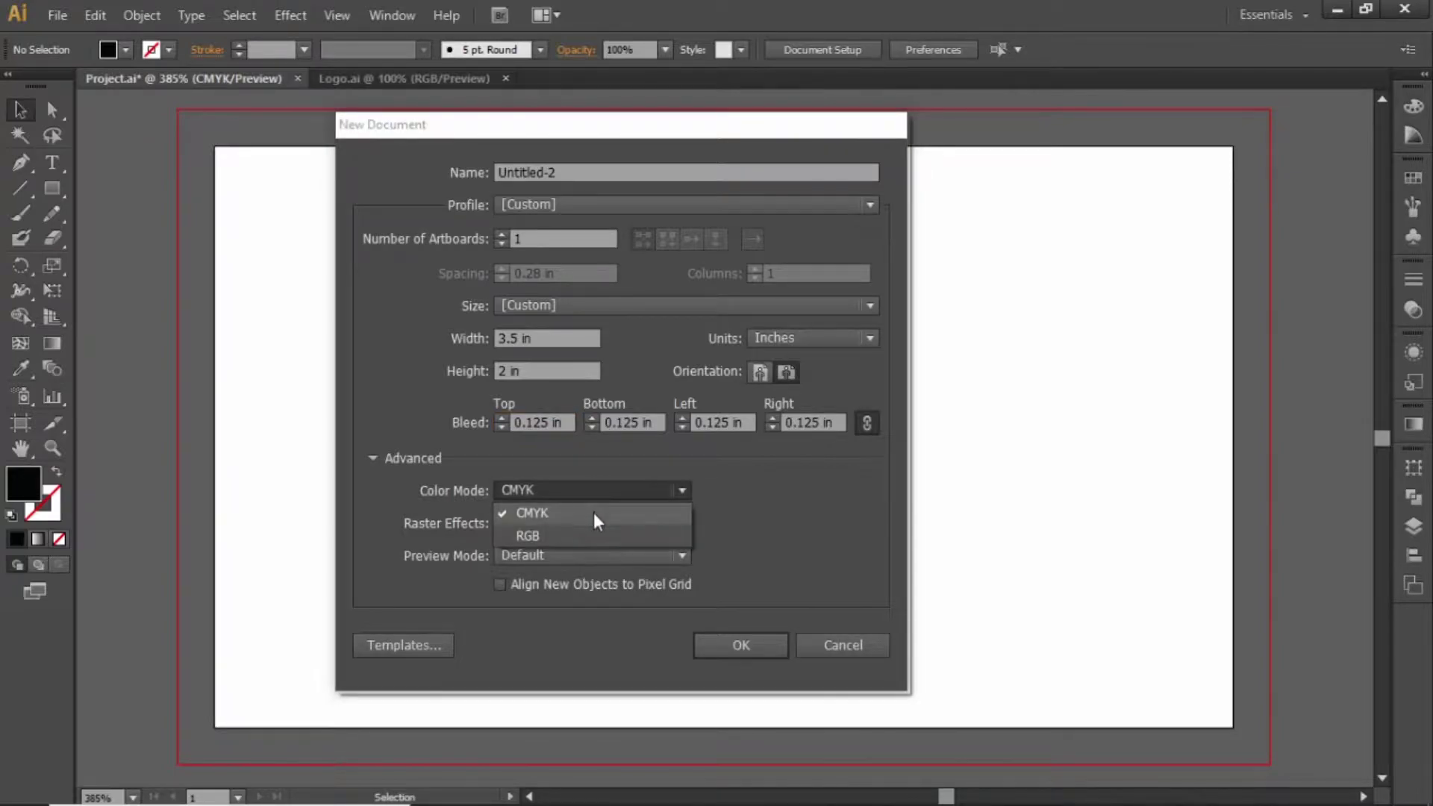
pyautogui.click(566, 513)
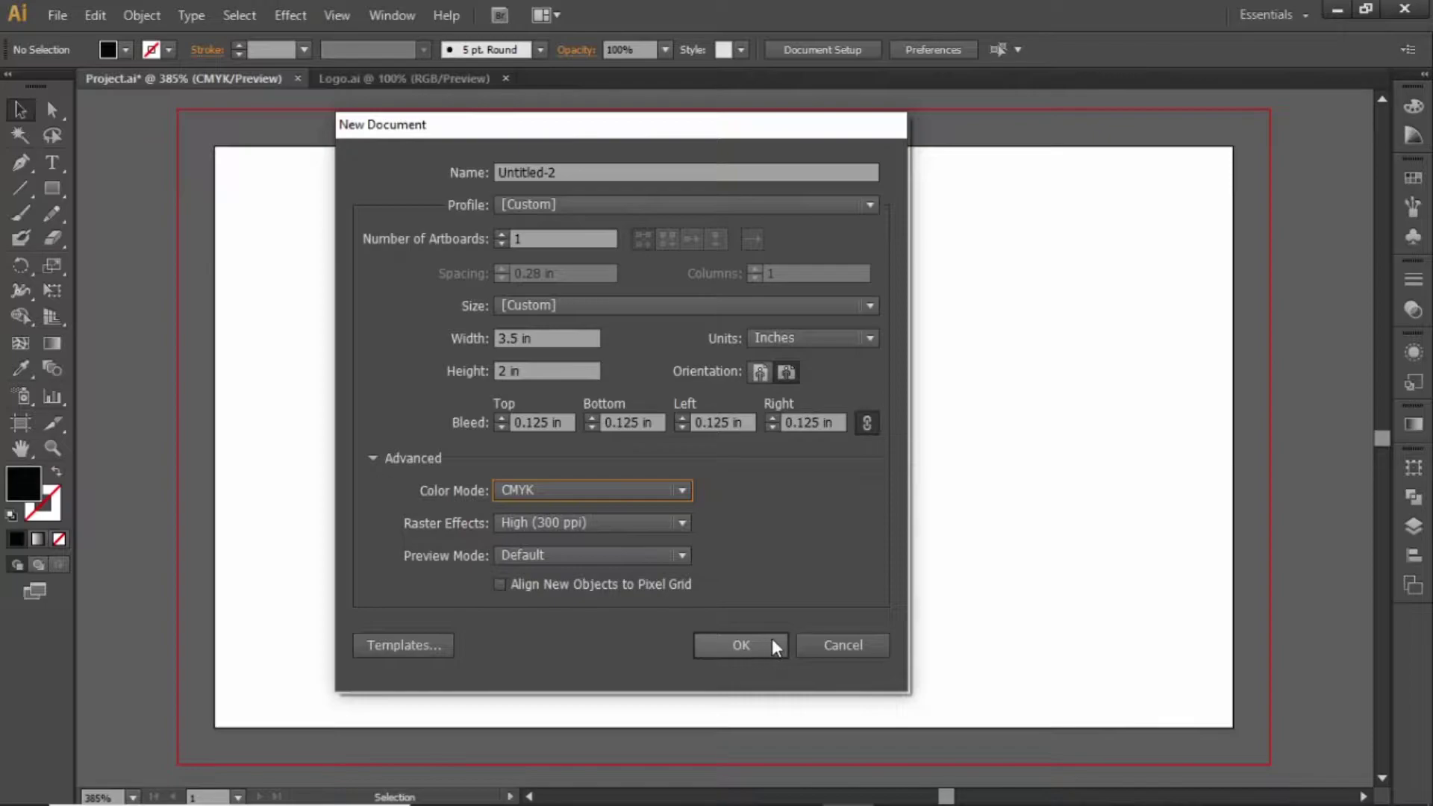
pyautogui.click(824, 644)
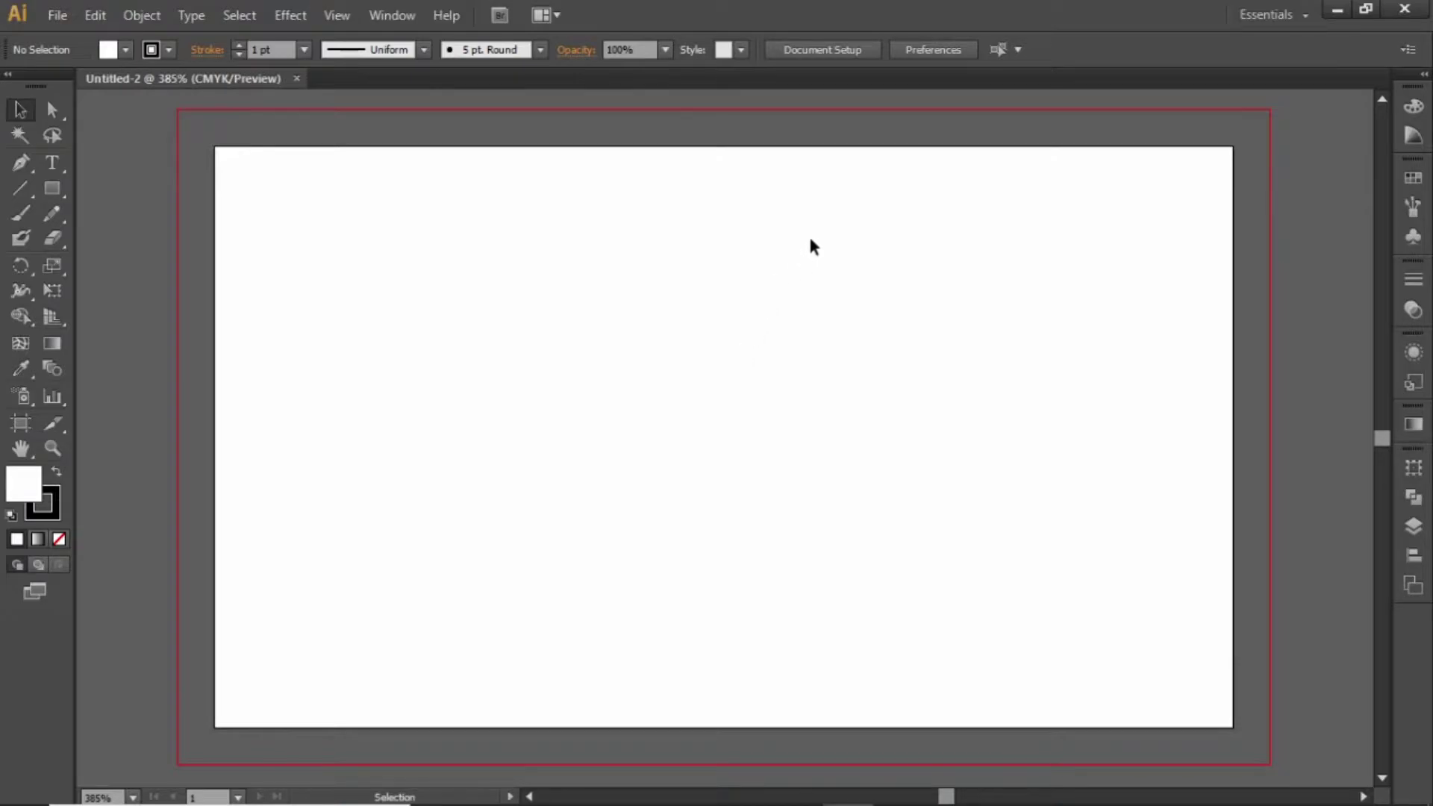
# Scroll and pan the view to reposition the blank artboard
pyautogui.scroll(2, 809, 259)
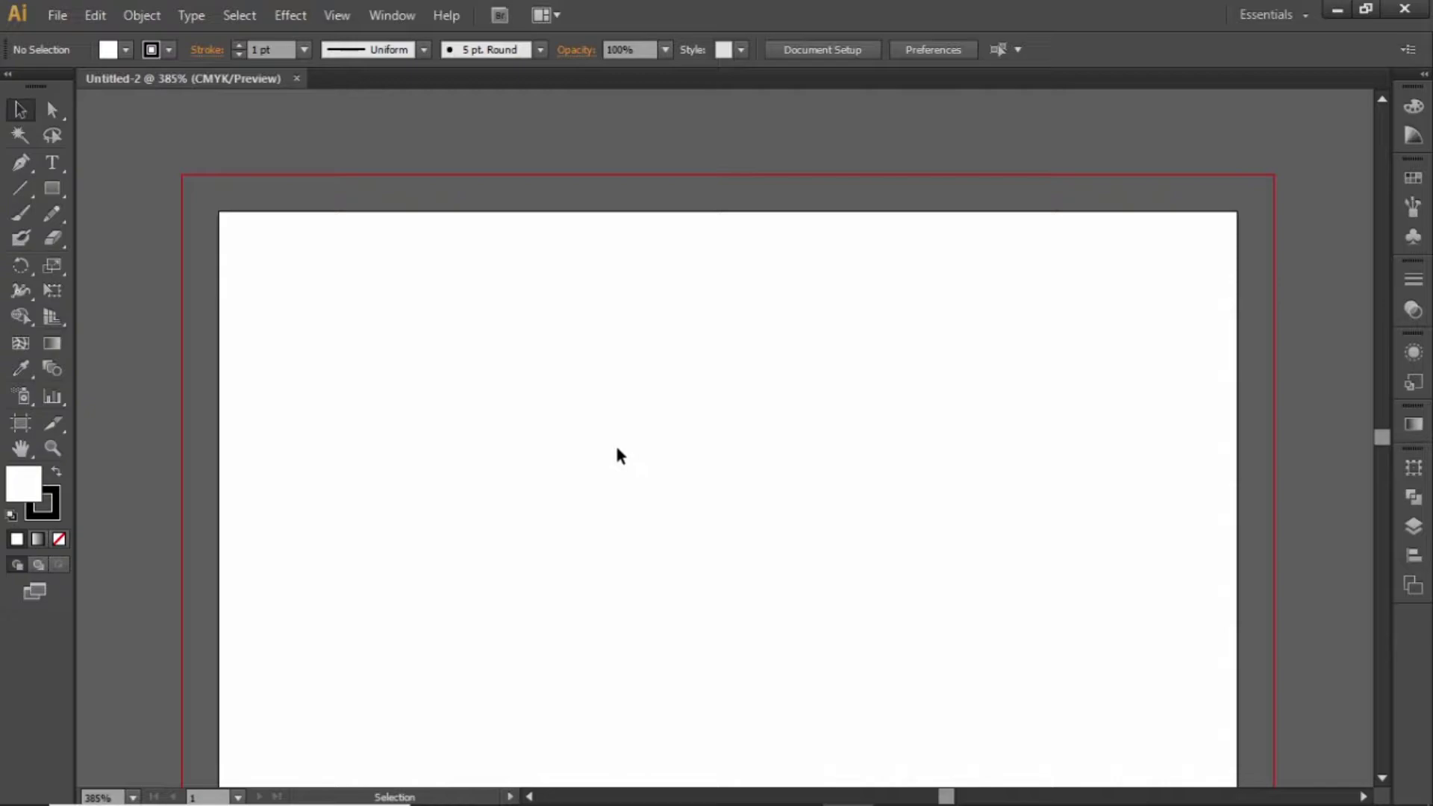
pyautogui.press('space')
pyautogui.moveTo(618, 422); pyautogui.dragTo(605, 368)
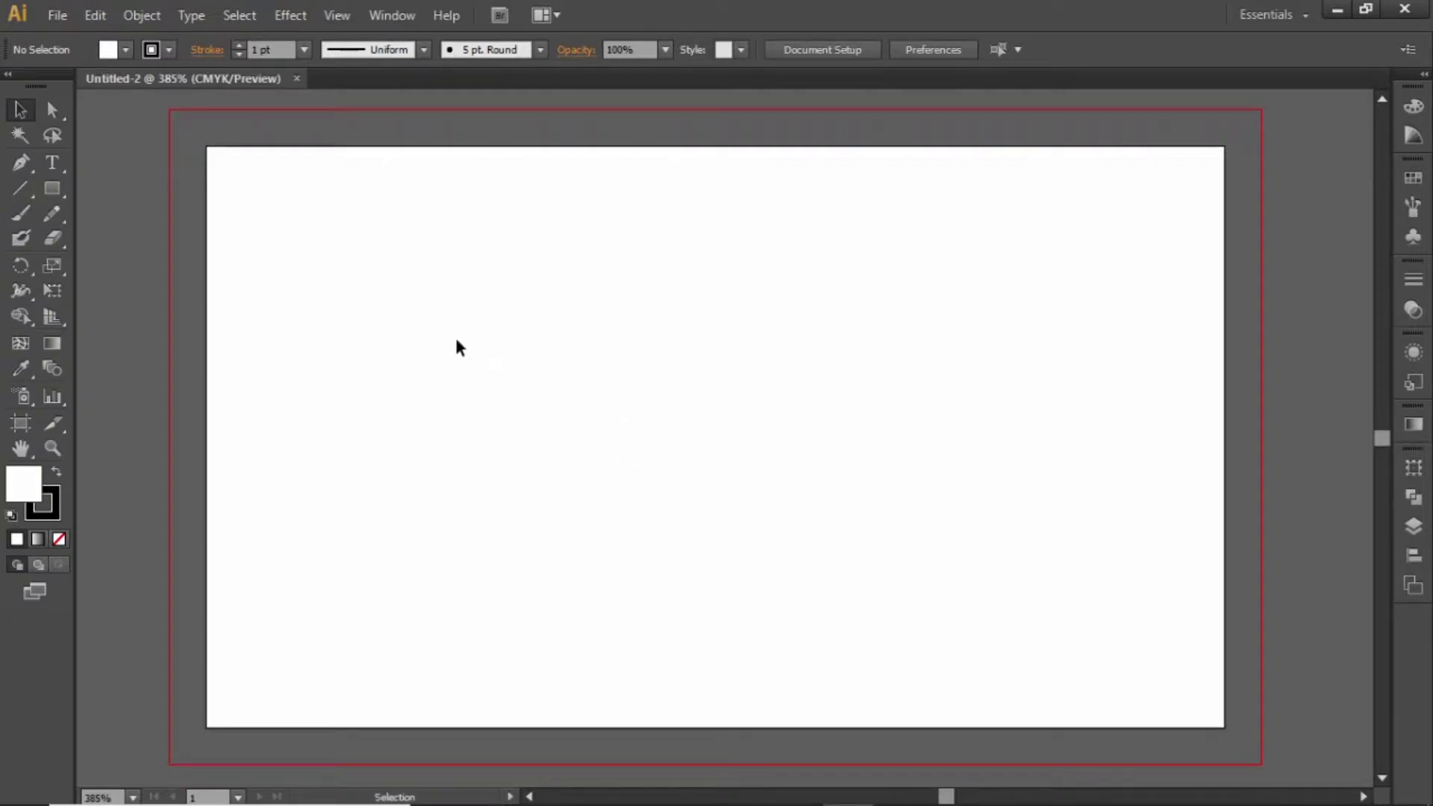
# Create a 3.25 × 1.75 in rectangle by entering its exact size
pyautogui.click(51, 189)
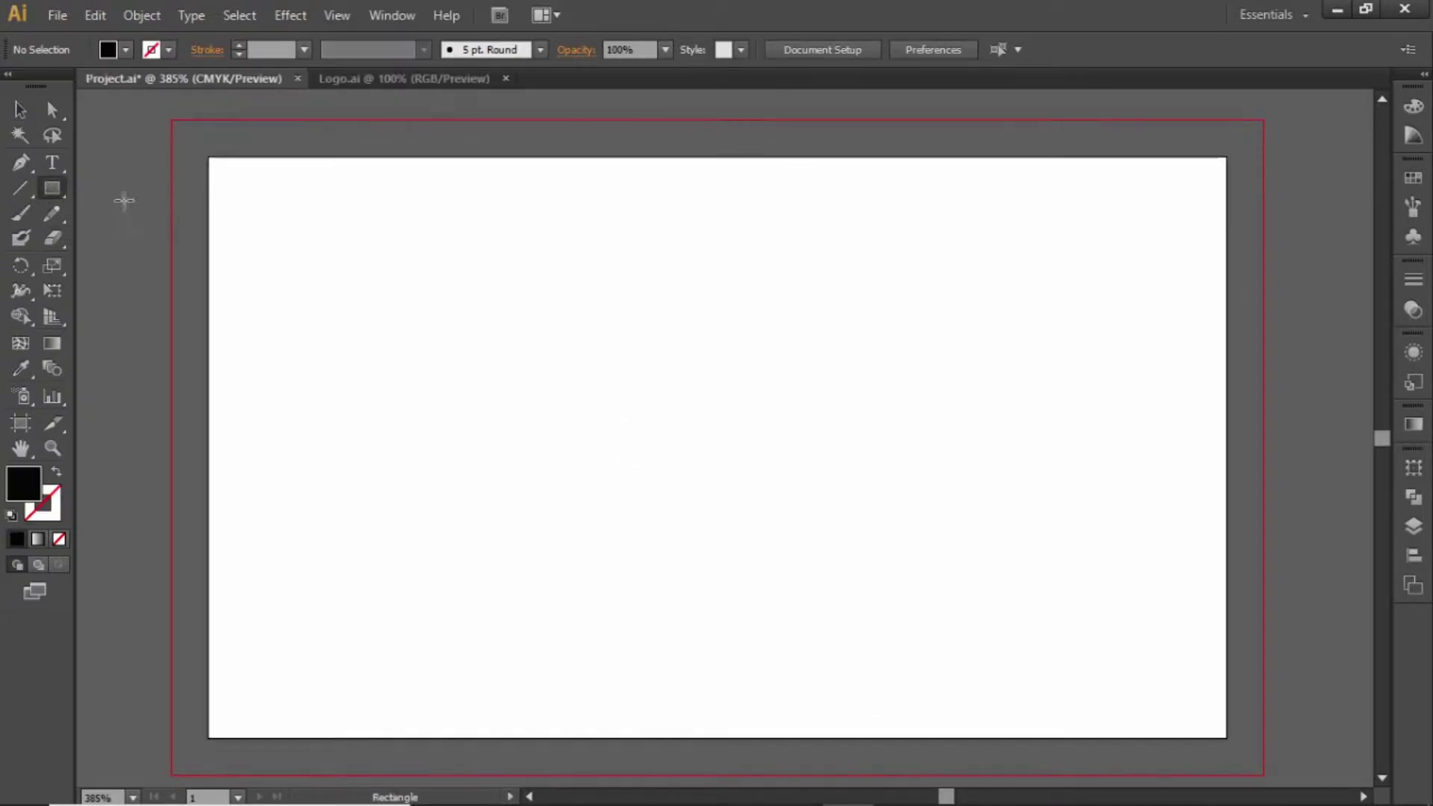
pyautogui.click(598, 295)
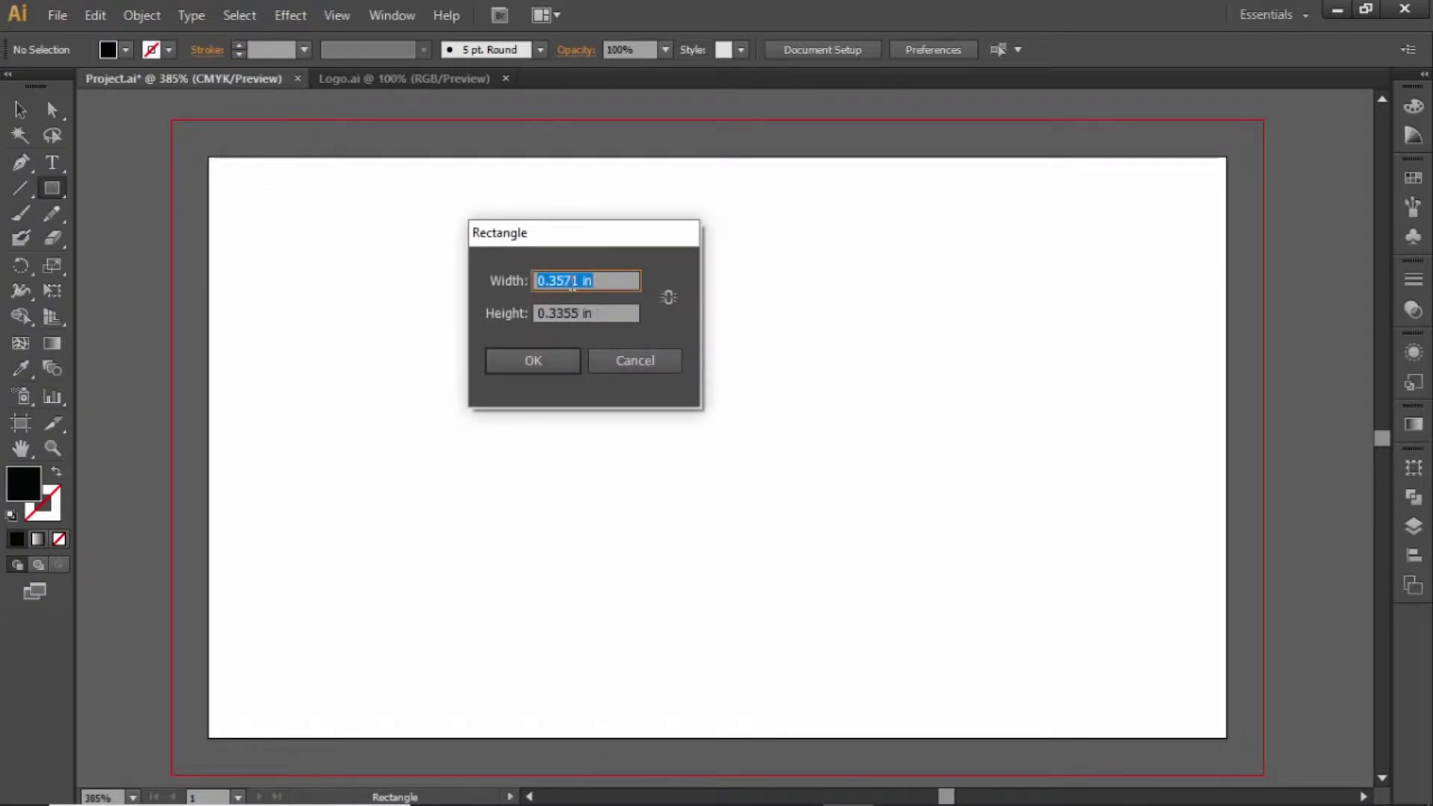
pyautogui.moveTo(580, 282); pyautogui.dragTo(526, 283)
pyautogui.write('3.25')
pyautogui.moveTo(580, 309); pyautogui.dragTo(513, 314)
pyautogui.write('1.')
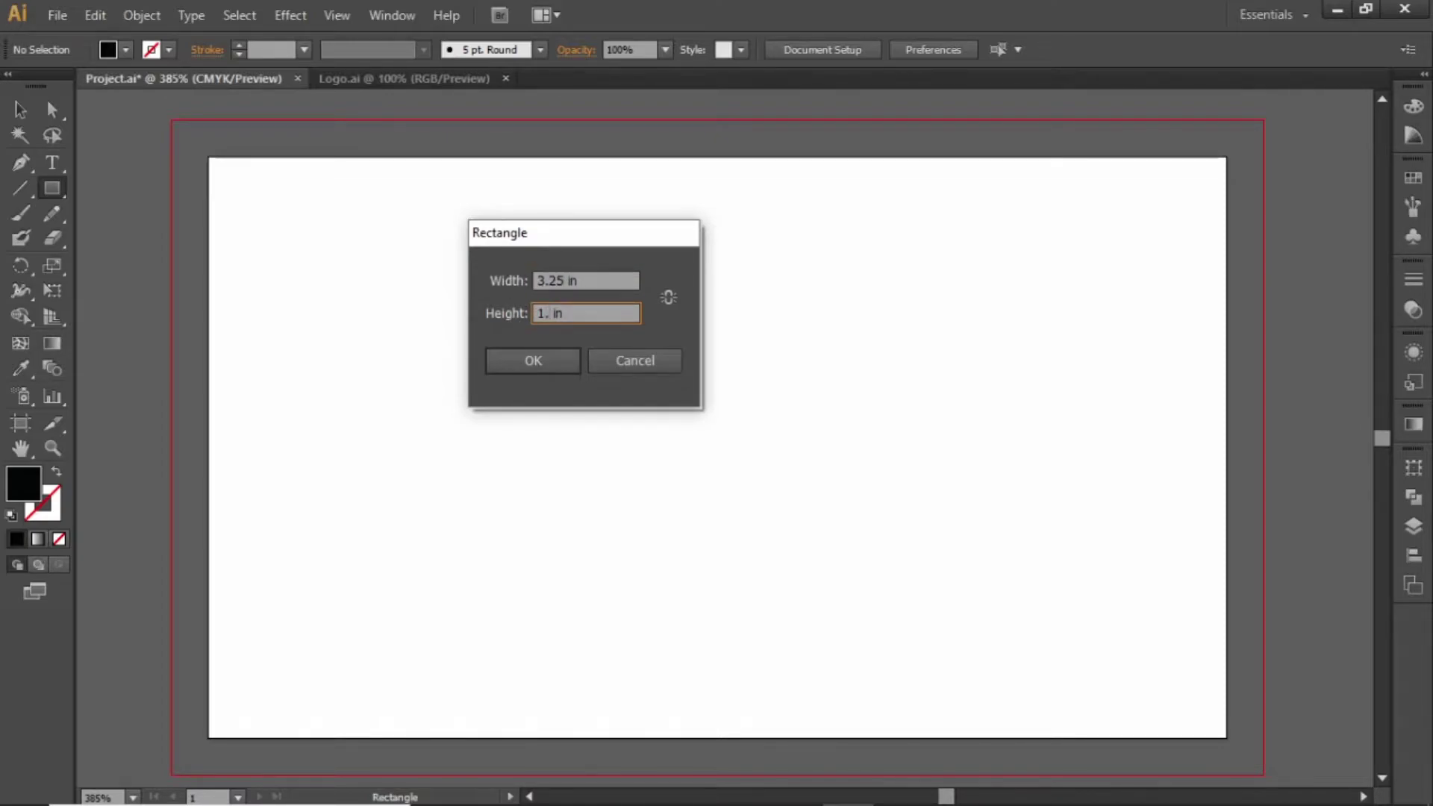
pyautogui.write('75')
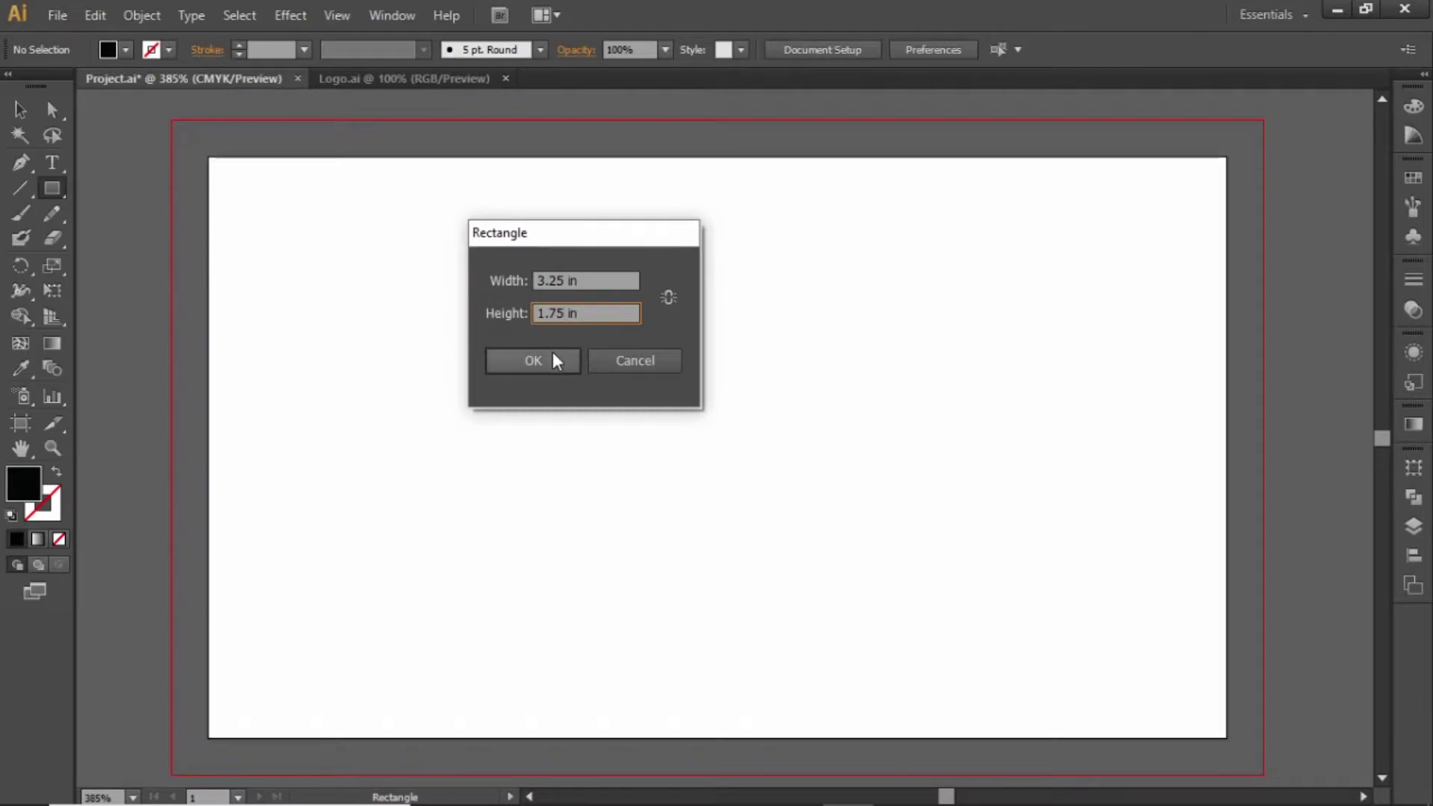
pyautogui.click(552, 352)
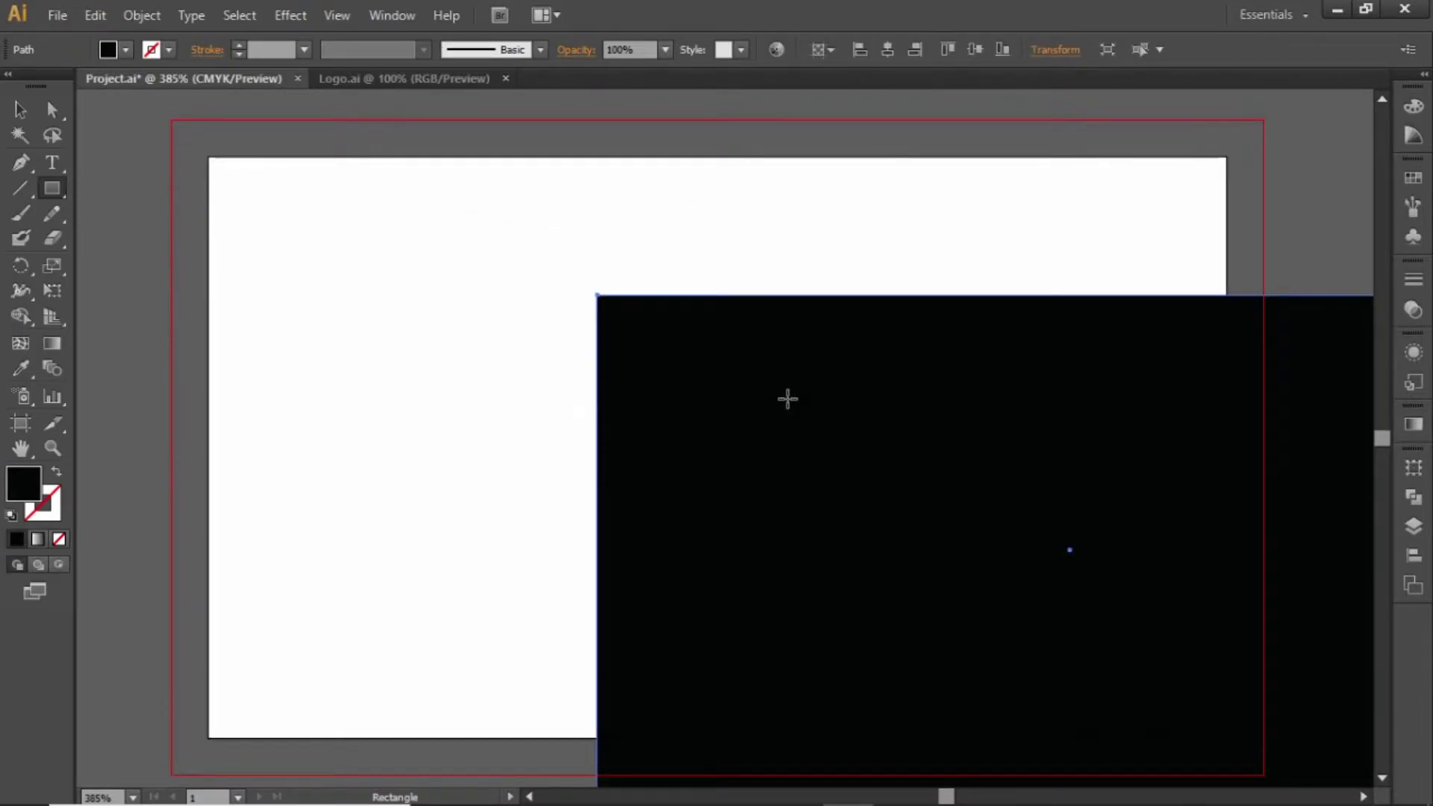
# Centre the rectangle horizontally and vertically on the artboard
pyautogui.press('v')
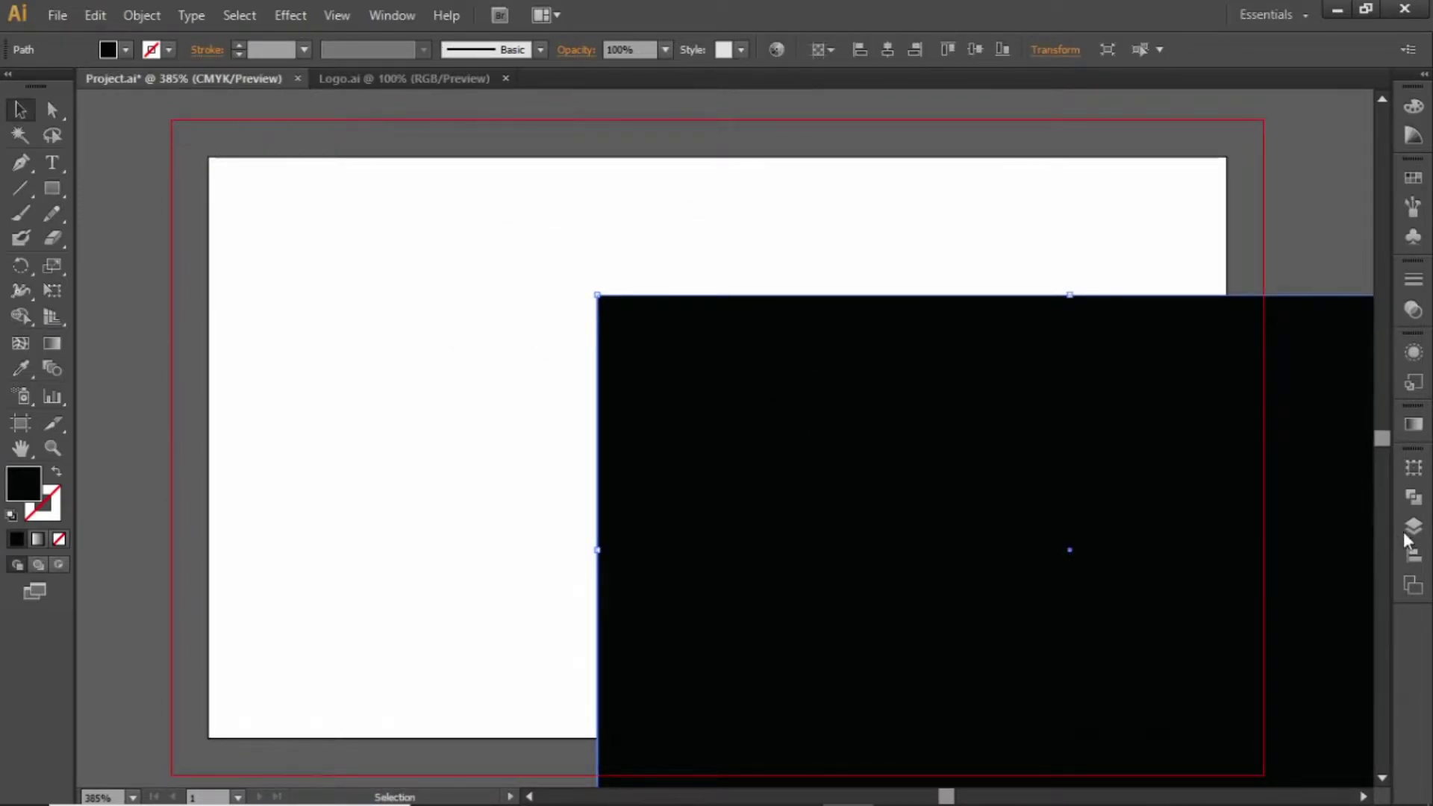
pyautogui.click(1413, 554)
pyautogui.click(1204, 501)
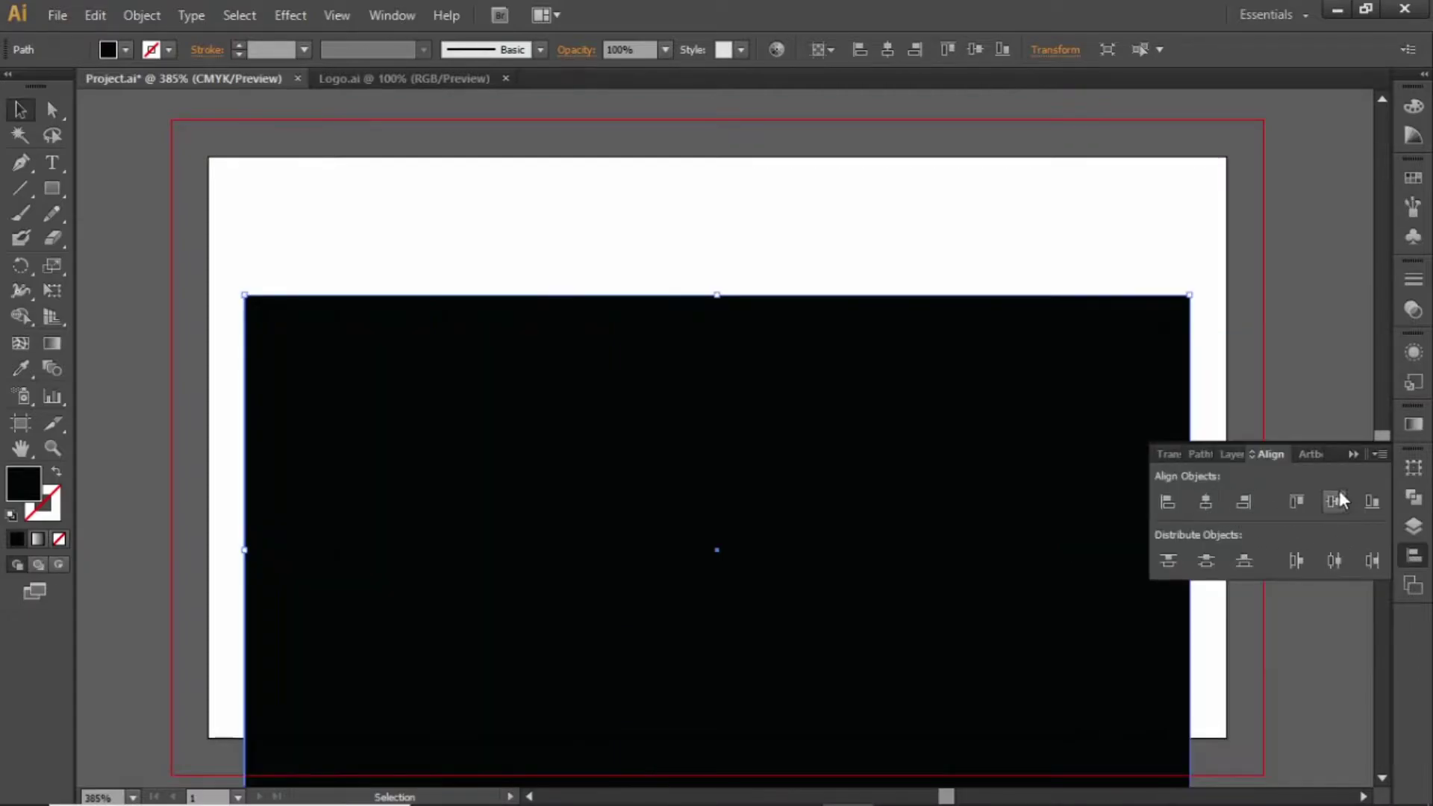
pyautogui.click(1335, 500)
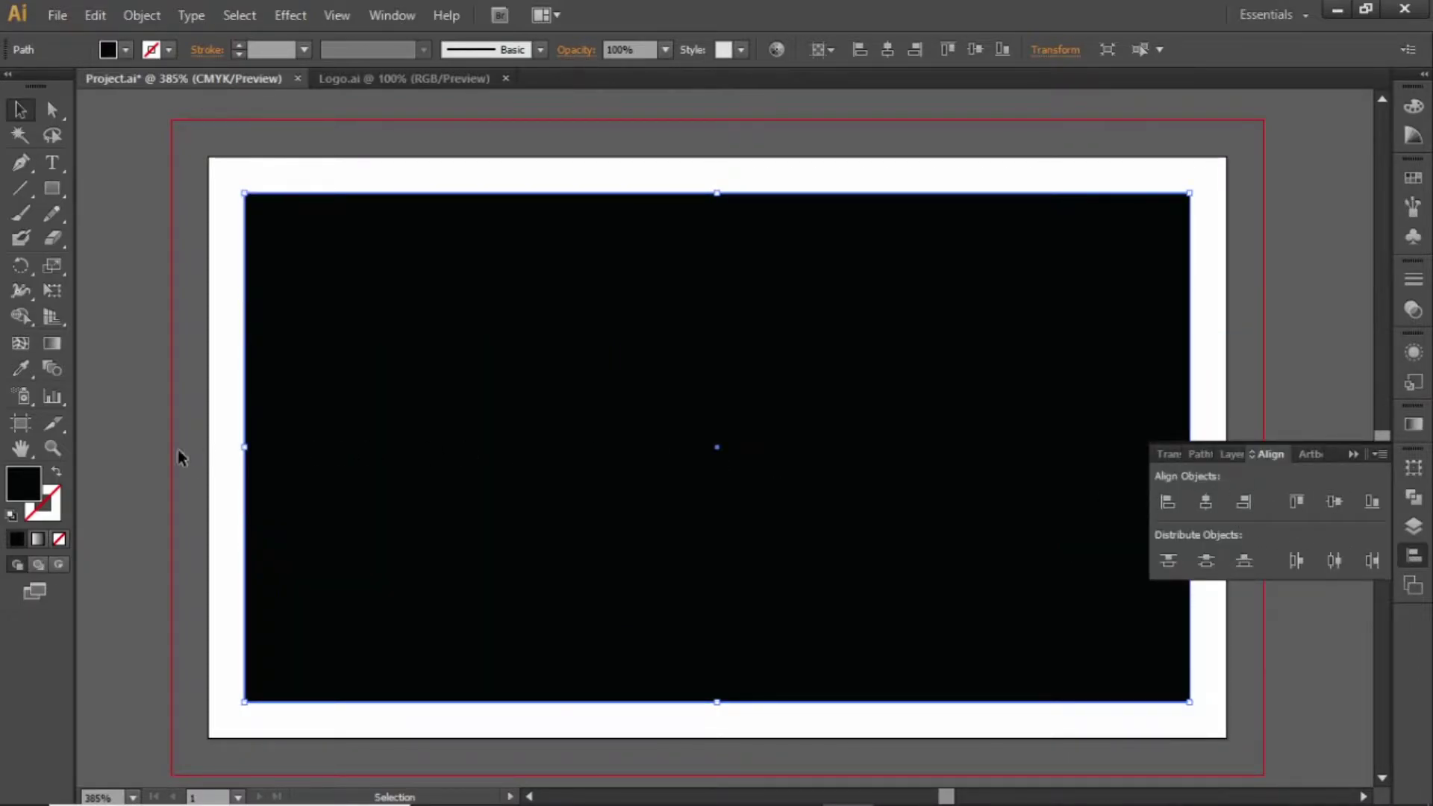
# Turn the rectangle into an unfilled black outline and lock it in place
pyautogui.click(57, 474)
pyautogui.click(147, 411)
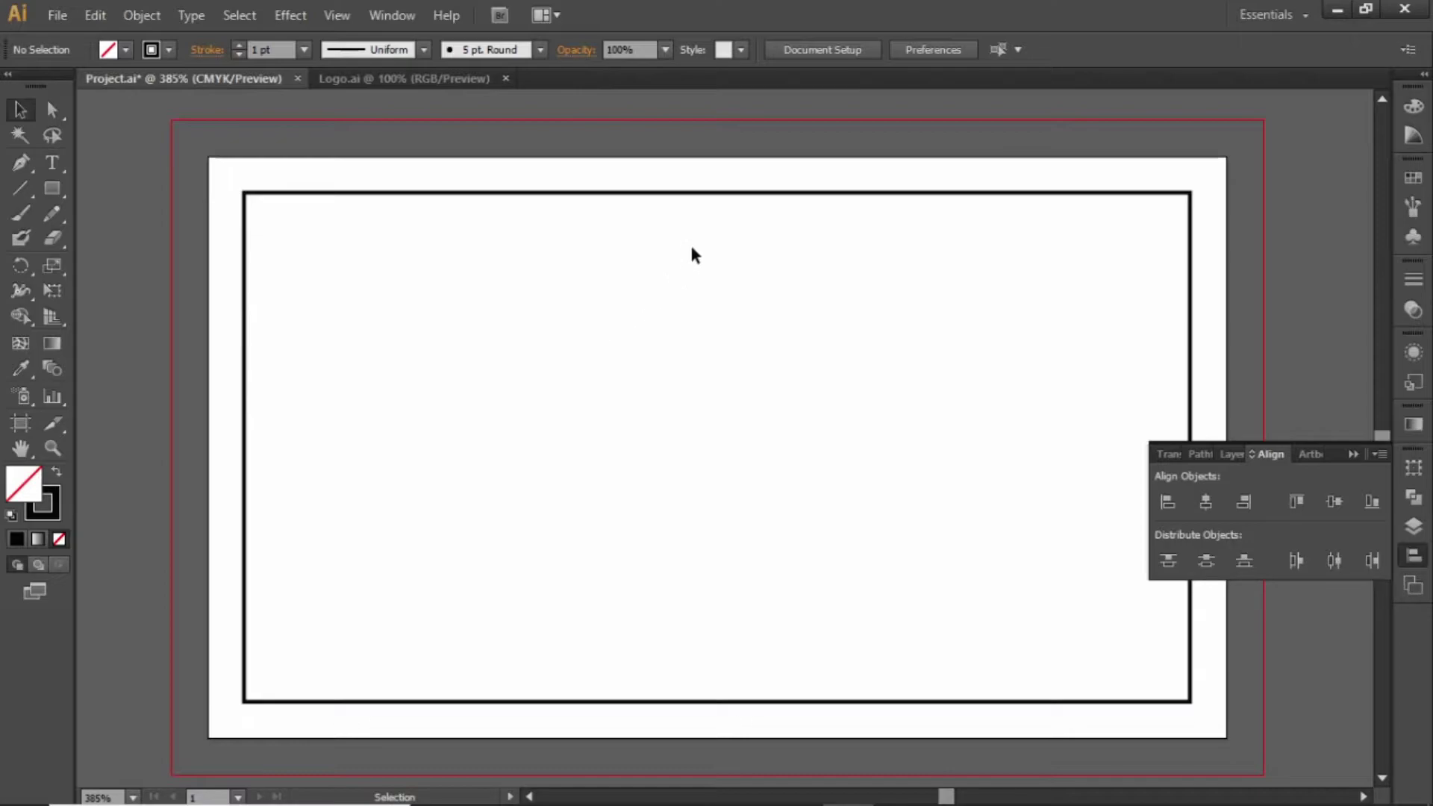
pyautogui.moveTo(691, 247); pyautogui.dragTo(553, 172)
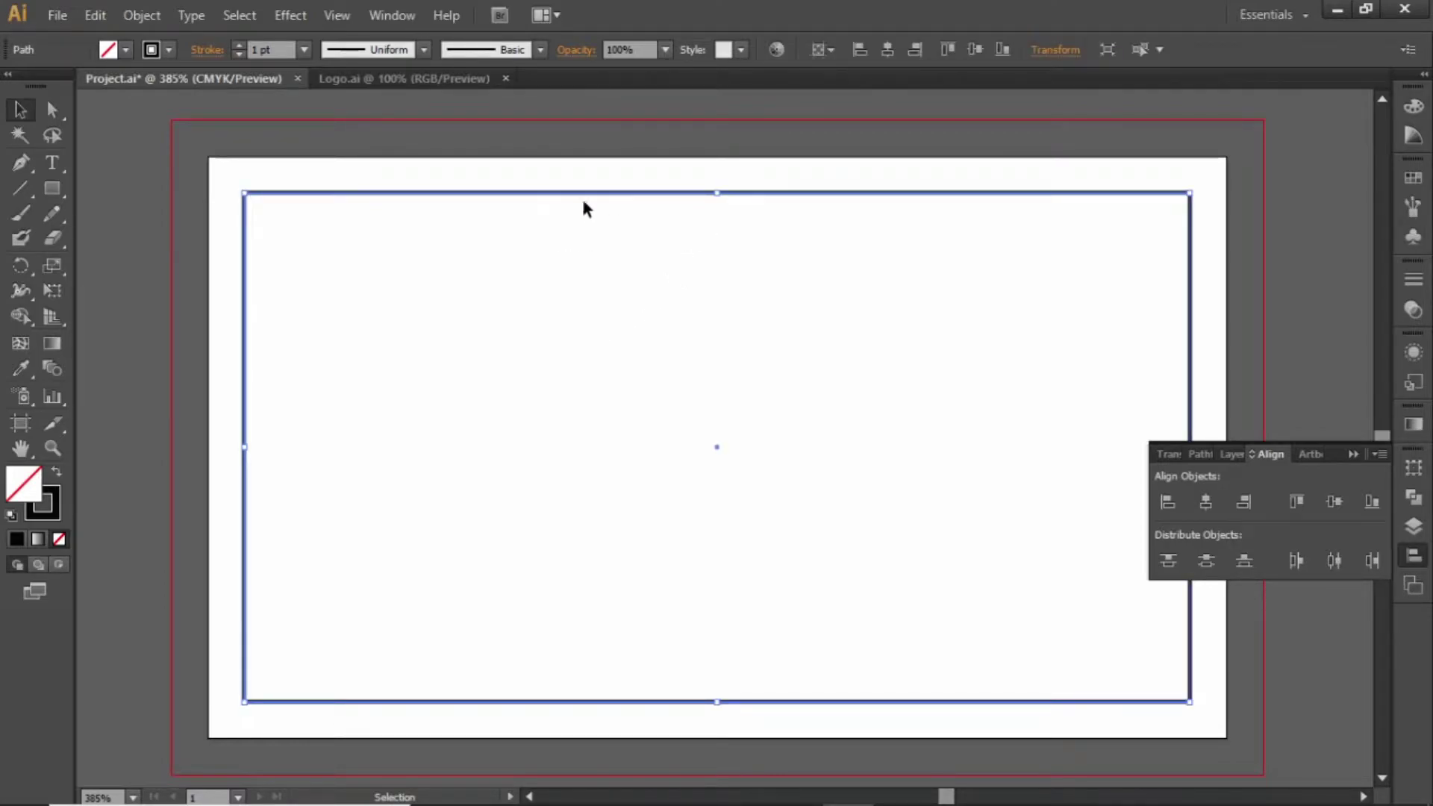
pyautogui.click(145, 23)
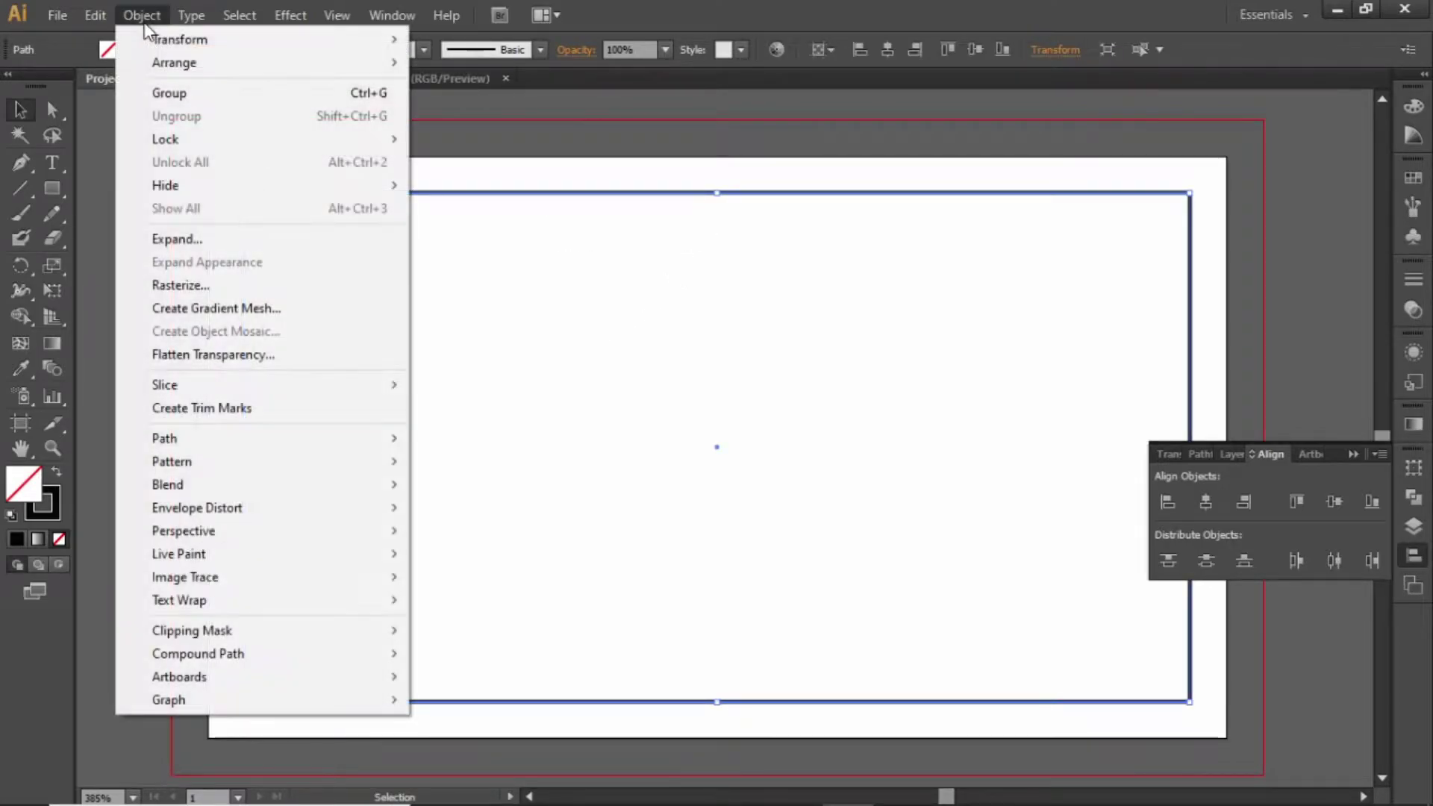
pyautogui.moveTo(271, 139)
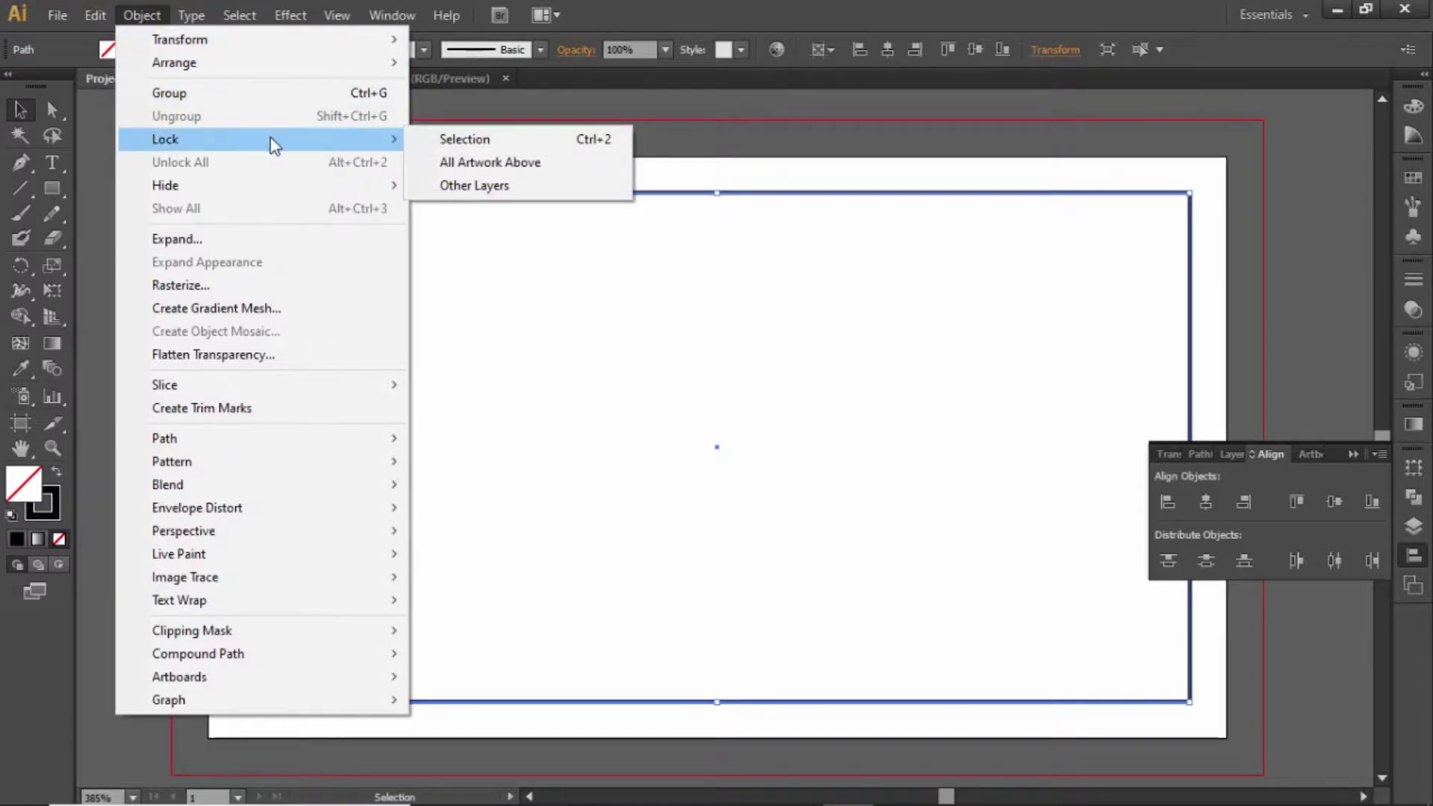
pyautogui.click(521, 147)
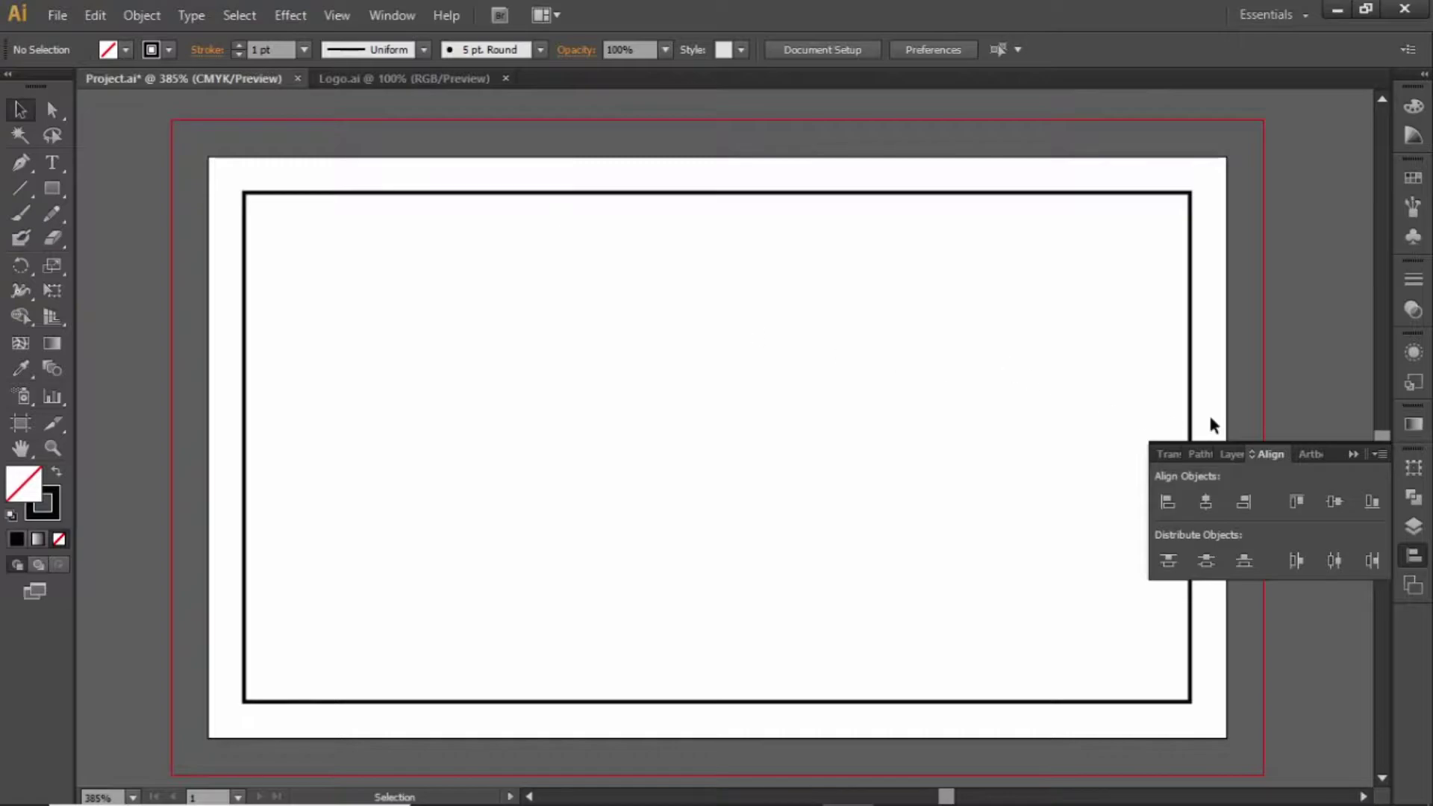
pyautogui.click(1044, 461)
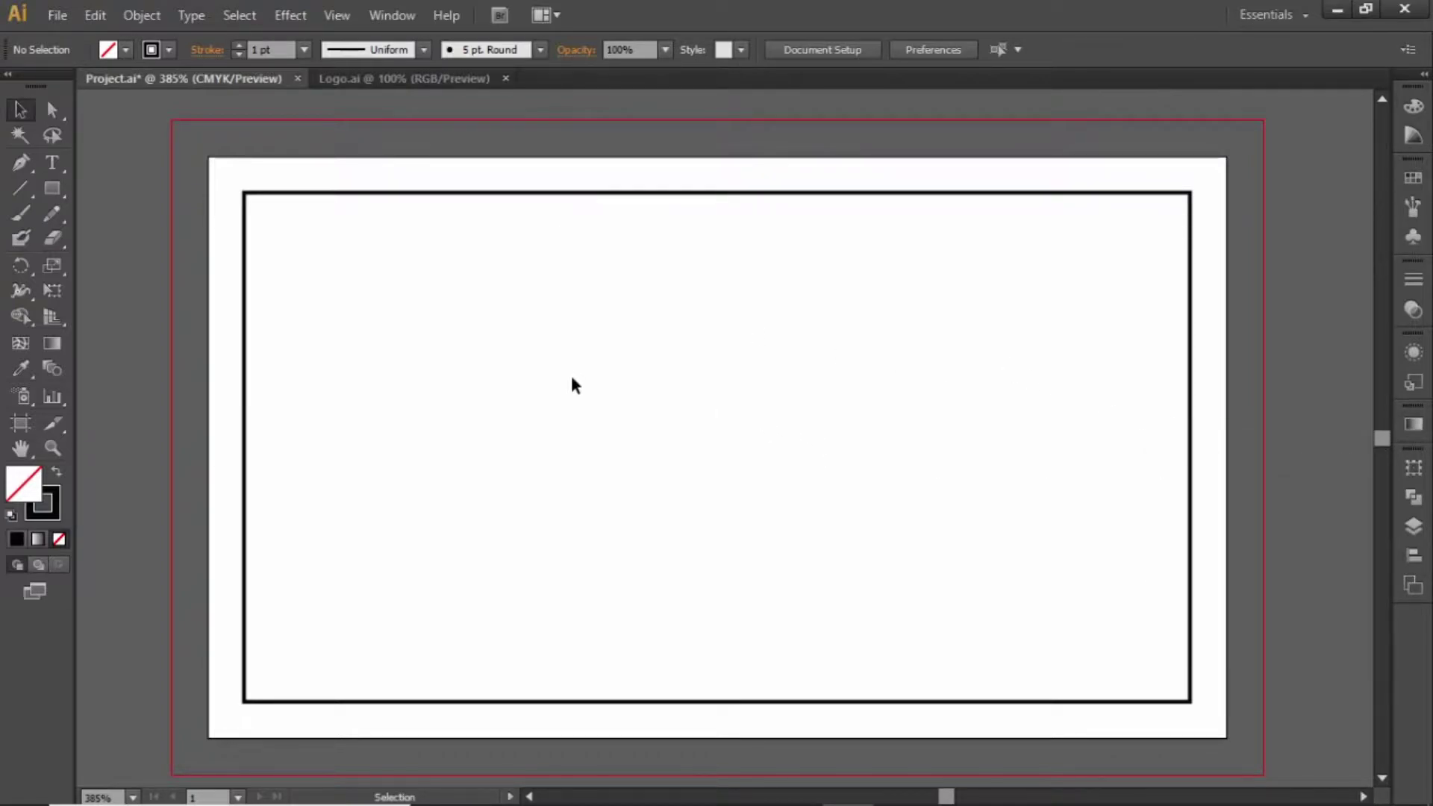
# Draw a tall bar down the card's left bleed edge
pyautogui.click(52, 189)
pyautogui.hotkey('shift', 'x')
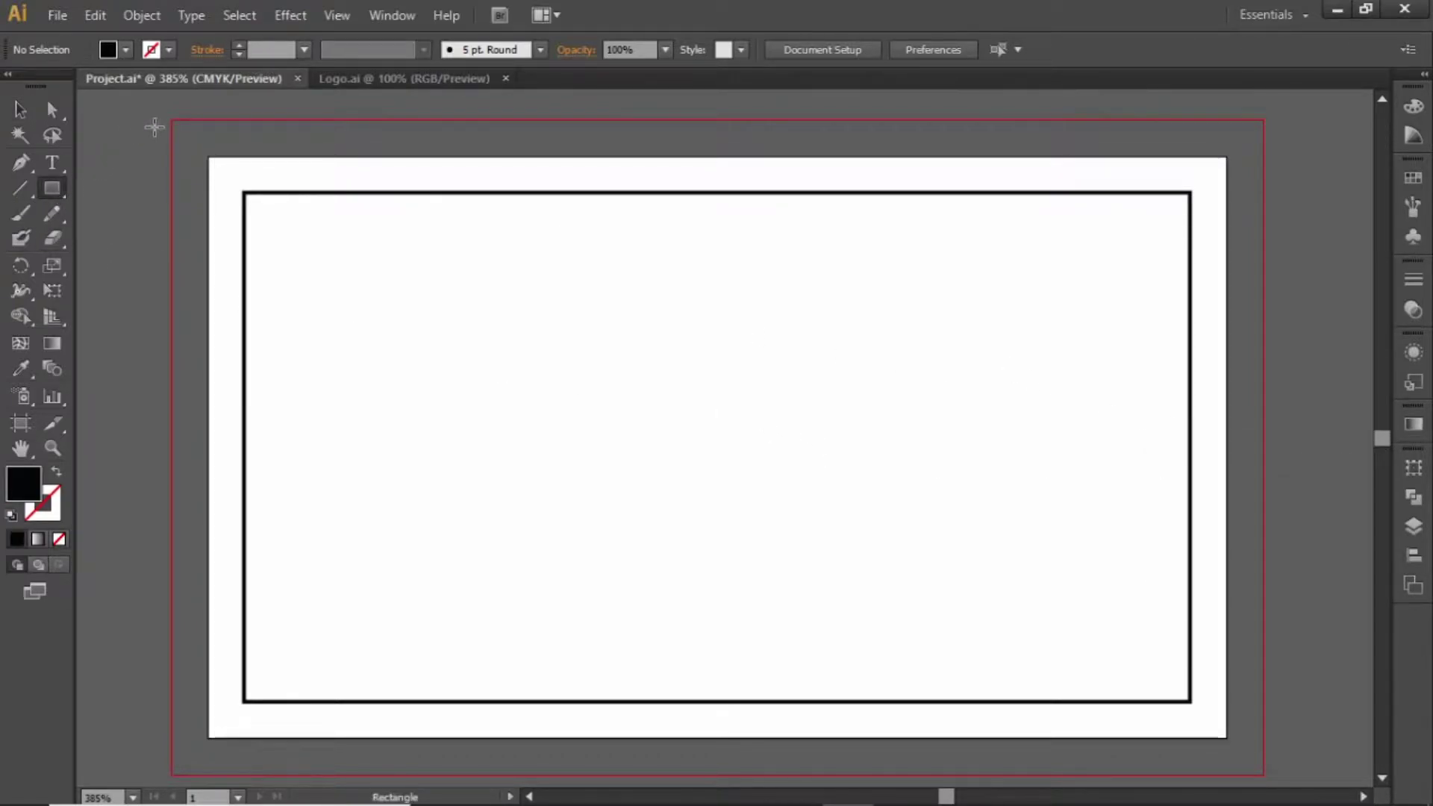
pyautogui.moveTo(177, 120); pyautogui.dragTo(283, 774)
pyautogui.press('v')
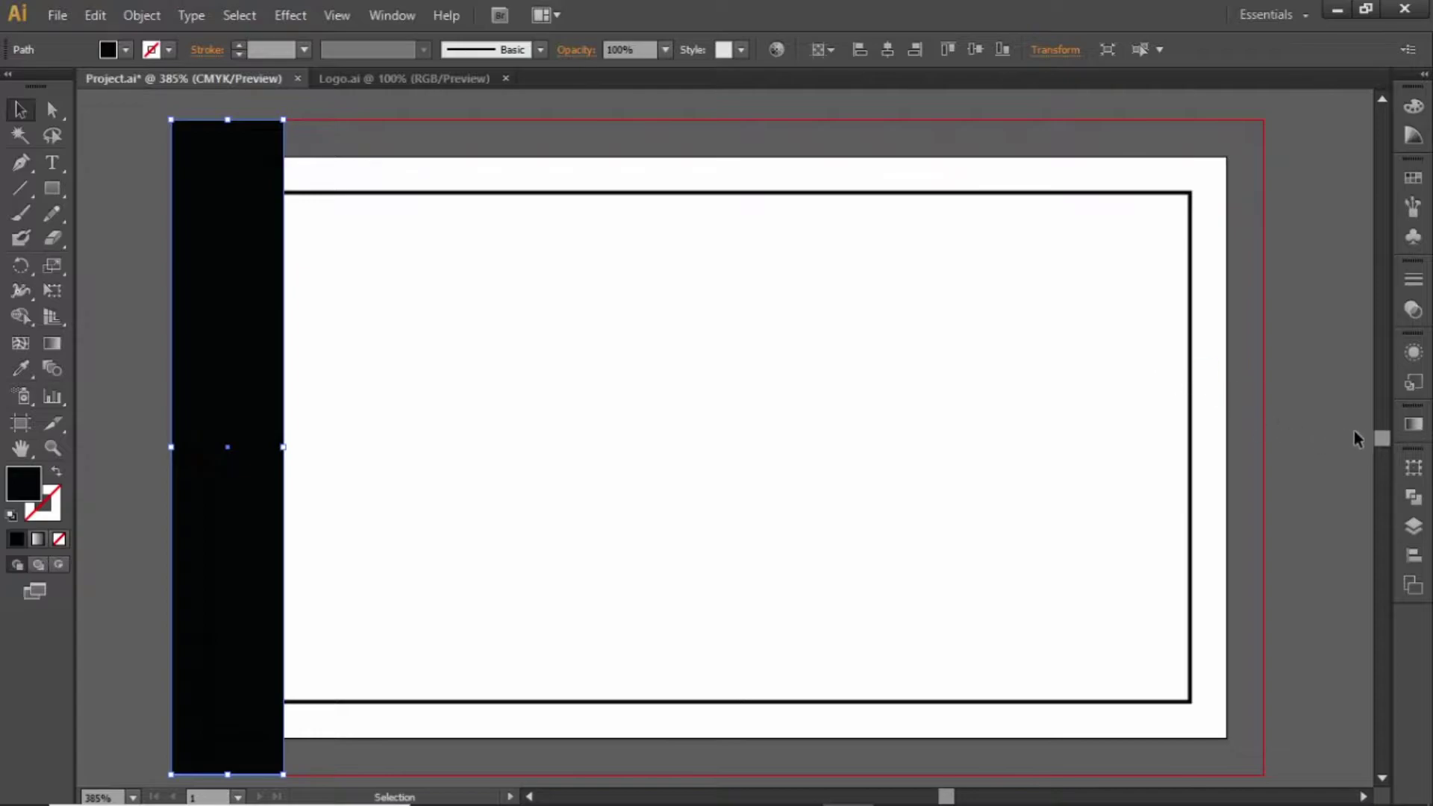
# Fill the bar with a linear gradient from red to a darker red
pyautogui.click(1414, 424)
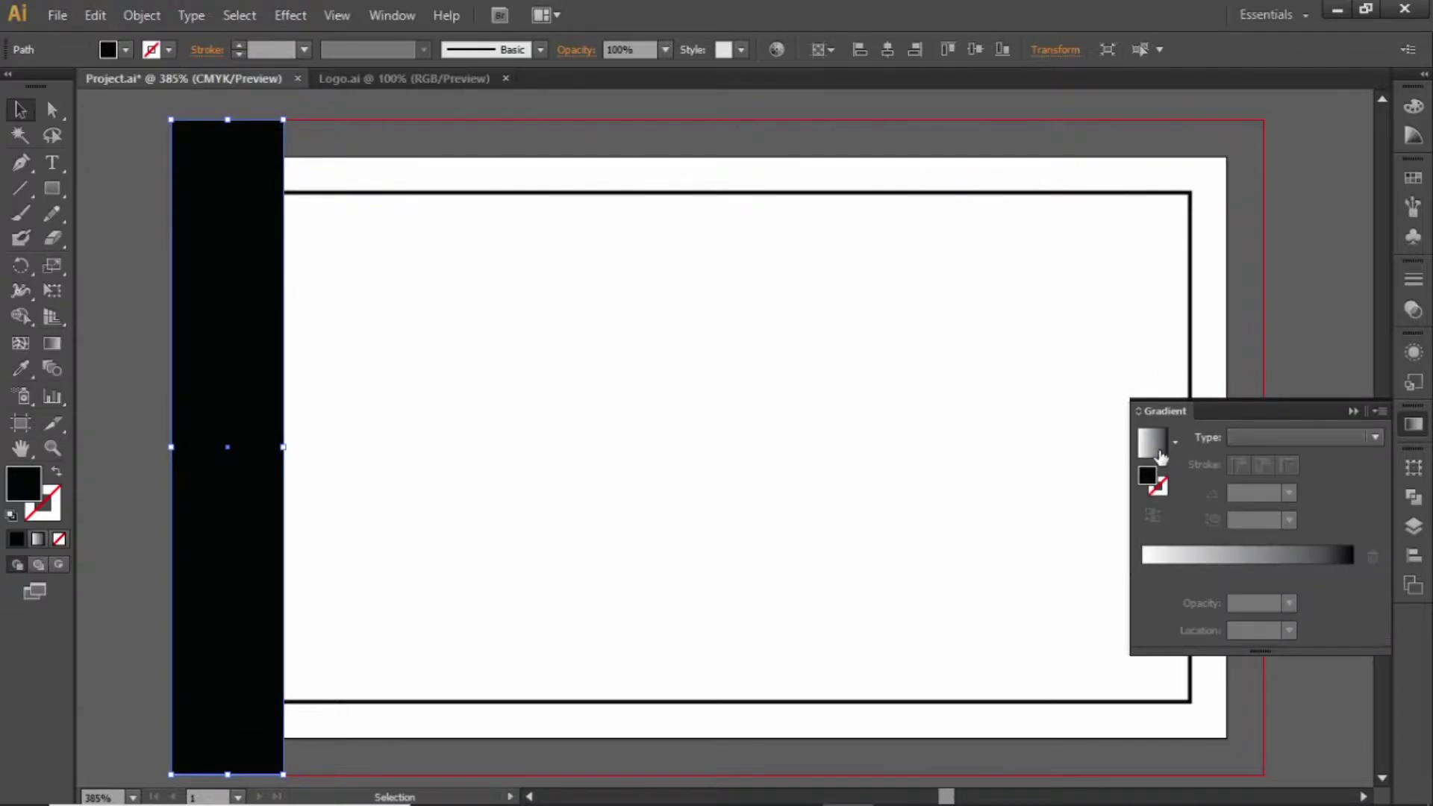
pyautogui.click(1157, 448)
pyautogui.click(1303, 437)
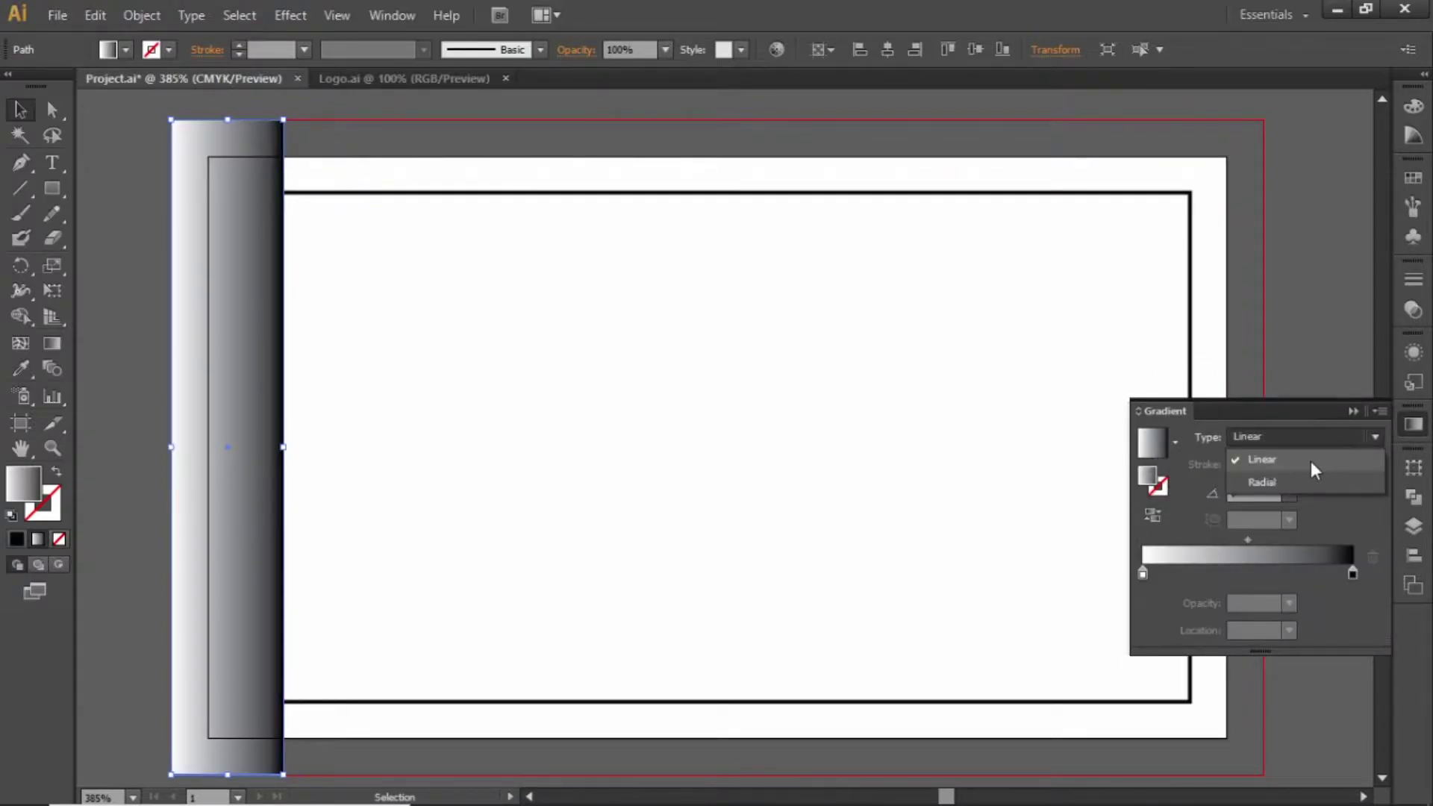
pyautogui.click(1311, 460)
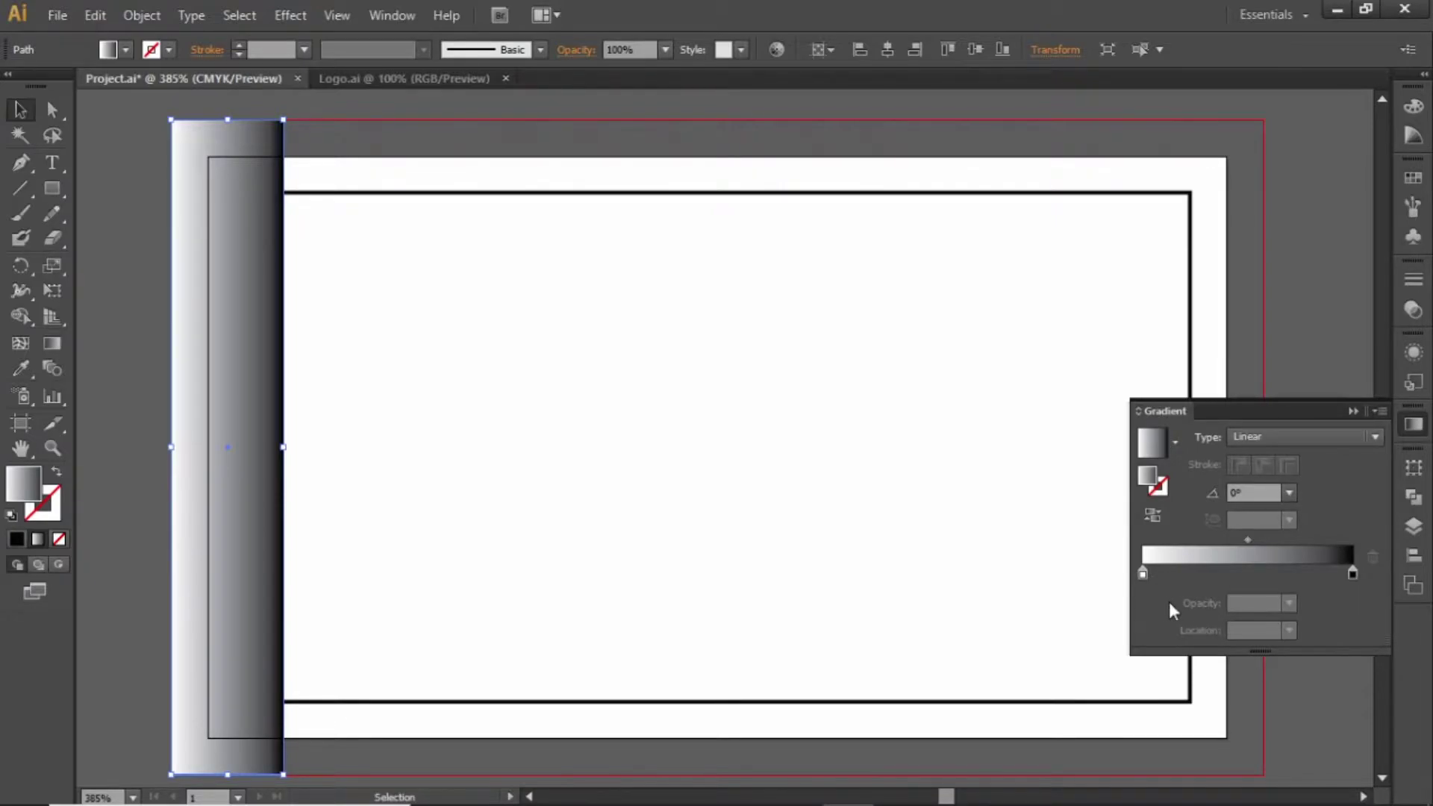
pyautogui.doubleClick(1142, 576)
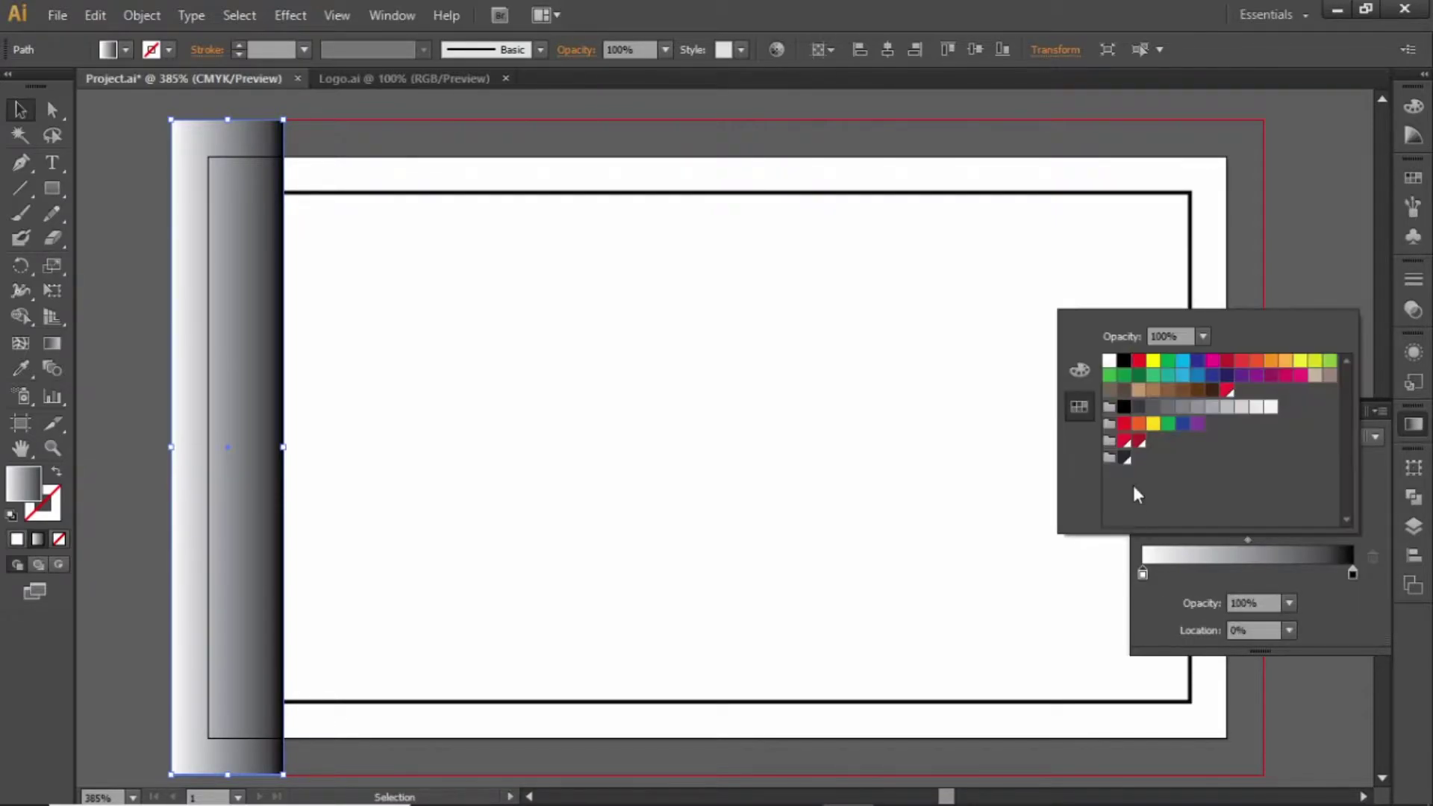
pyautogui.click(1125, 442)
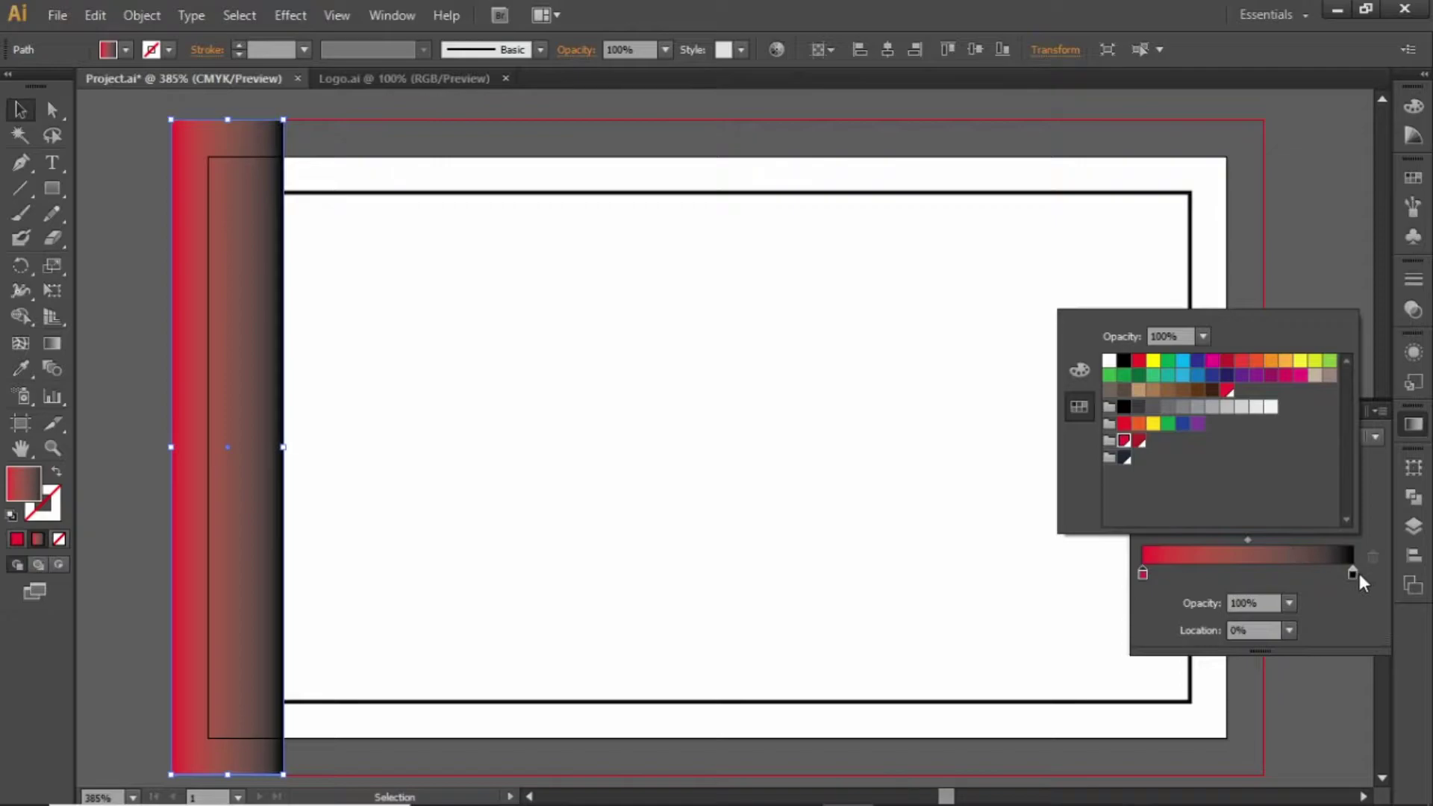
pyautogui.doubleClick(1354, 573)
pyautogui.click(1140, 442)
pyautogui.press('Escape')
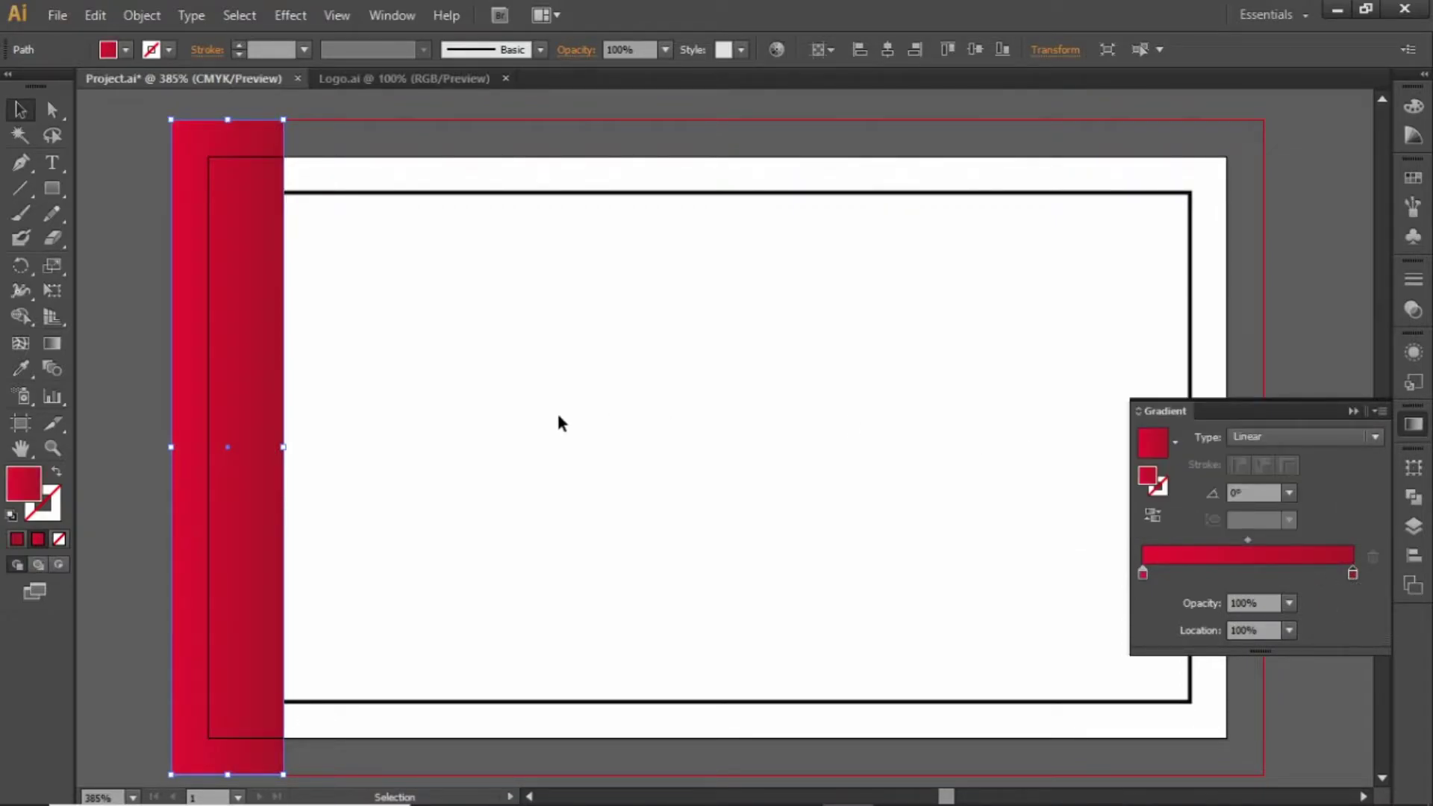
# Run the gradient vertically from the top to the bottom of the bar
pyautogui.click(53, 349)
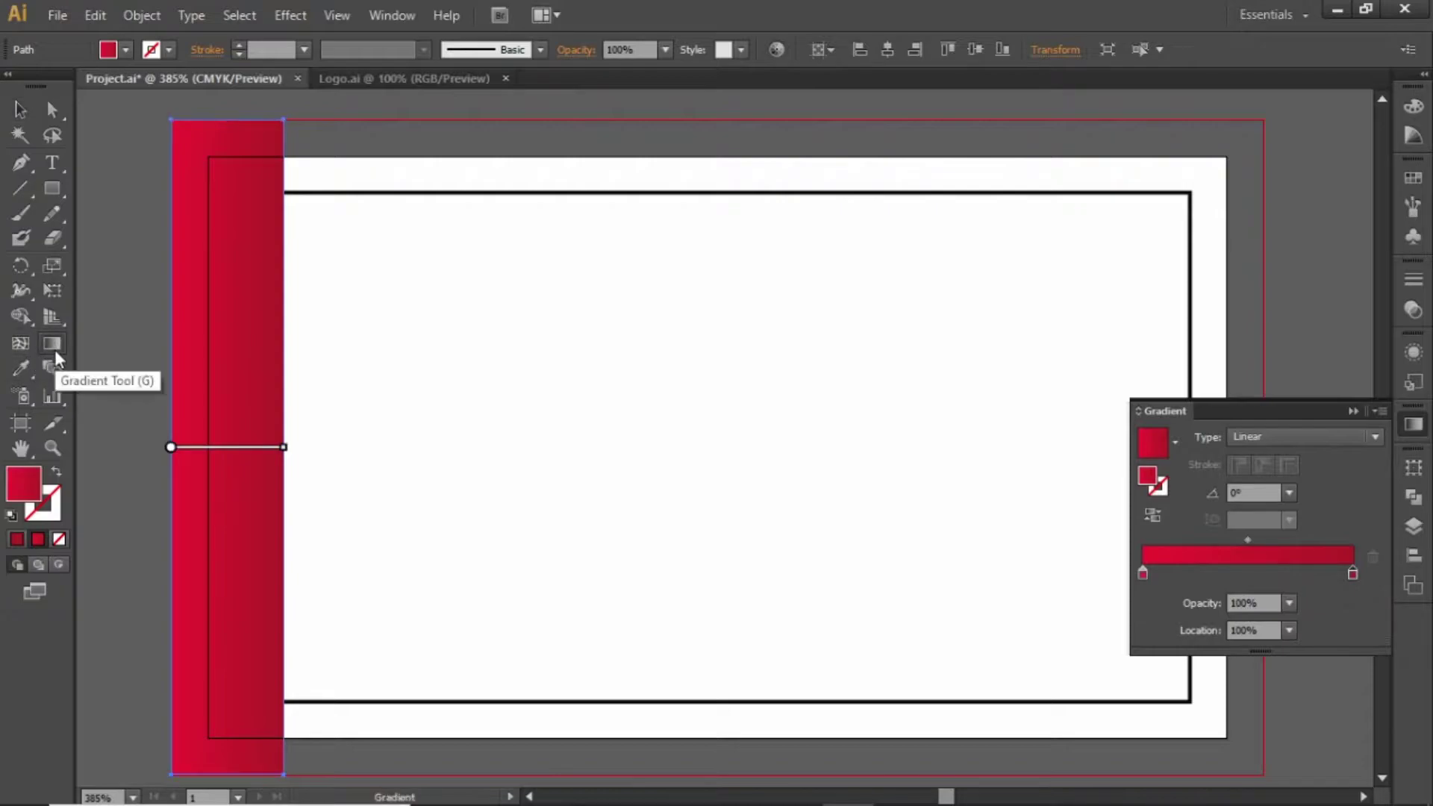
pyautogui.moveTo(224, 162); pyautogui.dragTo(227, 725)
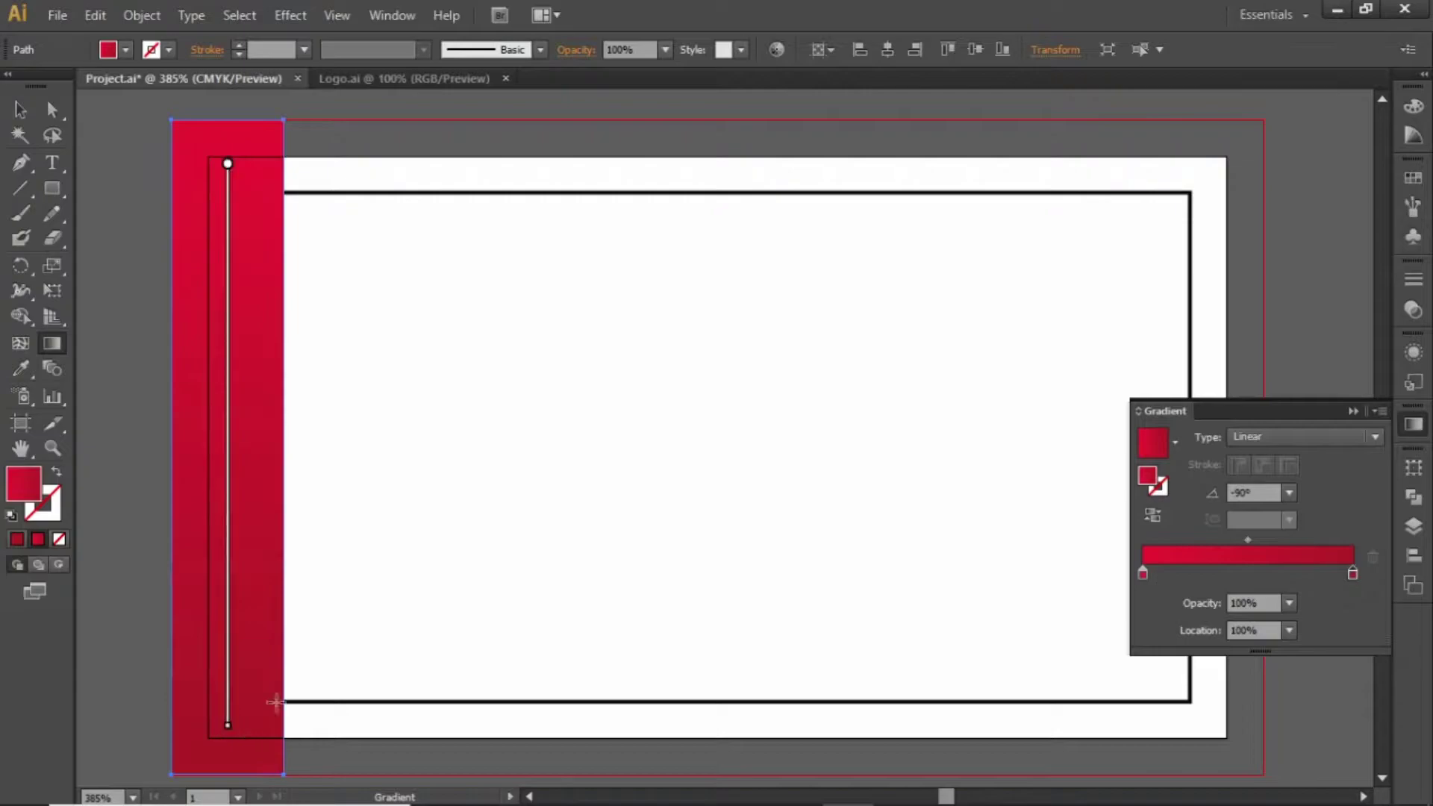
pyautogui.press('v')
pyautogui.click(589, 463)
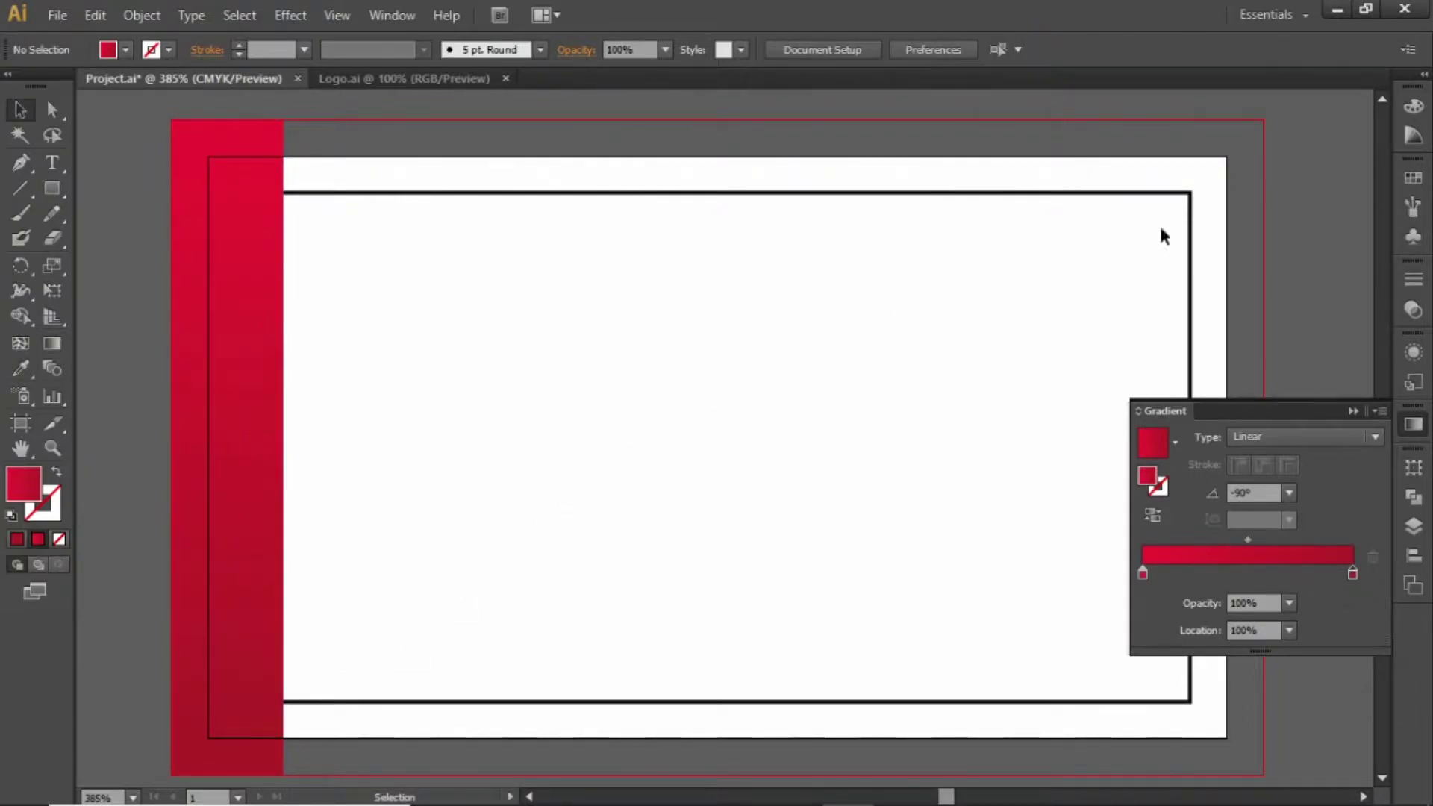
# Check the settings of the dark red and bright red swatches
pyautogui.click(1414, 178)
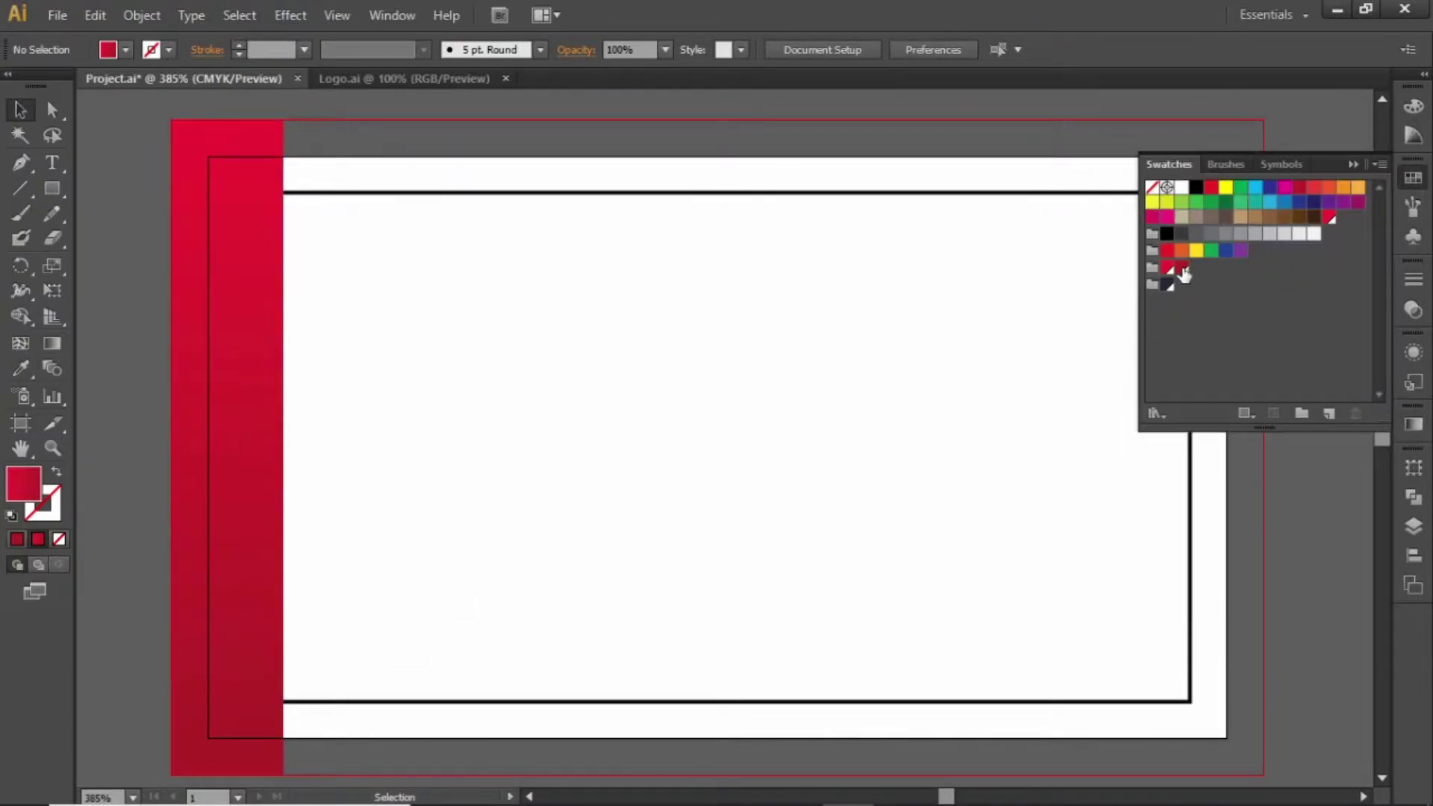
pyautogui.doubleClick(1181, 269)
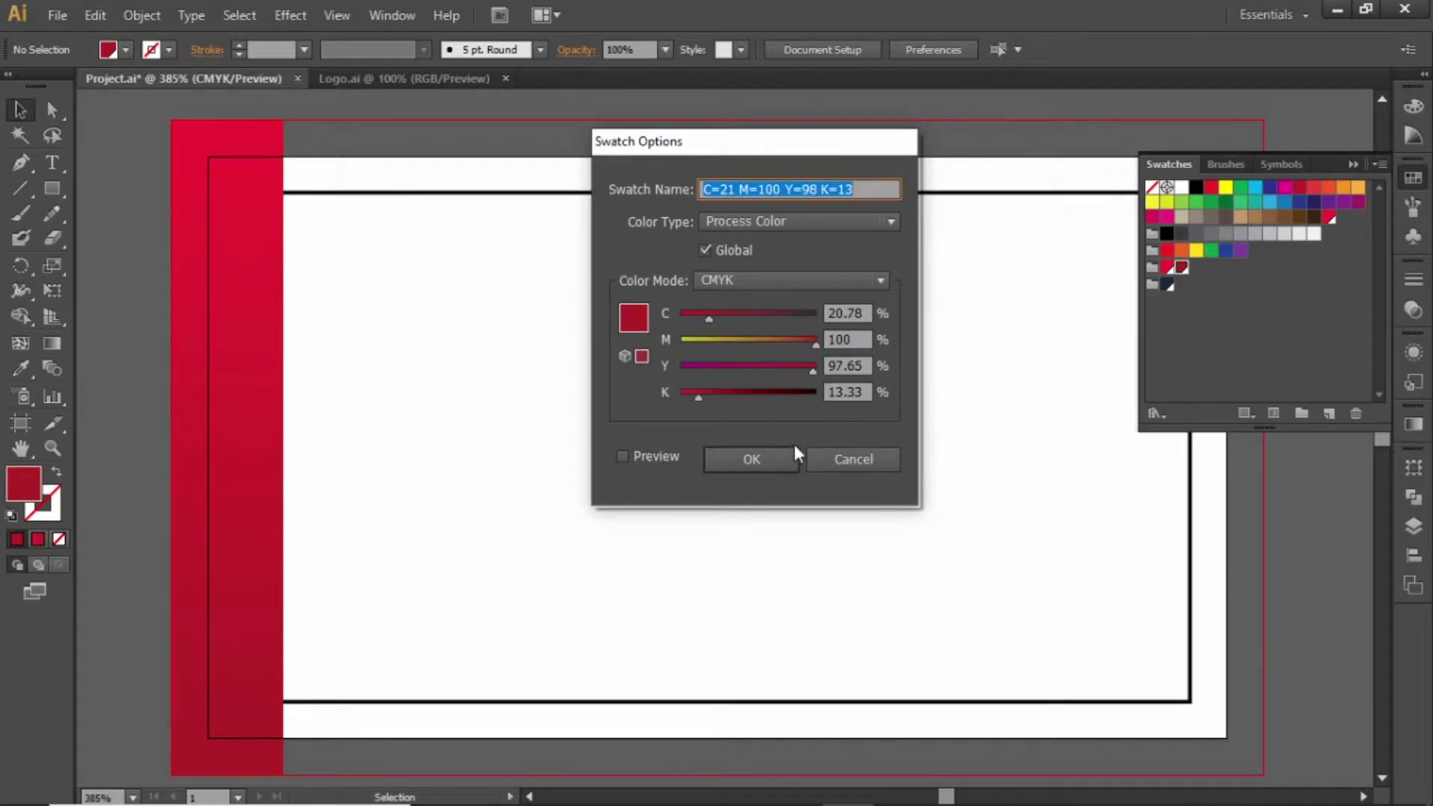
pyautogui.click(778, 450)
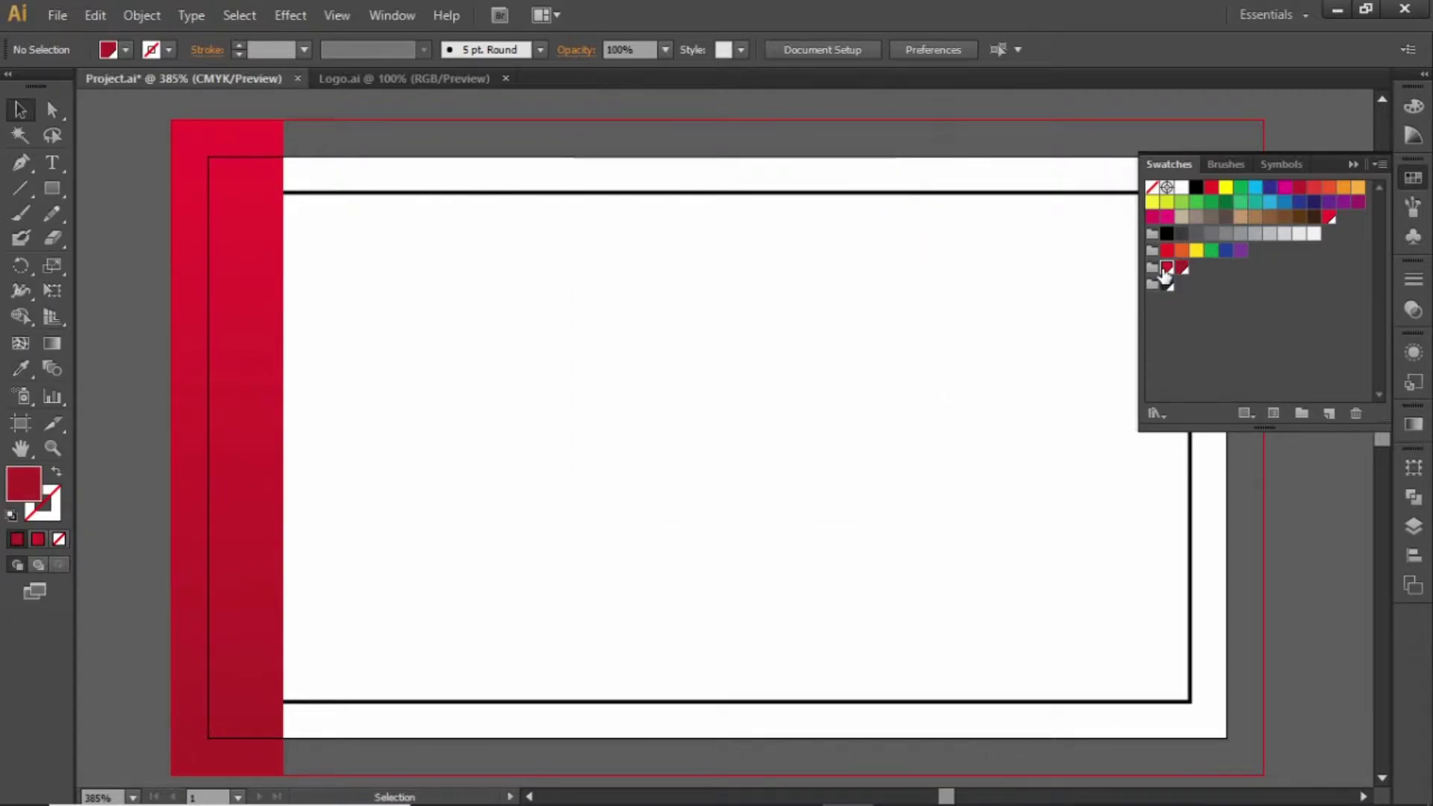
pyautogui.doubleClick(1166, 269)
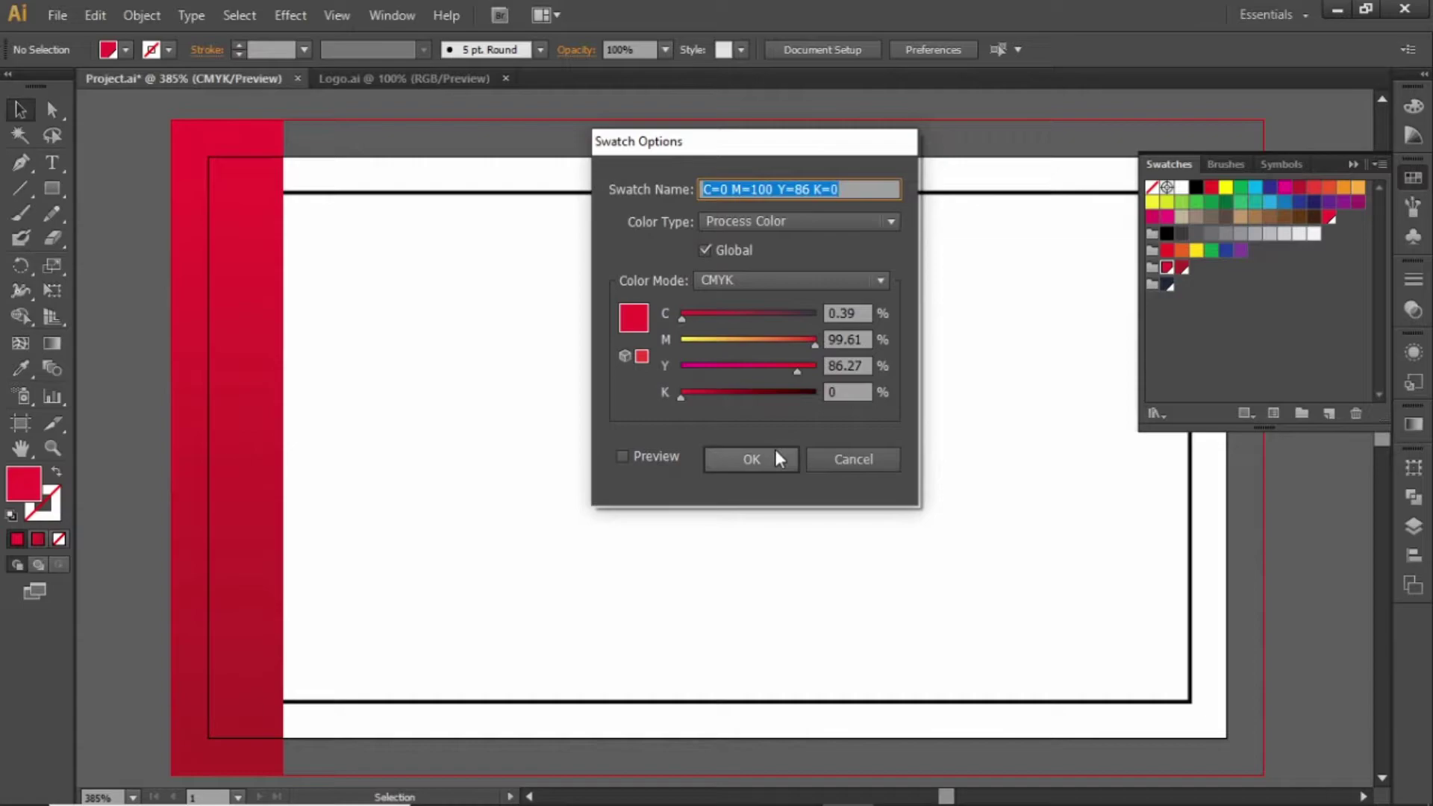
pyautogui.click(775, 450)
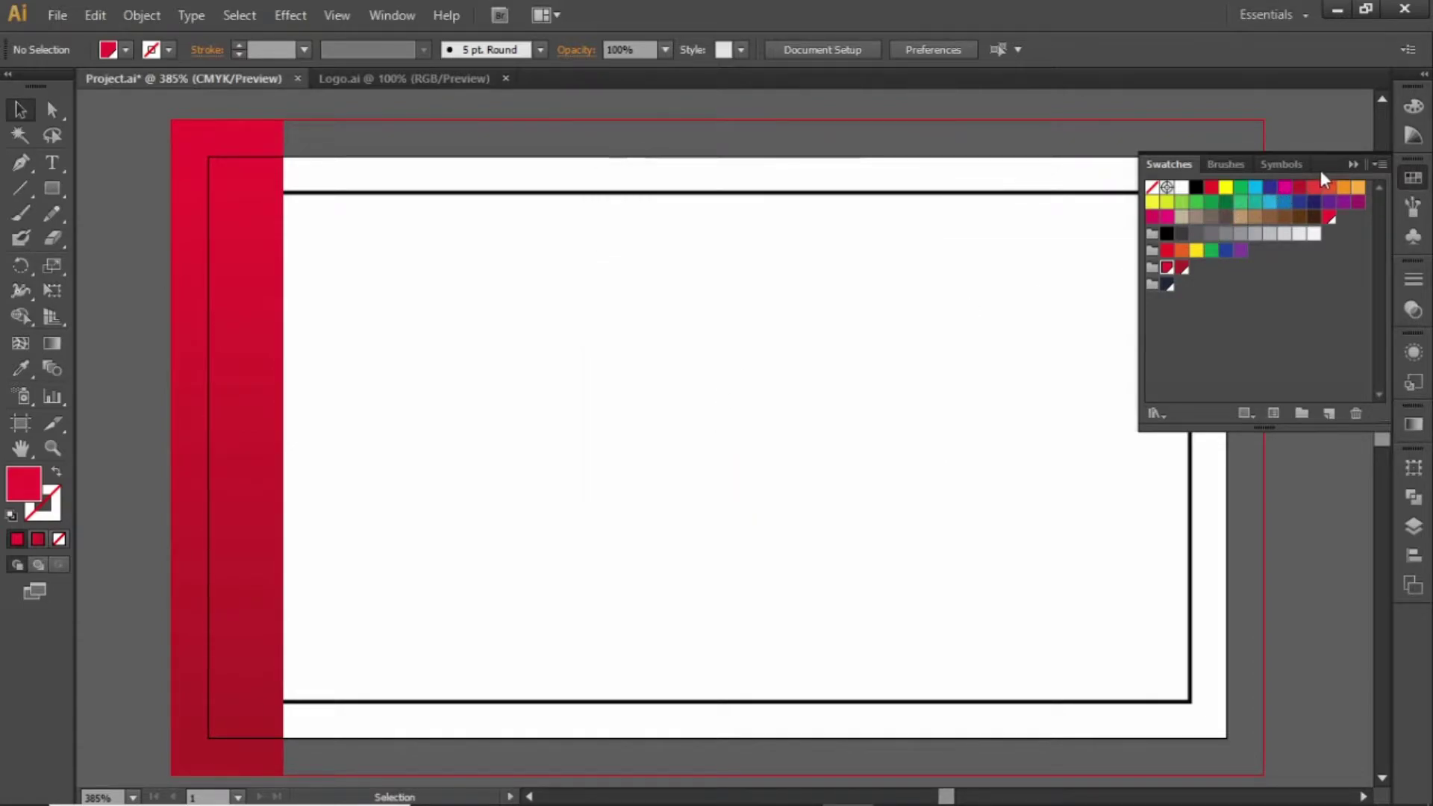
pyautogui.click(1350, 164)
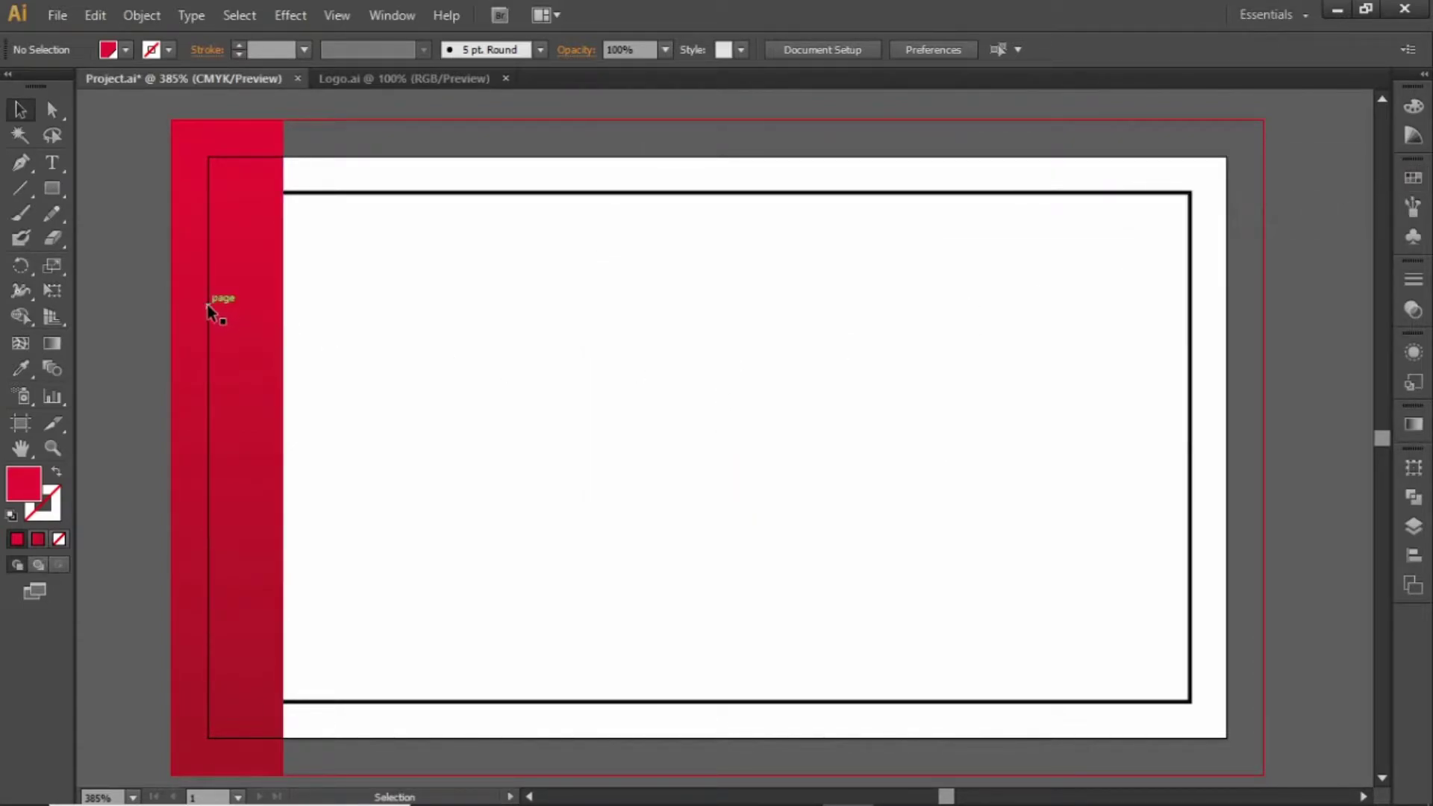
# Shift the red bar slightly right and place a duplicate just to its left
pyautogui.click(238, 332)
pyautogui.moveTo(247, 337); pyautogui.dragTo(260, 347)
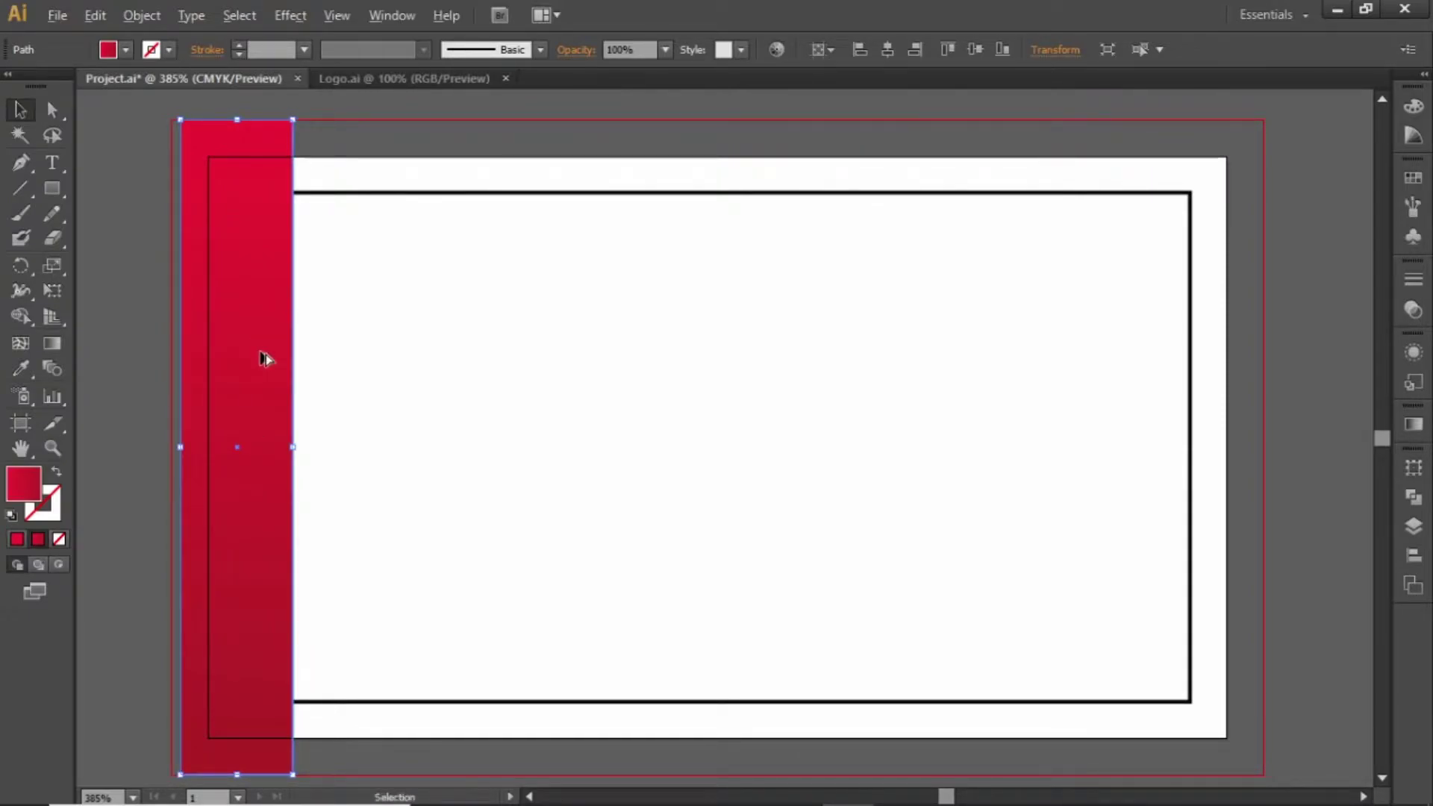
pyautogui.moveTo(262, 358); pyautogui.dragTo(231, 357)
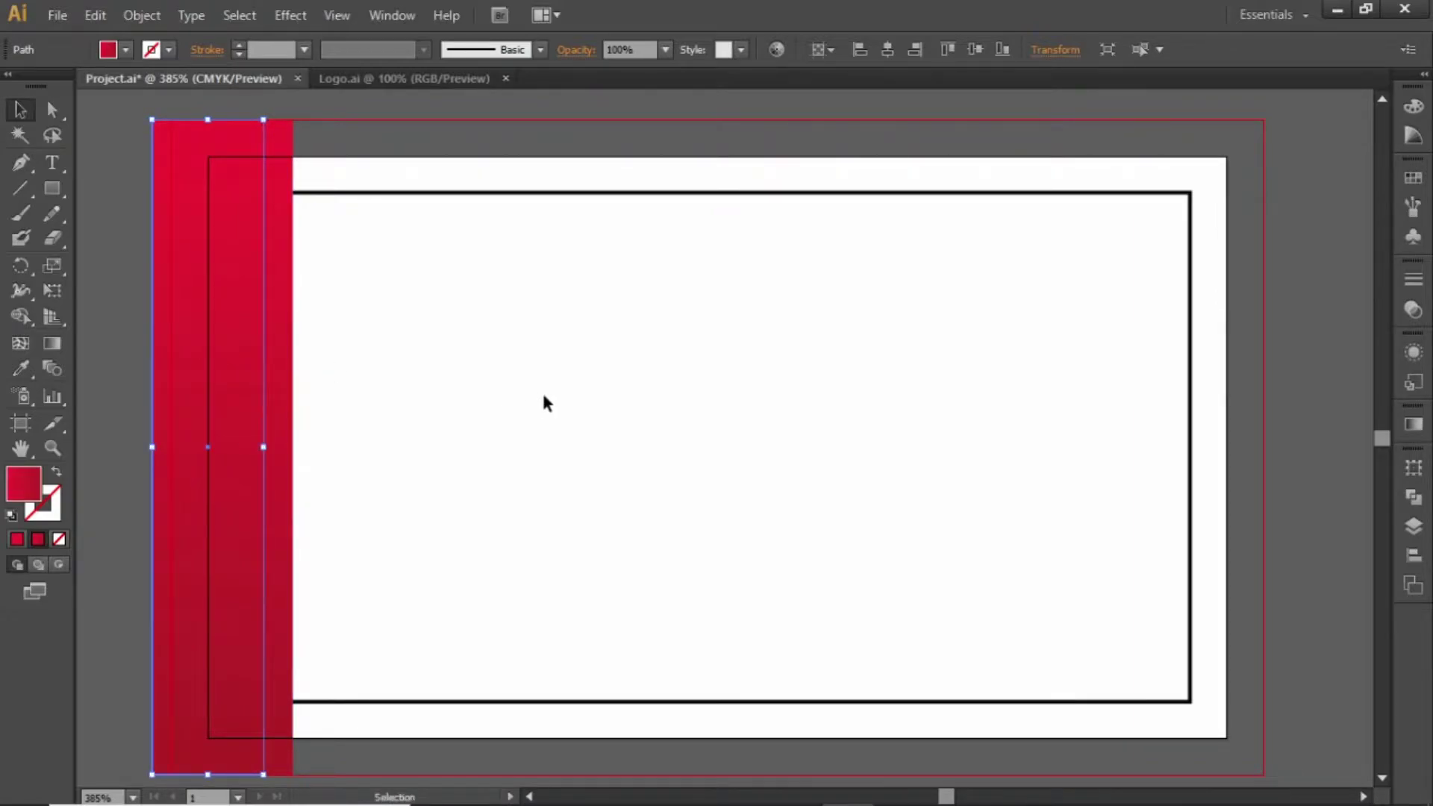
pyautogui.press('Left')
pyautogui.press('Left')
pyautogui.press('Left')
pyautogui.press('Left')
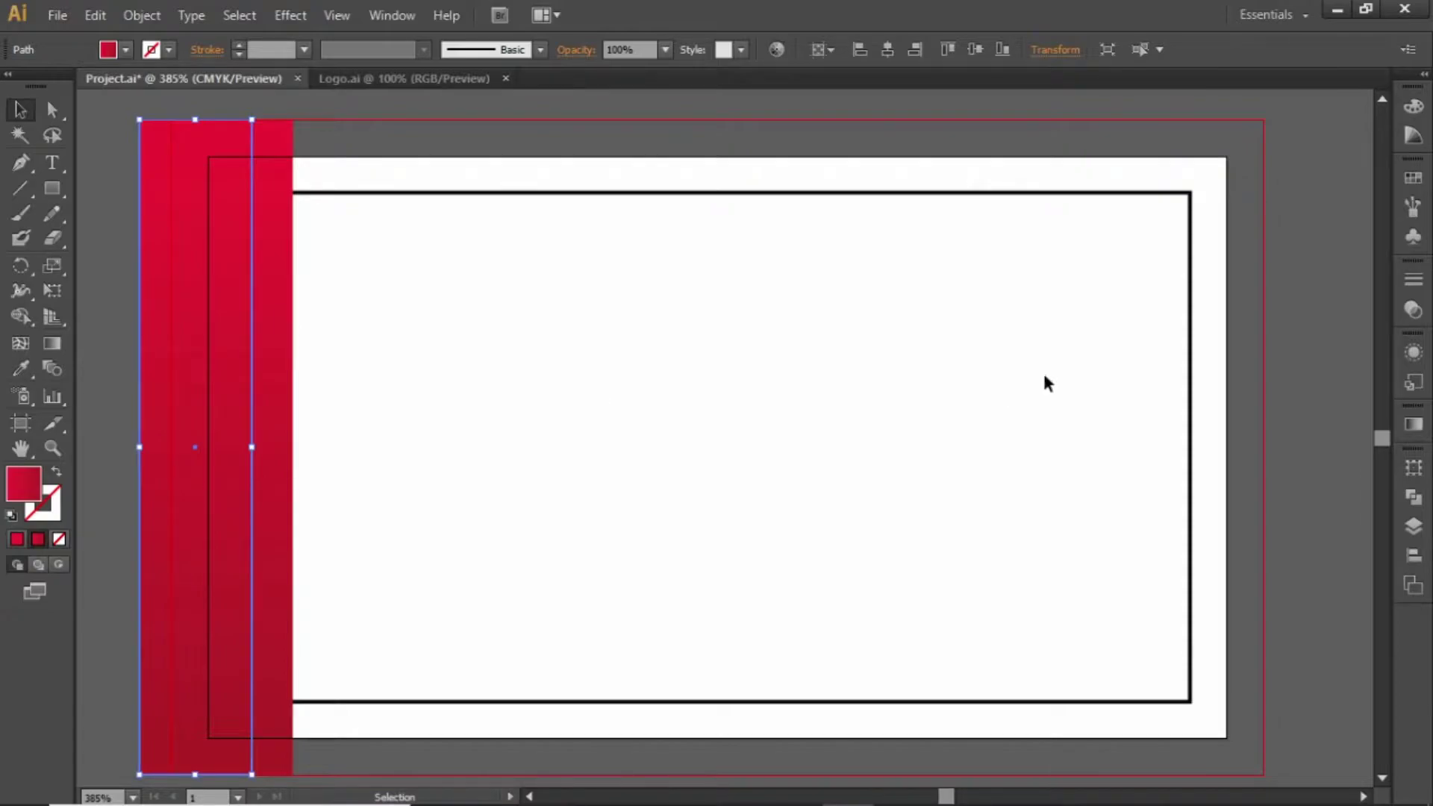
# Fill the duplicate bar with the dark navy swatch and check its settings
pyautogui.click(1414, 178)
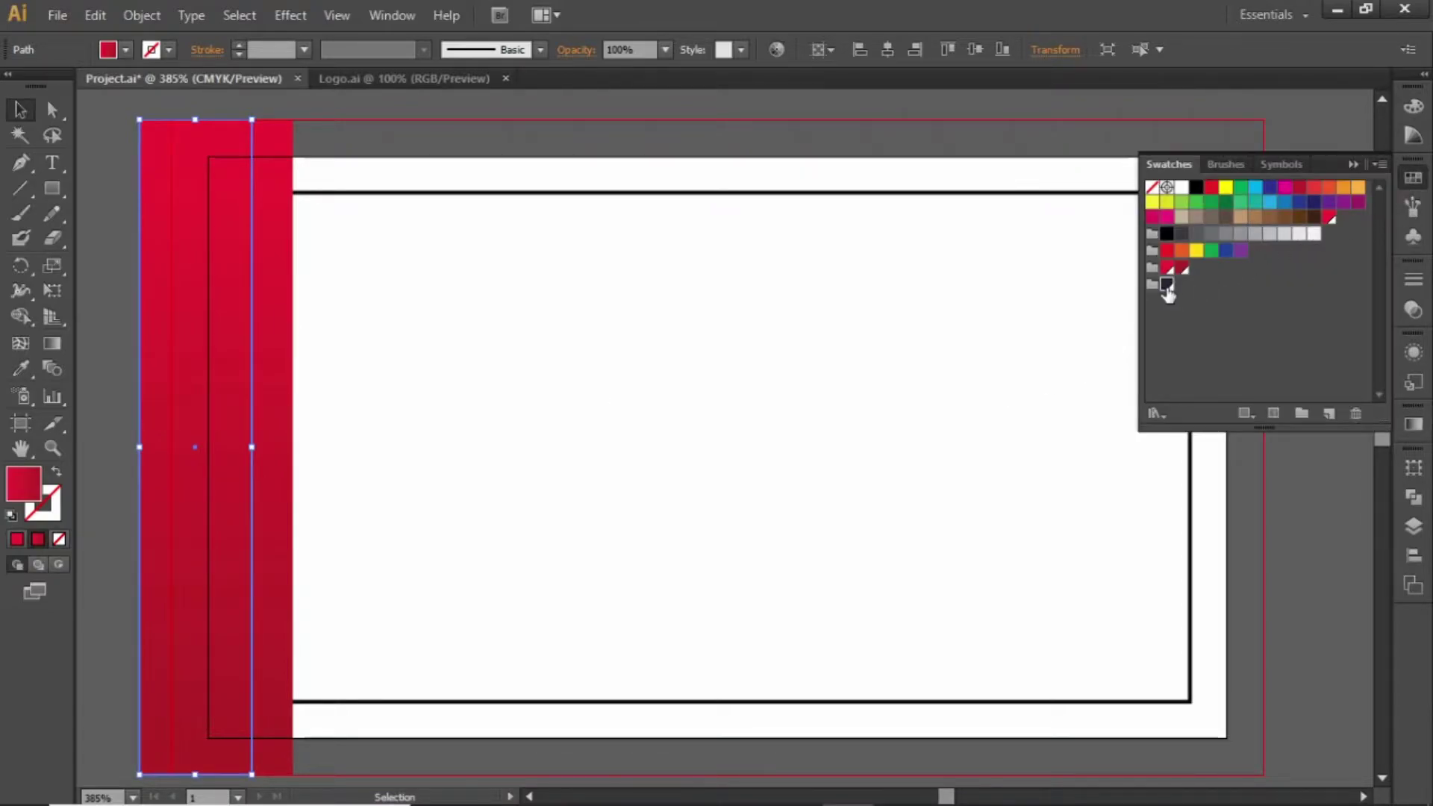
pyautogui.click(1167, 285)
pyautogui.click(912, 368)
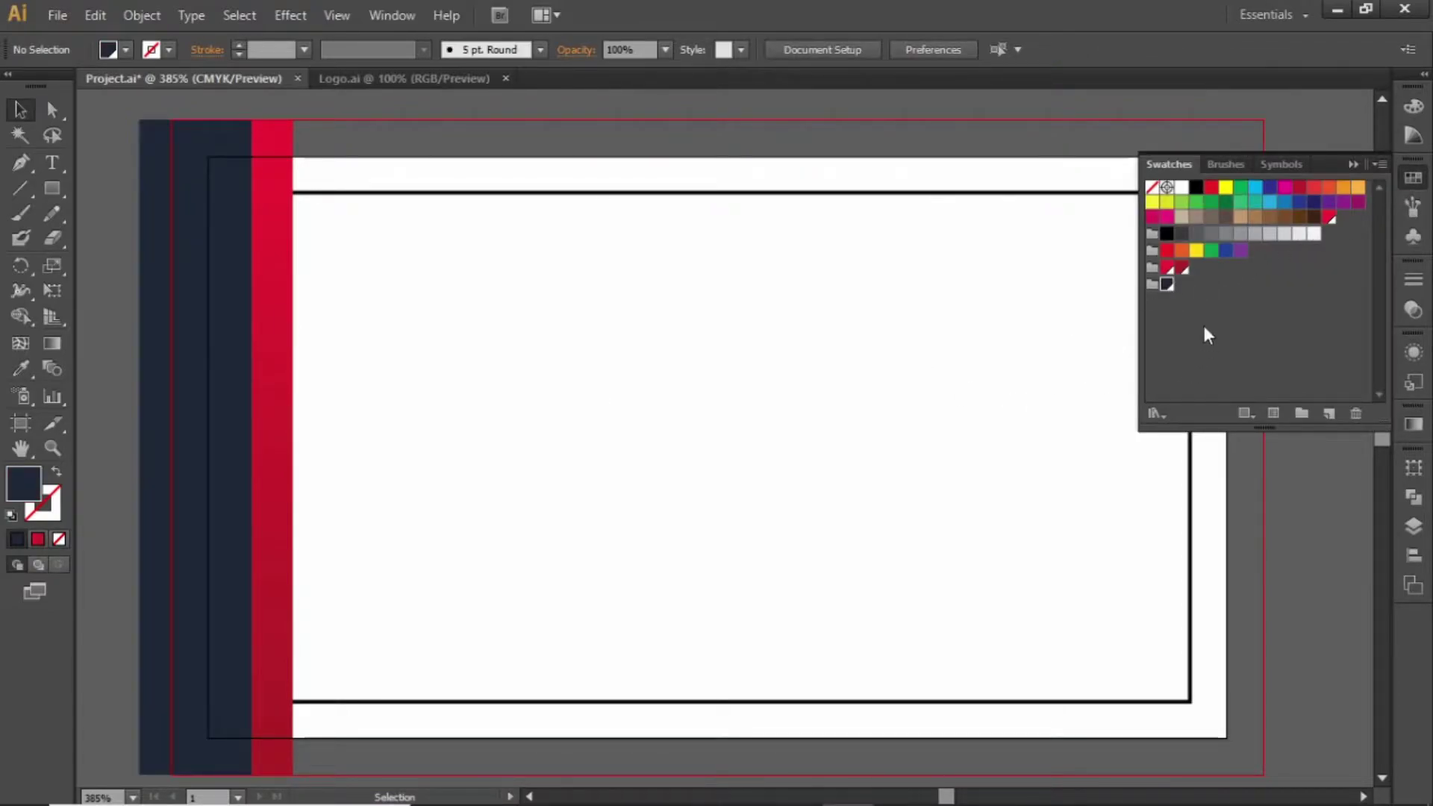
pyautogui.doubleClick(1167, 285)
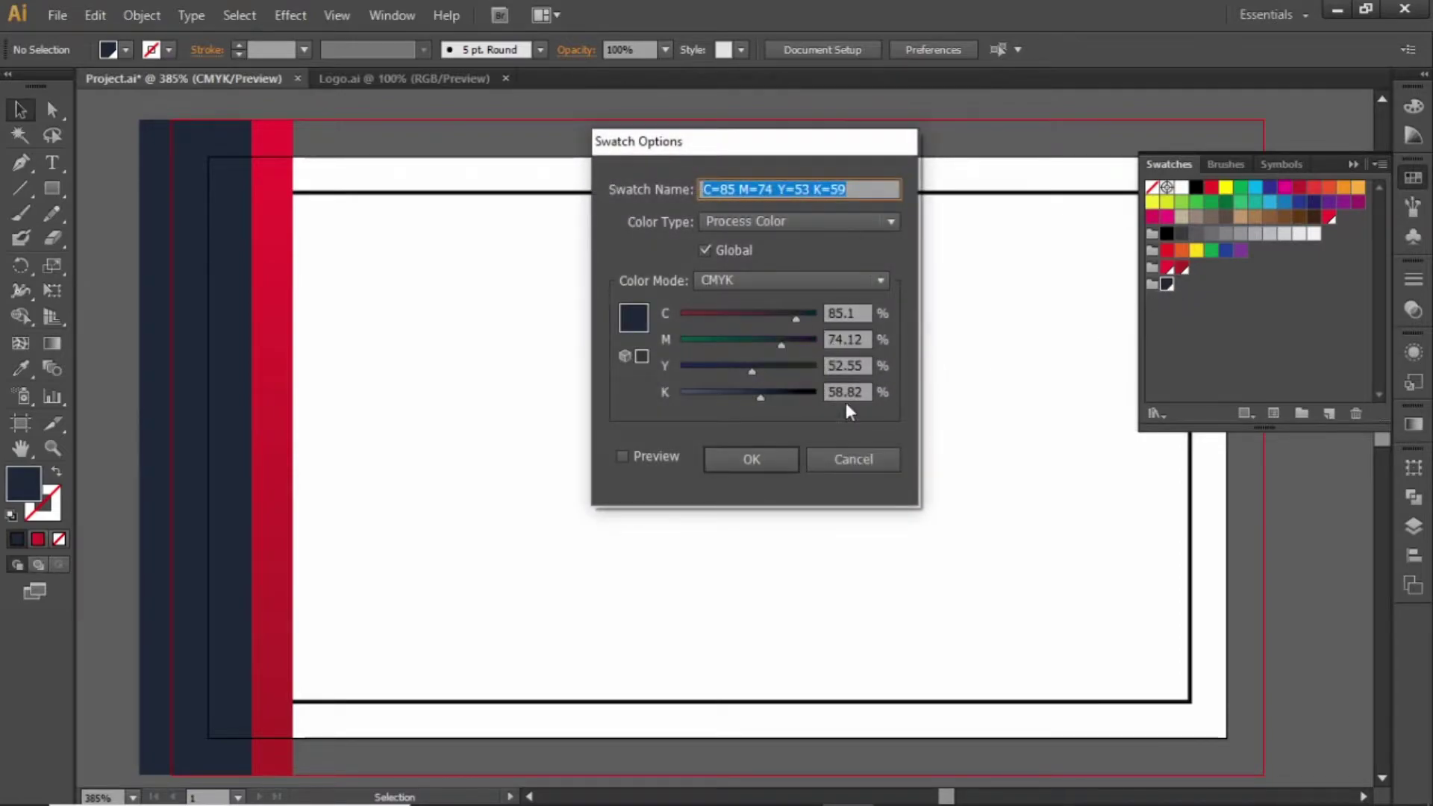
pyautogui.click(763, 456)
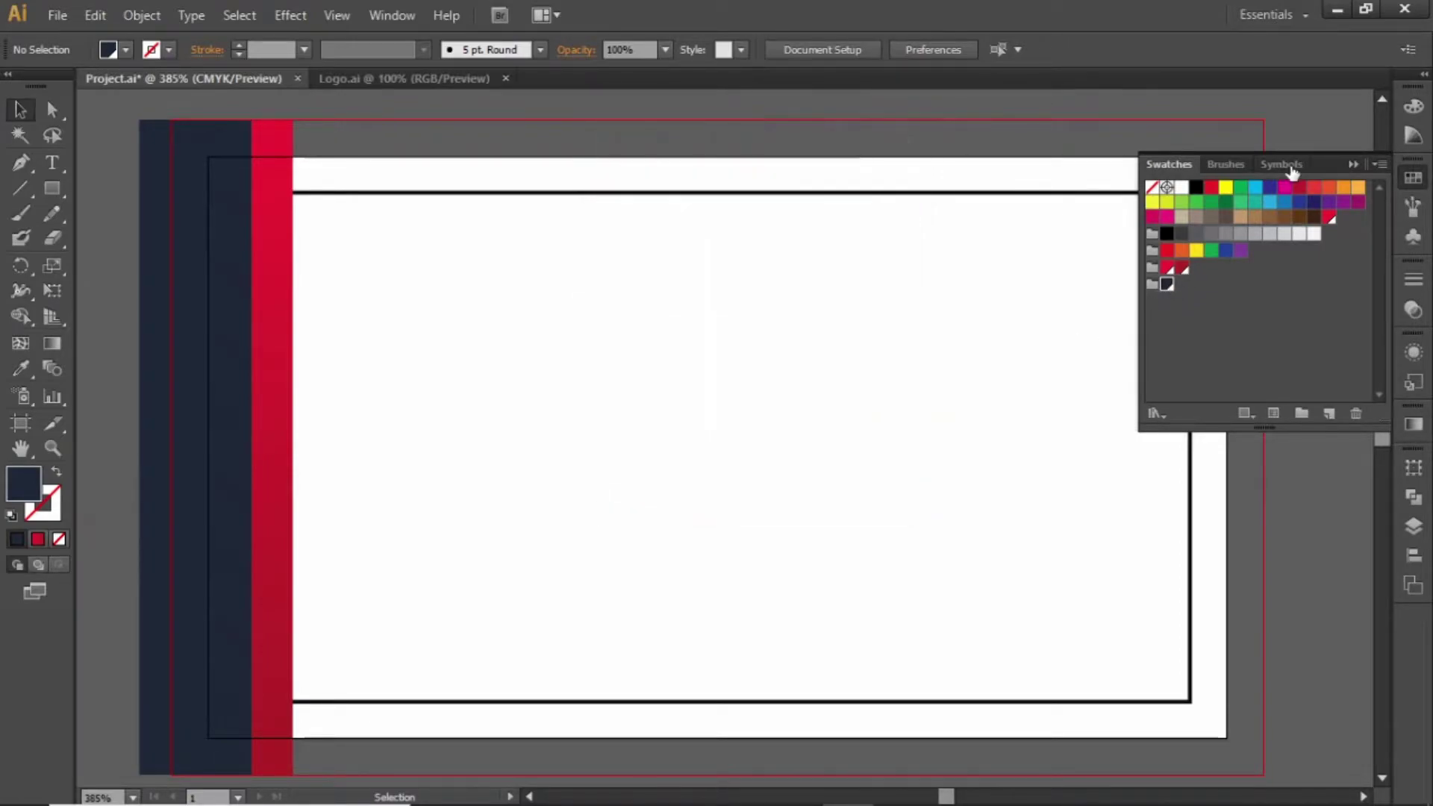
pyautogui.click(1354, 165)
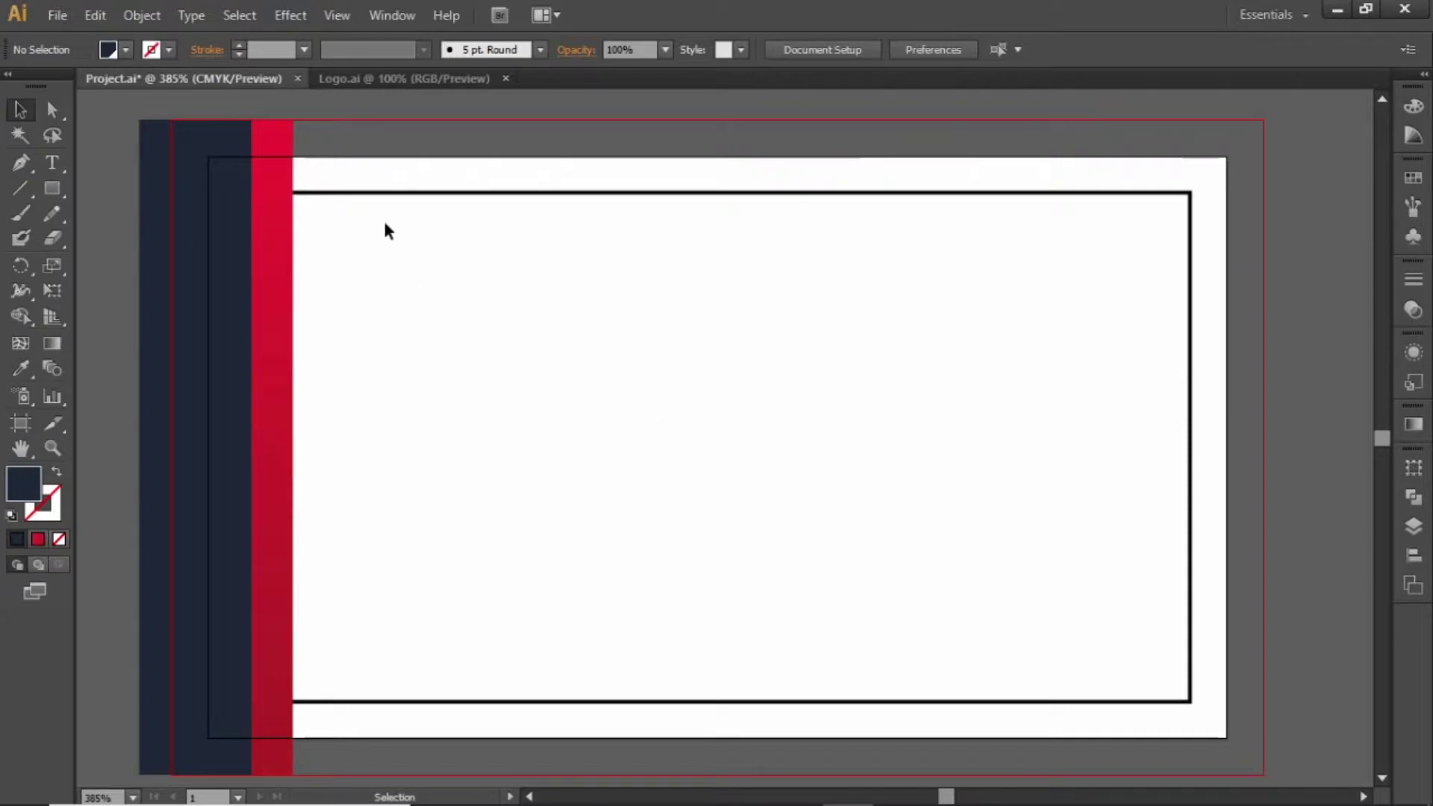
# Flip the navy and red stripe pair with Reflect Vertical and move it to the card's right edge
pyautogui.moveTo(383, 221); pyautogui.dragTo(1207, 394)
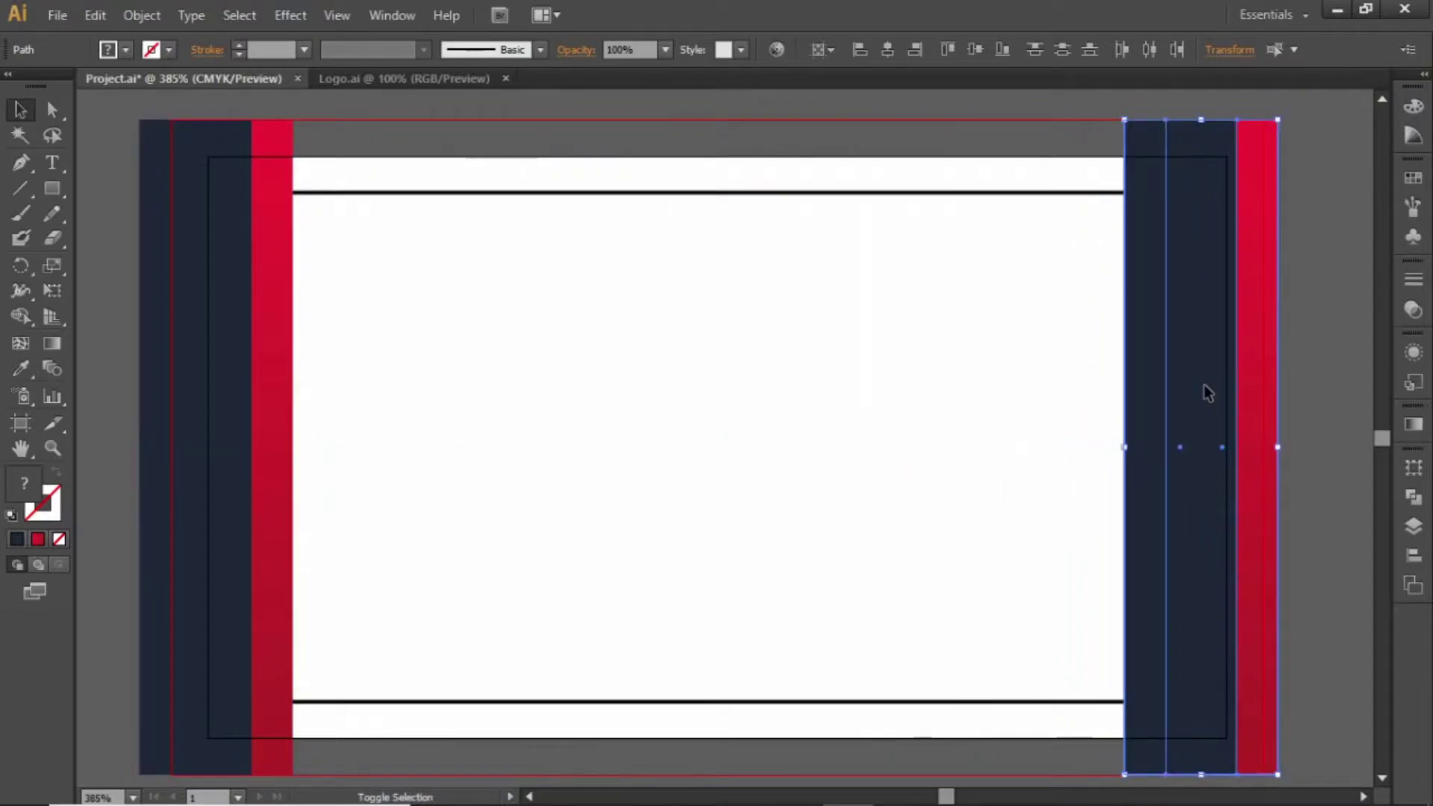
pyautogui.rightClick(1205, 331)
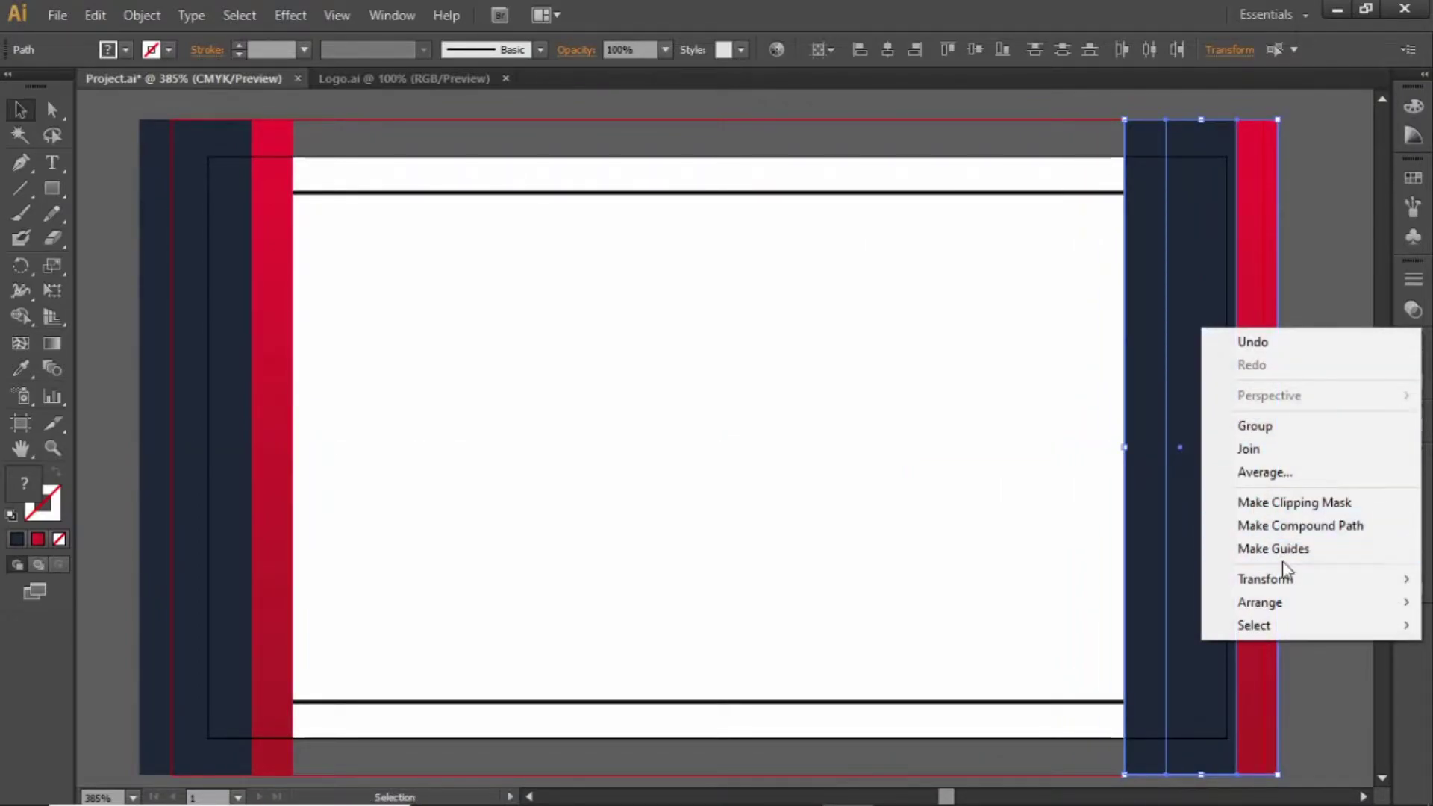
pyautogui.moveTo(1315, 585)
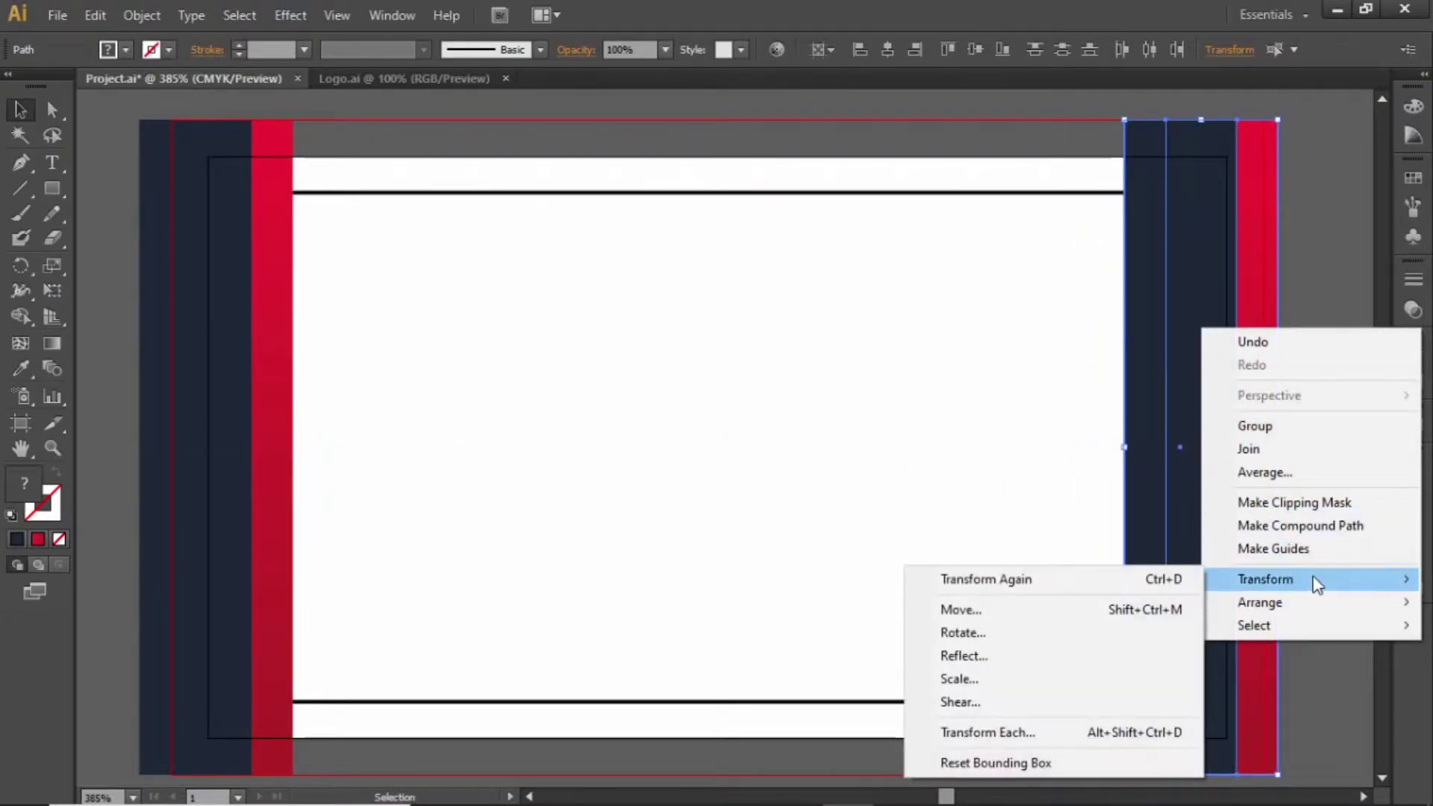
pyautogui.click(1008, 656)
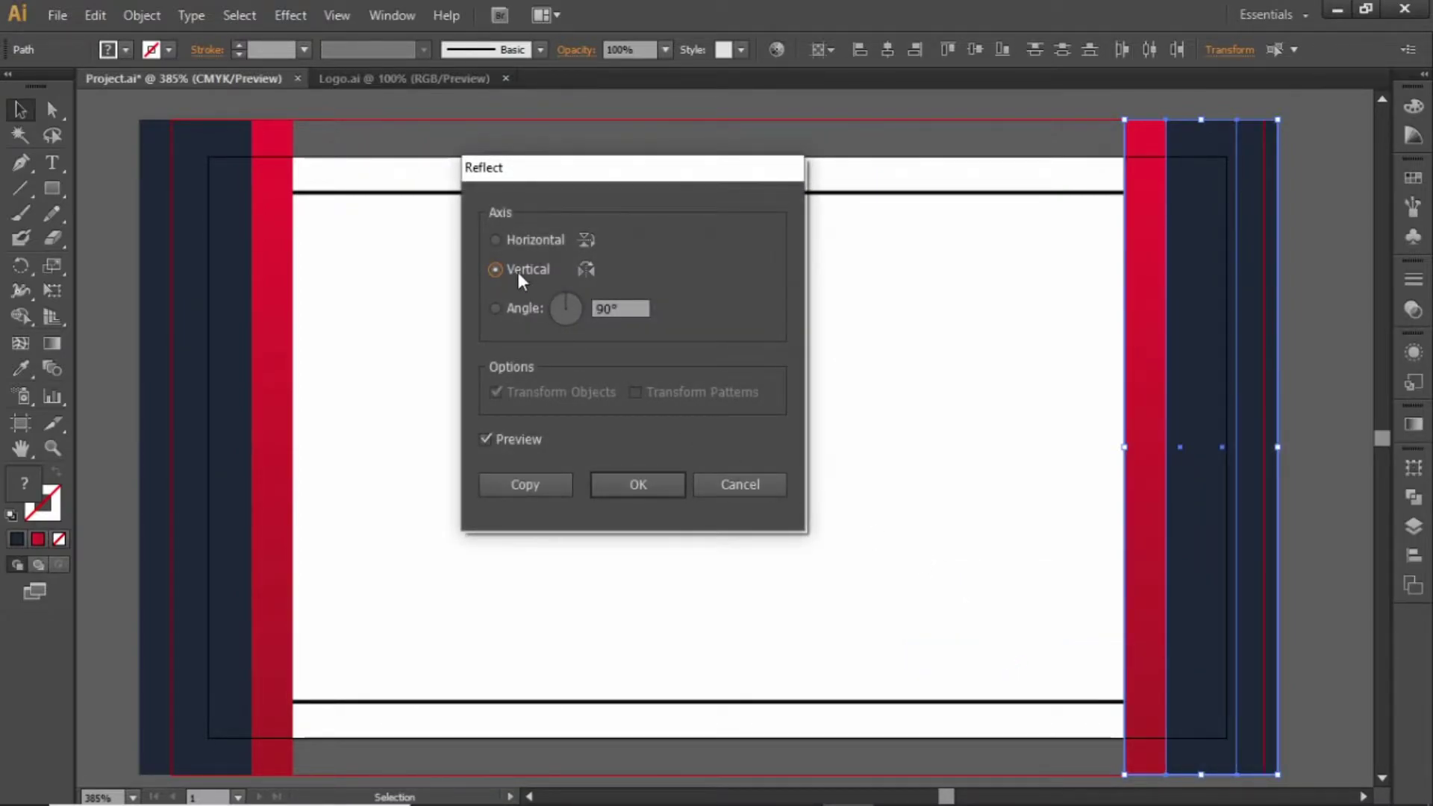
pyautogui.click(621, 486)
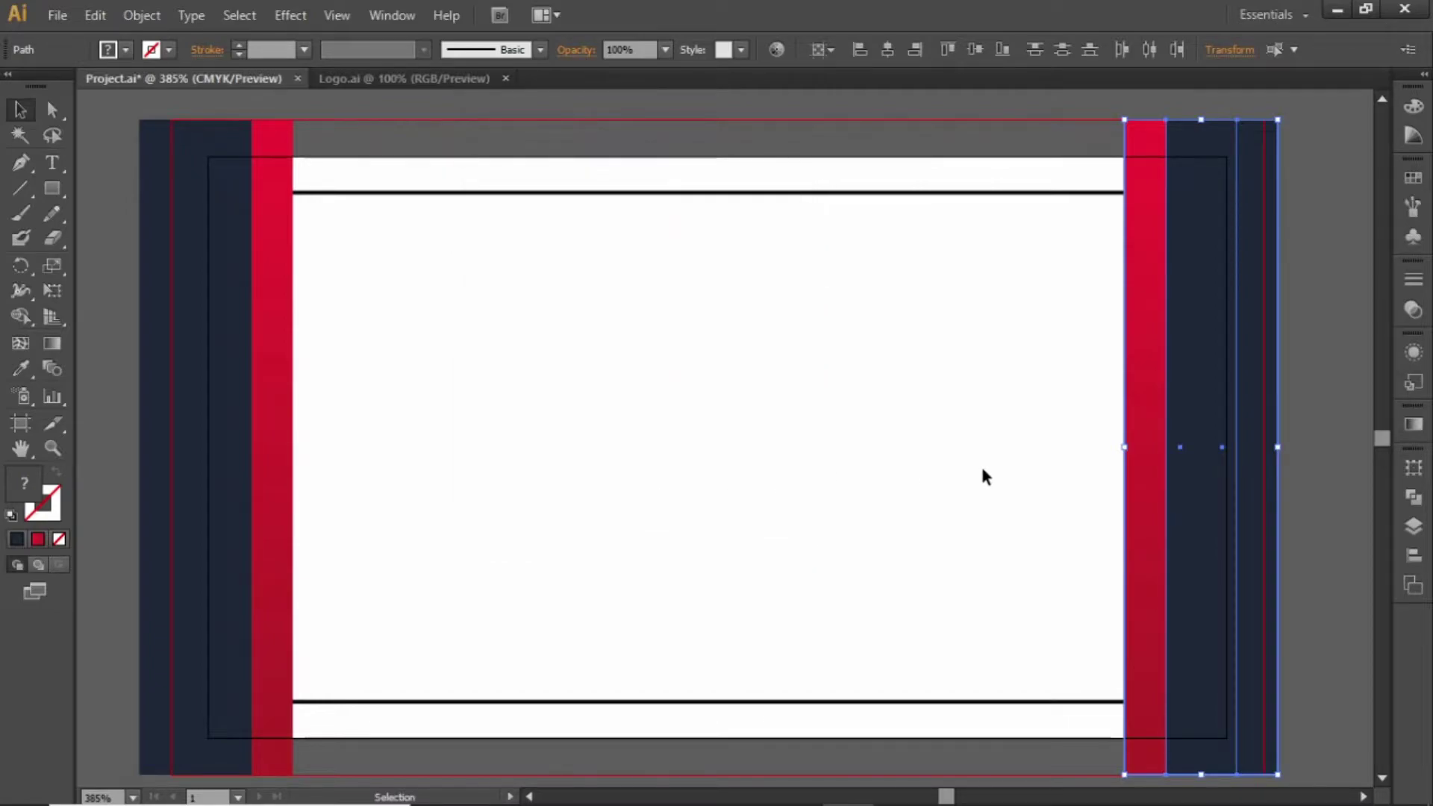
pyautogui.moveTo(1183, 524); pyautogui.dragTo(1195, 448)
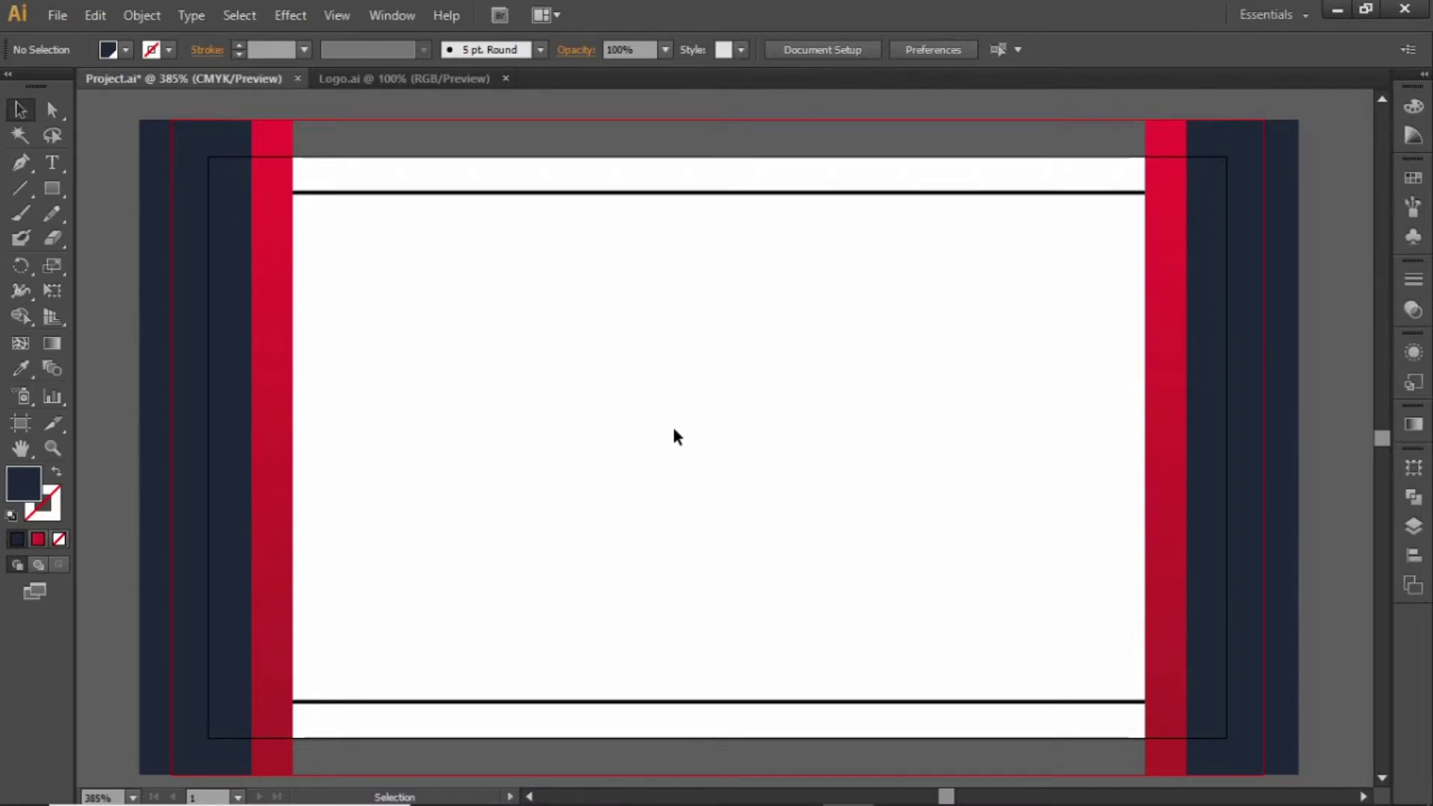
# Bring the logo from Logo.ai into the card and scale it down to fit
pyautogui.click(403, 78)
pyautogui.moveTo(580, 310); pyautogui.dragTo(785, 564)
pyautogui.moveTo(613, 352); pyautogui.dragTo(751, 446)
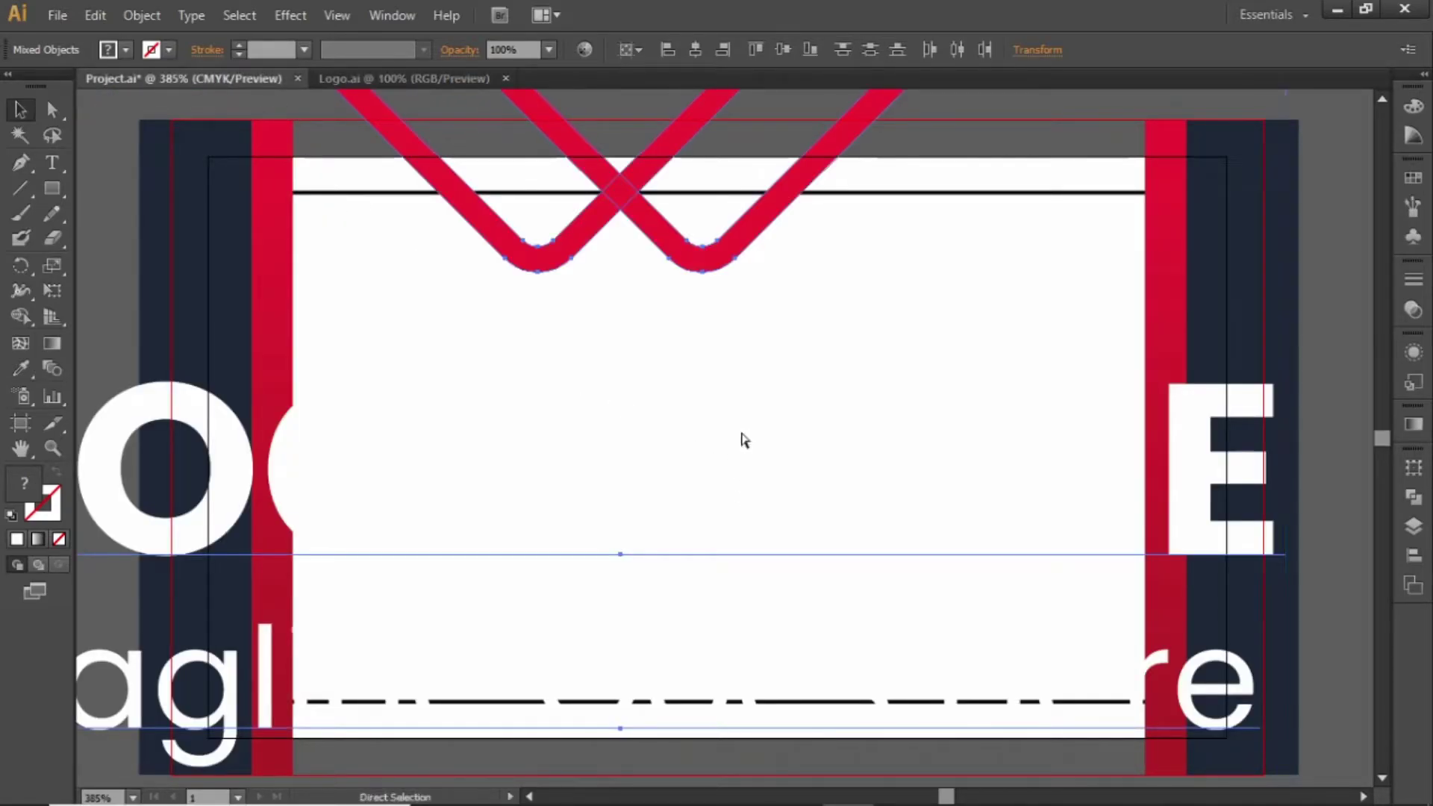
pyautogui.hotkey('ctrl', '-')
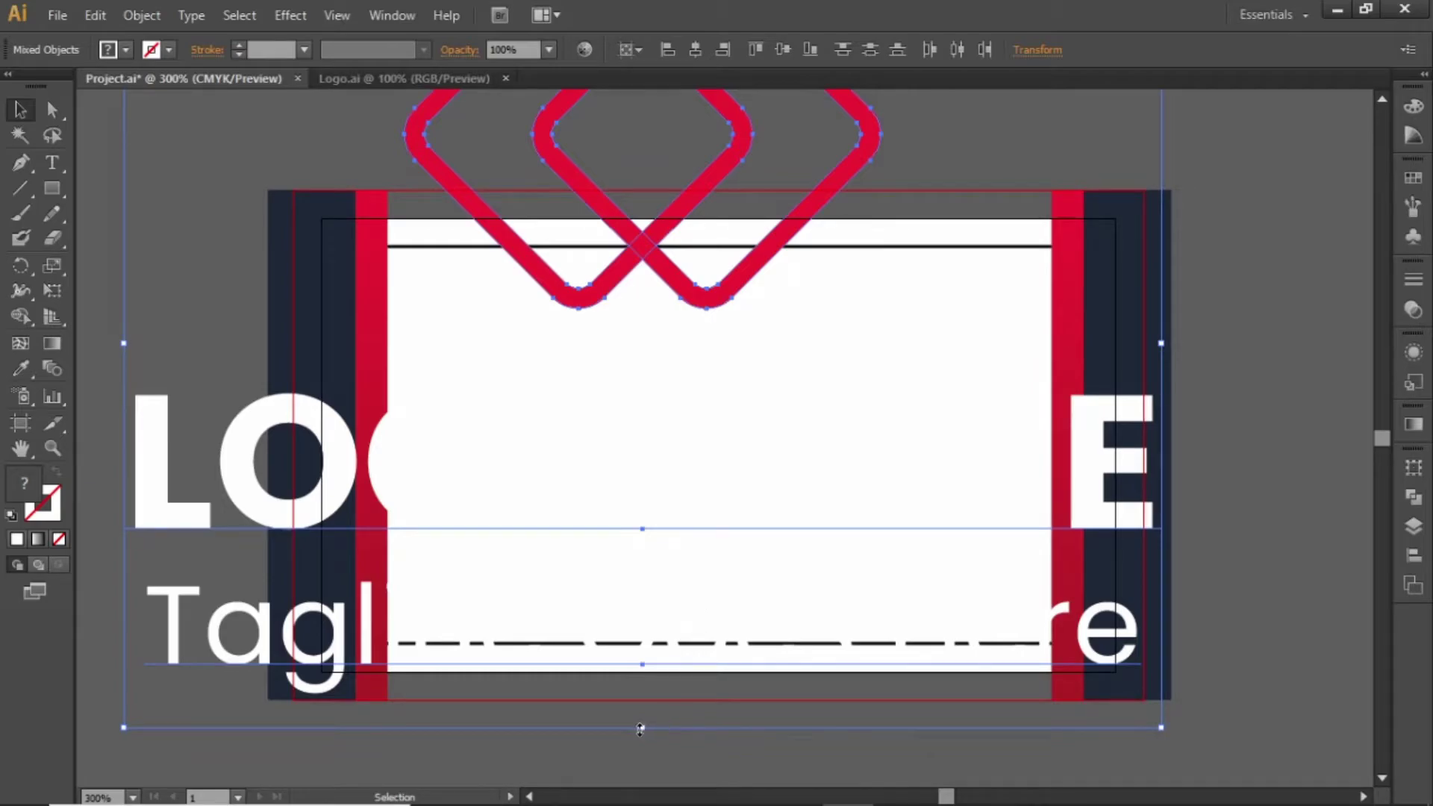
pyautogui.moveTo(639, 729); pyautogui.dragTo(642, 485)
# Colour the LOGO HERE and Tagline Goes Here text dark navy
pyautogui.click(894, 502)
pyautogui.moveTo(803, 493); pyautogui.dragTo(765, 340)
pyautogui.click(1411, 183)
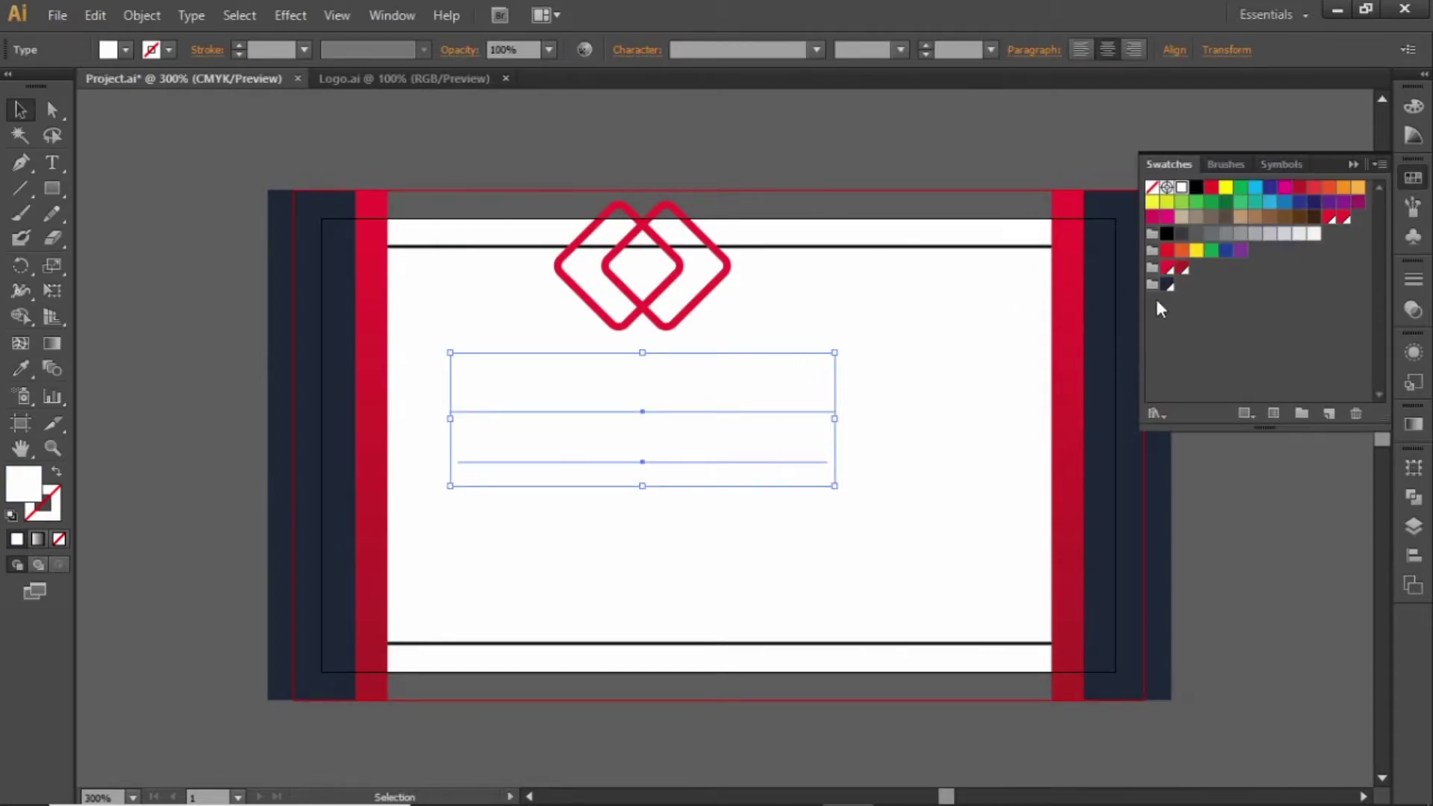
pyautogui.click(1167, 284)
pyautogui.click(1353, 165)
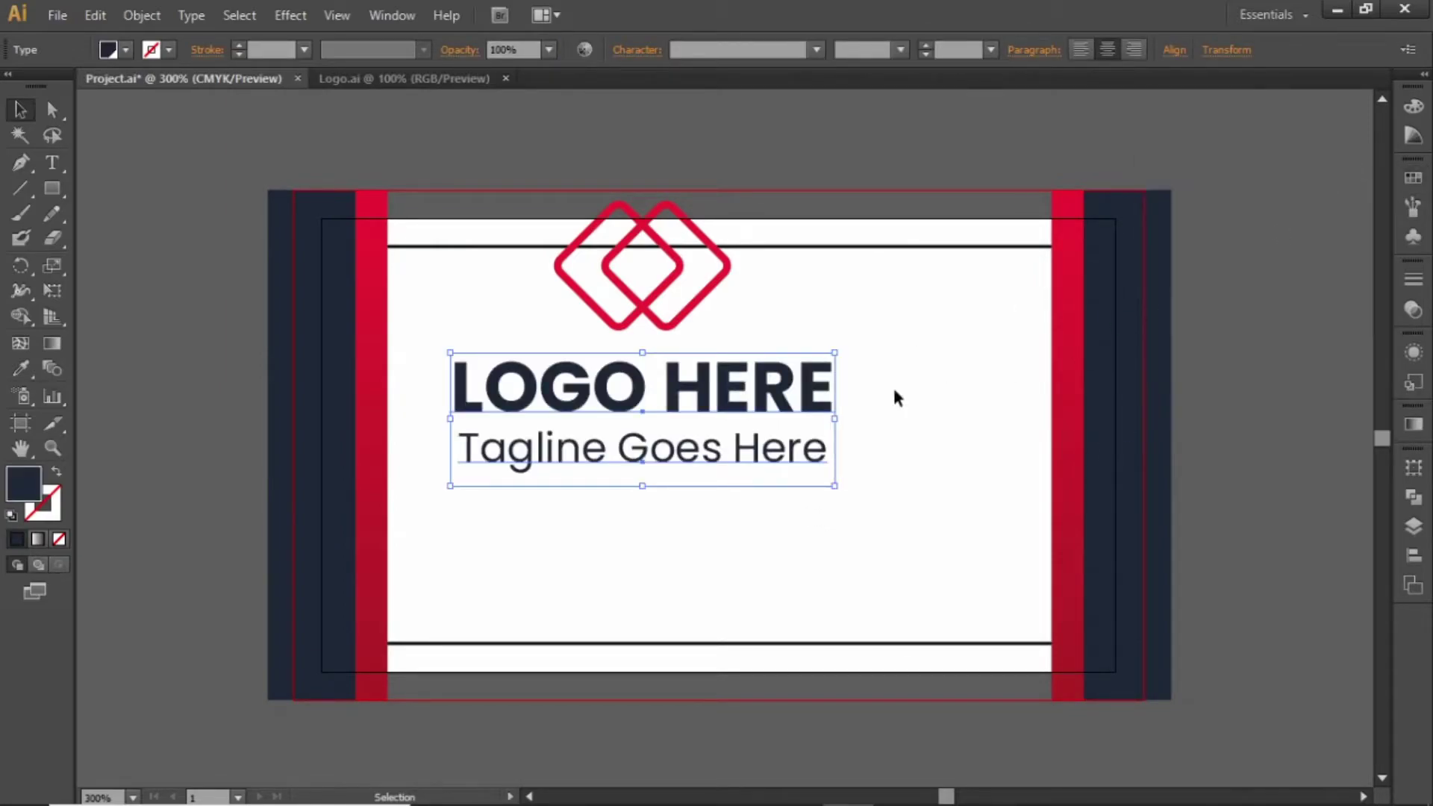
pyautogui.click(889, 384)
# Group the logo and centre it horizontally and vertically on the card
pyautogui.moveTo(792, 265); pyautogui.dragTo(553, 478)
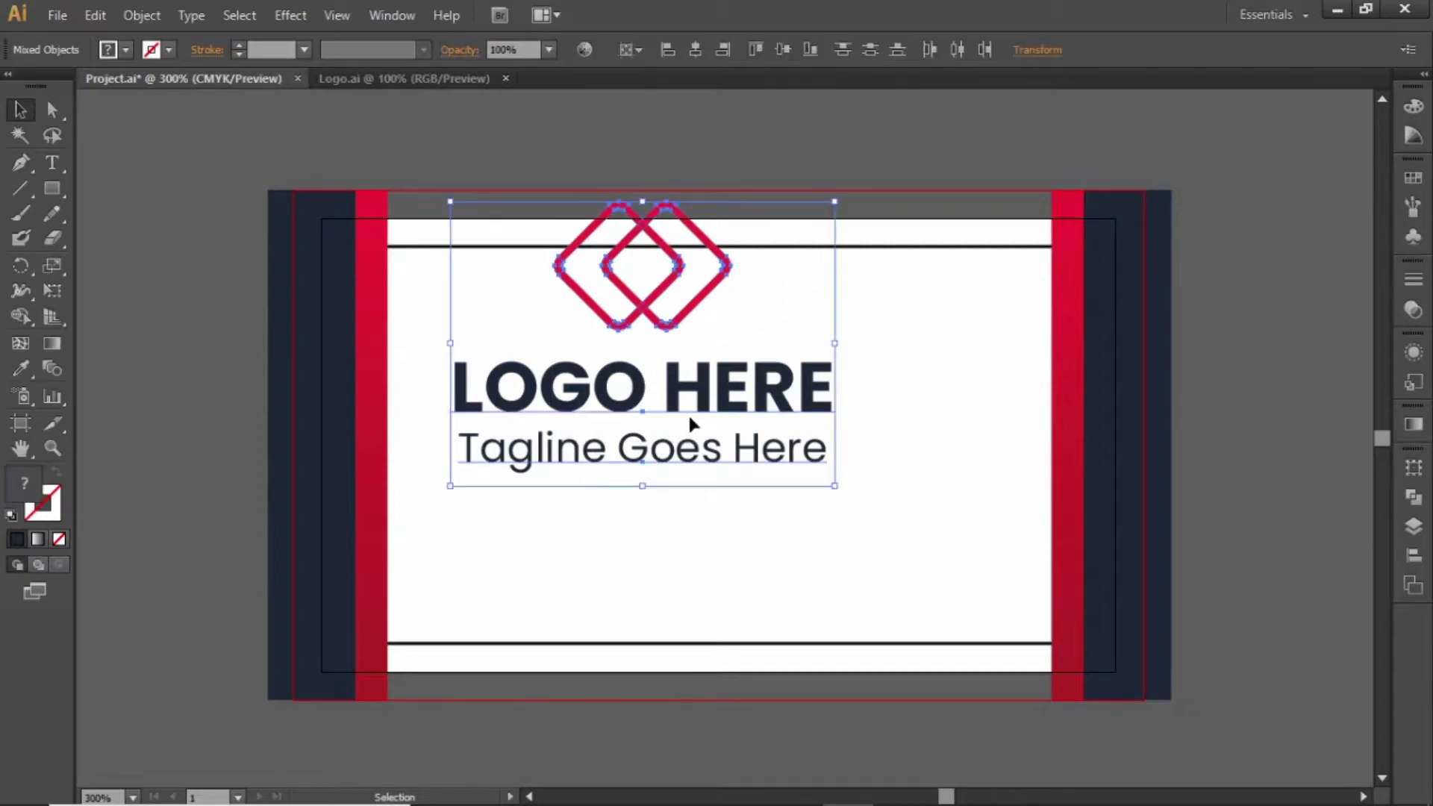
pyautogui.click(1403, 559)
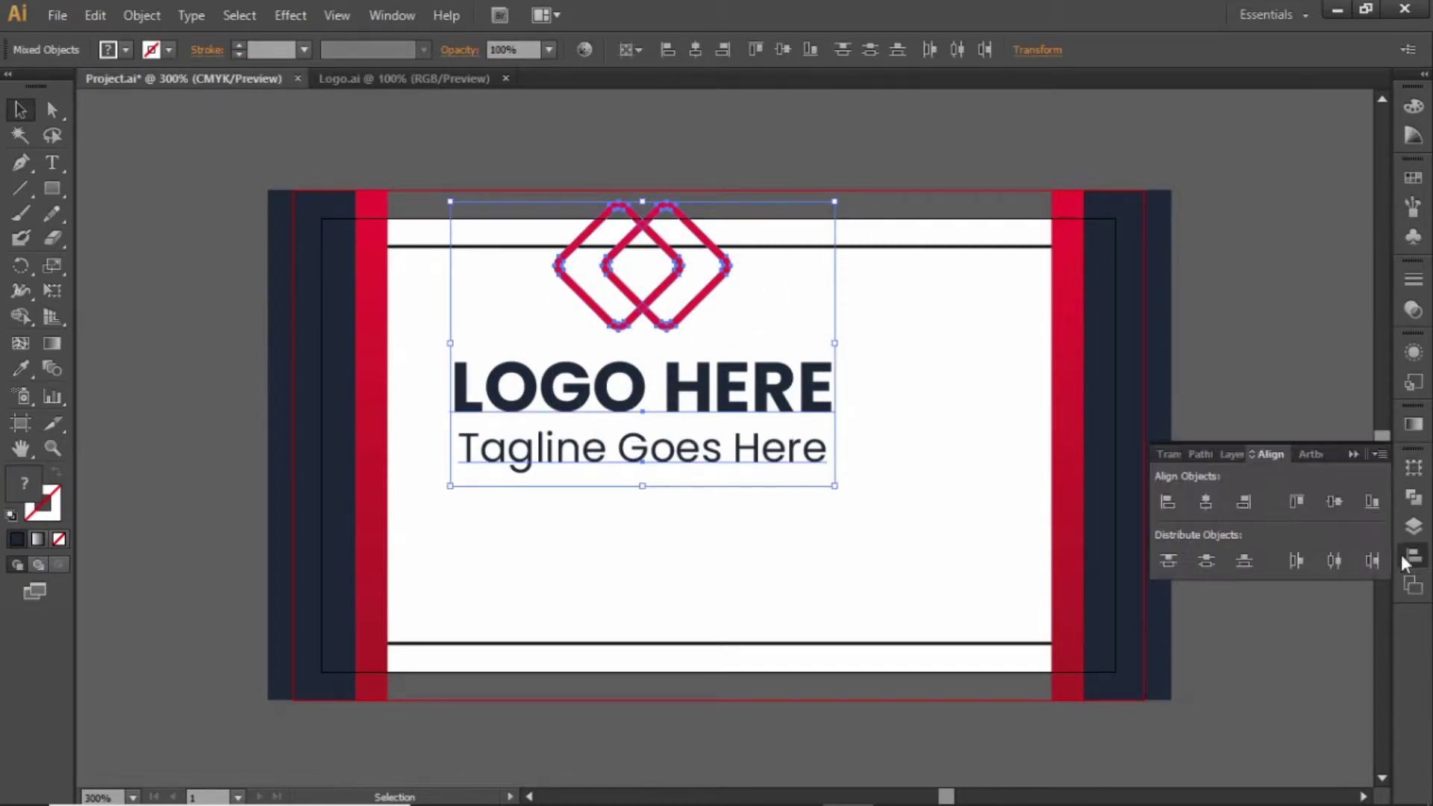
pyautogui.click(1206, 502)
pyautogui.hotkey('ctrl', 'g')
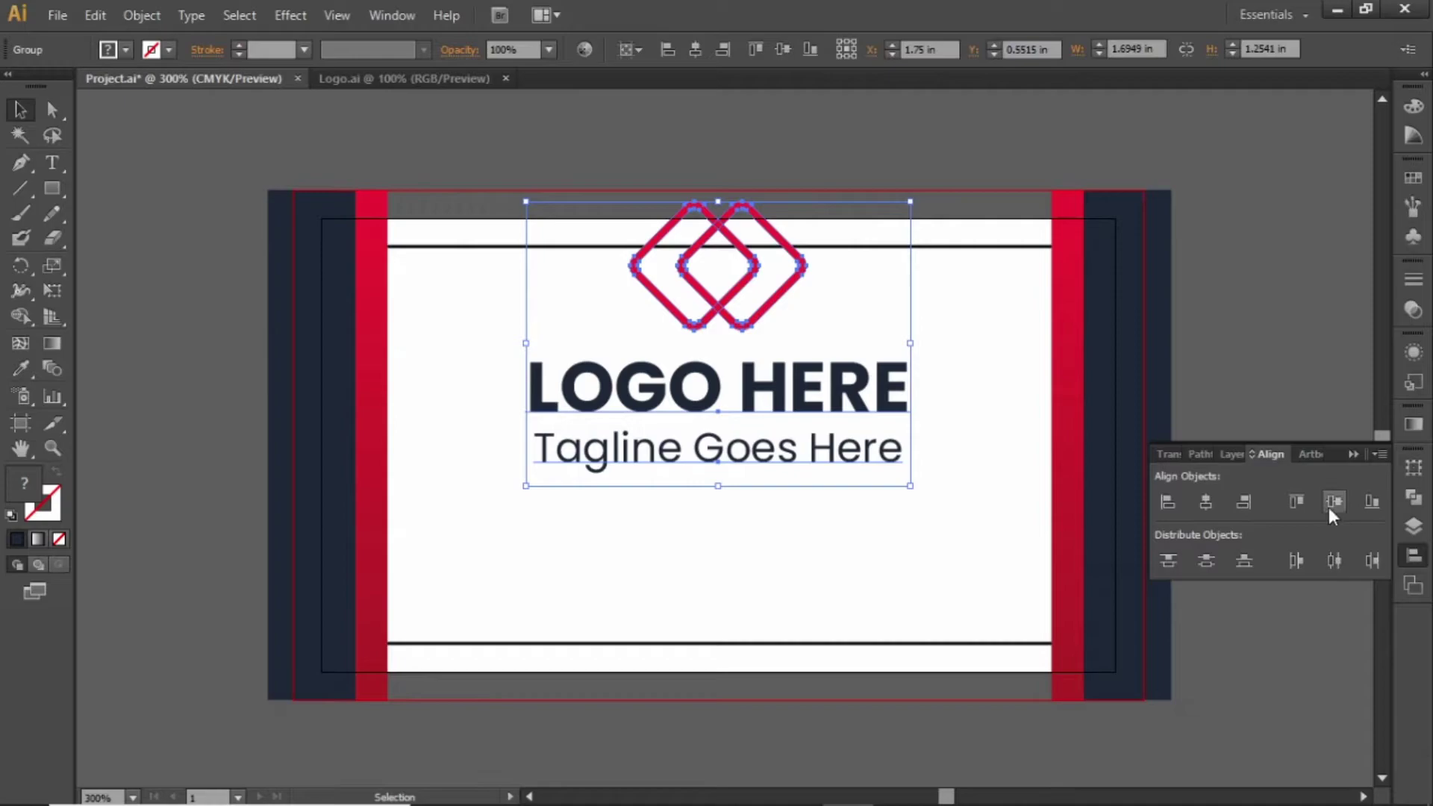
pyautogui.click(1335, 501)
pyautogui.press('ctrl')
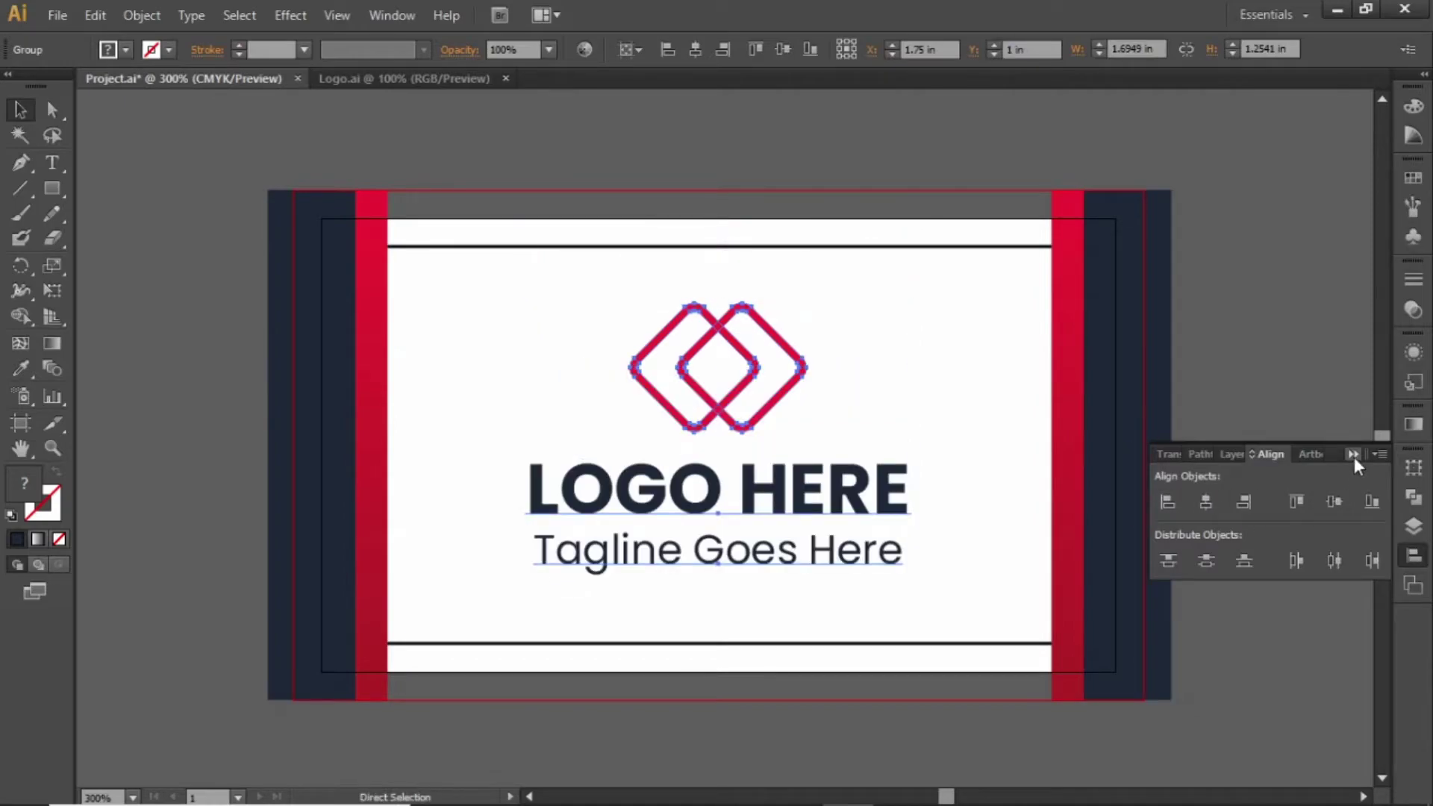
pyautogui.click(1355, 454)
pyautogui.hotkey('ctrl', 'shift', 'g')
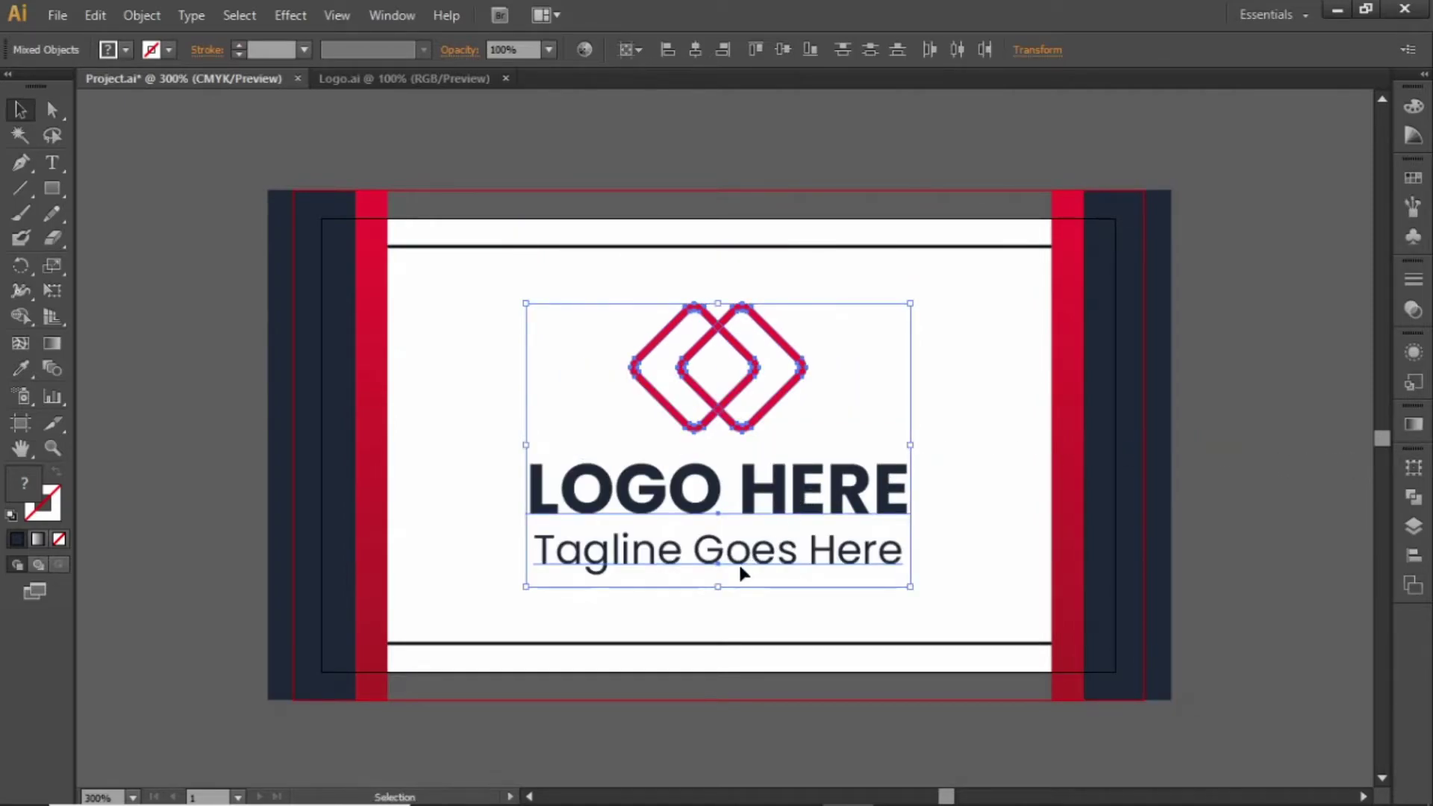
# Fine-tune the logo's size and nudge it slightly upward
pyautogui.moveTo(717, 586); pyautogui.dragTo(710, 531)
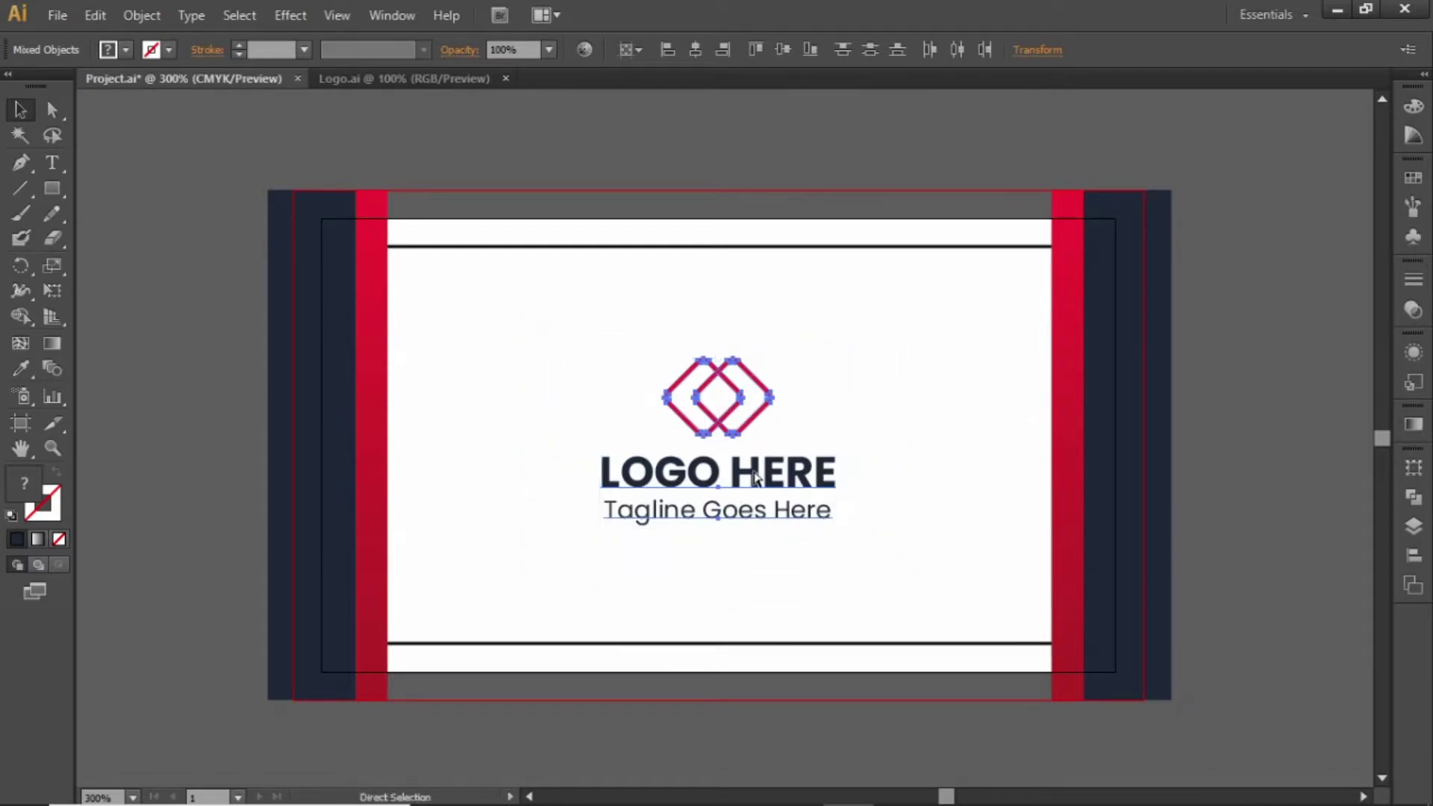
pyautogui.scroll(2, 756, 478)
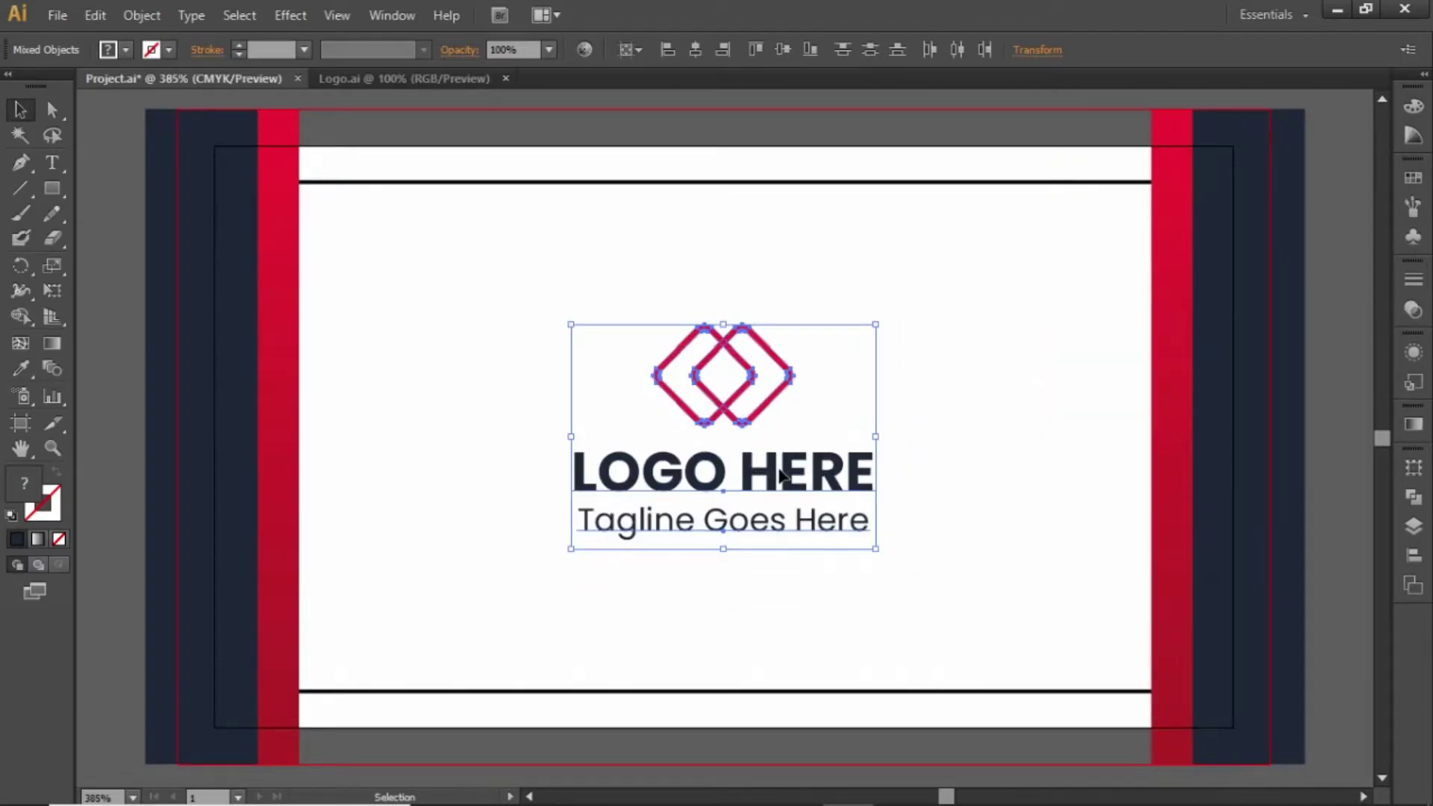
pyautogui.moveTo(697, 331); pyautogui.dragTo(696, 315)
pyautogui.click(983, 348)
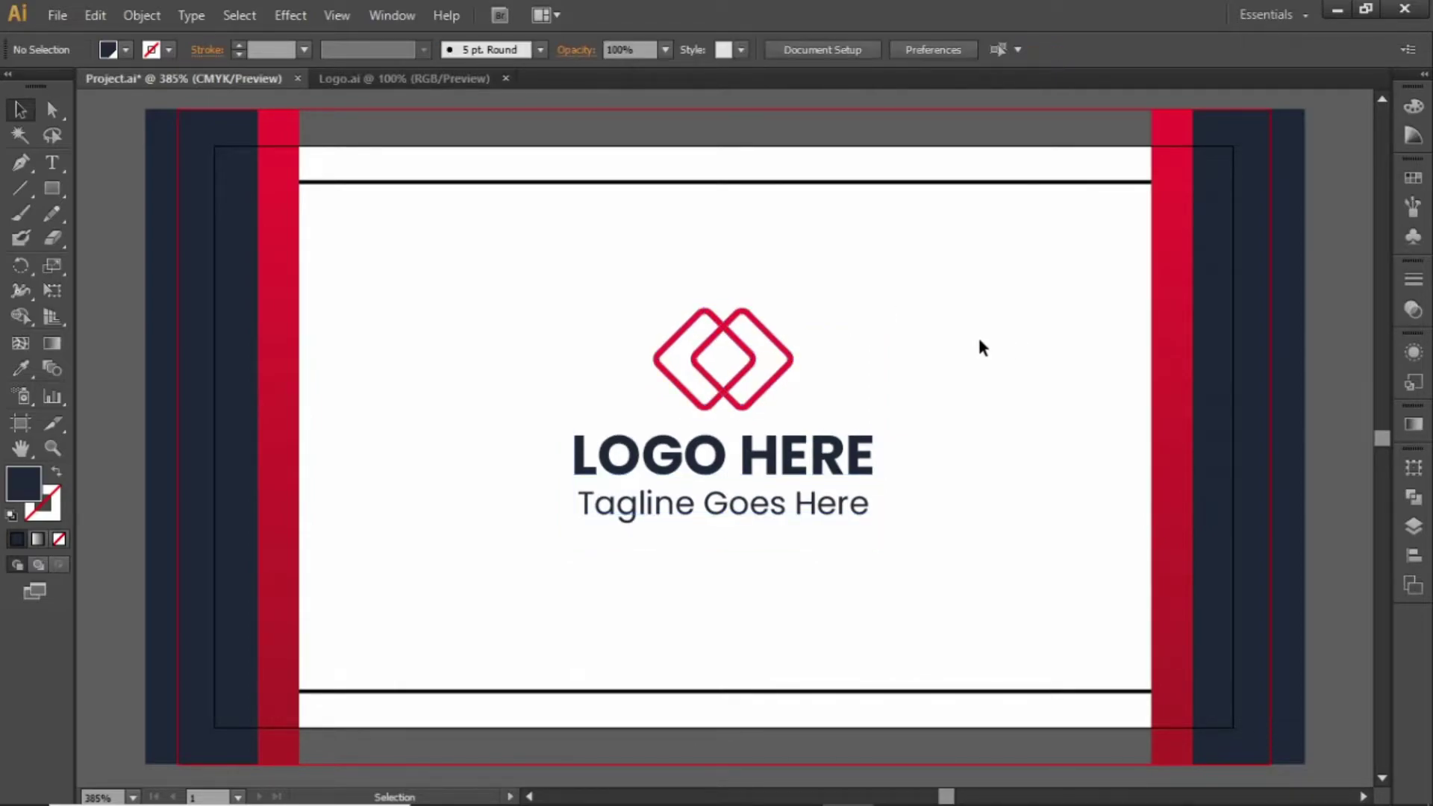
pyautogui.moveTo(881, 312); pyautogui.dragTo(589, 530)
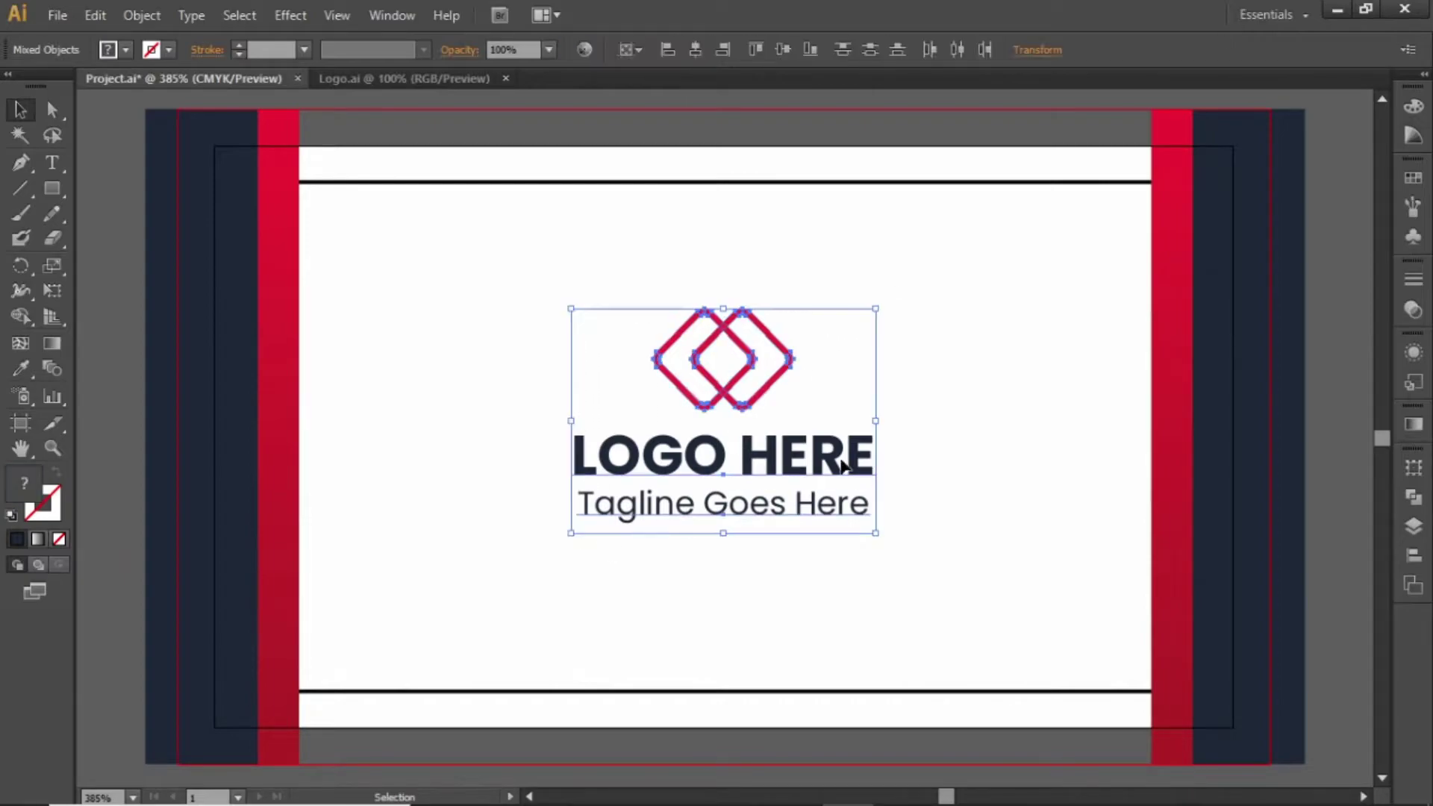
pyautogui.moveTo(875, 422); pyautogui.dragTo(886, 421)
pyautogui.click(966, 425)
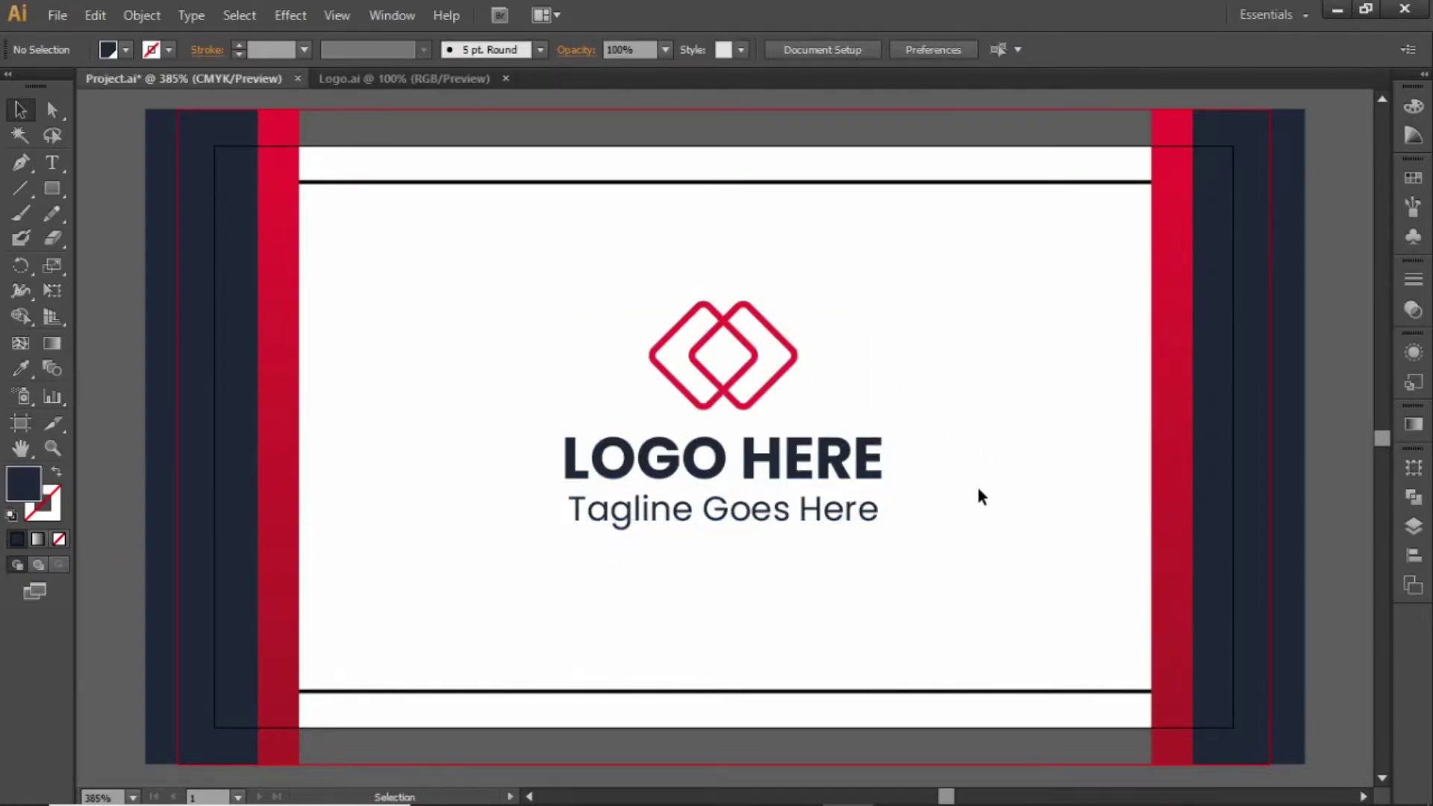
pyautogui.moveTo(977, 484); pyautogui.dragTo(960, 415)
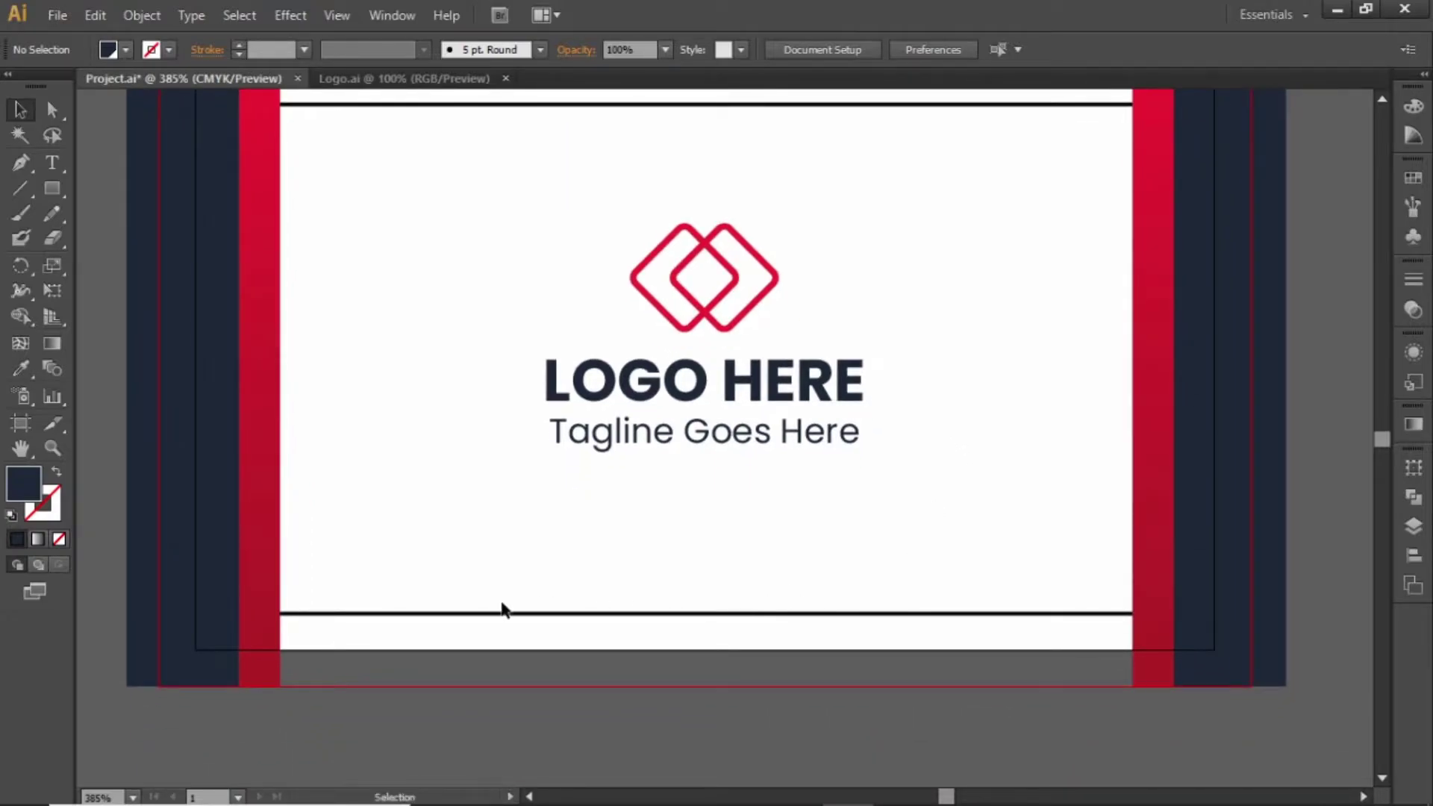
pyautogui.click(713, 432)
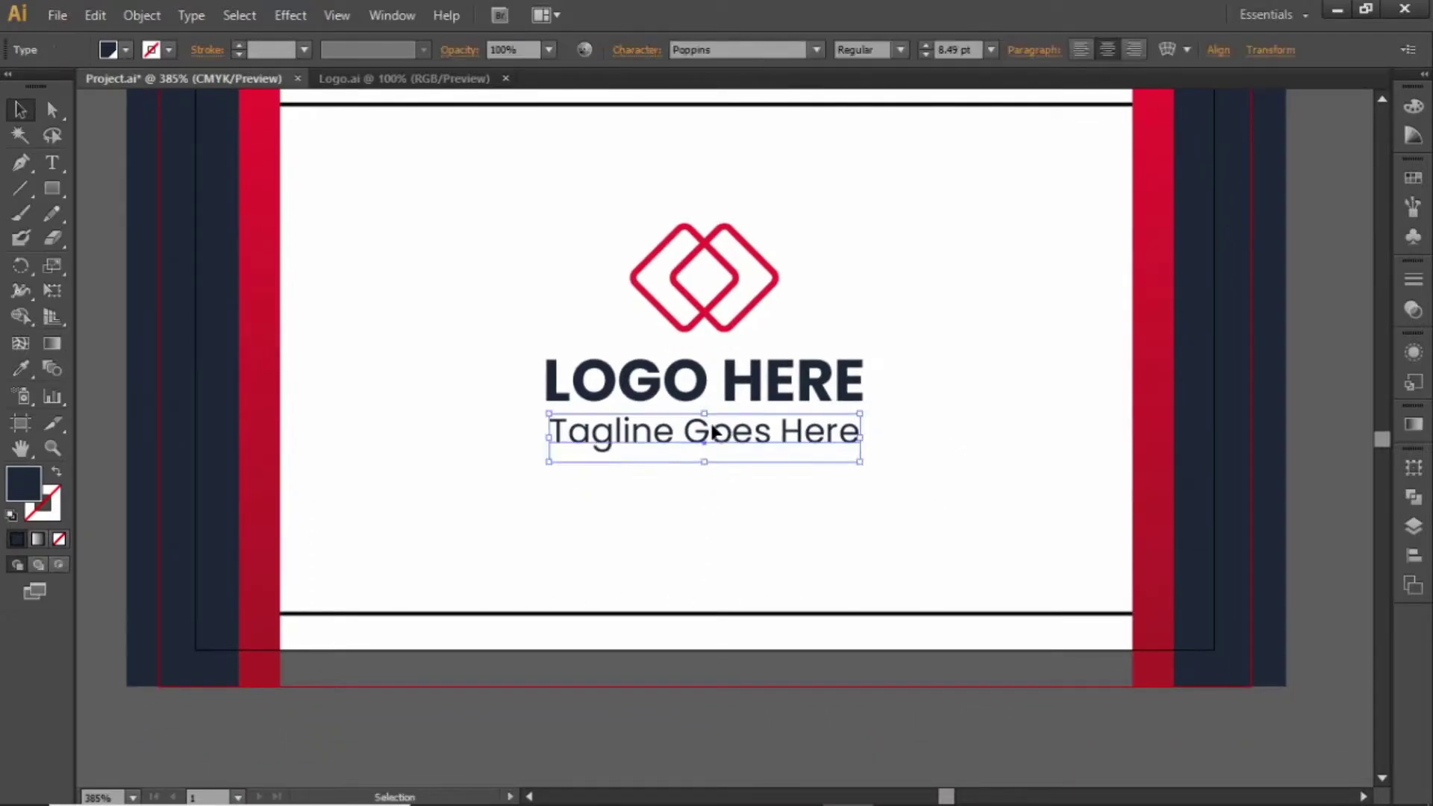
pyautogui.moveTo(715, 433); pyautogui.dragTo(710, 567)
pyautogui.press('t')
pyautogui.click(710, 567)
pyautogui.hotkey('ctrl', 'a')
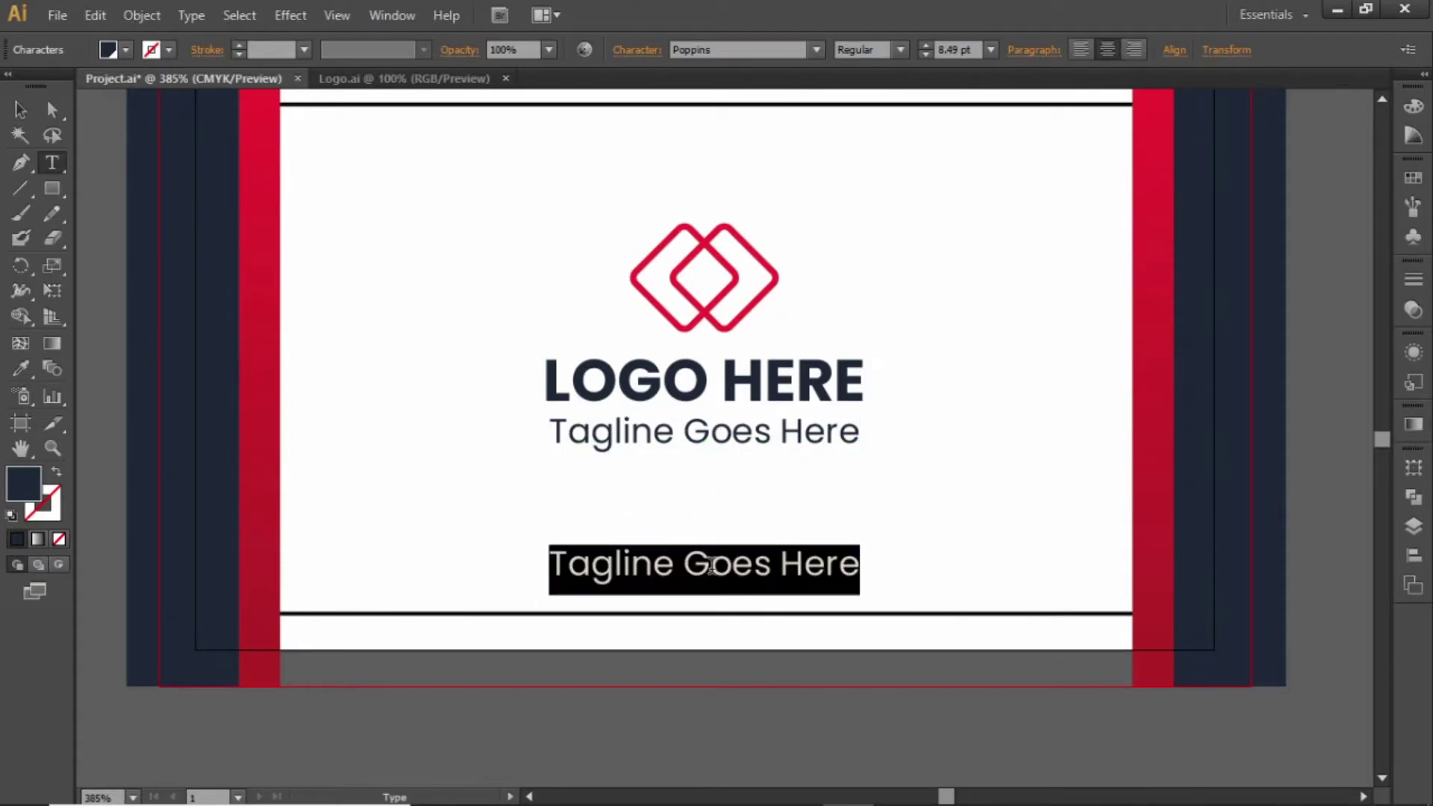
pyautogui.write('www.websitelink.com')
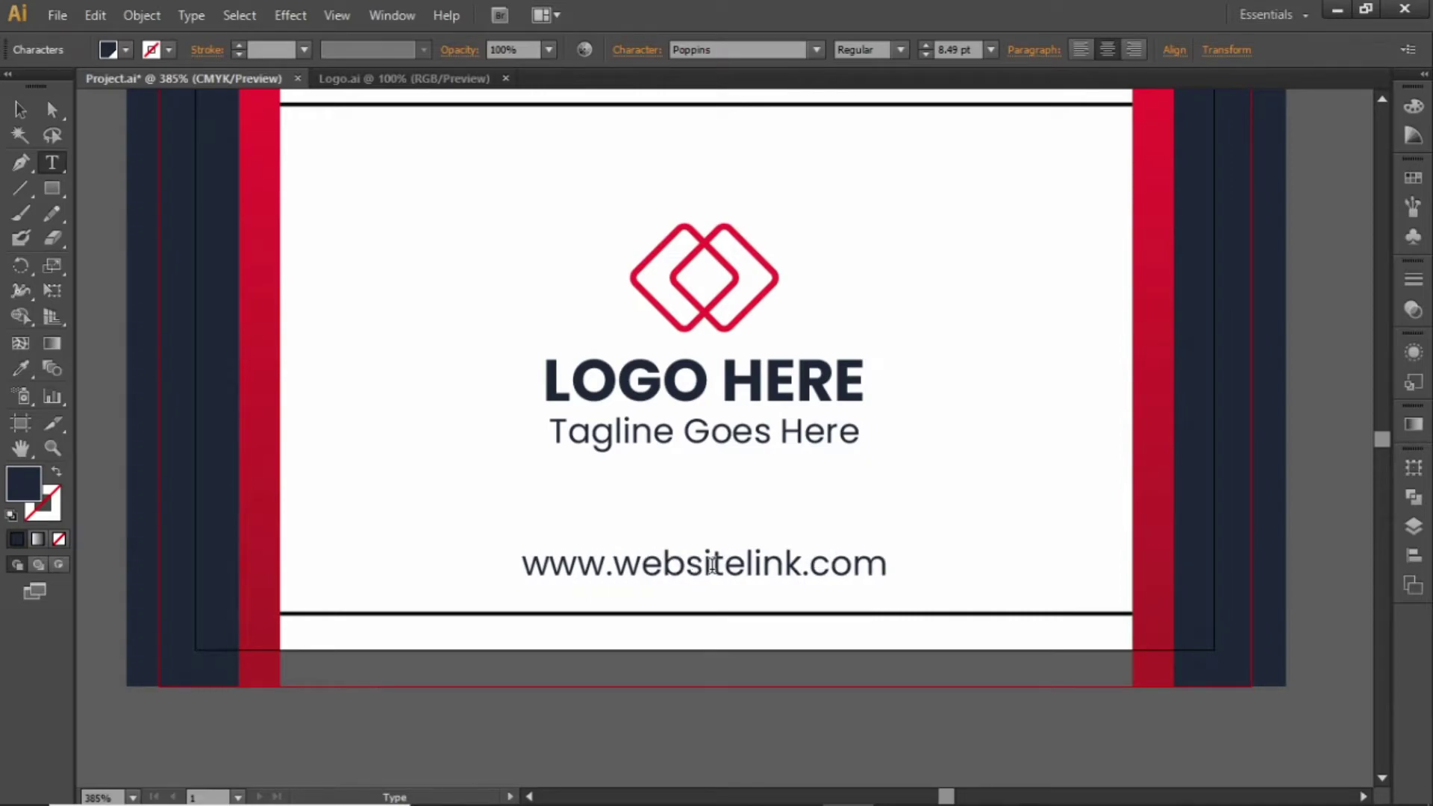
pyautogui.press('Escape')
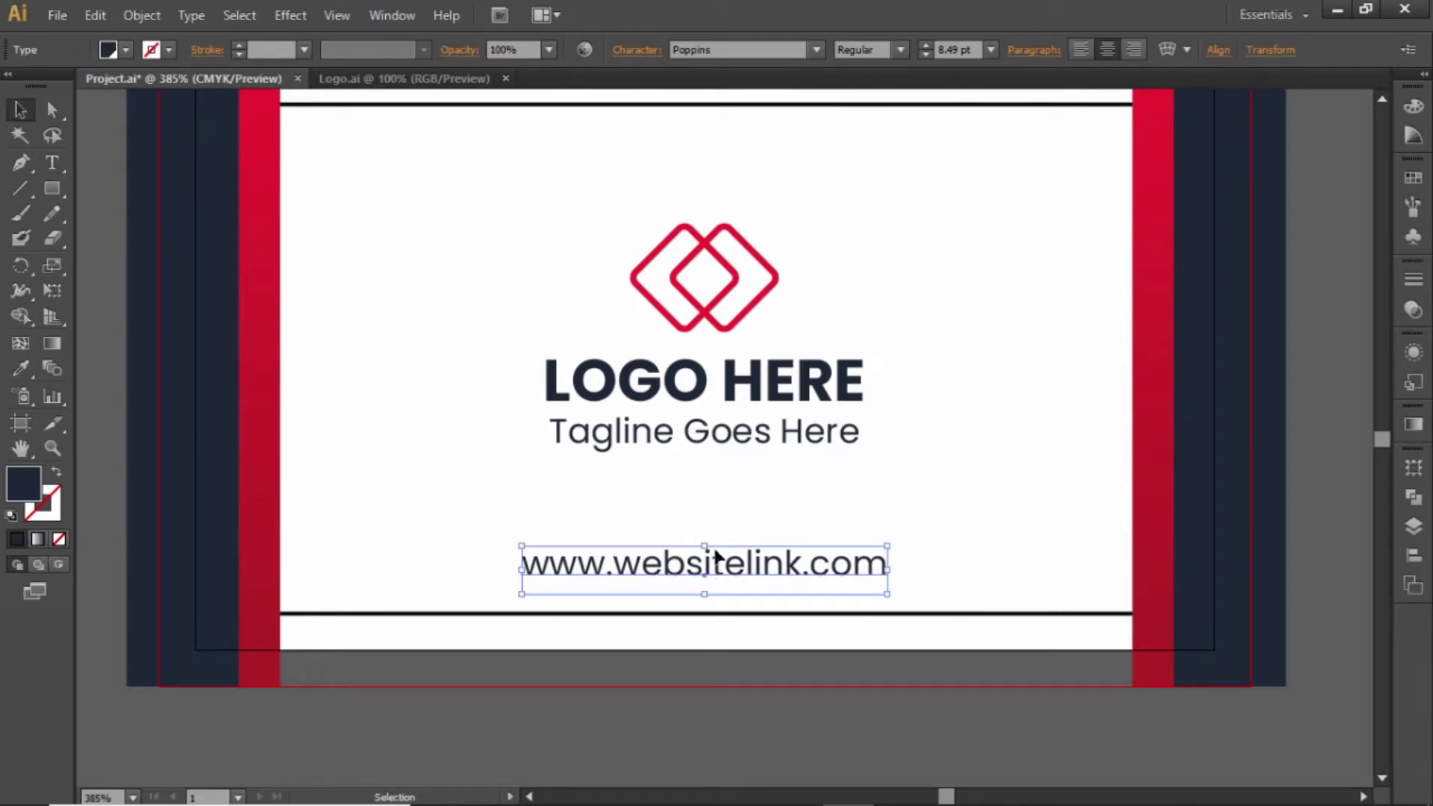
# Set the website text to 7 pt
pyautogui.click(963, 50)
pyautogui.scroll(-2, 970, 50)
pyautogui.press('Return')
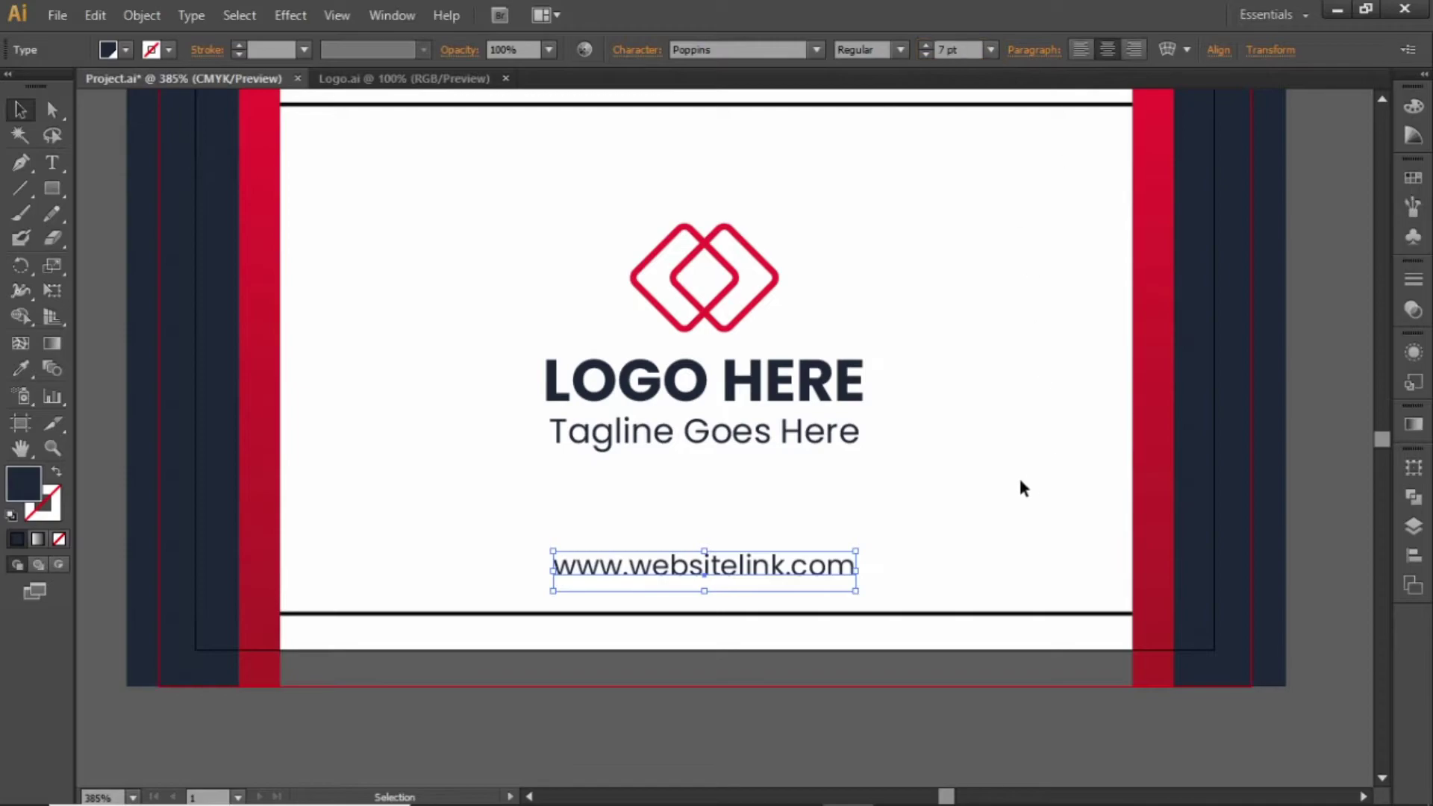
pyautogui.click(988, 486)
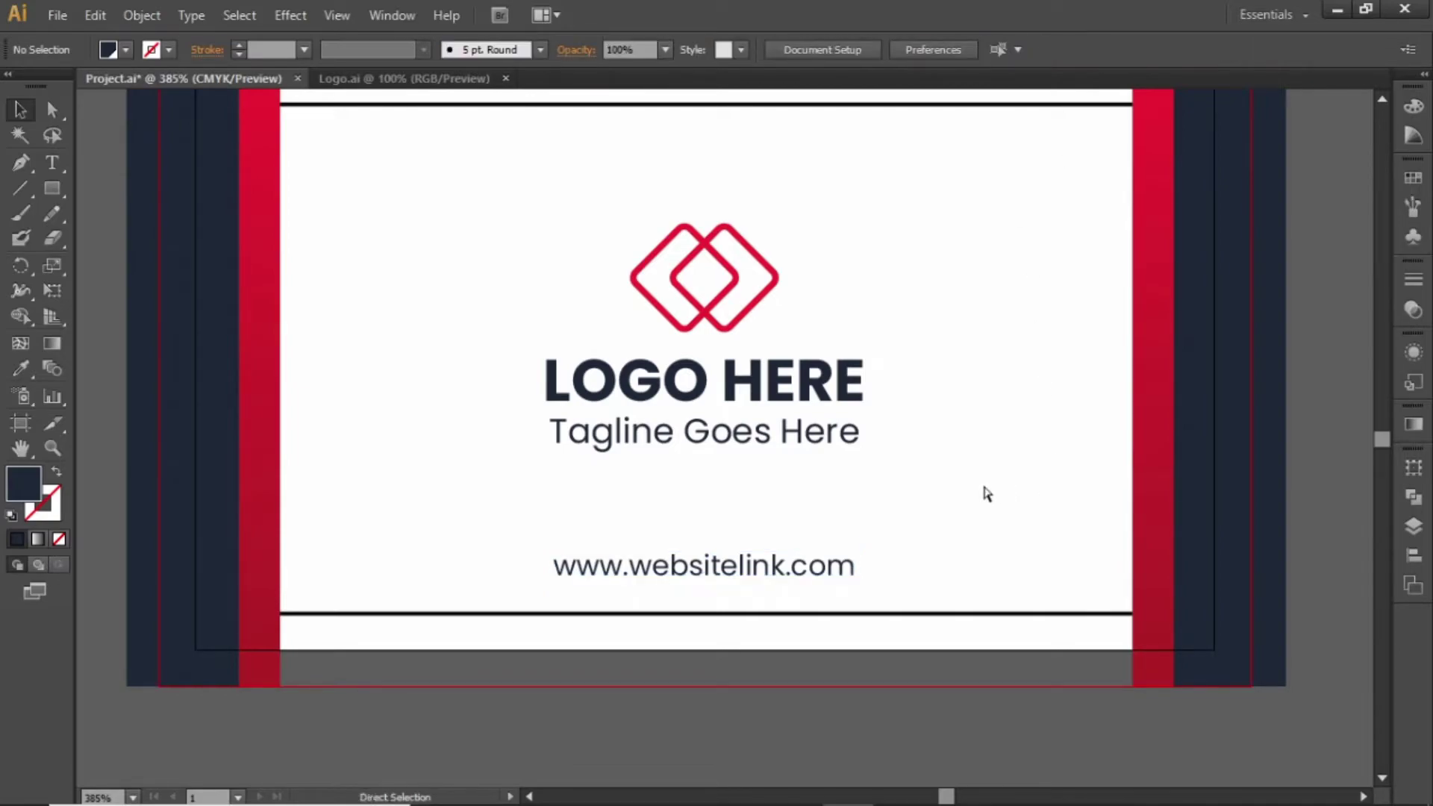
pyautogui.scroll(2, 983, 486)
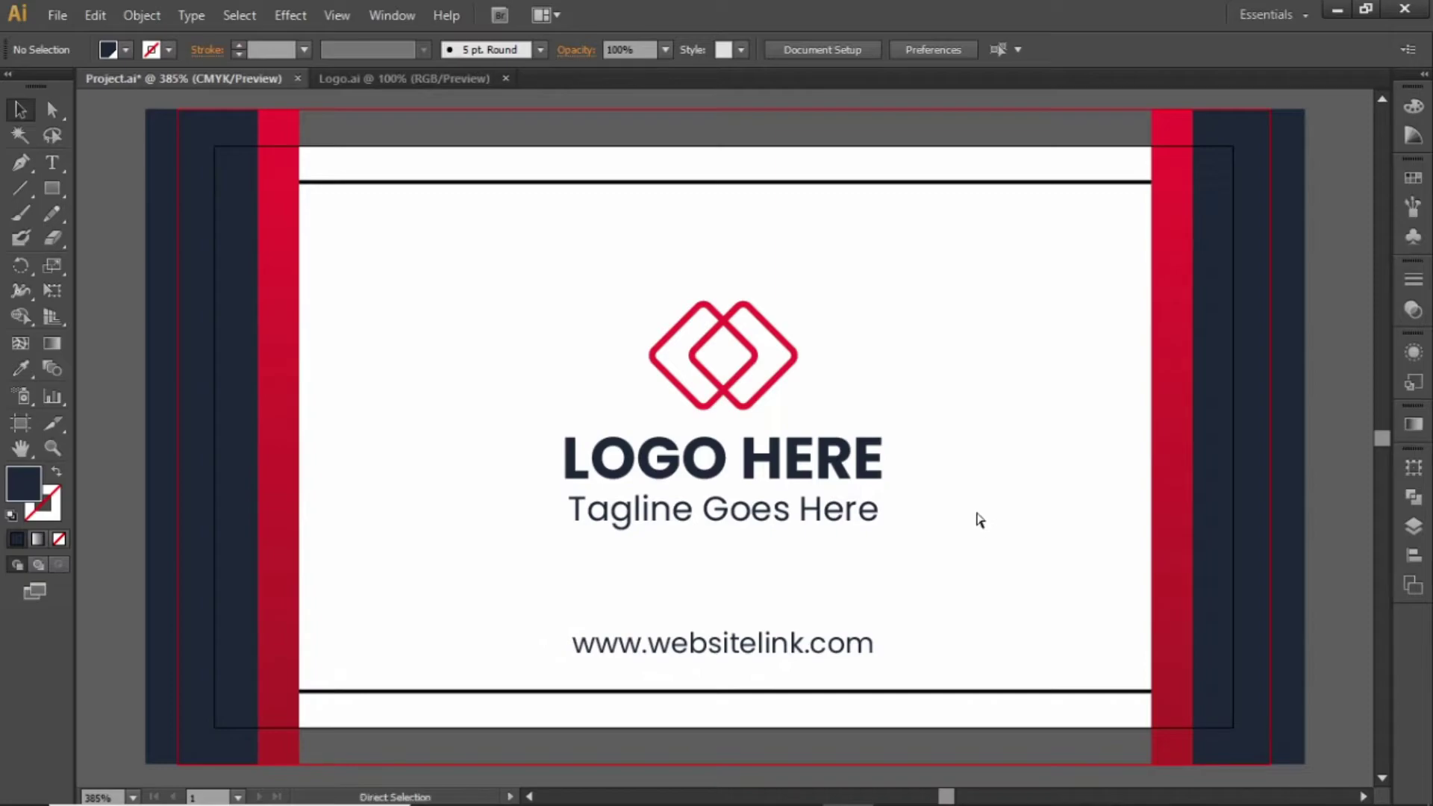
# Duplicate the card onto a new artboard directly below
pyautogui.hotkey('ctrl', '-')
pyautogui.hotkey('ctrl', '-')
pyautogui.hotkey('ctrl', '-')
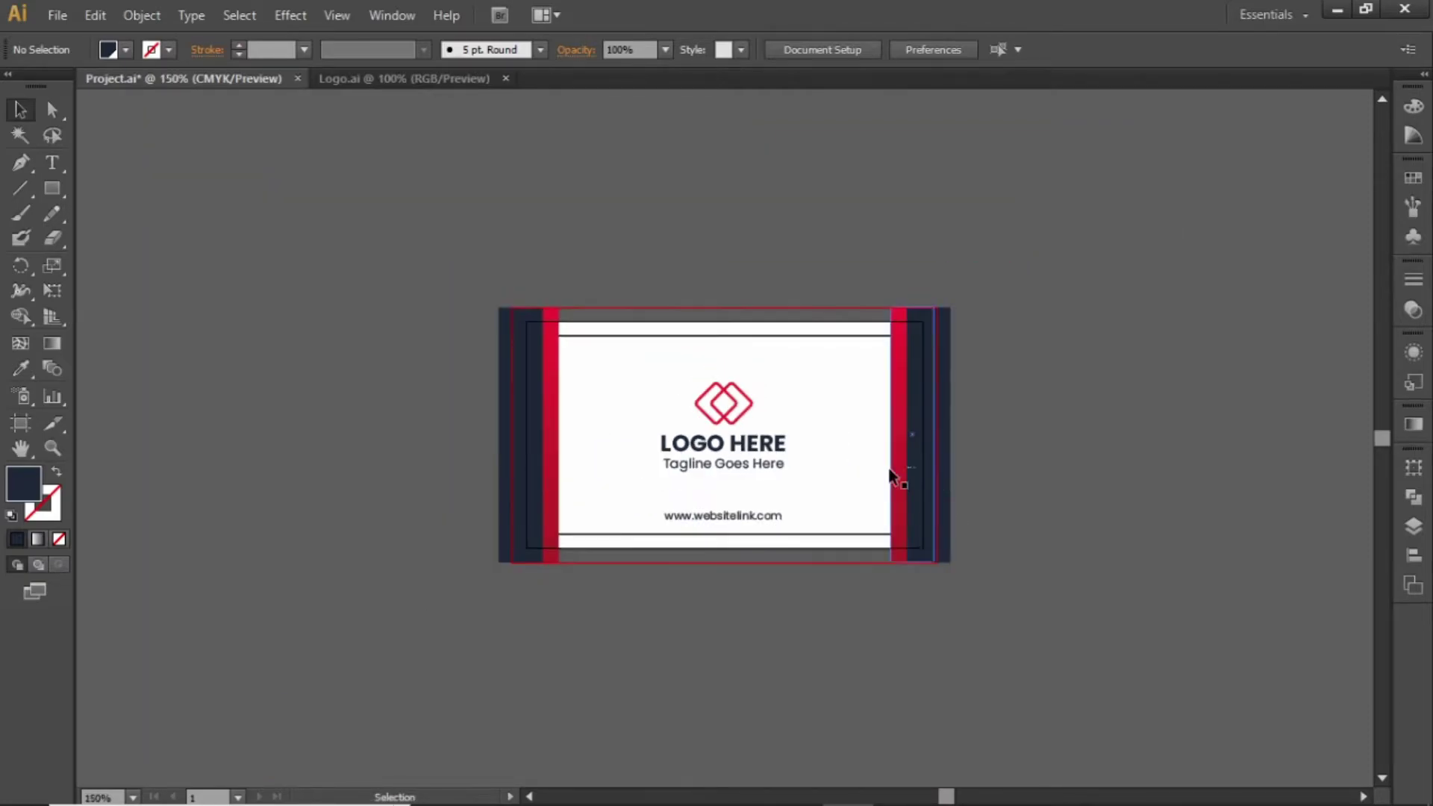
pyautogui.moveTo(889, 474); pyautogui.dragTo(841, 333)
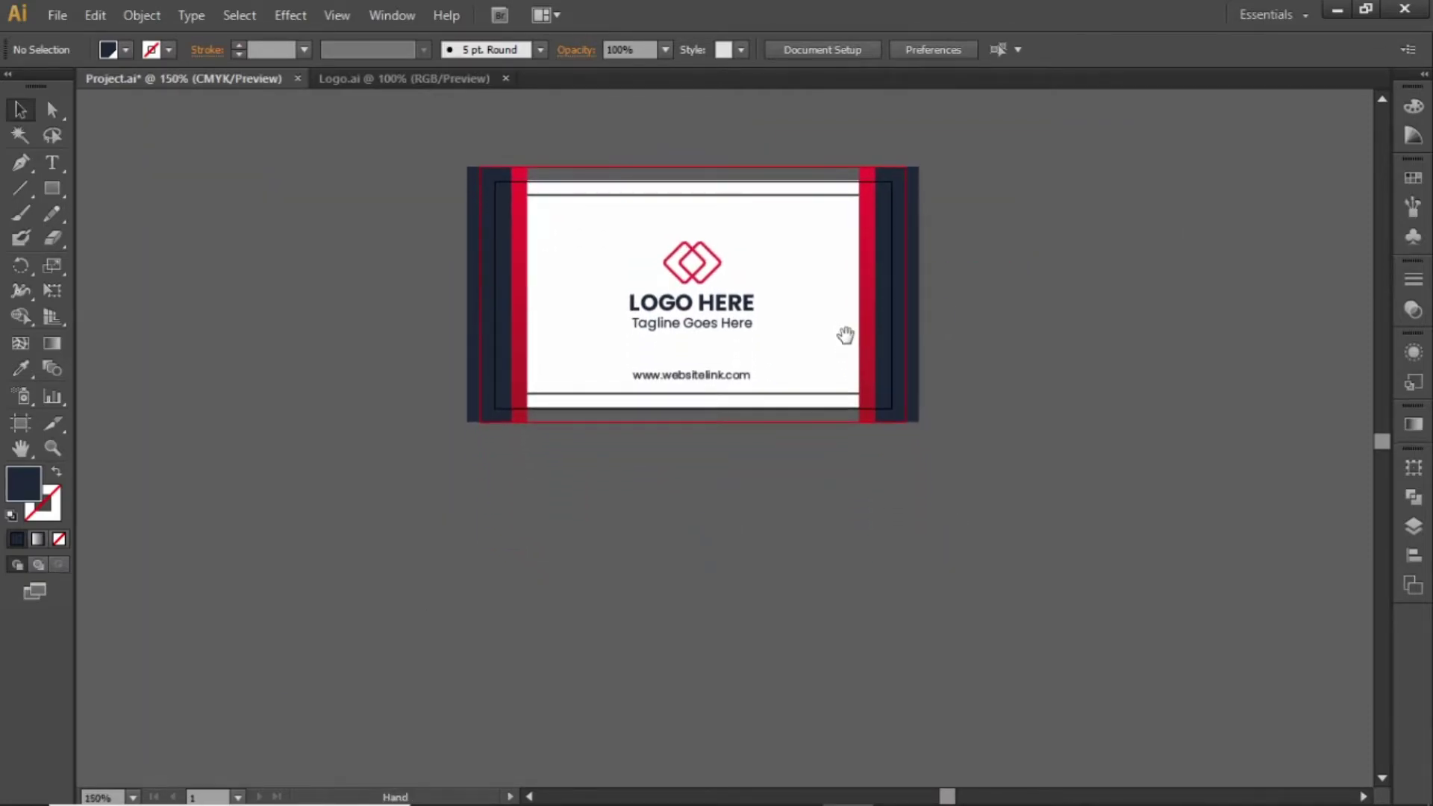
pyautogui.click(16, 422)
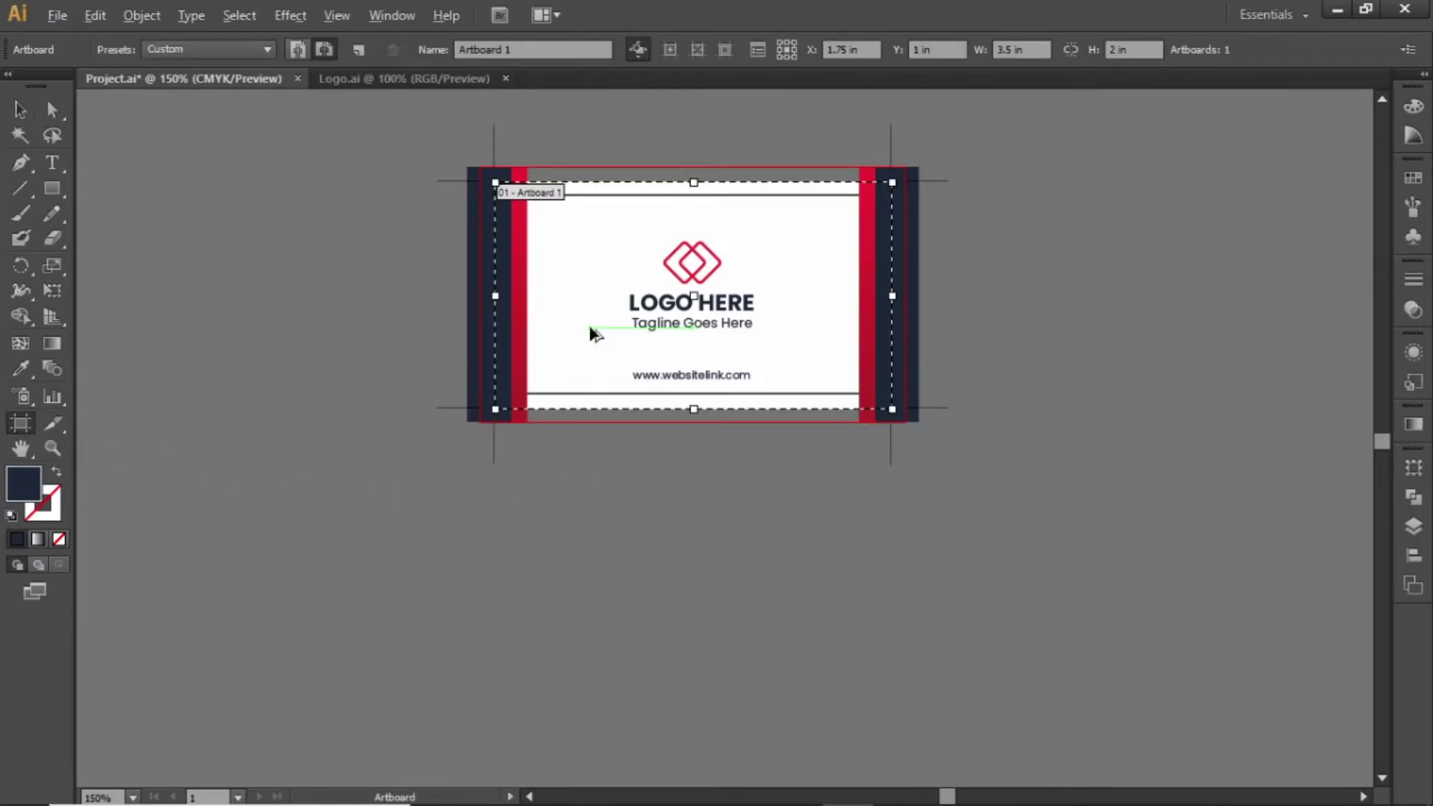
pyautogui.moveTo(589, 325); pyautogui.dragTo(585, 644)
# Zoom to 300% on the new card
pyautogui.press('v')
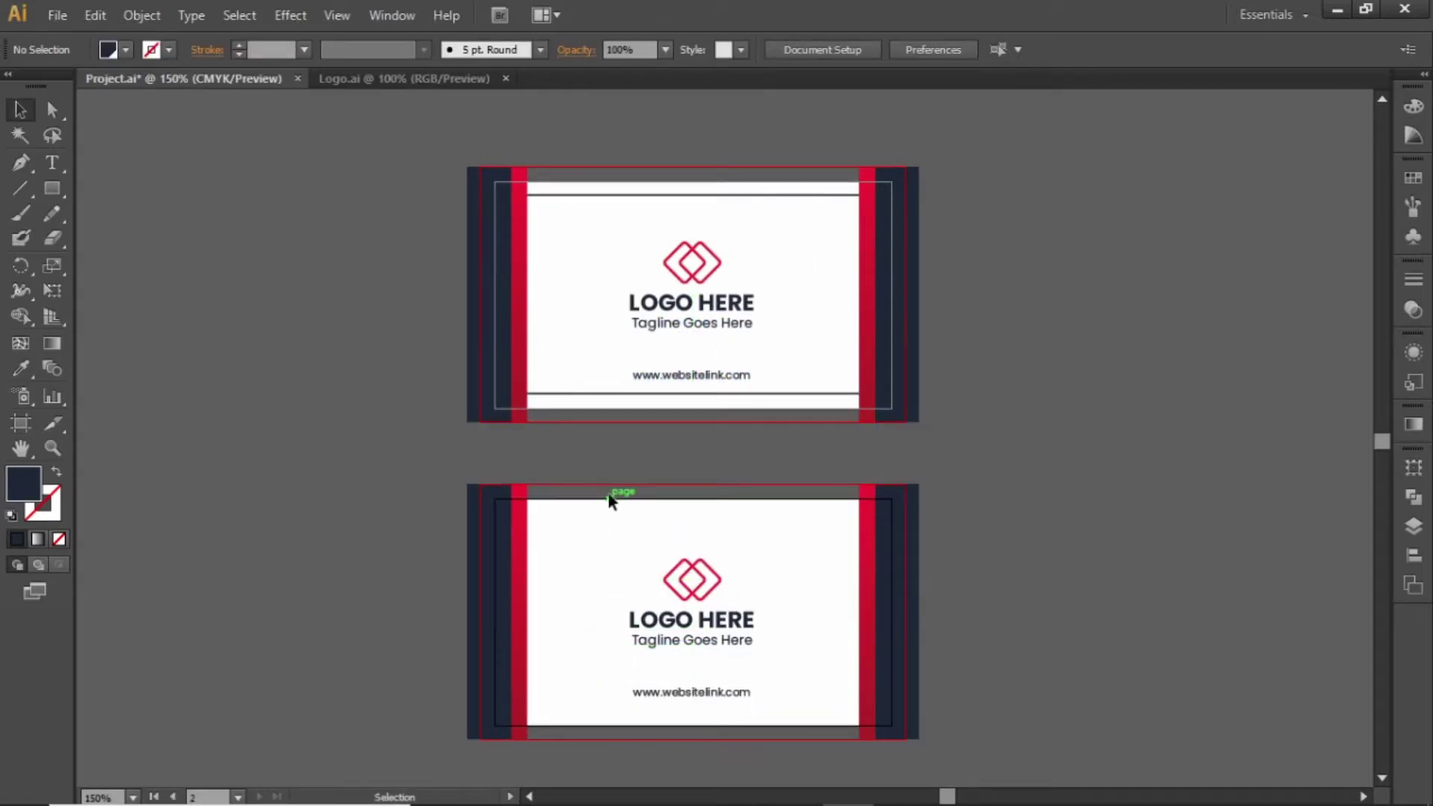
pyautogui.hotkey('ctrl', '+')
pyautogui.hotkey('ctrl', '+')
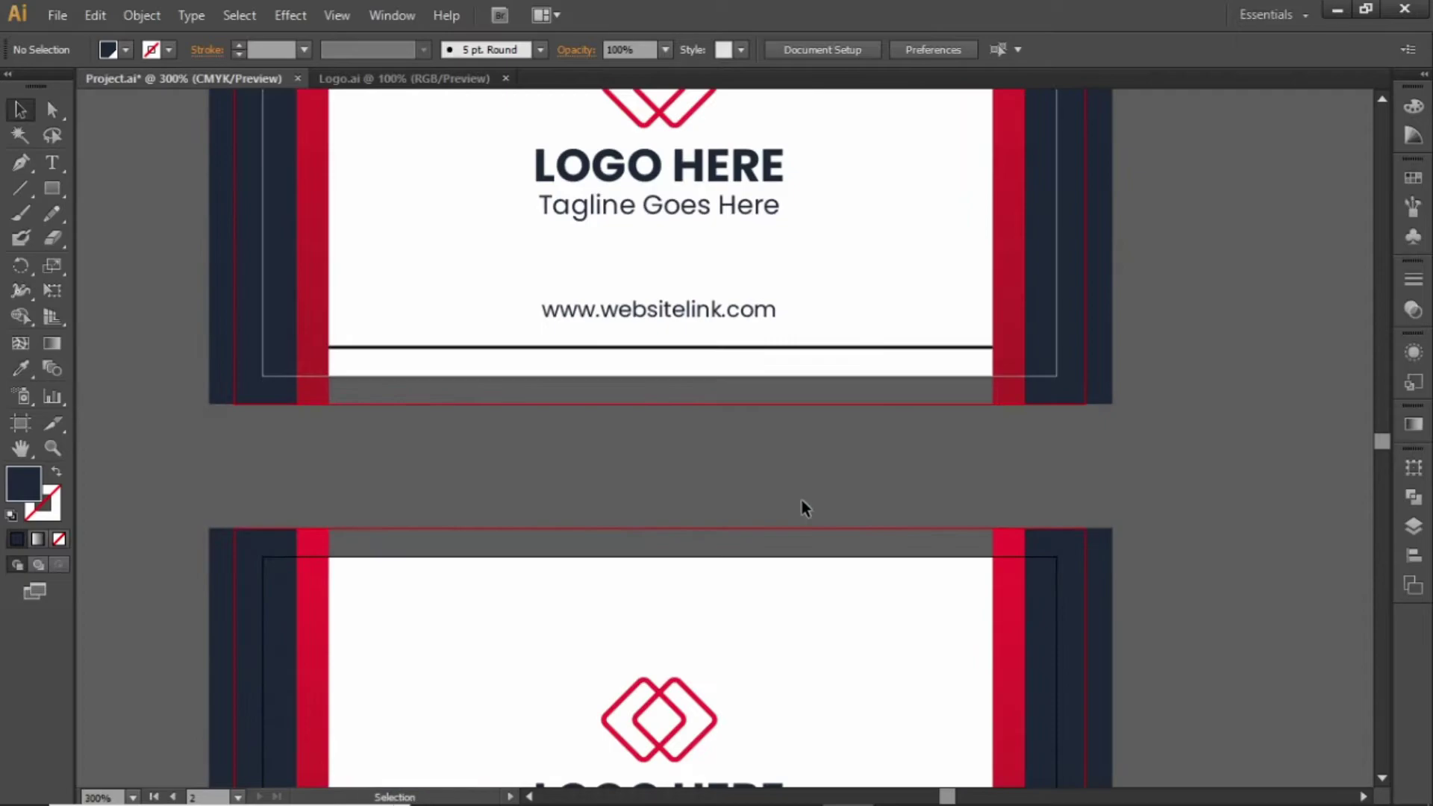
pyautogui.scroll(-5, 802, 500)
pyautogui.hscroll(-1, 823, 422)
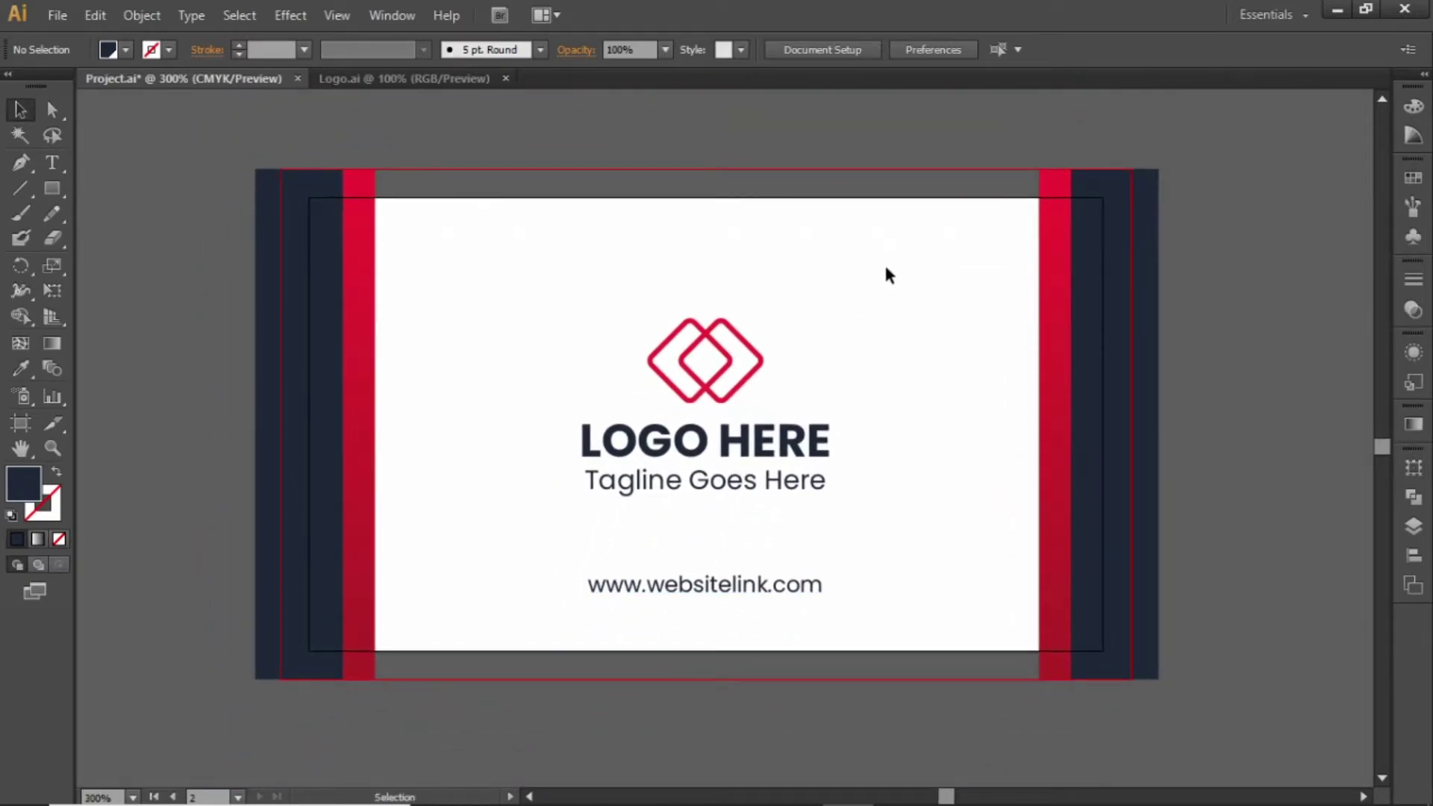
# Delete the right-side red and navy stripes and create a 3.25 × 1.75 in rectangle
pyautogui.moveTo(982, 282); pyautogui.dragTo(1246, 411)
pyautogui.press('Delete')
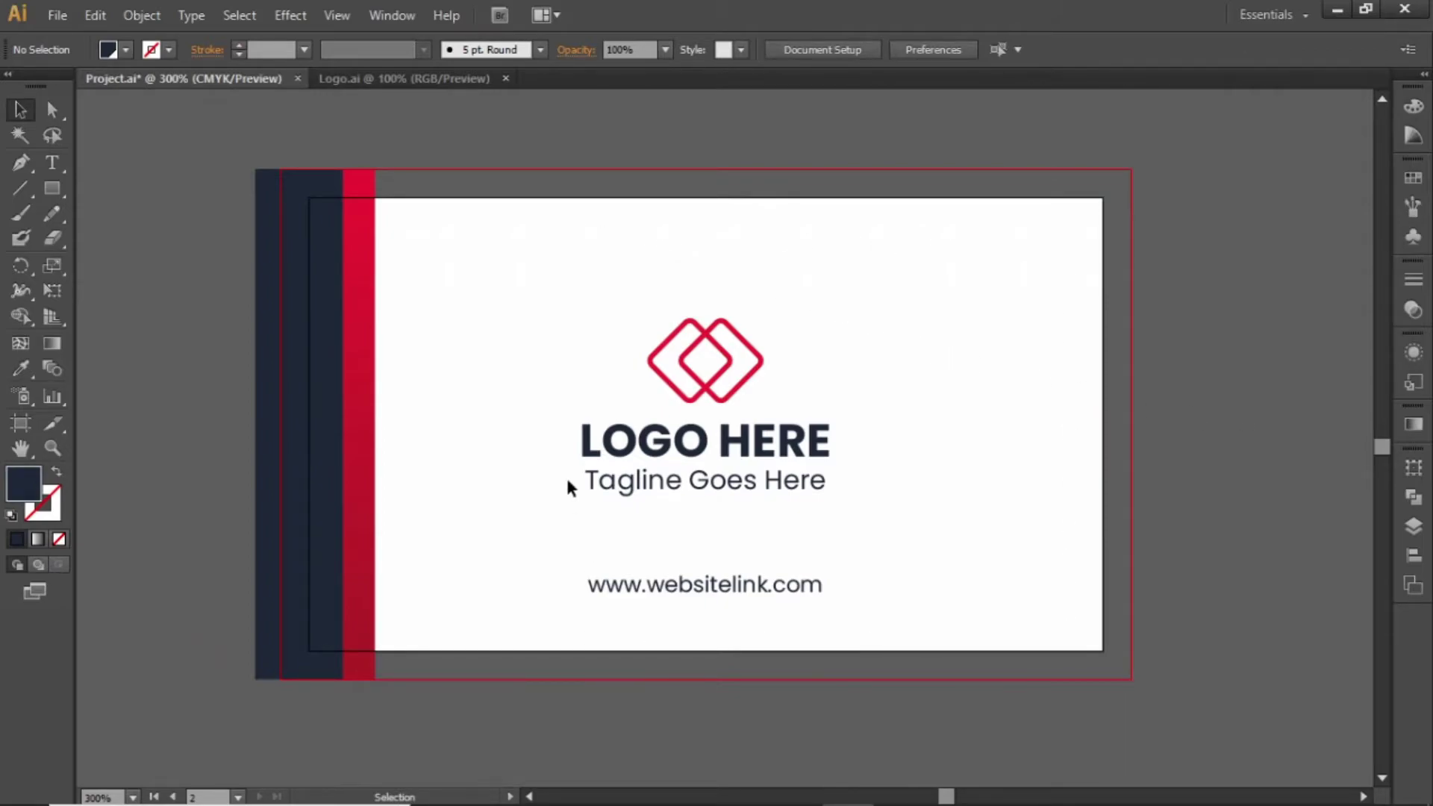
pyautogui.click(52, 188)
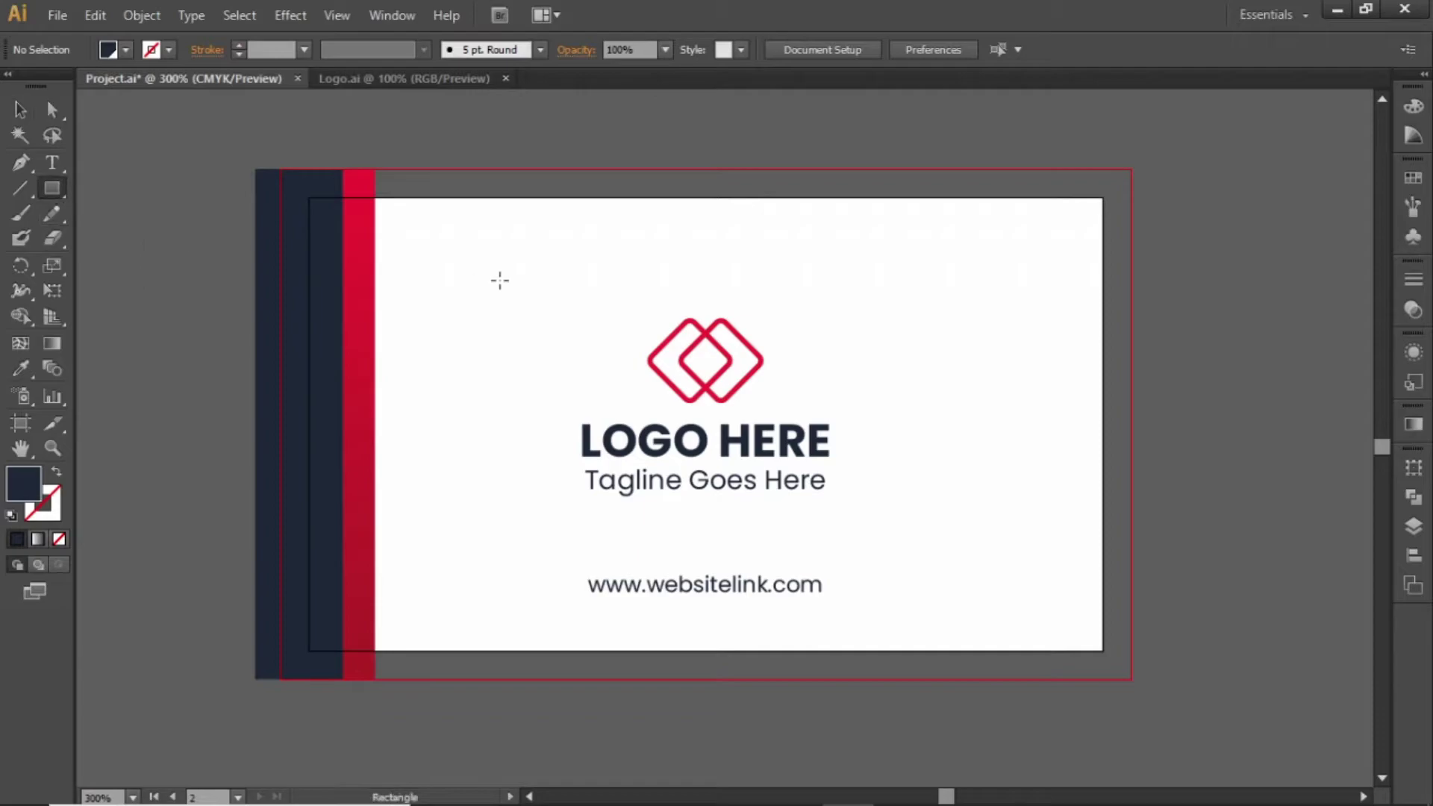
pyautogui.click(535, 308)
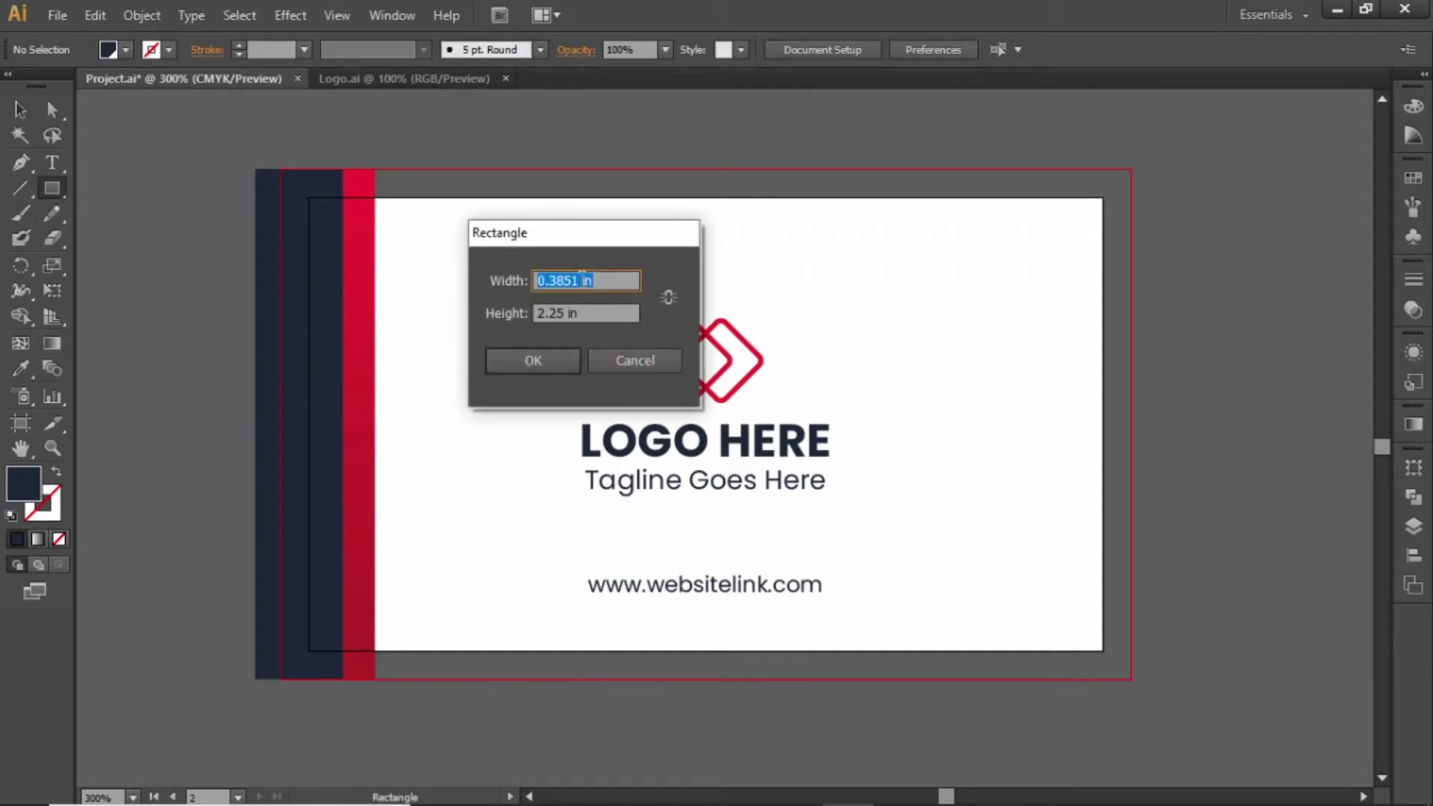
pyautogui.write('3. in')
pyautogui.moveTo(564, 317); pyautogui.dragTo(547, 314)
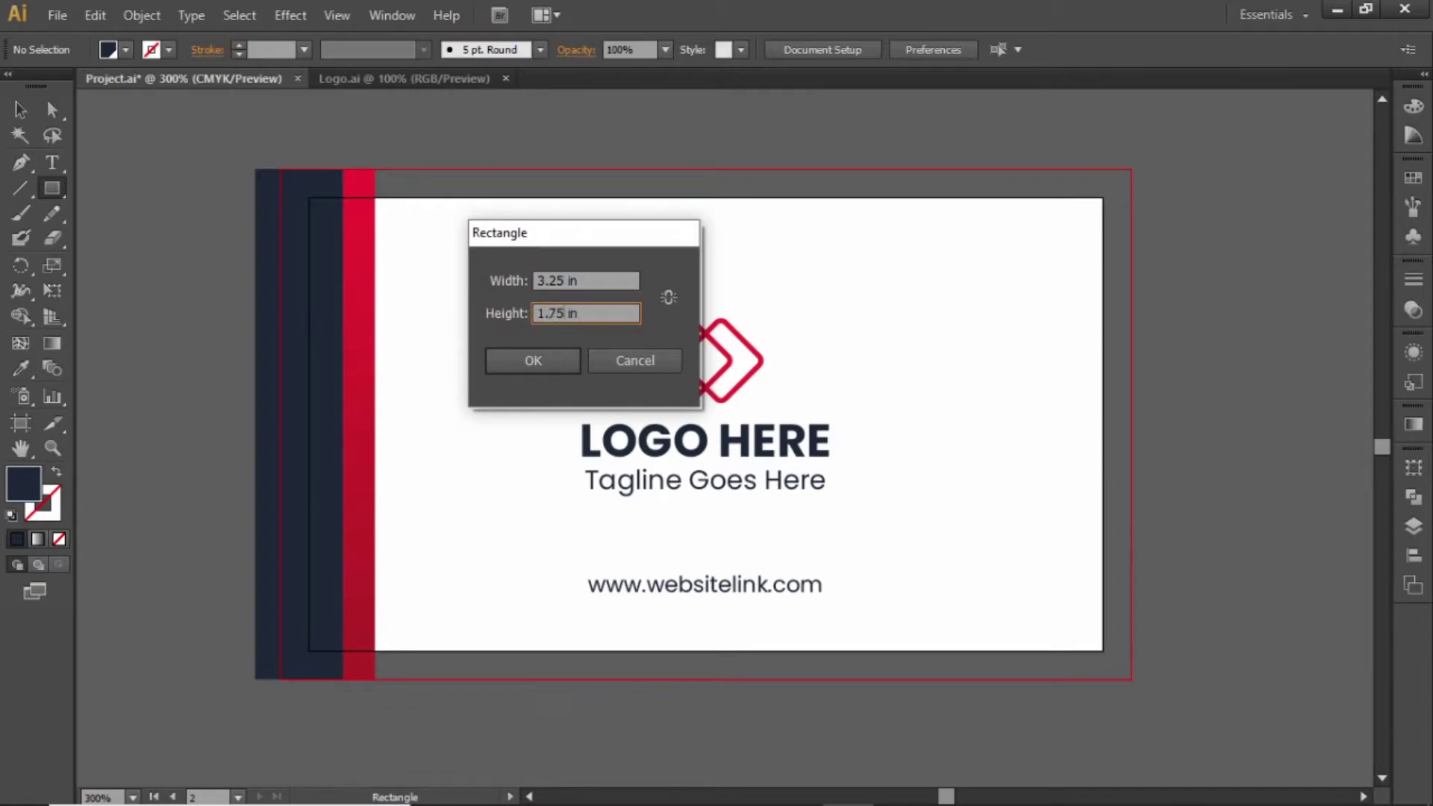
pyautogui.press('Return')
# Centre the rectangle on the artboard both ways and turn its navy fill into a navy outline
pyautogui.press('v')
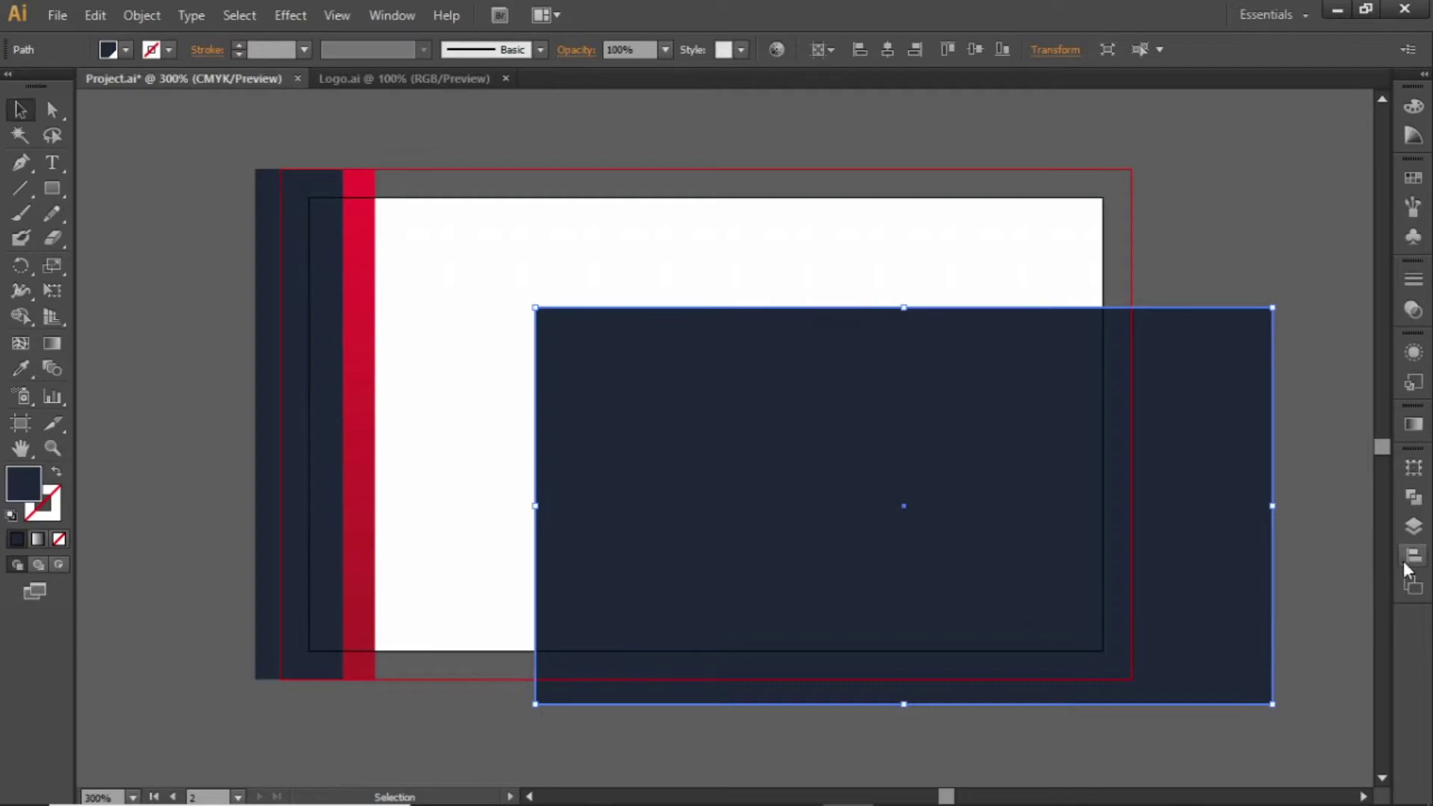
pyautogui.click(1413, 557)
pyautogui.click(1206, 501)
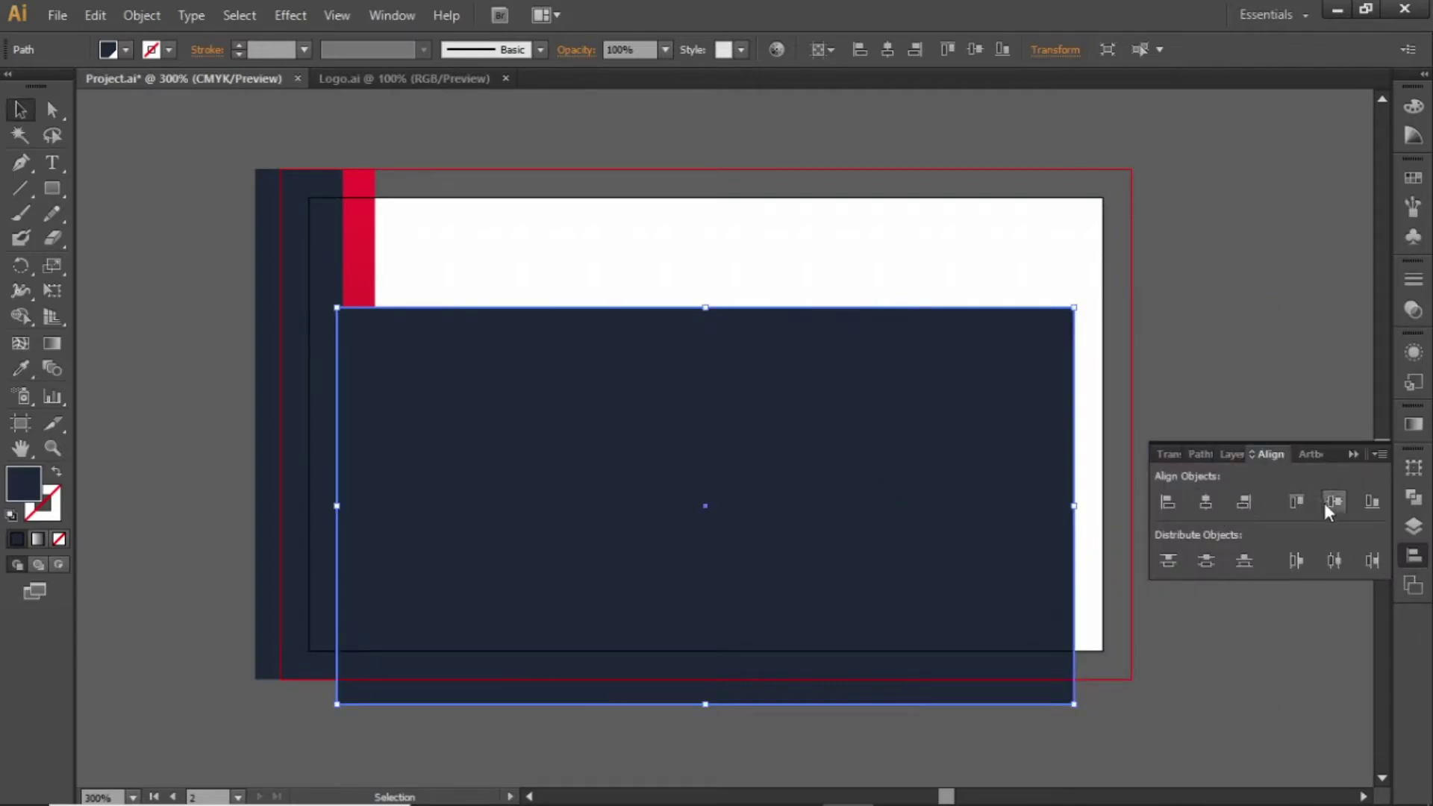
pyautogui.click(1327, 507)
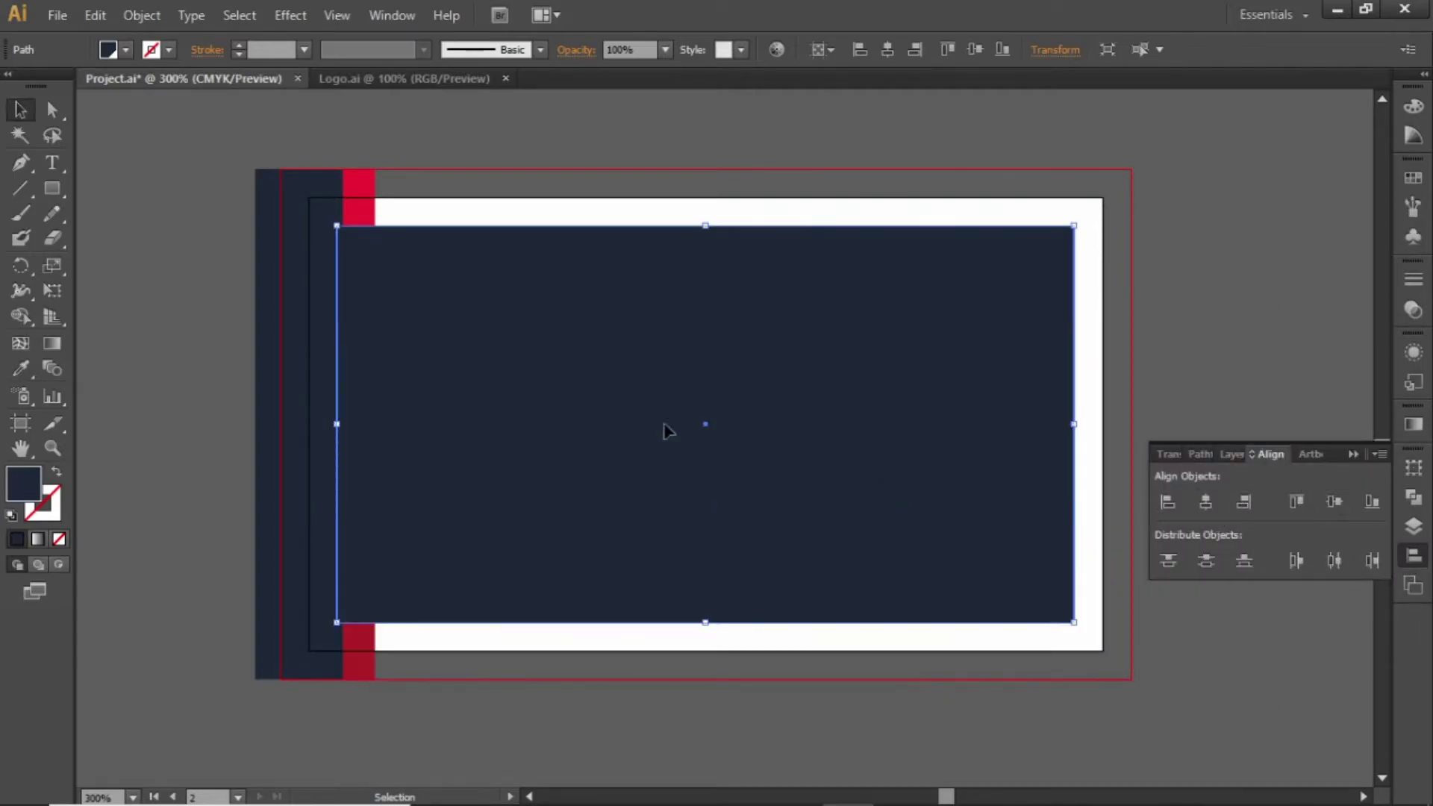
pyautogui.click(57, 471)
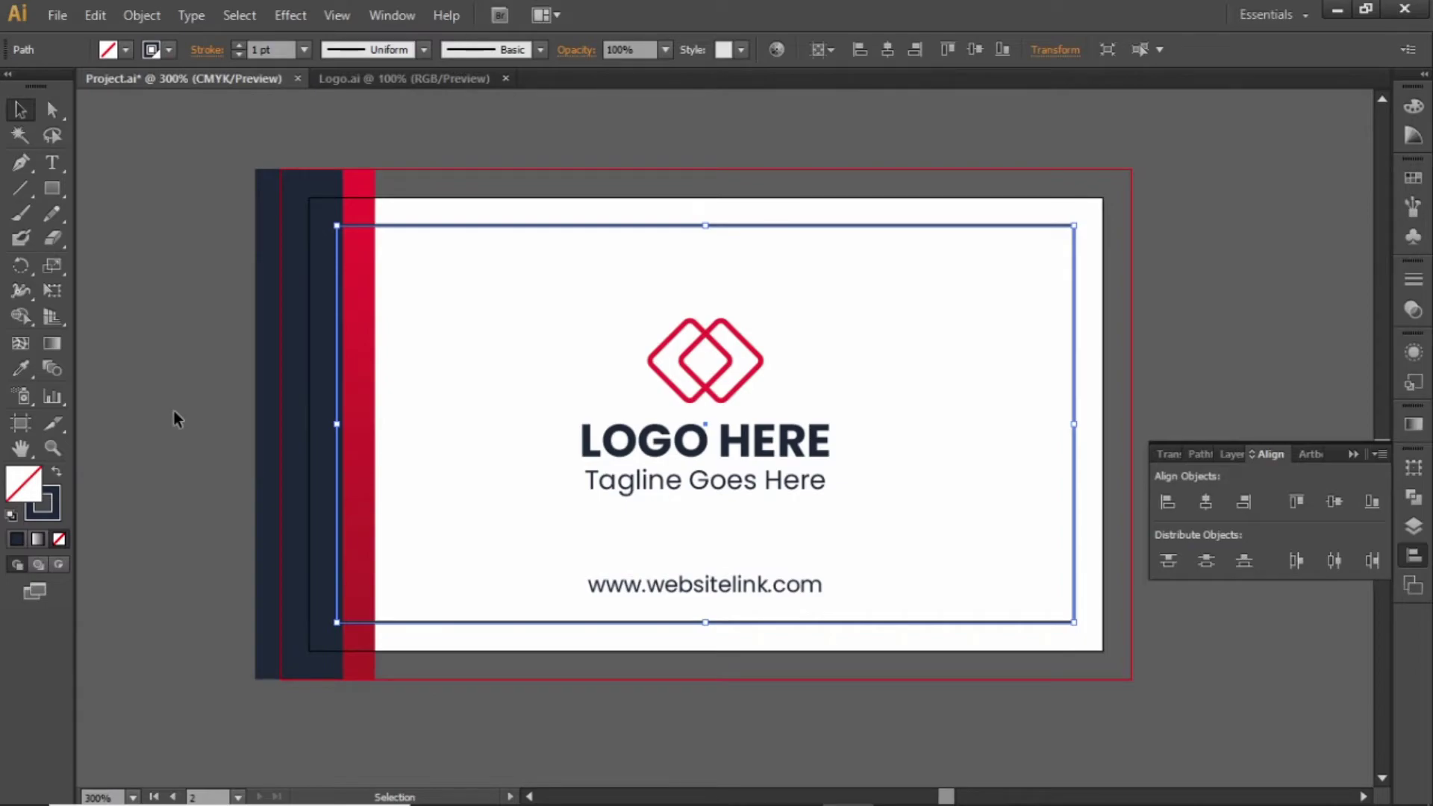
# Lock the navy outline frame in place with Object > Lock > Selection
pyautogui.click(173, 411)
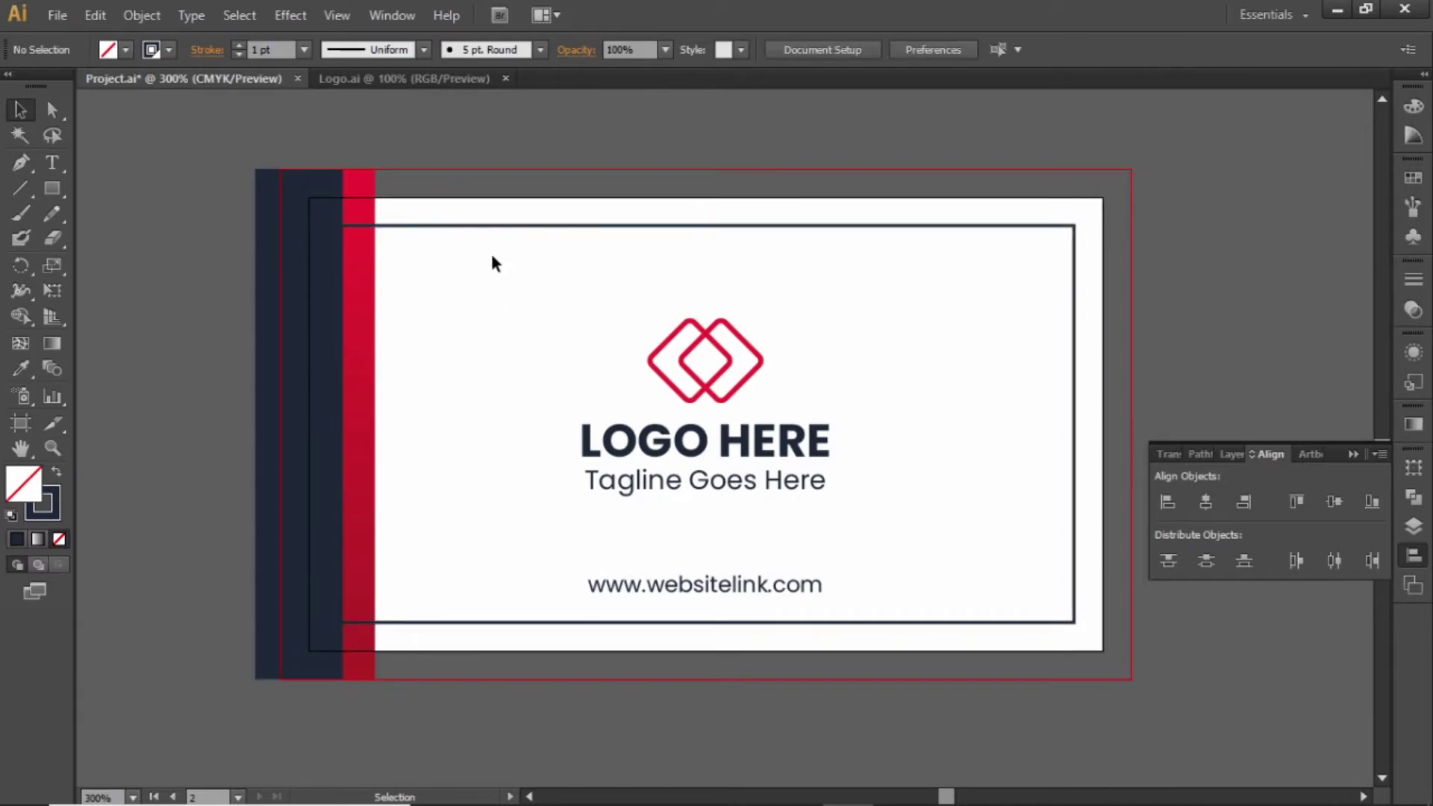
pyautogui.click(538, 226)
pyautogui.click(143, 16)
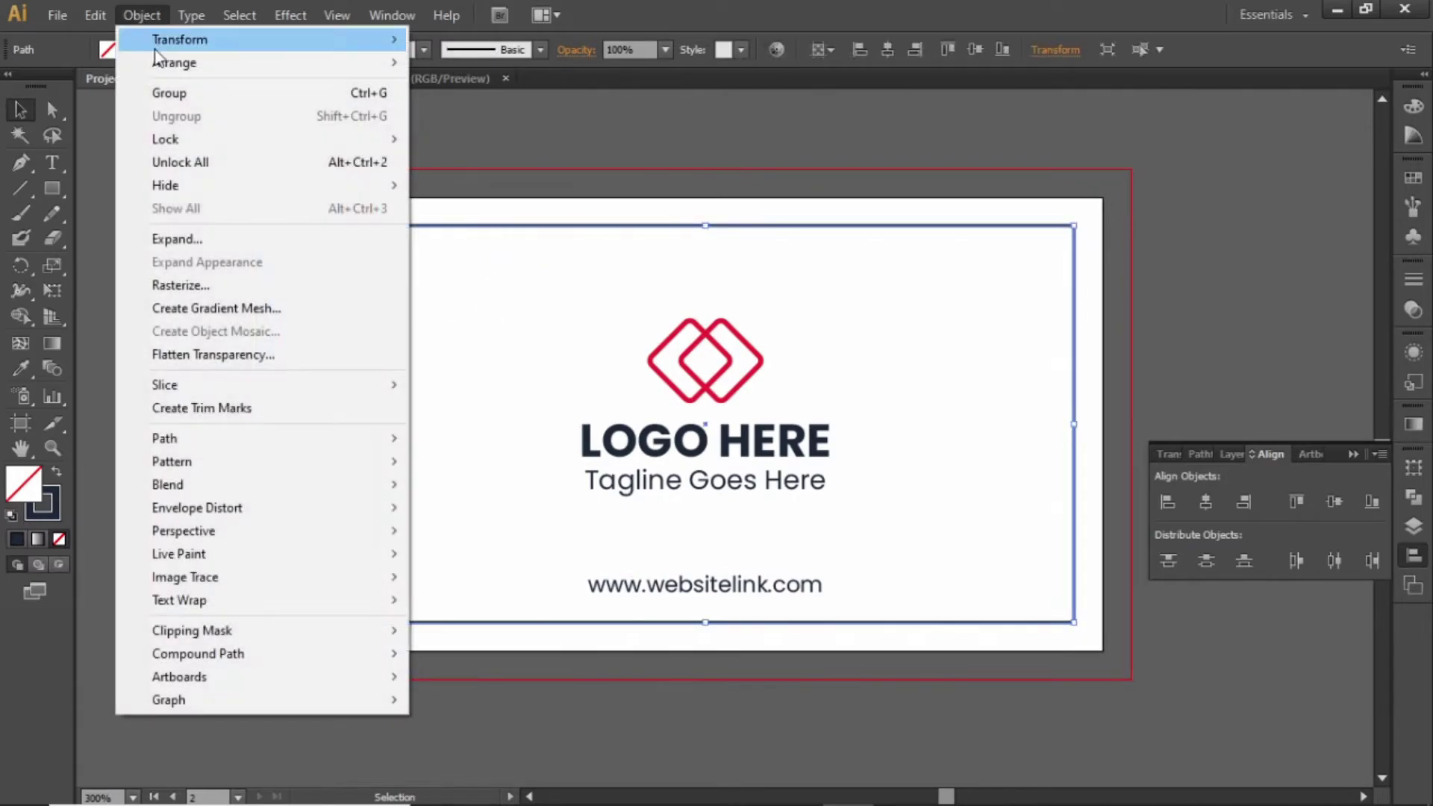
pyautogui.moveTo(290, 141)
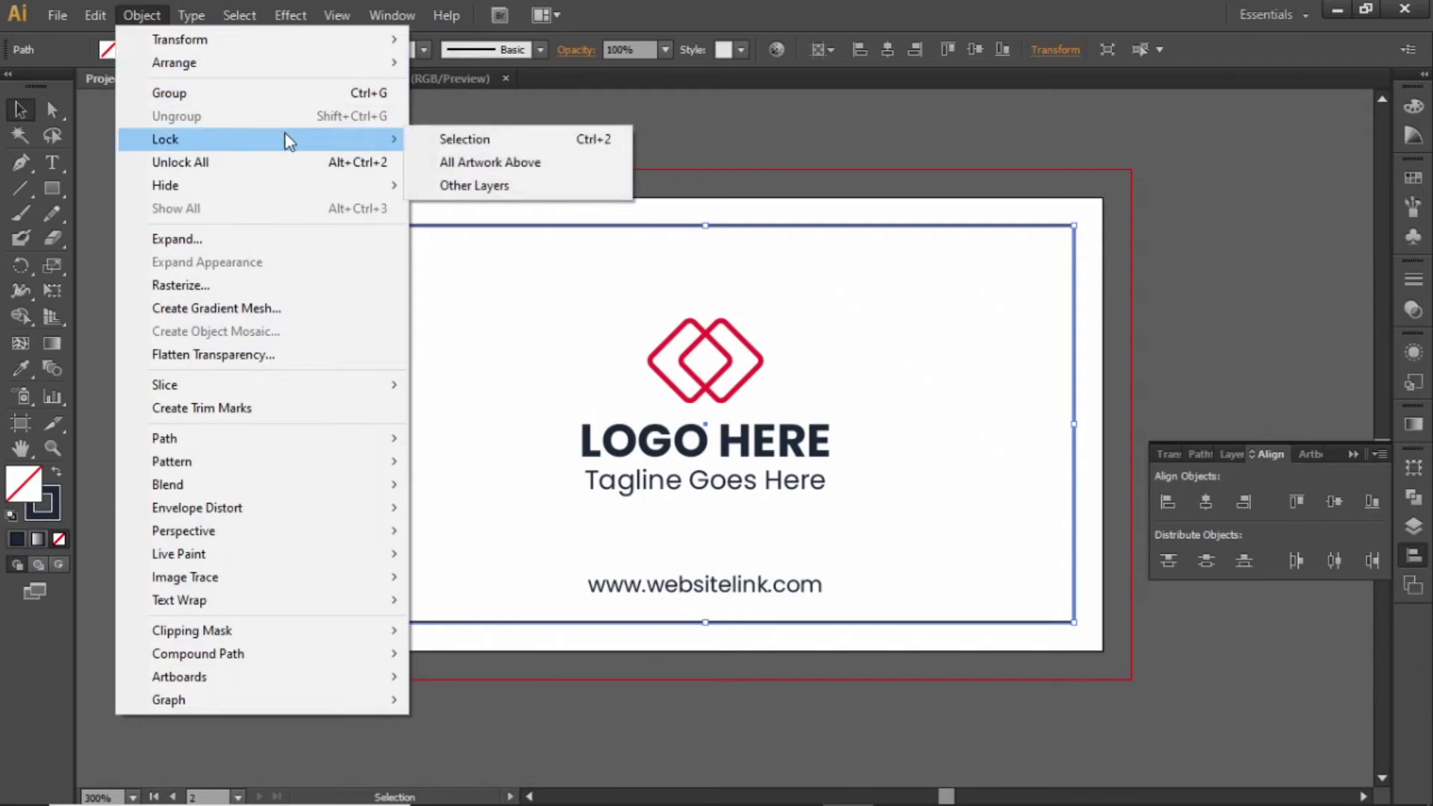
pyautogui.click(543, 142)
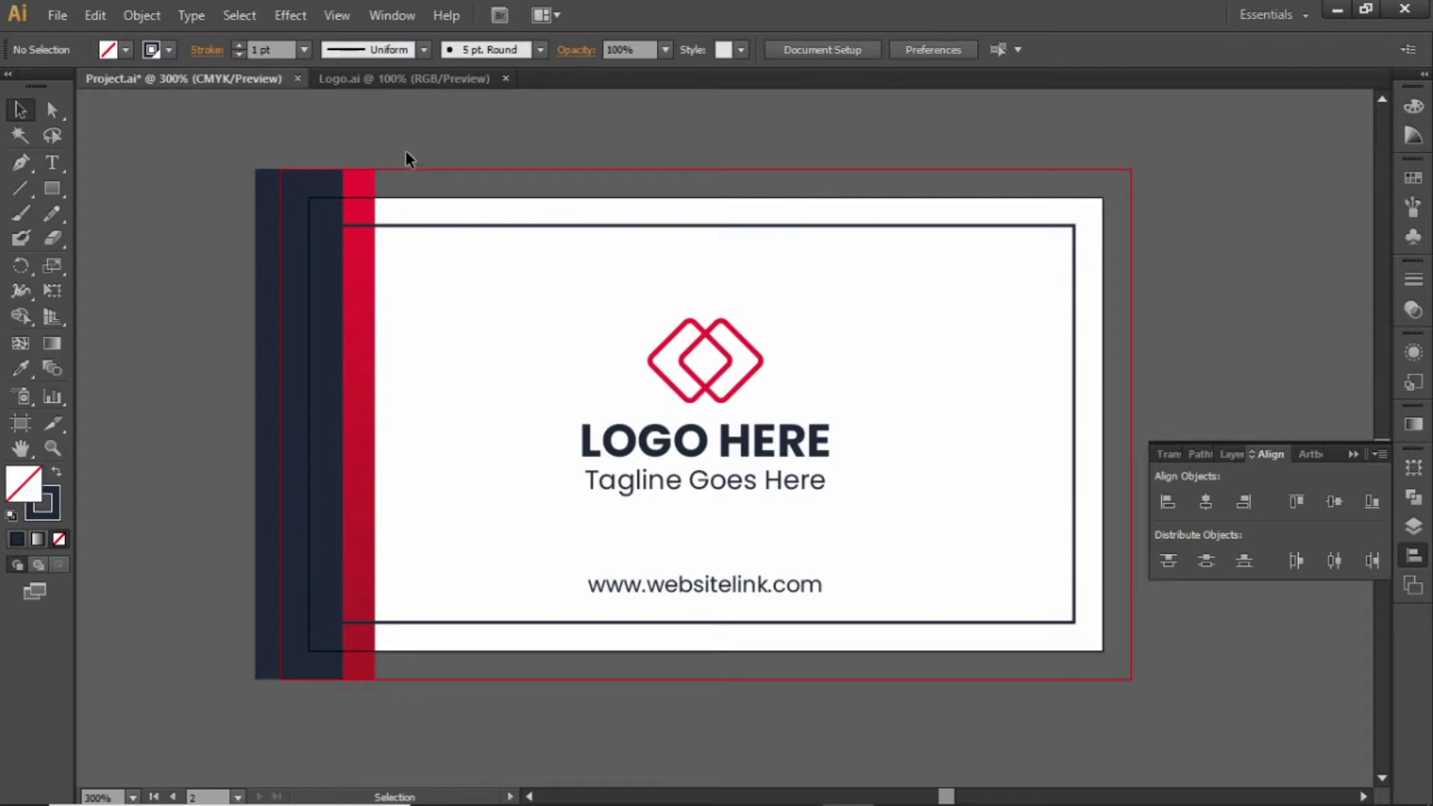
pyautogui.click(362, 257)
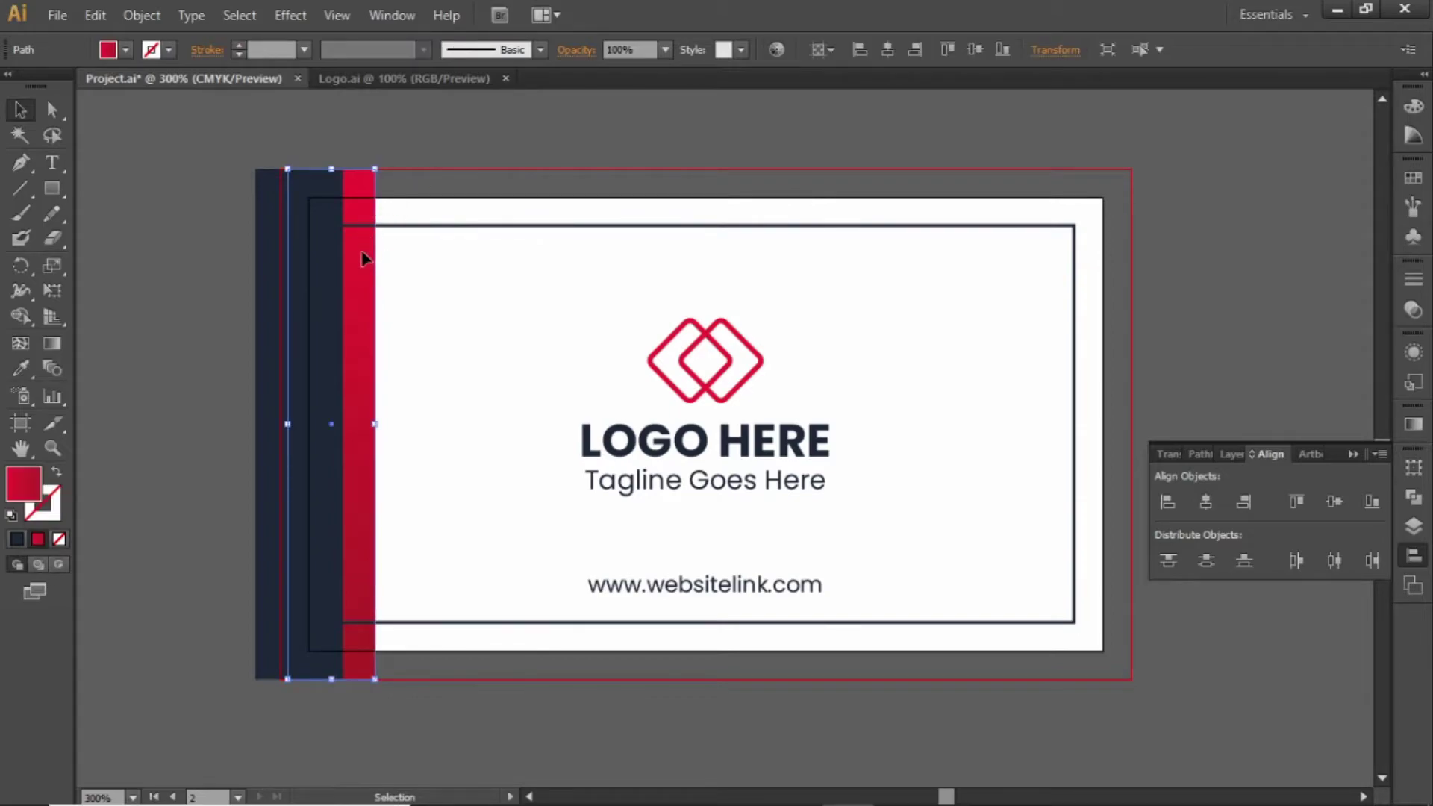
# Delete the left red strip and move the logo block to the card's right side
pyautogui.press('Delete')
pyautogui.moveTo(490, 364); pyautogui.dragTo(752, 614)
pyautogui.moveTo(667, 448); pyautogui.dragTo(868, 447)
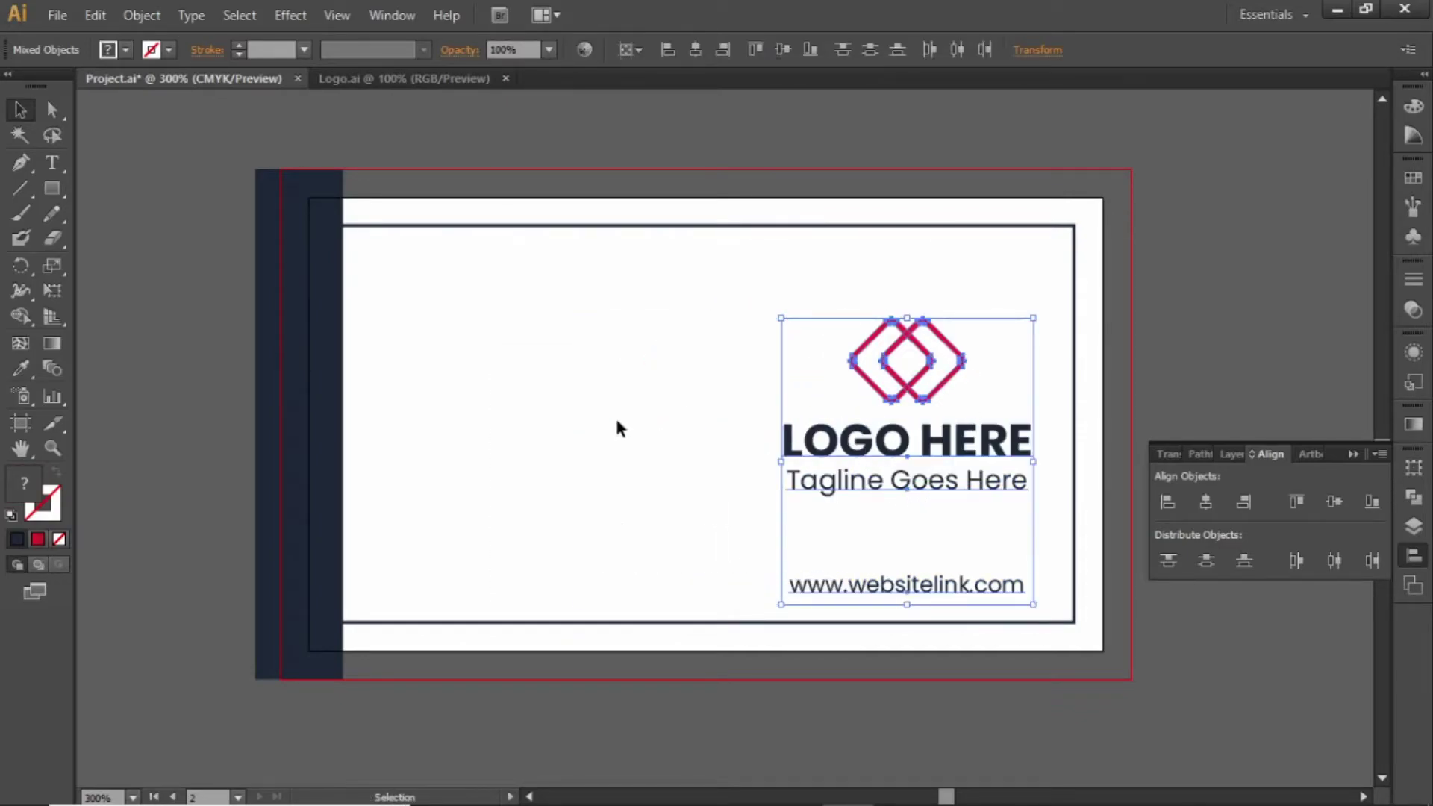
pyautogui.click(458, 403)
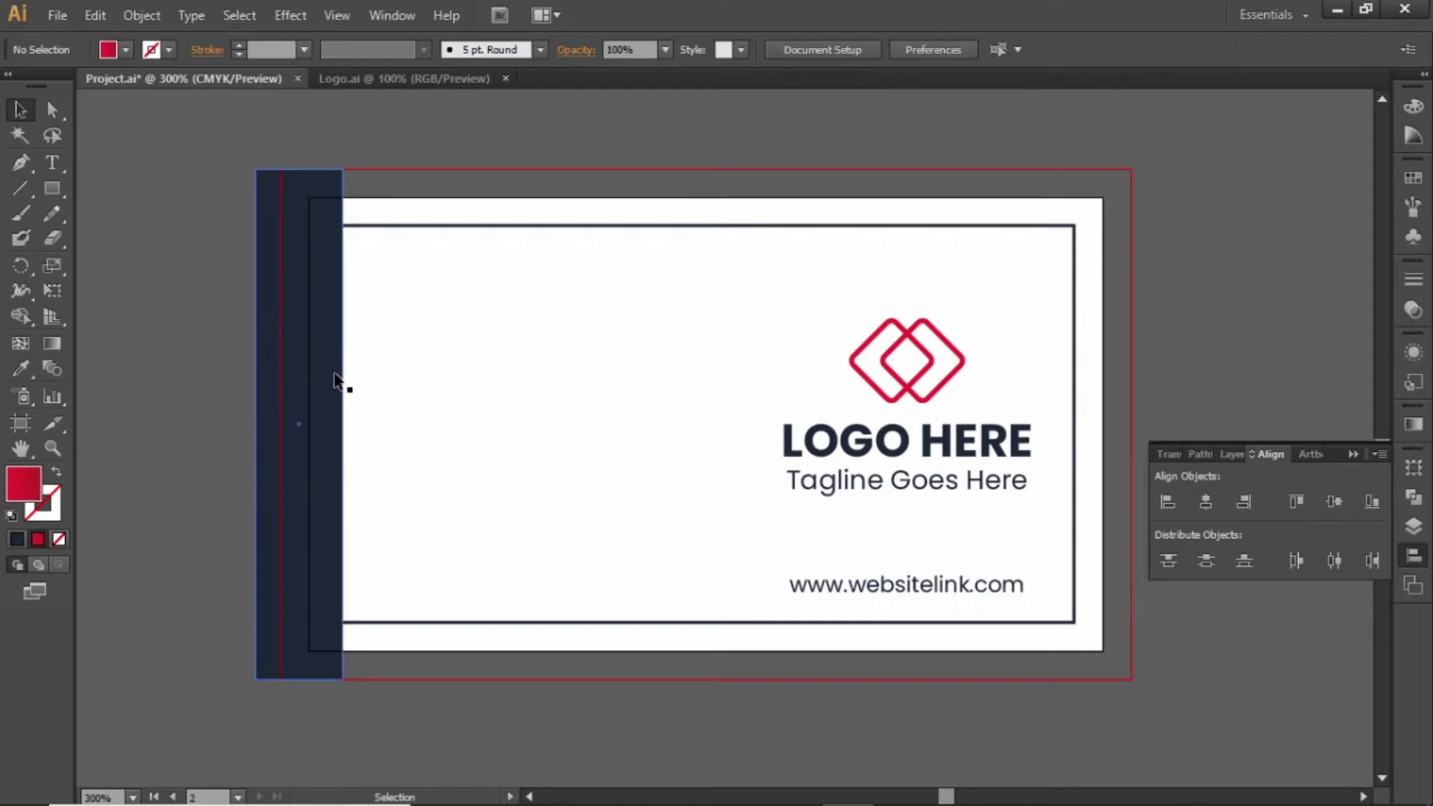
# Place the navy strip on the card, overhanging its top left
pyautogui.moveTo(336, 382); pyautogui.dragTo(587, 277)
pyautogui.moveTo(544, 363); pyautogui.dragTo(526, 364)
pyautogui.click(657, 354)
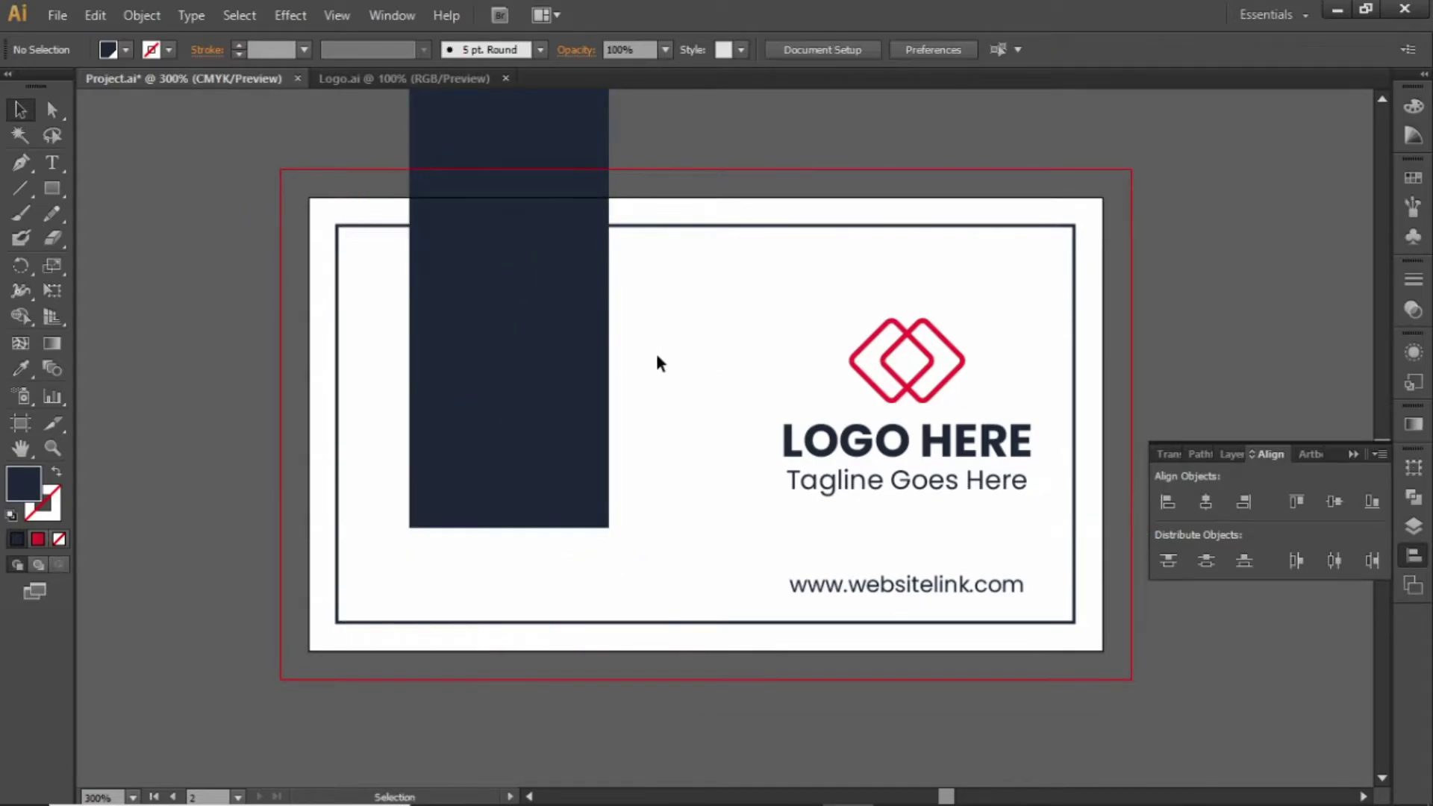
# Apply 0.5 in Round Corners to the navy strip, then widen it slightly and shift it left
pyautogui.click(526, 356)
pyautogui.click(295, 15)
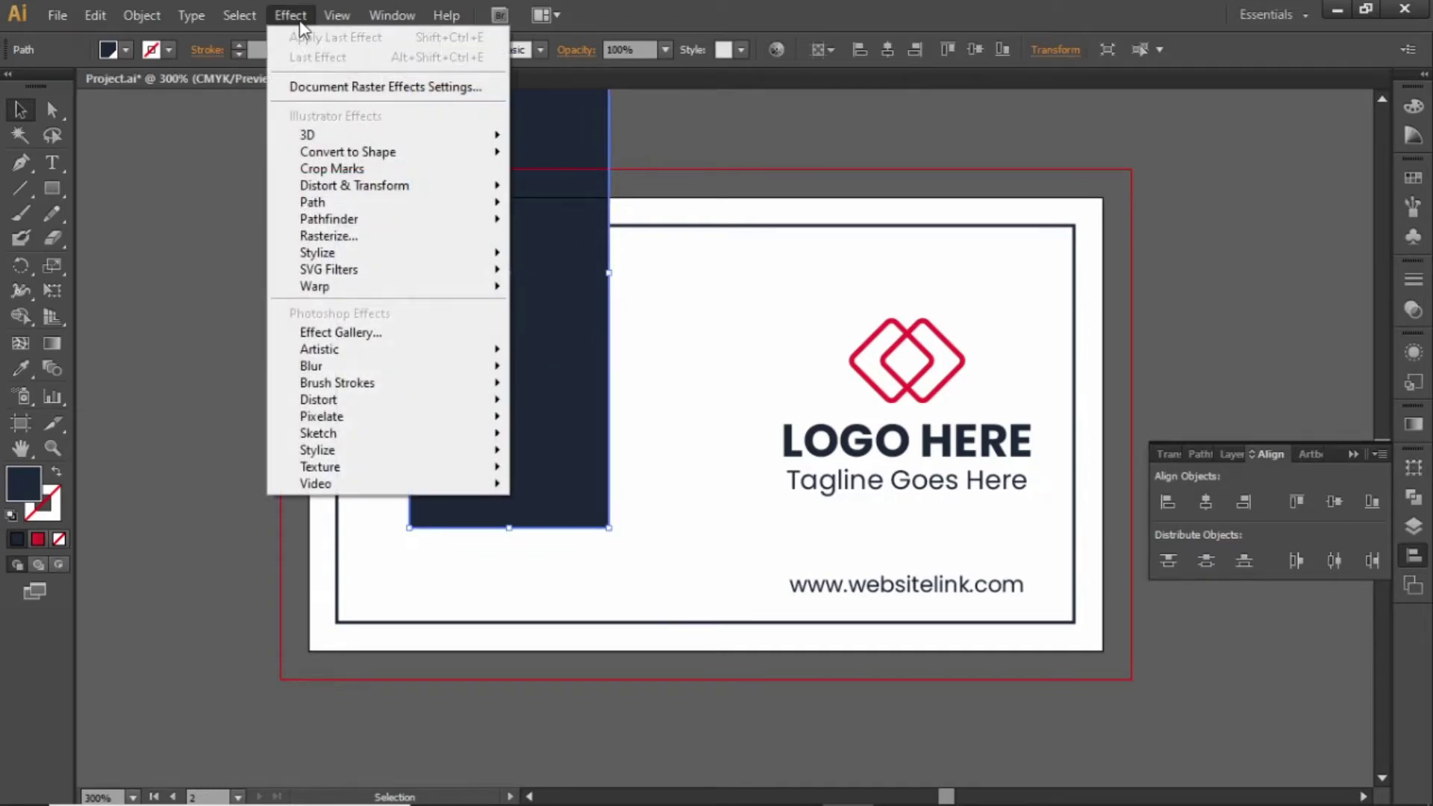
pyautogui.moveTo(452, 258)
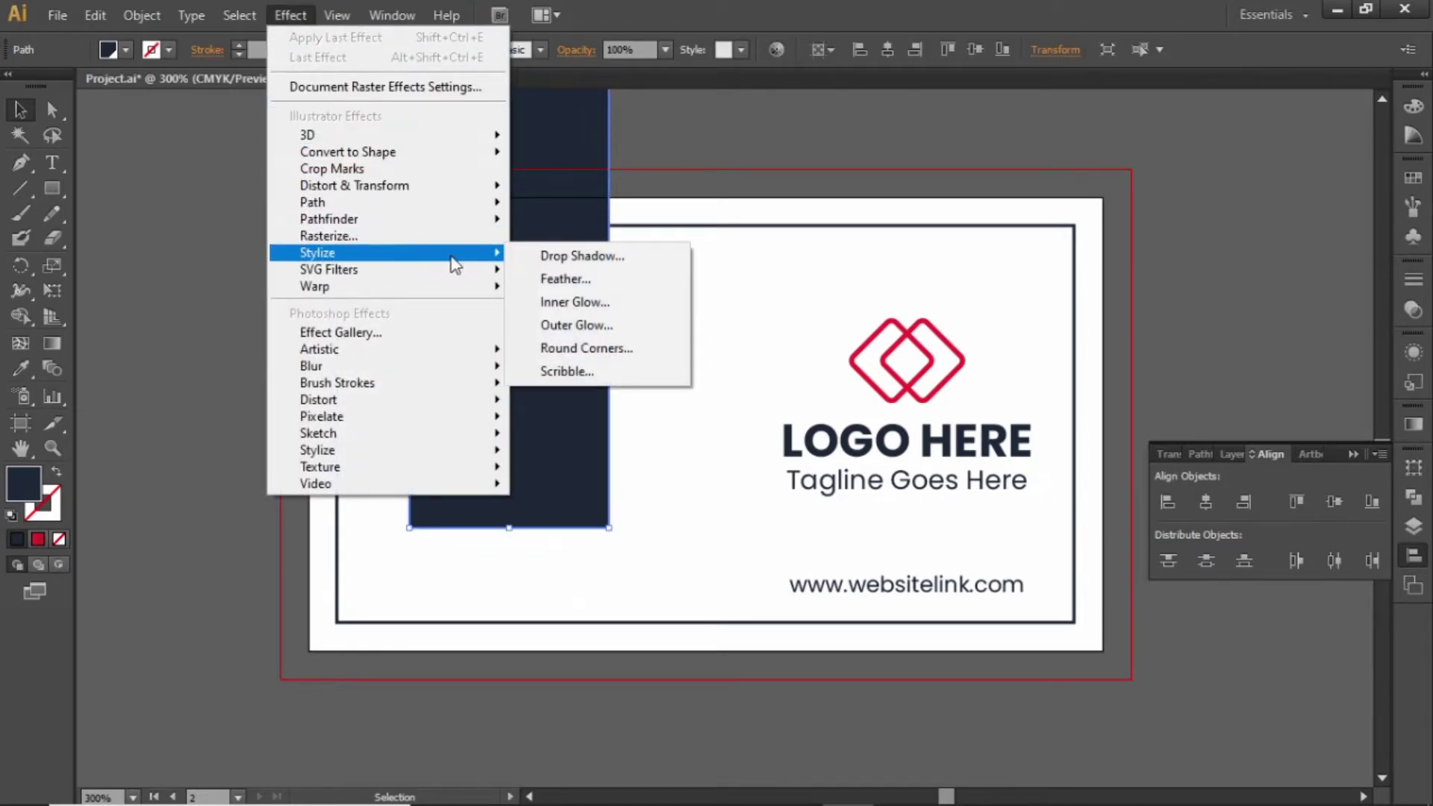
pyautogui.click(610, 351)
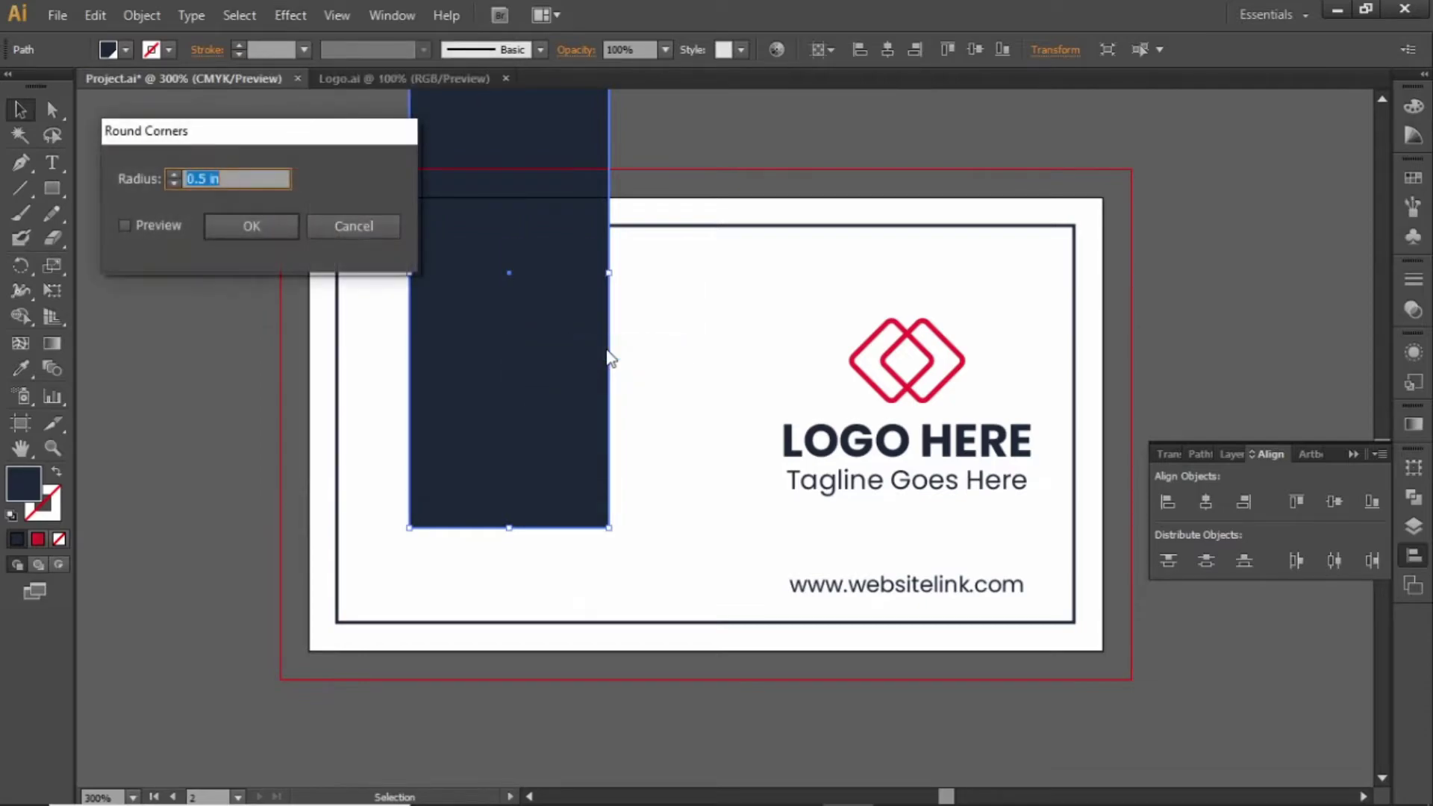
pyautogui.click(125, 226)
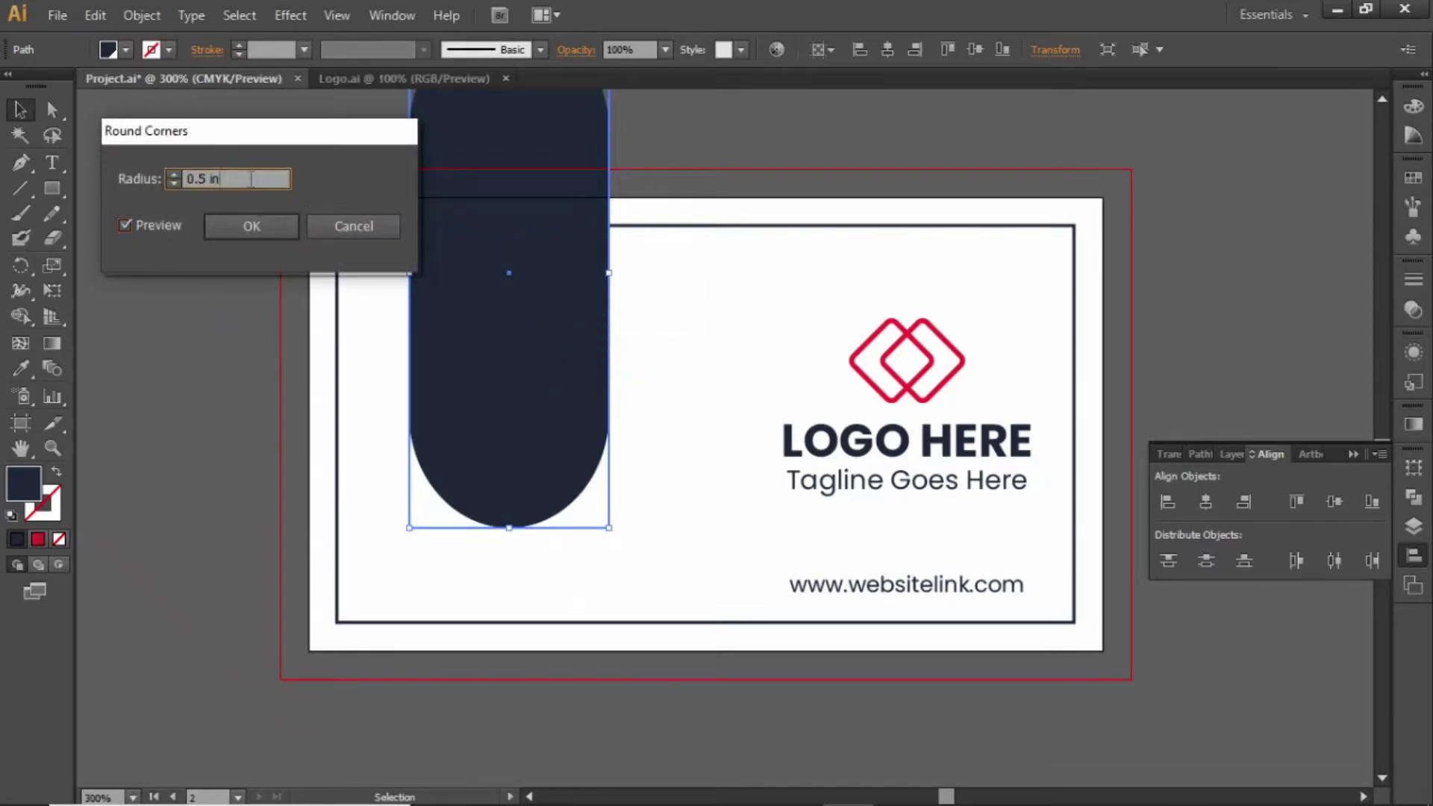
pyautogui.click(266, 228)
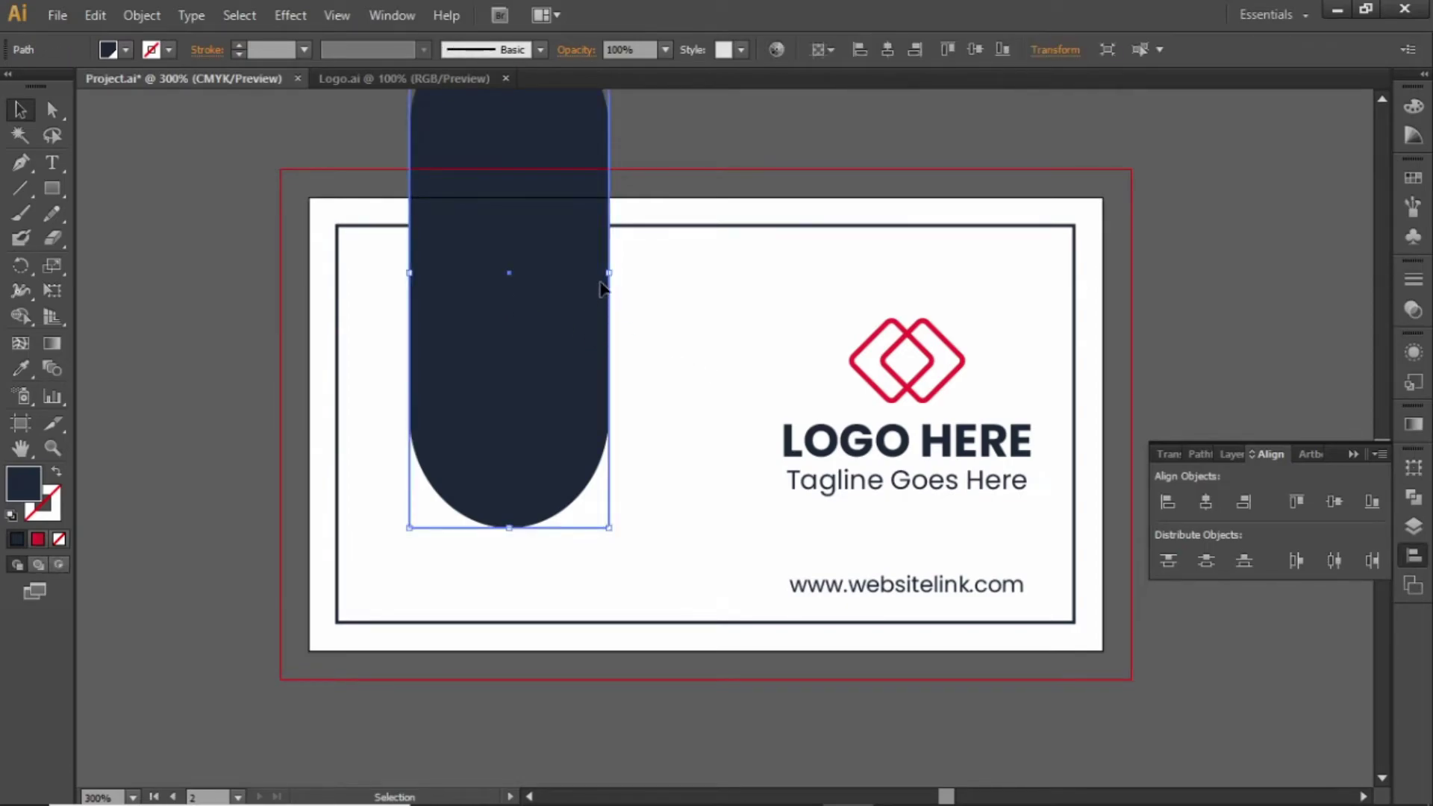
pyautogui.moveTo(609, 274); pyautogui.dragTo(628, 275)
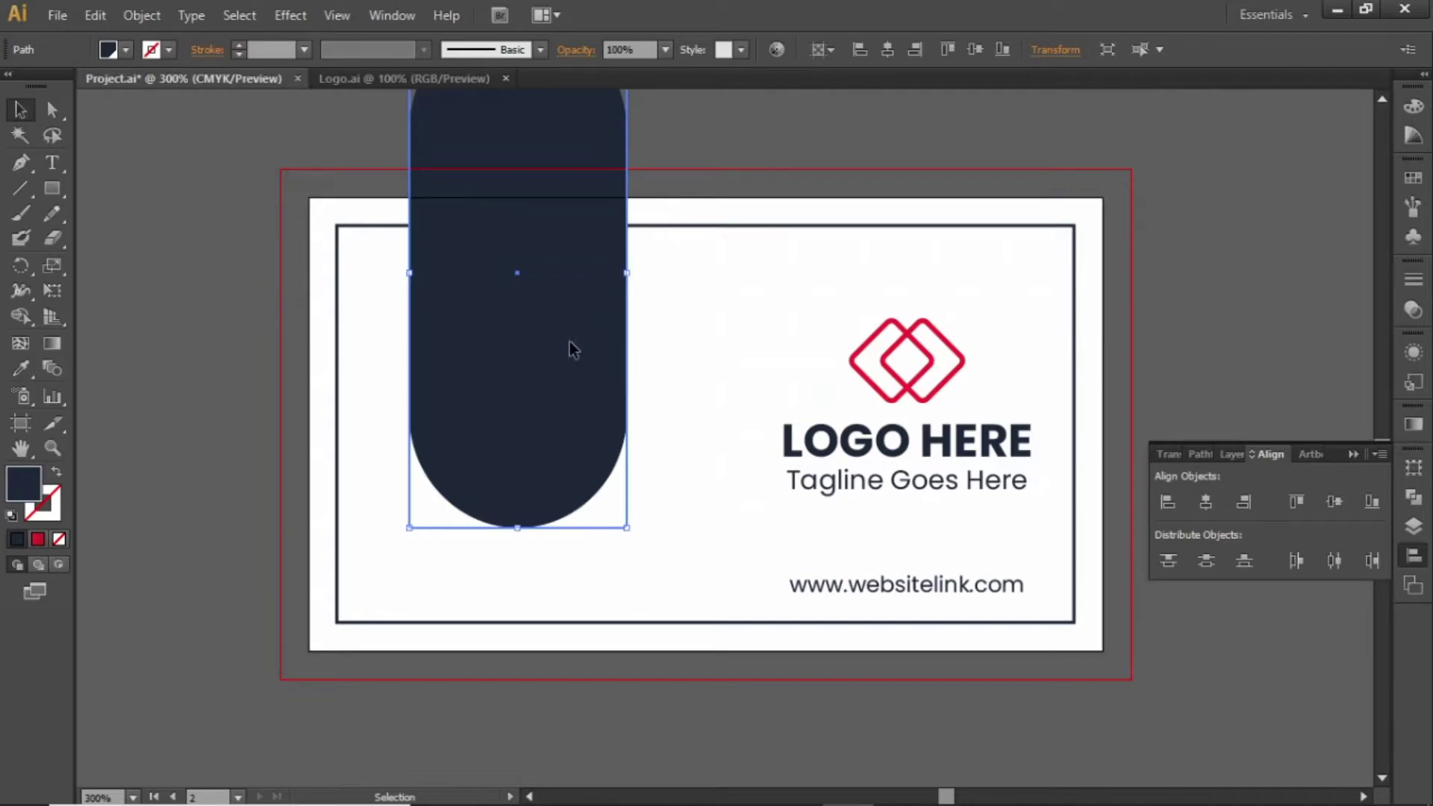
pyautogui.moveTo(572, 349); pyautogui.dragTo(559, 351)
pyautogui.click(714, 308)
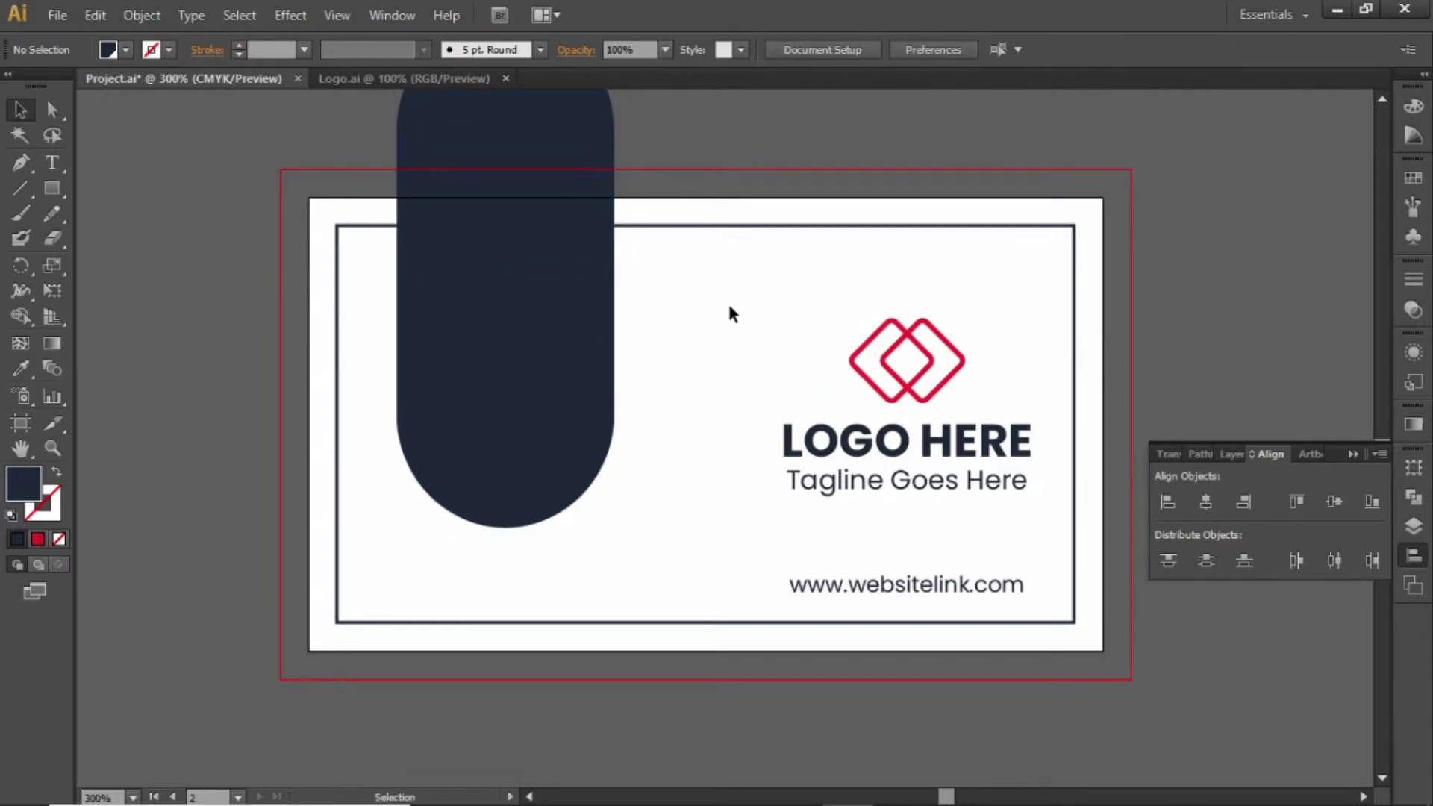
# Make the LOGO HERE title and tagline white
pyautogui.moveTo(783, 400); pyautogui.dragTo(825, 495)
pyautogui.click(1413, 178)
pyautogui.click(1414, 180)
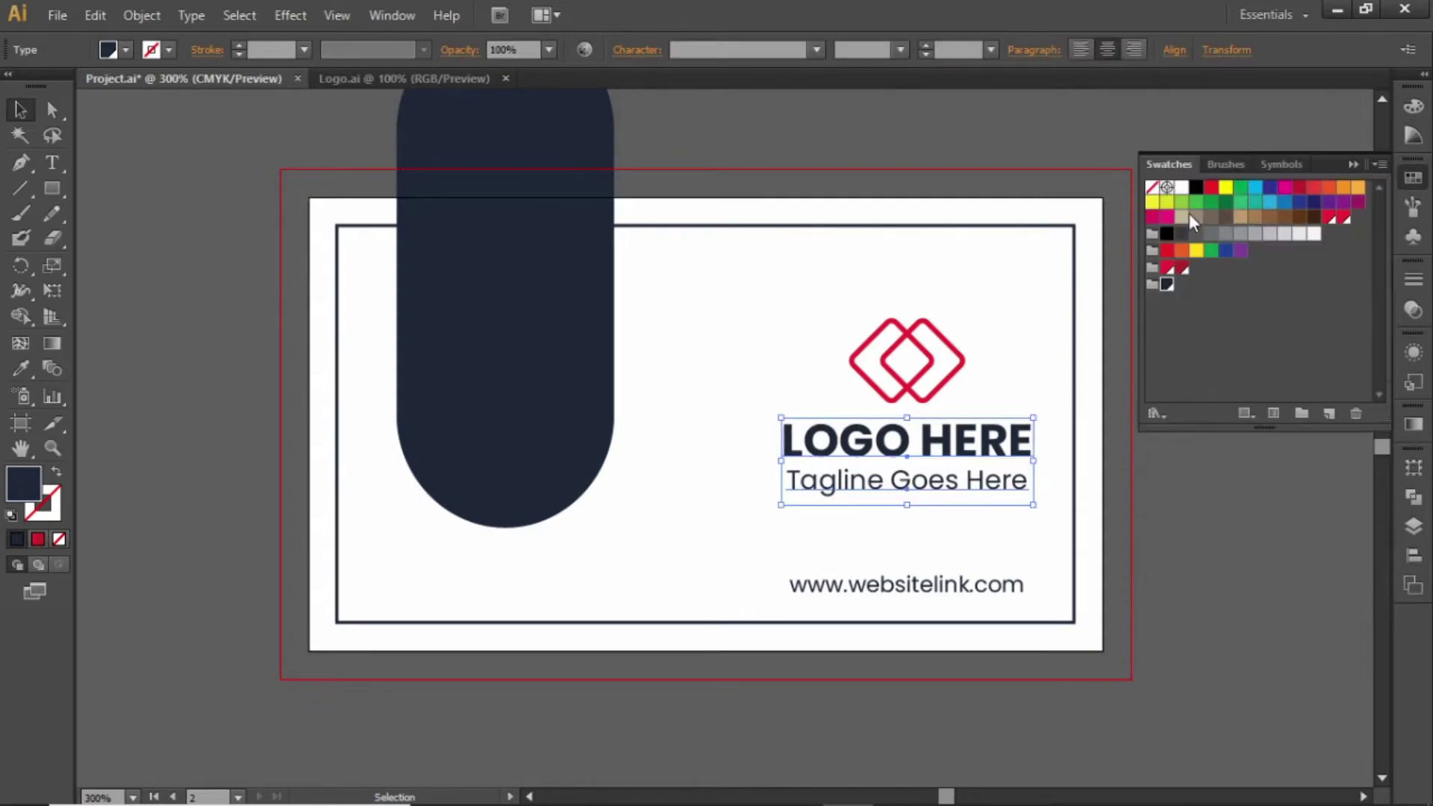
pyautogui.click(1182, 187)
pyautogui.click(1360, 168)
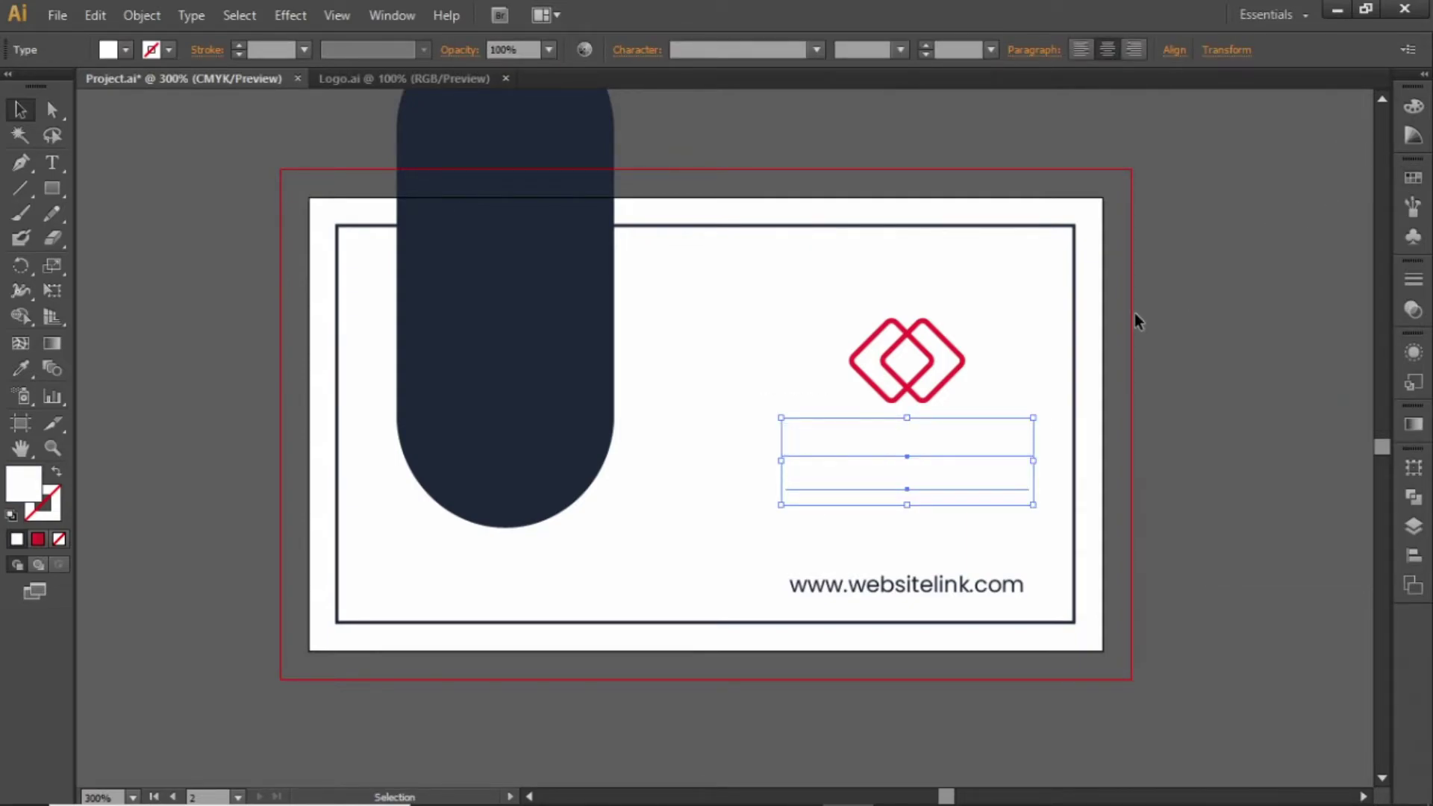
# Move the logo group onto the dark rounded panel and centre it horizontally on the panel
pyautogui.moveTo(1043, 317); pyautogui.dragTo(813, 487)
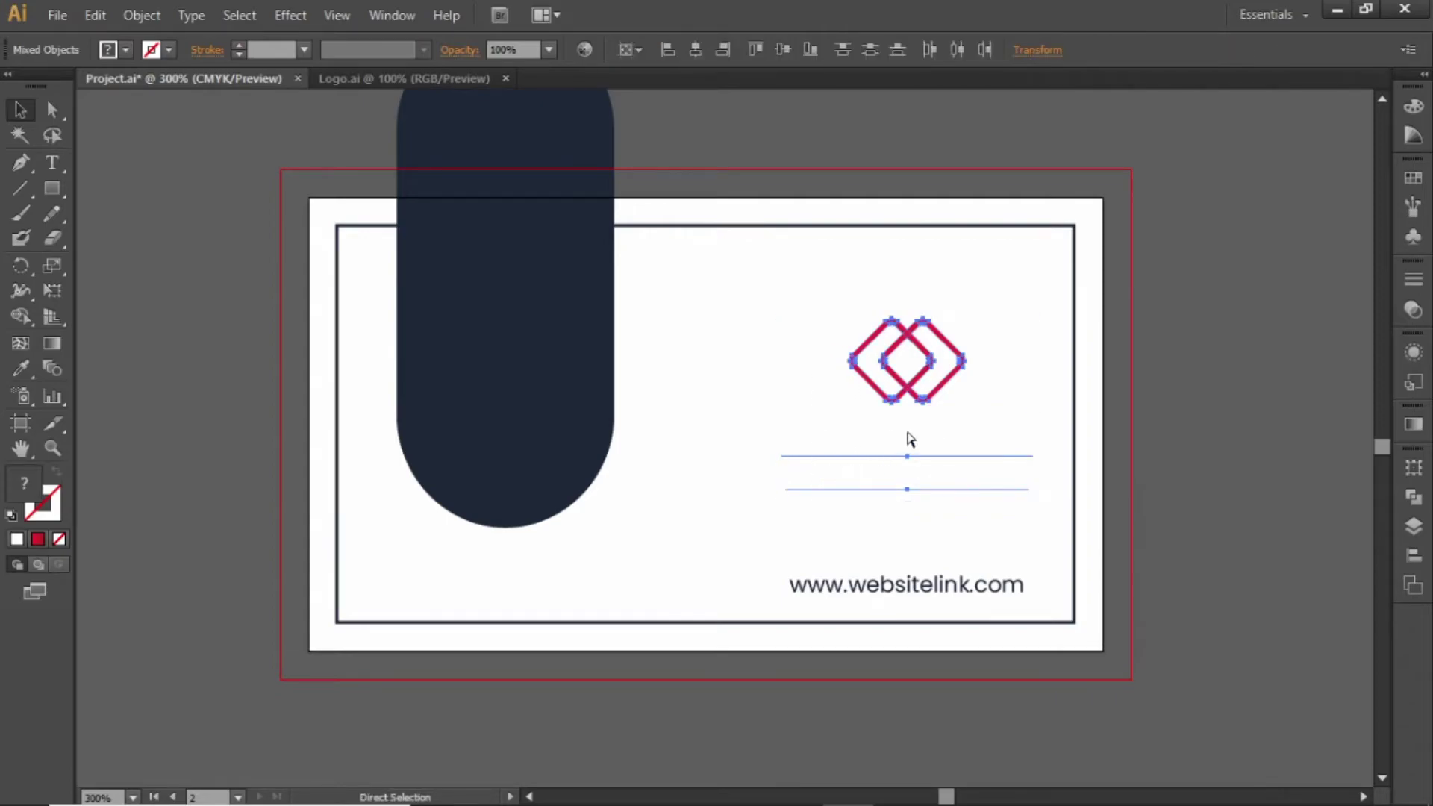
pyautogui.moveTo(942, 387); pyautogui.dragTo(562, 331)
pyautogui.keyDown('shift'); pyautogui.click(549, 492); pyautogui.keyUp('shift')
pyautogui.click(594, 336)
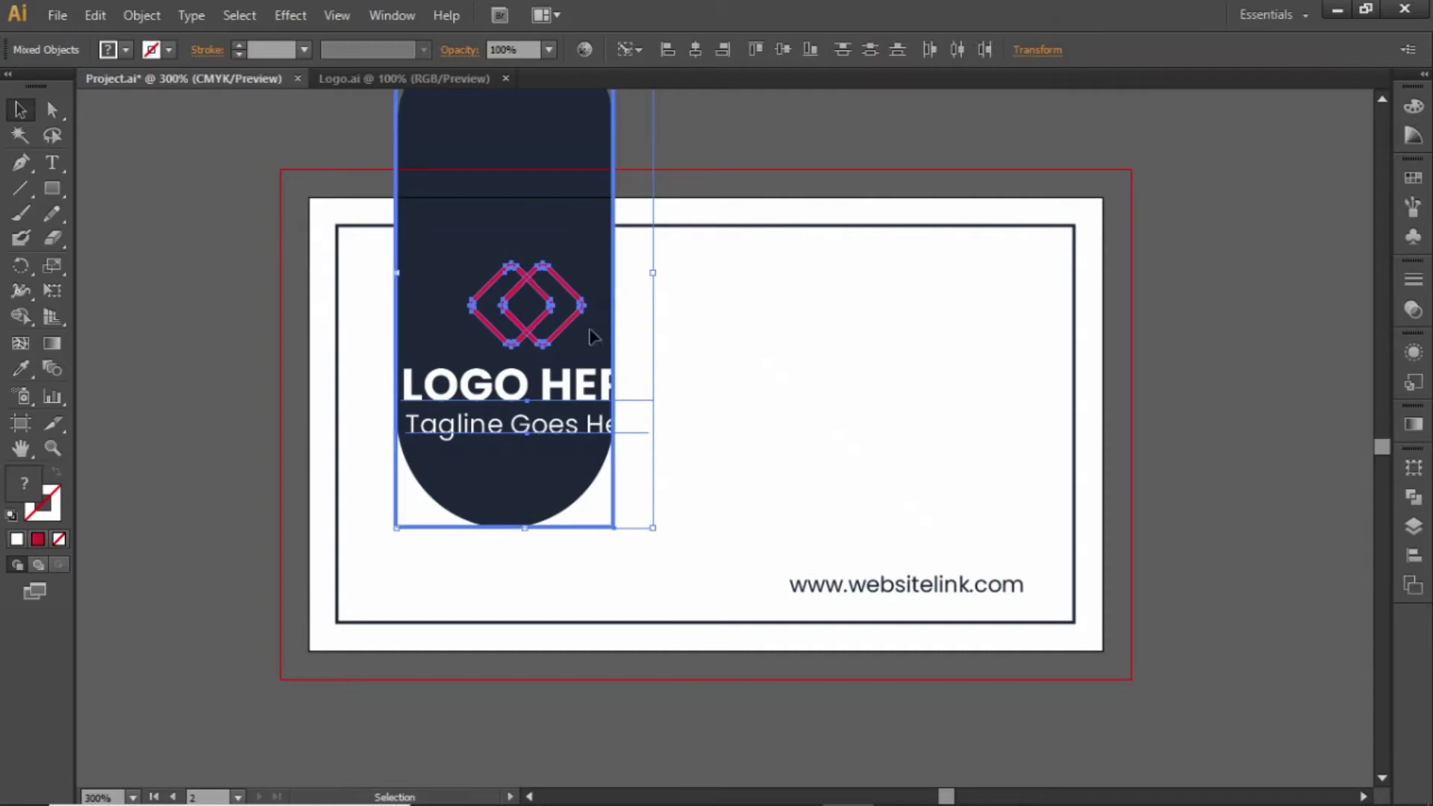
pyautogui.click(693, 49)
pyautogui.click(703, 311)
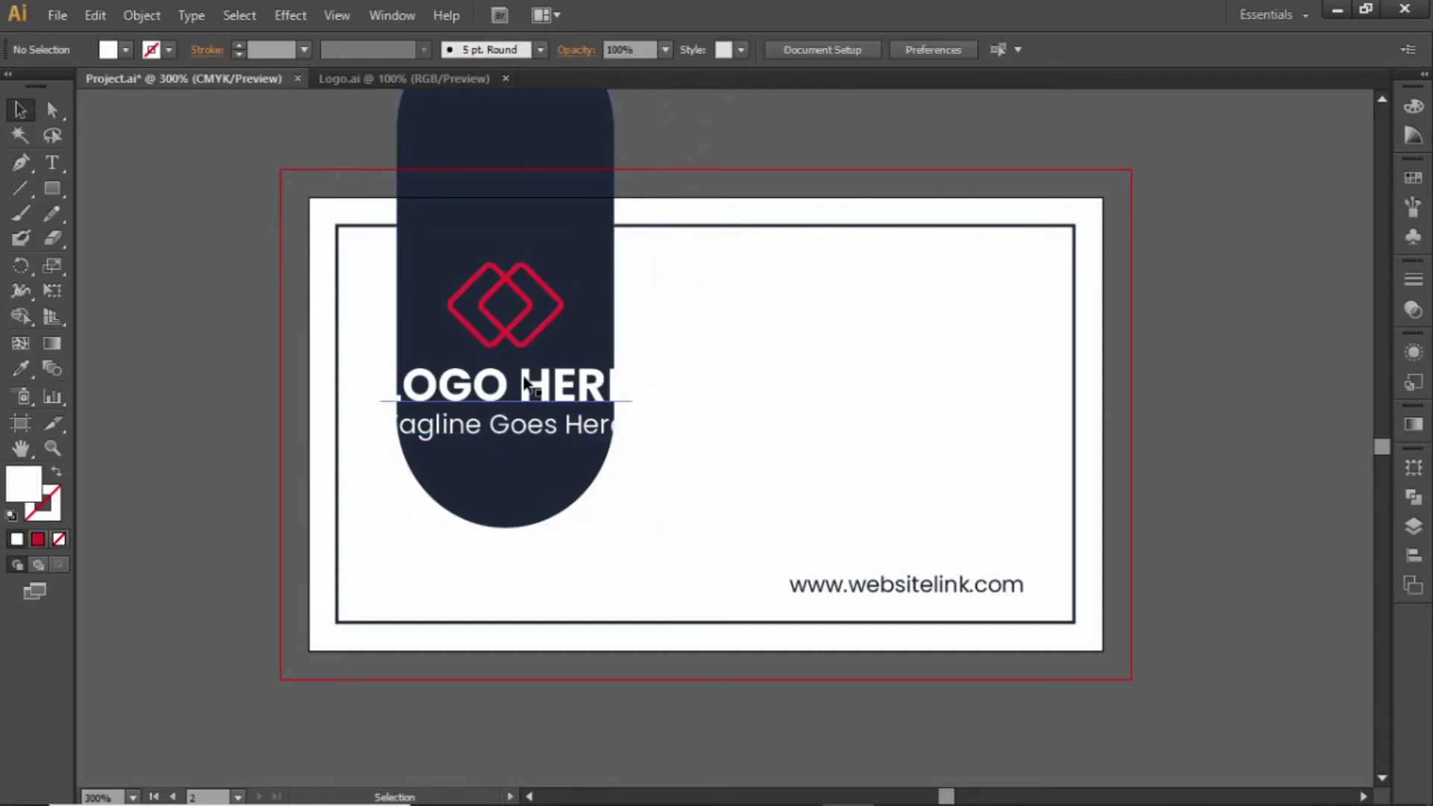
# Scale the logo group down to fit the panel and nudge it slightly lower
pyautogui.moveTo(335, 196); pyautogui.dragTo(729, 594)
pyautogui.click(732, 437)
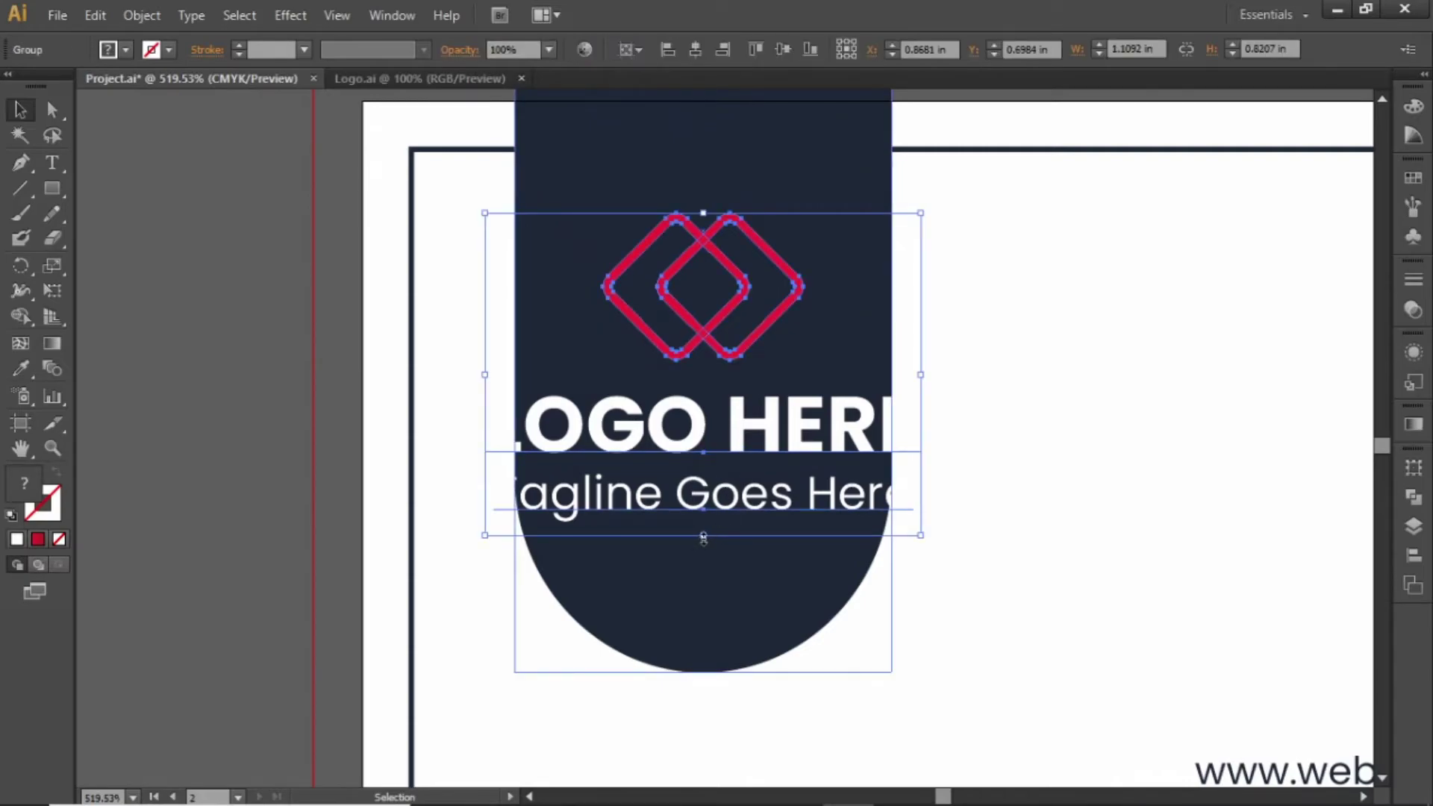
pyautogui.moveTo(704, 538); pyautogui.dragTo(703, 486)
pyautogui.press('Down')
pyautogui.press('Down')
pyautogui.press('Down')
pyautogui.press('Down')
pyautogui.press('Down')
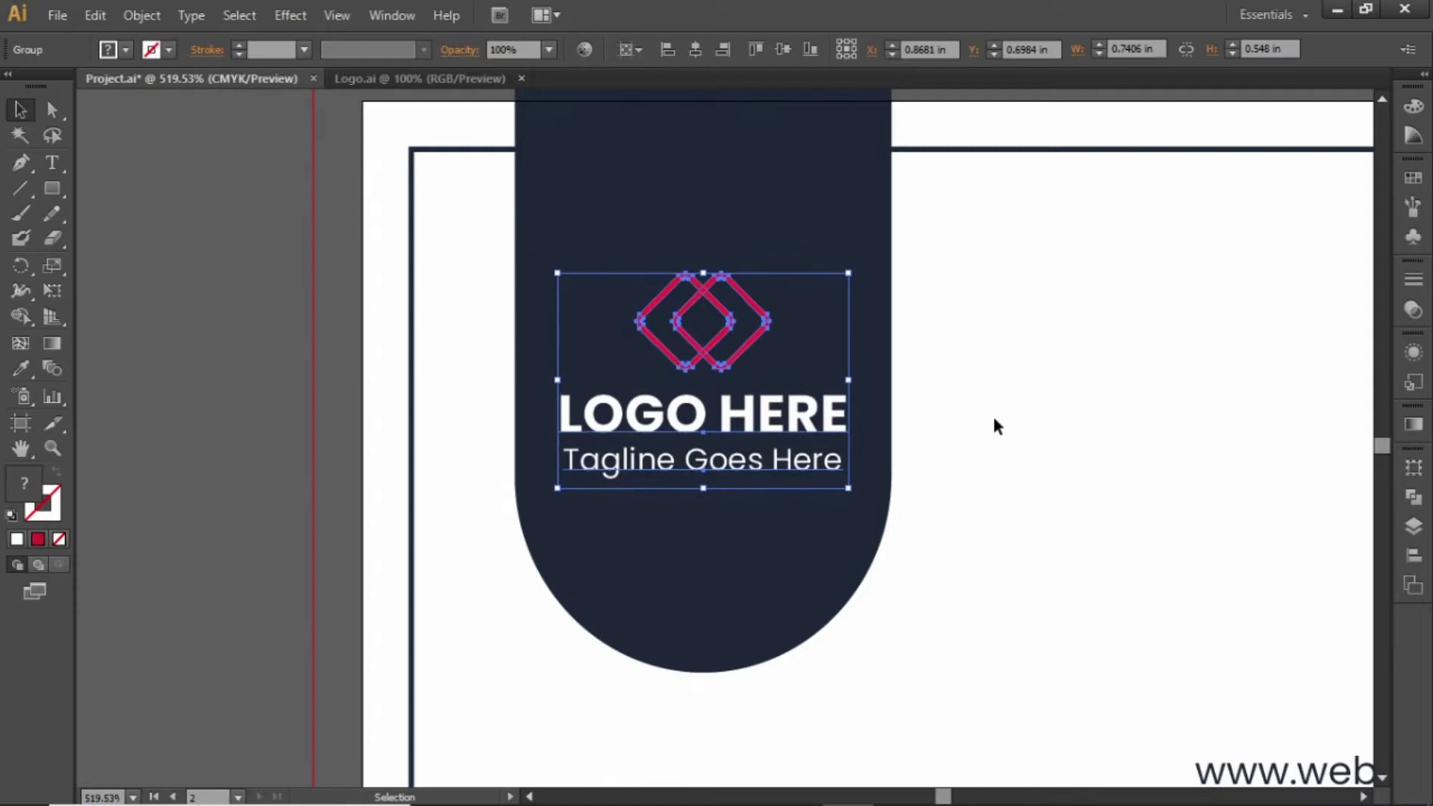
pyautogui.click(1035, 409)
pyautogui.hotkey('ctrl', '0')
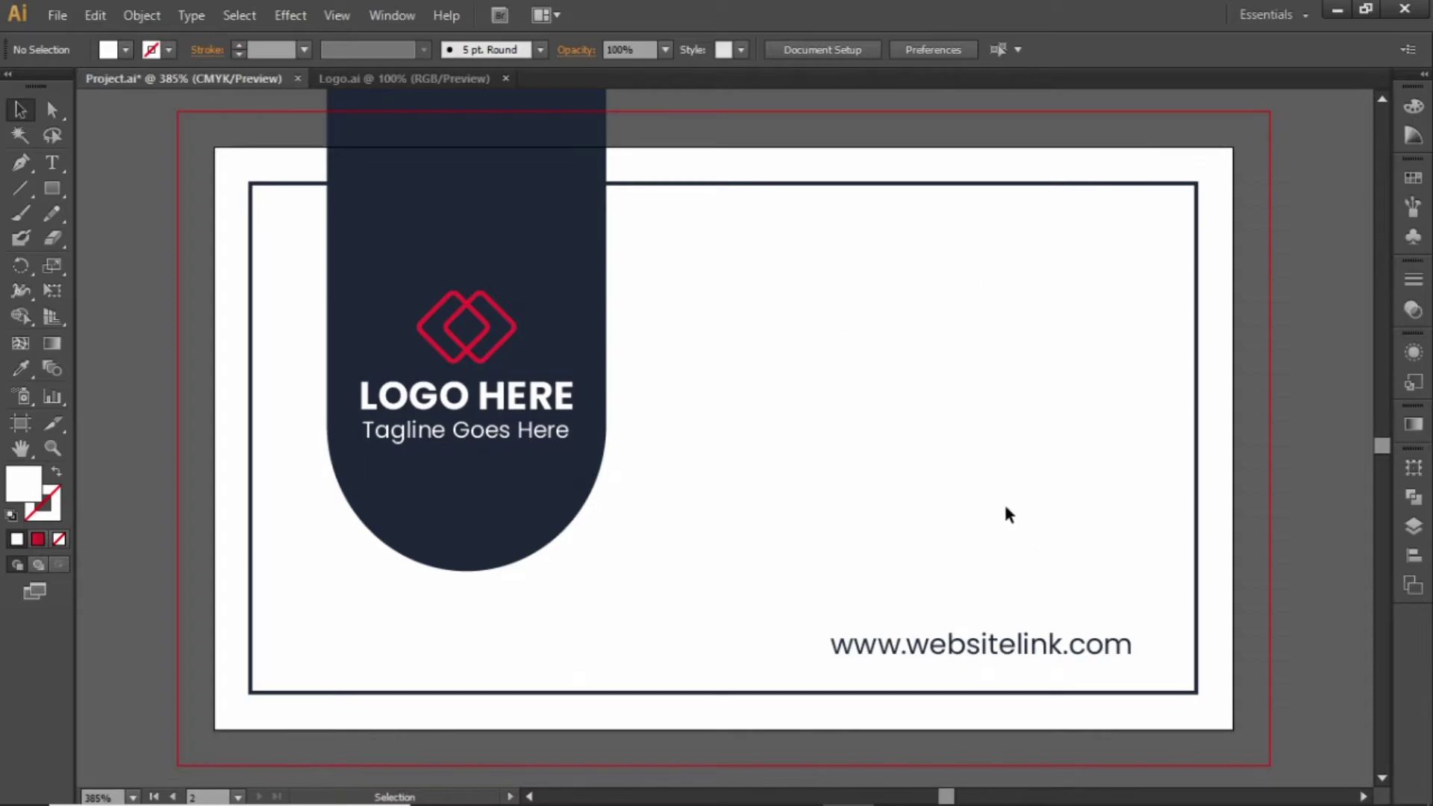
# Move the website text, left-aligned, to the card's upper right
pyautogui.moveTo(981, 644); pyautogui.dragTo(864, 299)
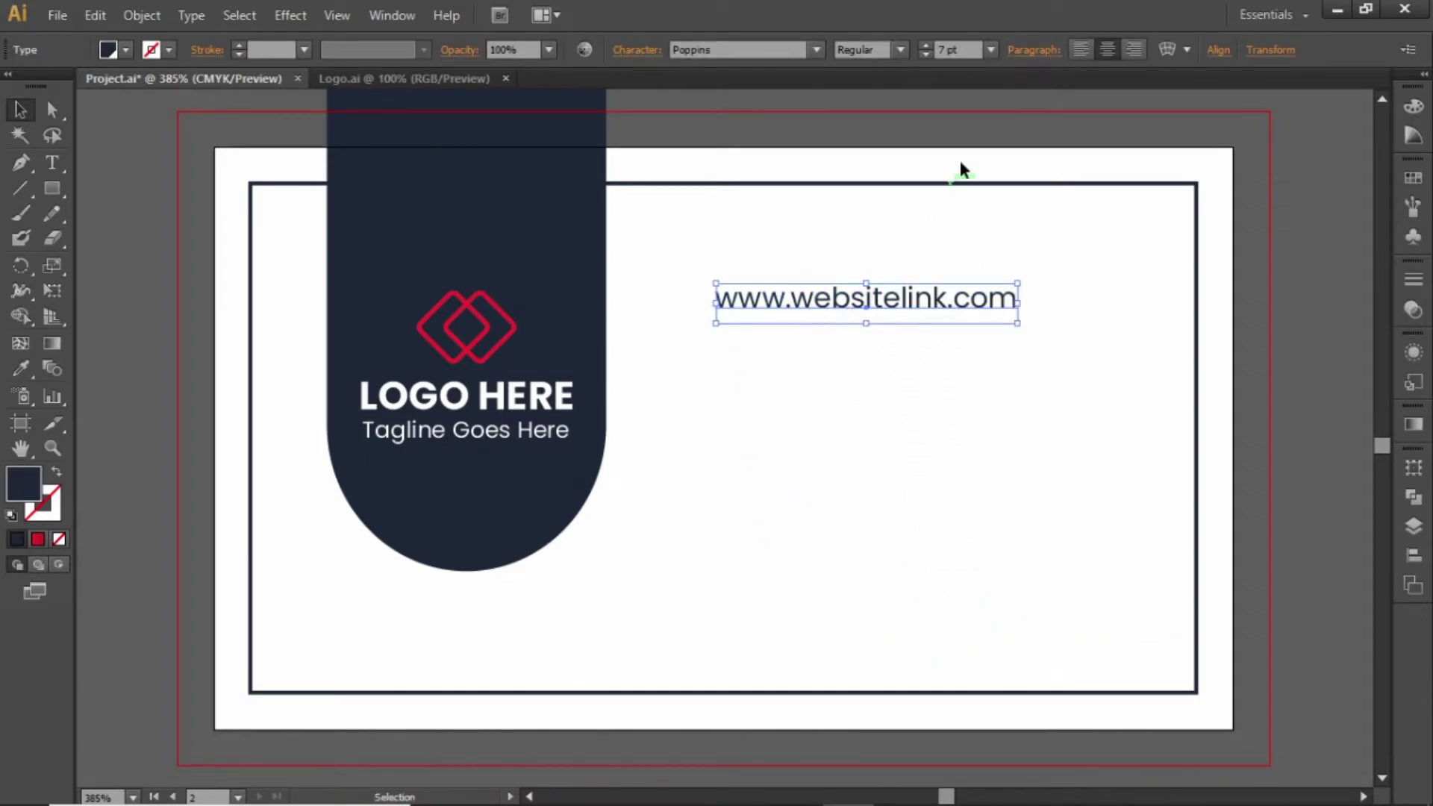
pyautogui.click(1080, 49)
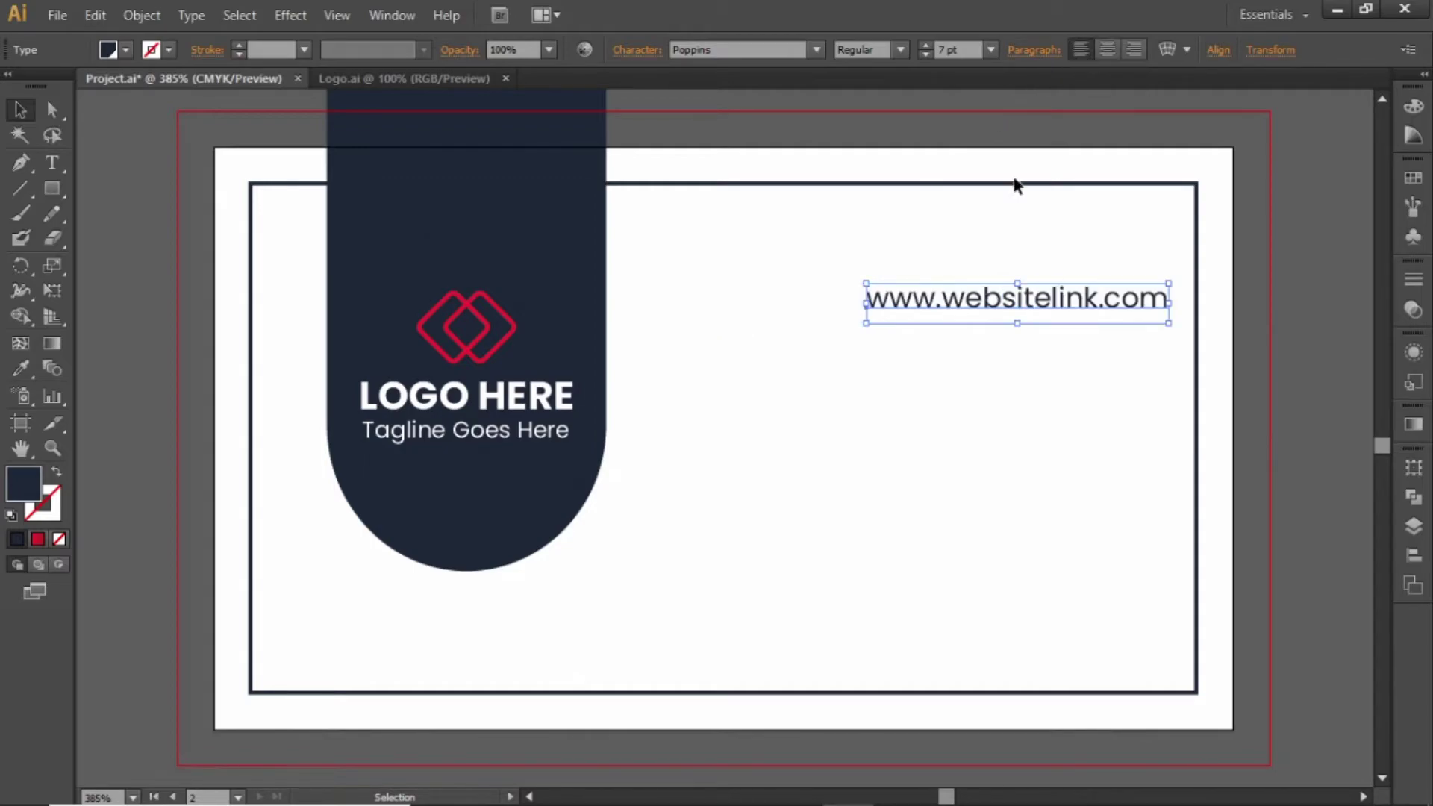
pyautogui.moveTo(981, 316); pyautogui.dragTo(874, 267)
# Replace the text with the cardholder's name in SemiBold 10 pt, shifted slightly lower and left
pyautogui.doubleClick(871, 276)
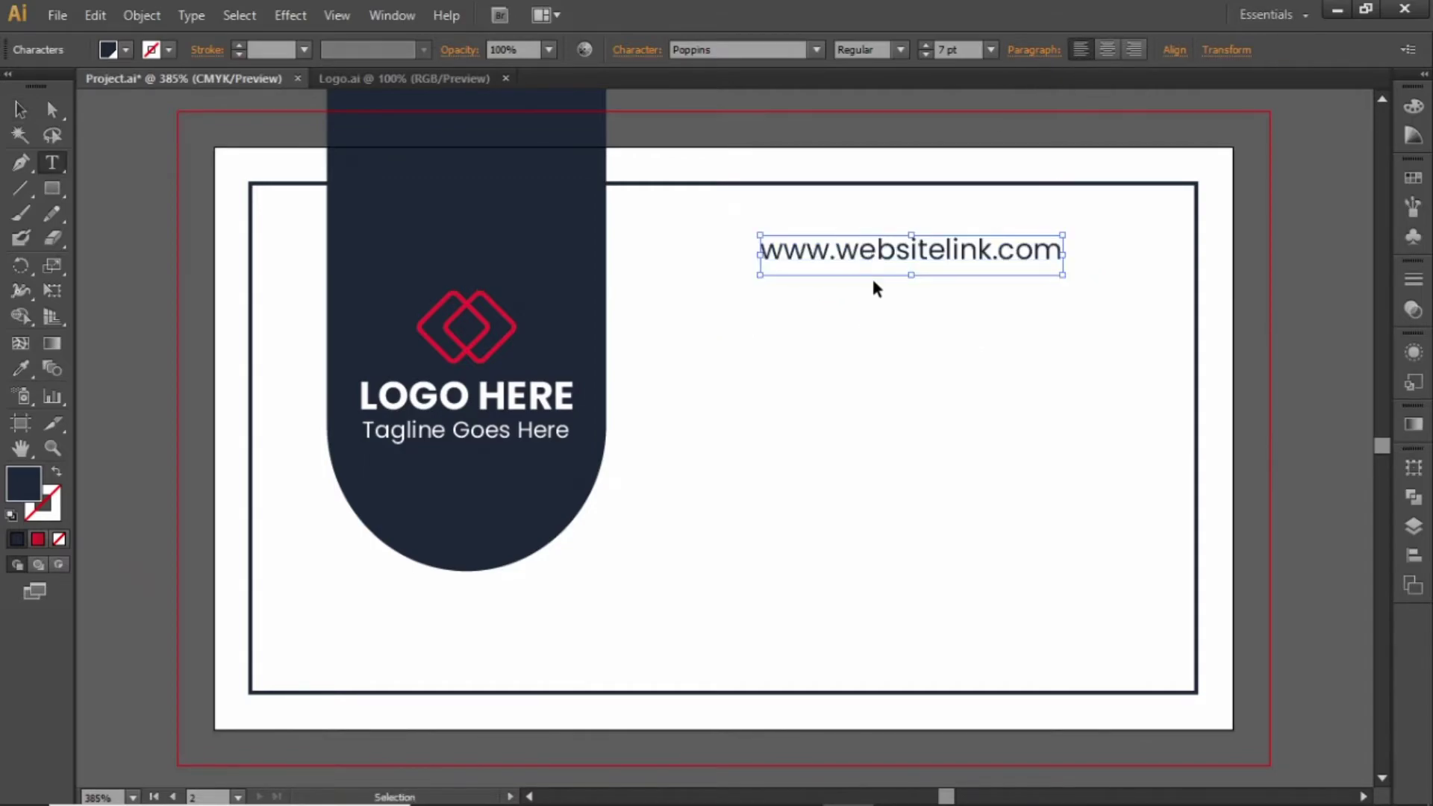
pyautogui.hotkey('ctrl', 'a')
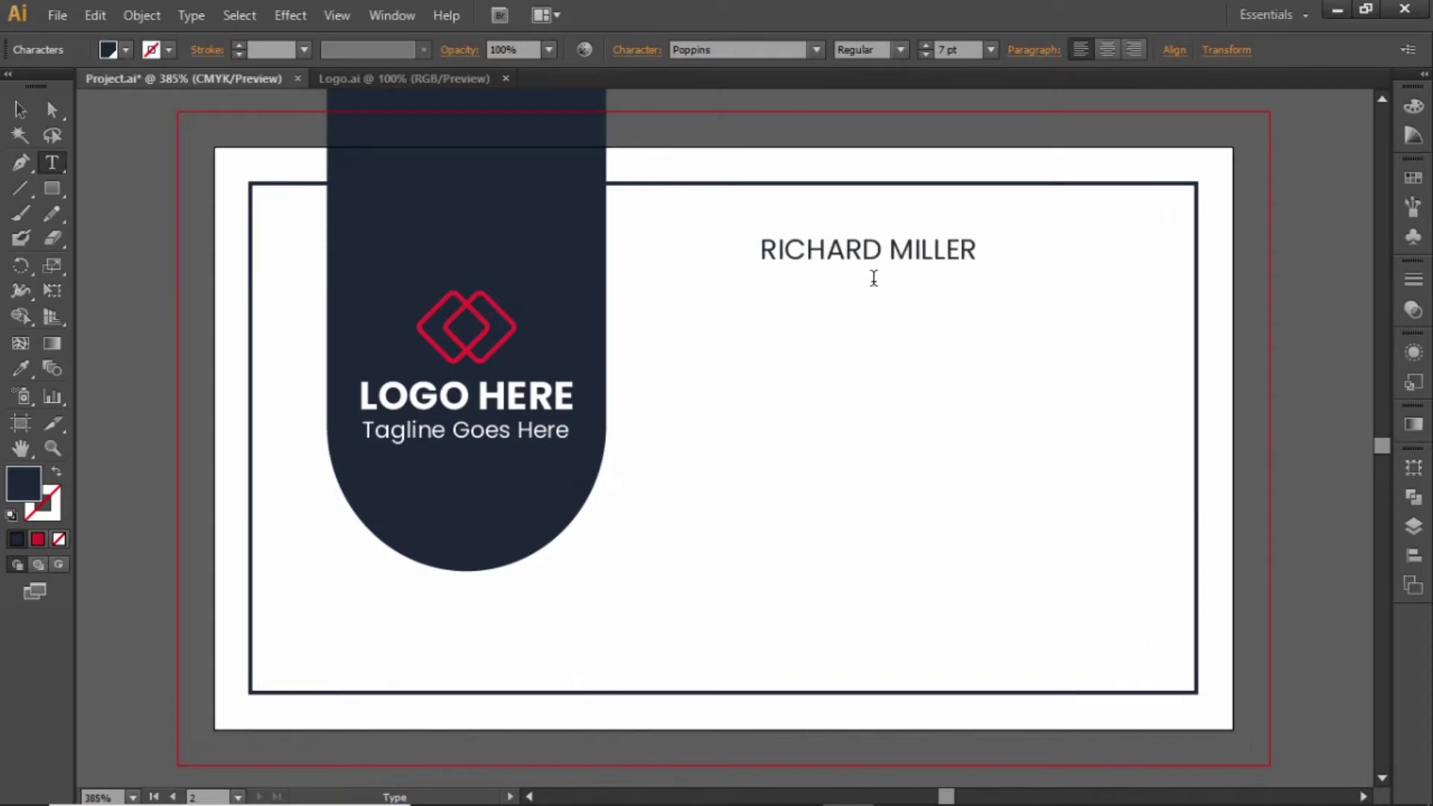
pyautogui.press('Escape')
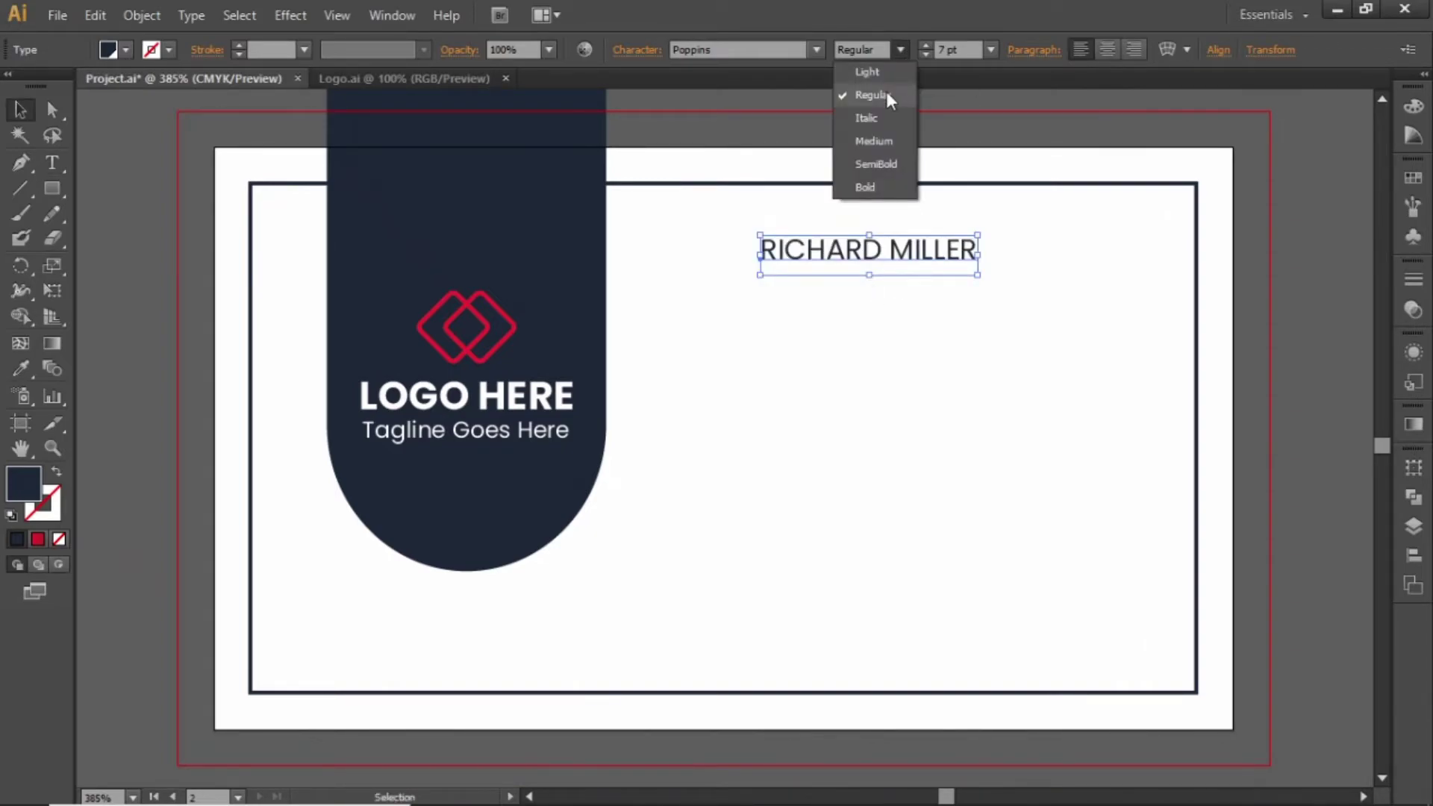
pyautogui.click(877, 165)
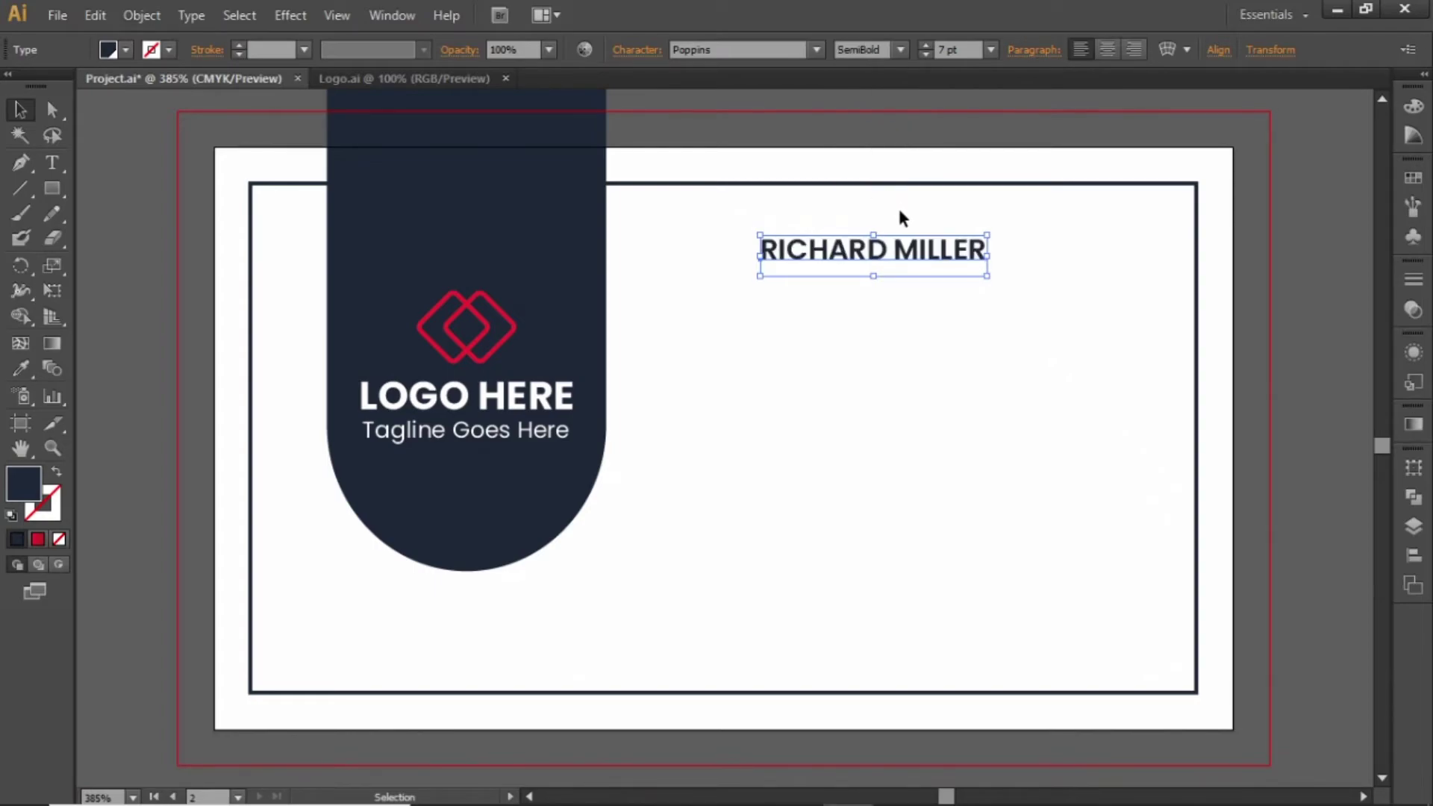
pyautogui.click(968, 46)
pyautogui.press('Up')
pyautogui.press('Up')
pyautogui.press('Up')
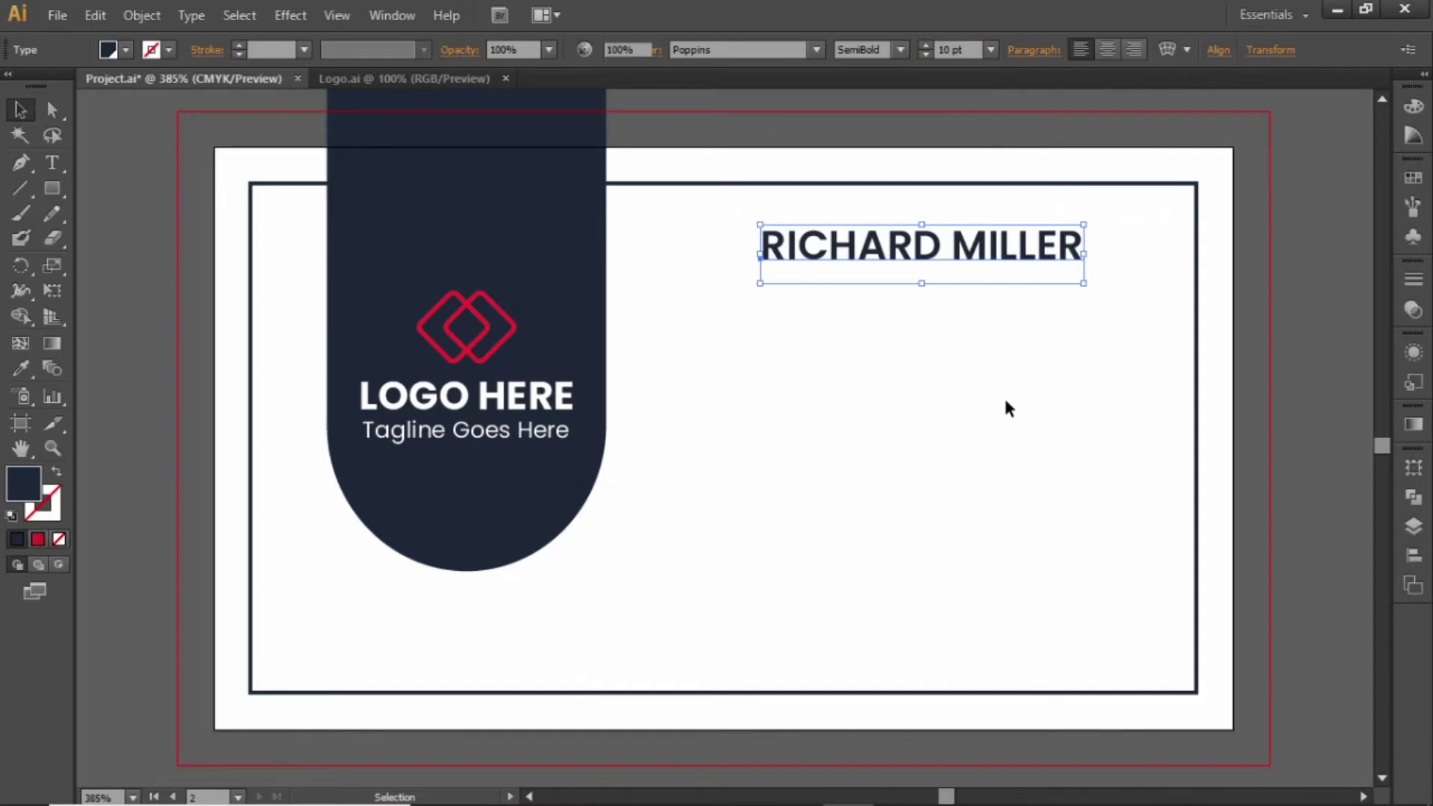
pyautogui.click(1003, 396)
pyautogui.click(926, 258)
pyautogui.moveTo(824, 263); pyautogui.dragTo(846, 315)
# Retype the duplicated name line as 'Graphic Designer'
pyautogui.doubleClick(866, 319)
pyautogui.hotkey('ctrl', 'a')
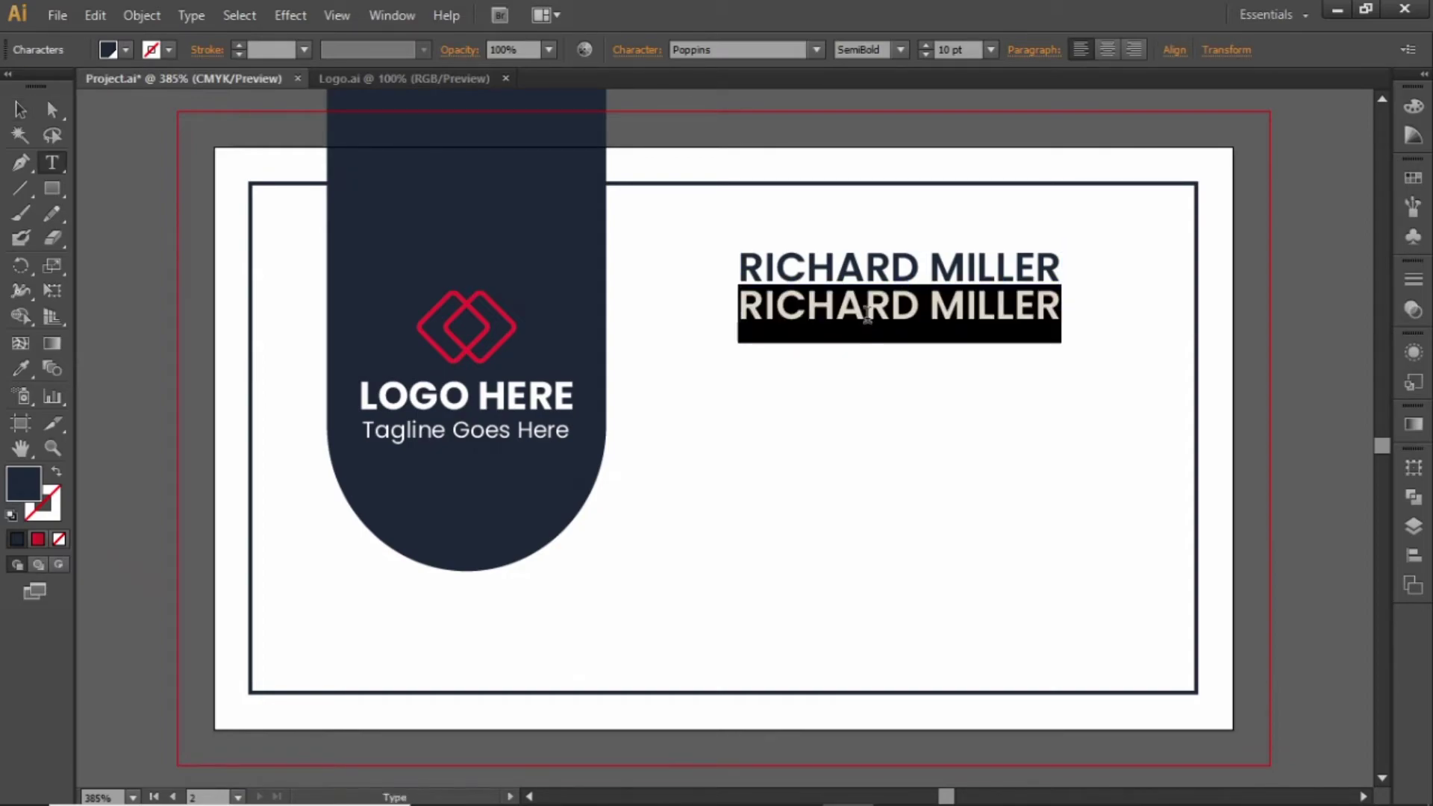
pyautogui.write('Graphic Designer')
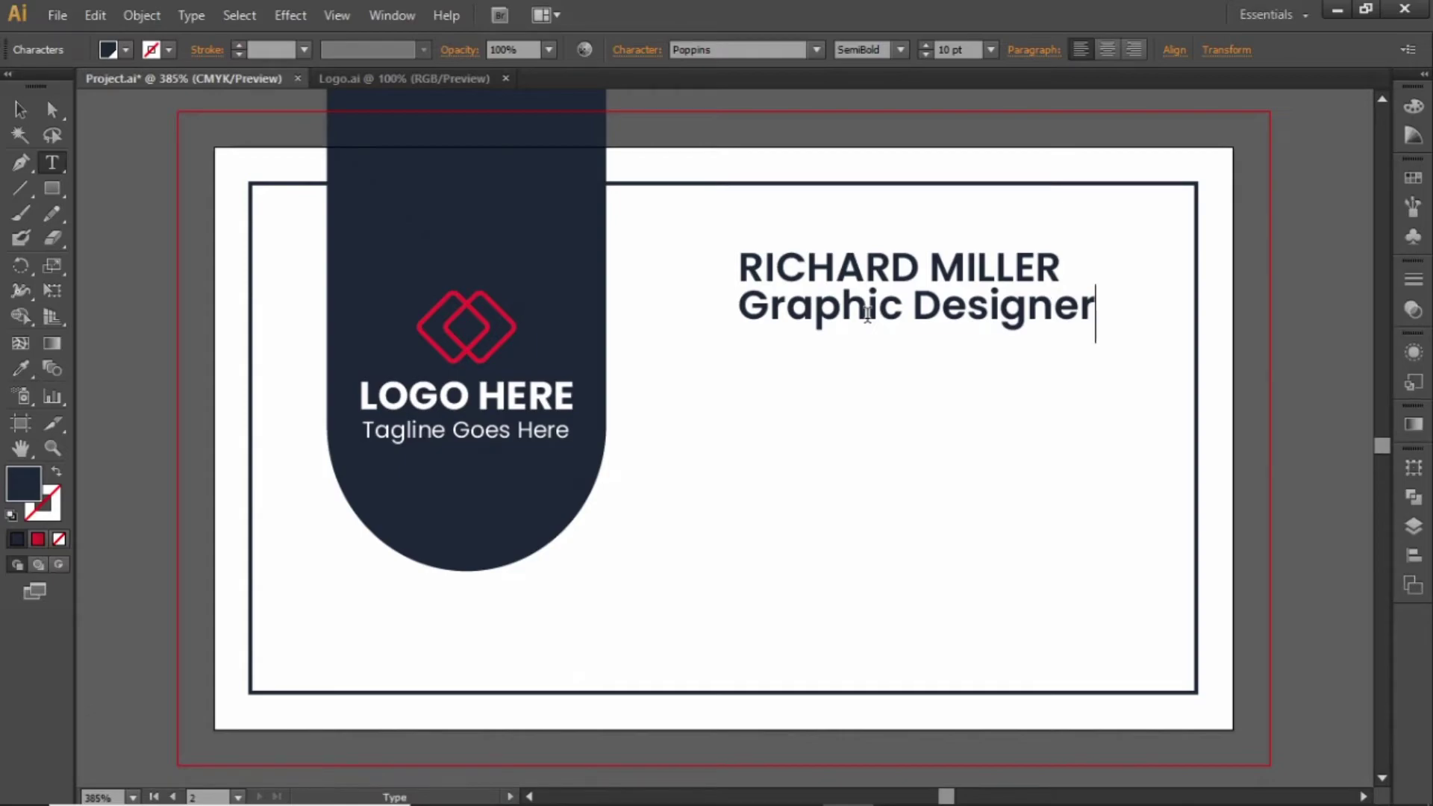
pyautogui.press('Escape')
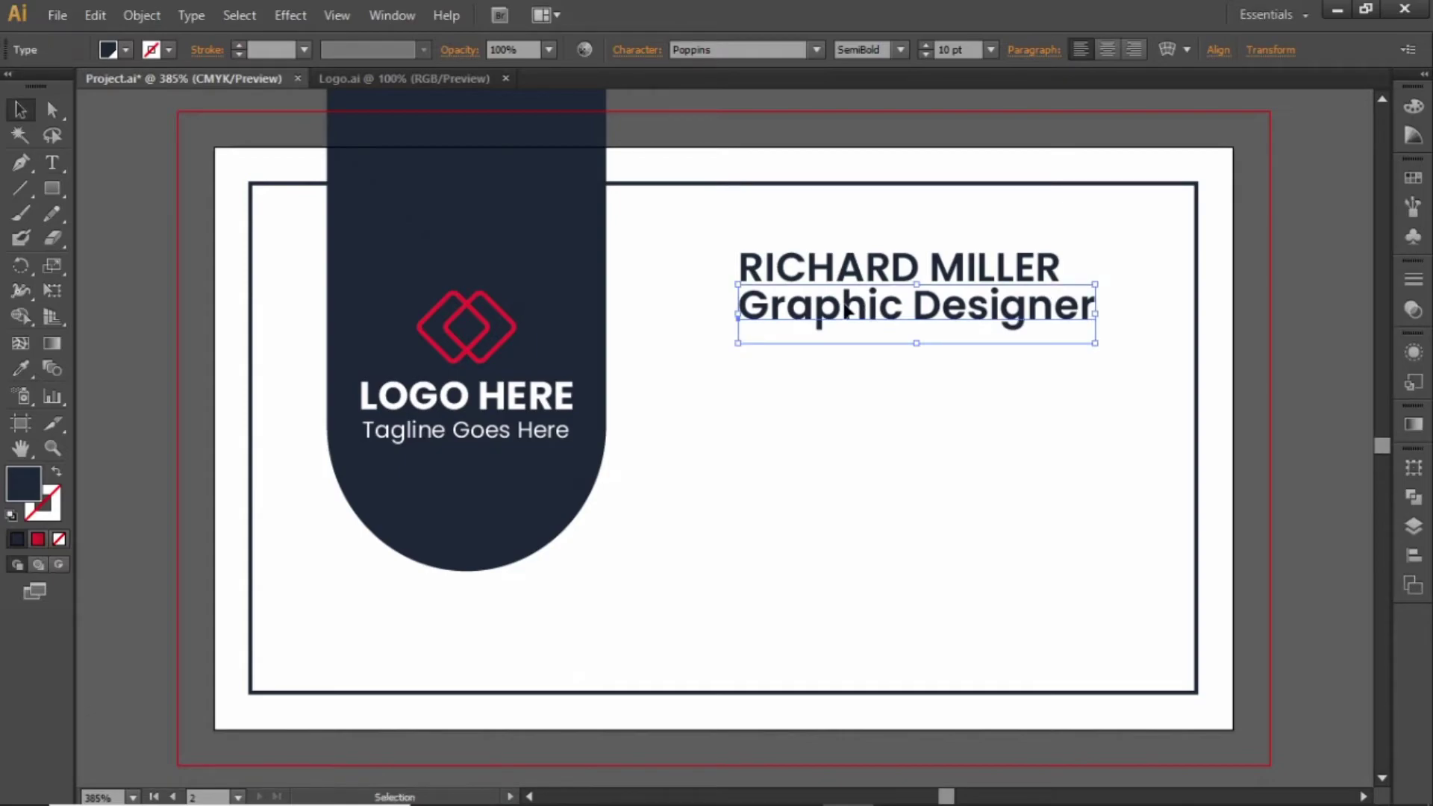
# Set the designation to Regular weight at 6 pt and nudge it under the name
pyautogui.click(904, 50)
pyautogui.click(894, 92)
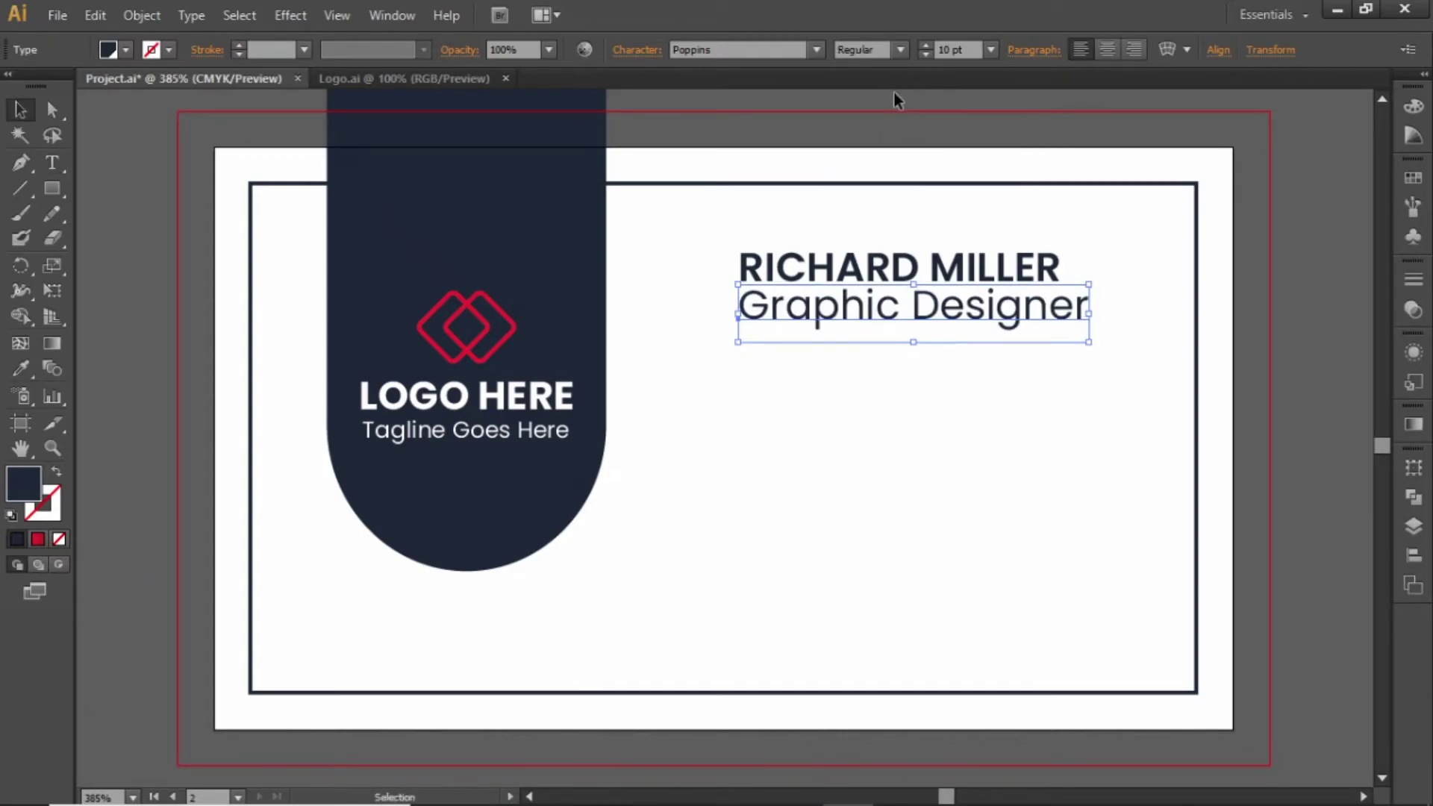
pyautogui.click(975, 52)
pyautogui.write('7')
pyautogui.press('Return')
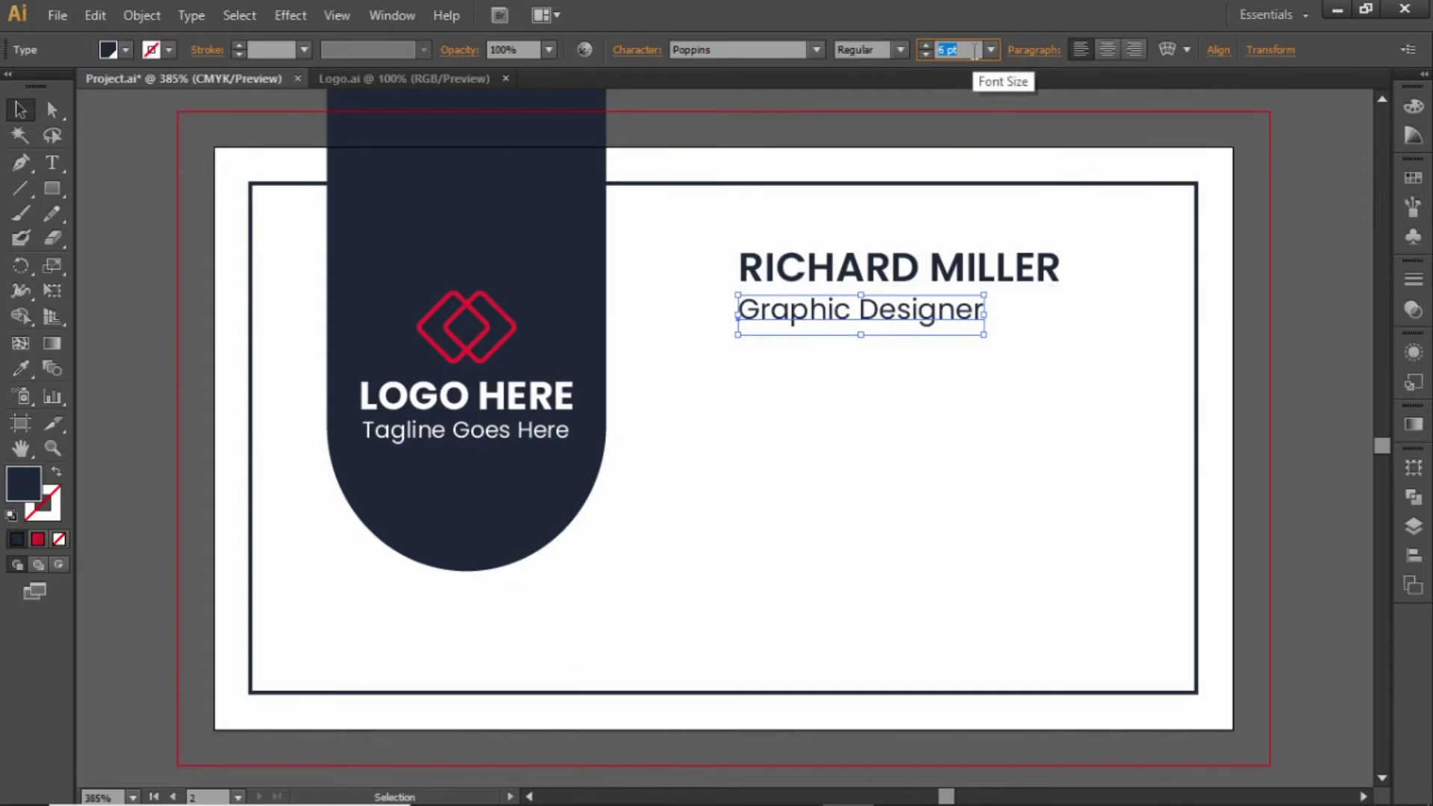
pyautogui.press('Escape')
pyautogui.press('Up')
pyautogui.press('Up')
pyautogui.press('Up')
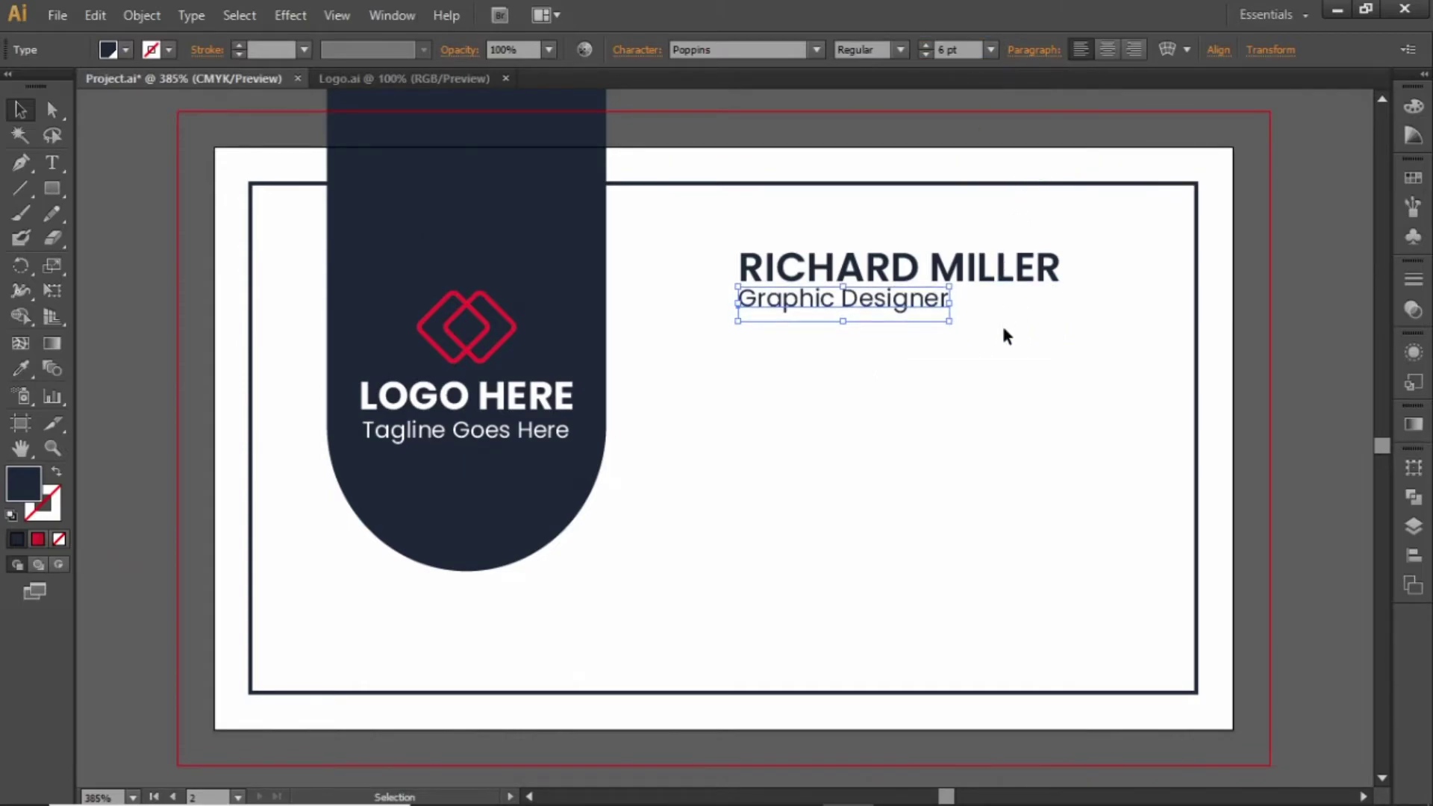
pyautogui.press('Down')
pyautogui.press('Down')
pyautogui.click(1006, 346)
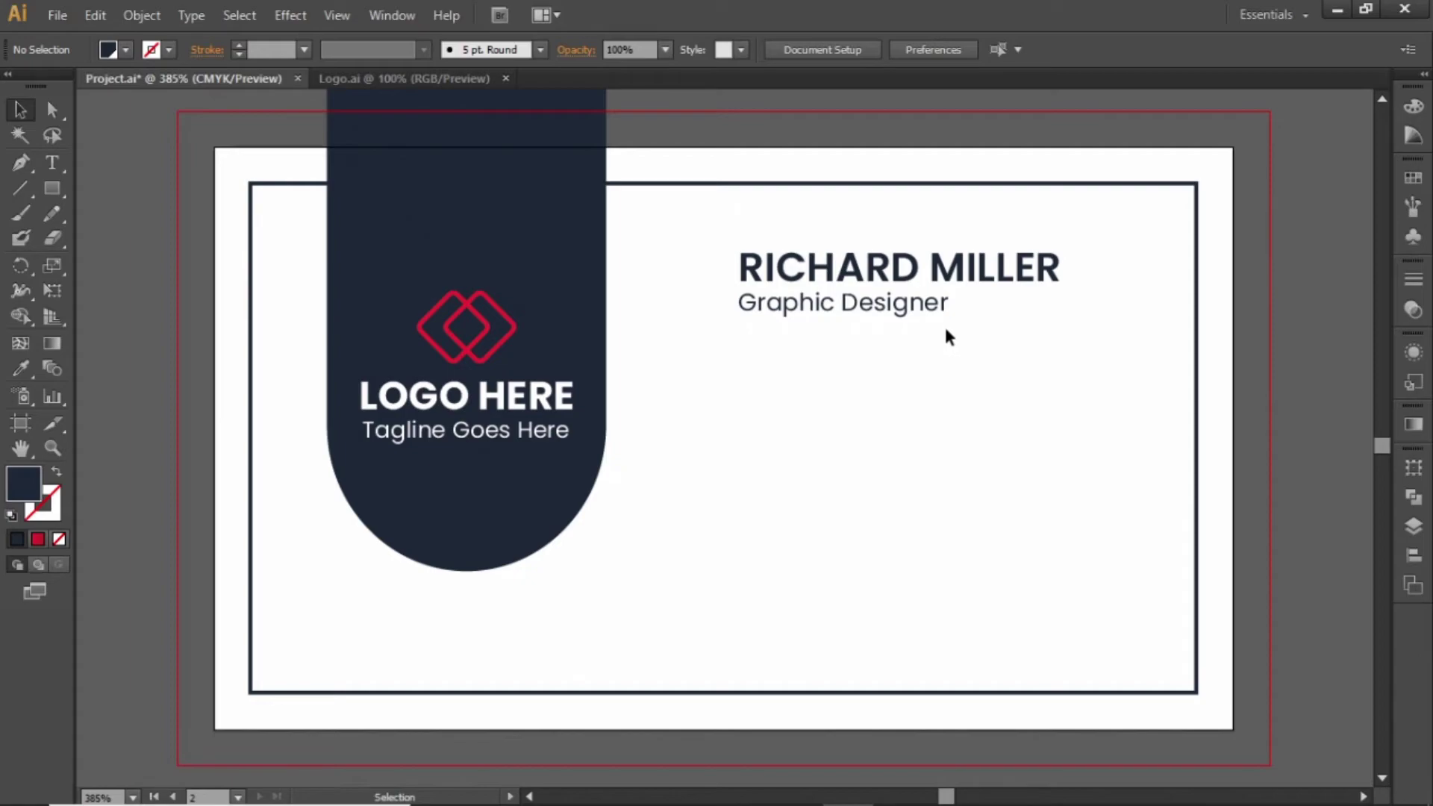
pyautogui.click(923, 312)
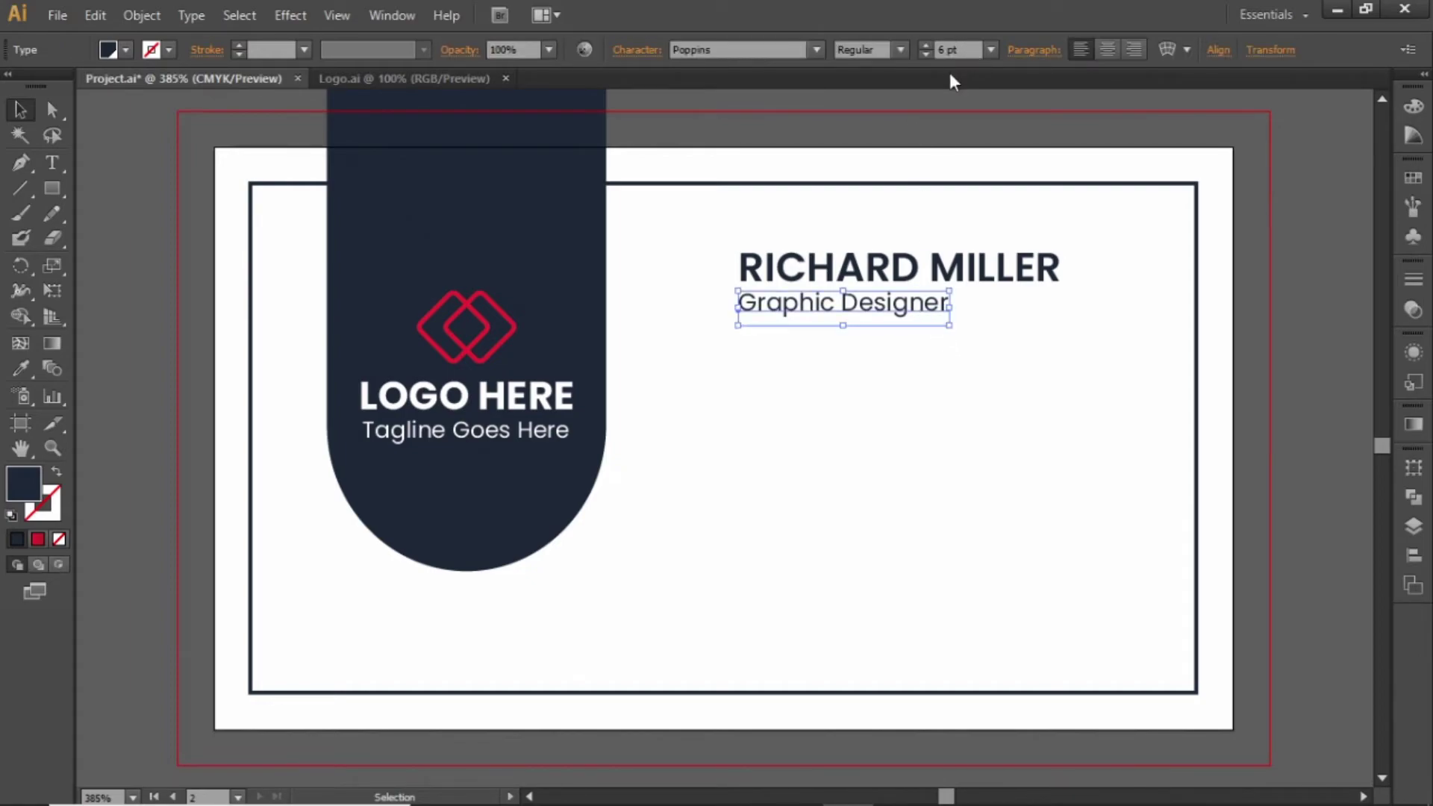
pyautogui.click(1014, 220)
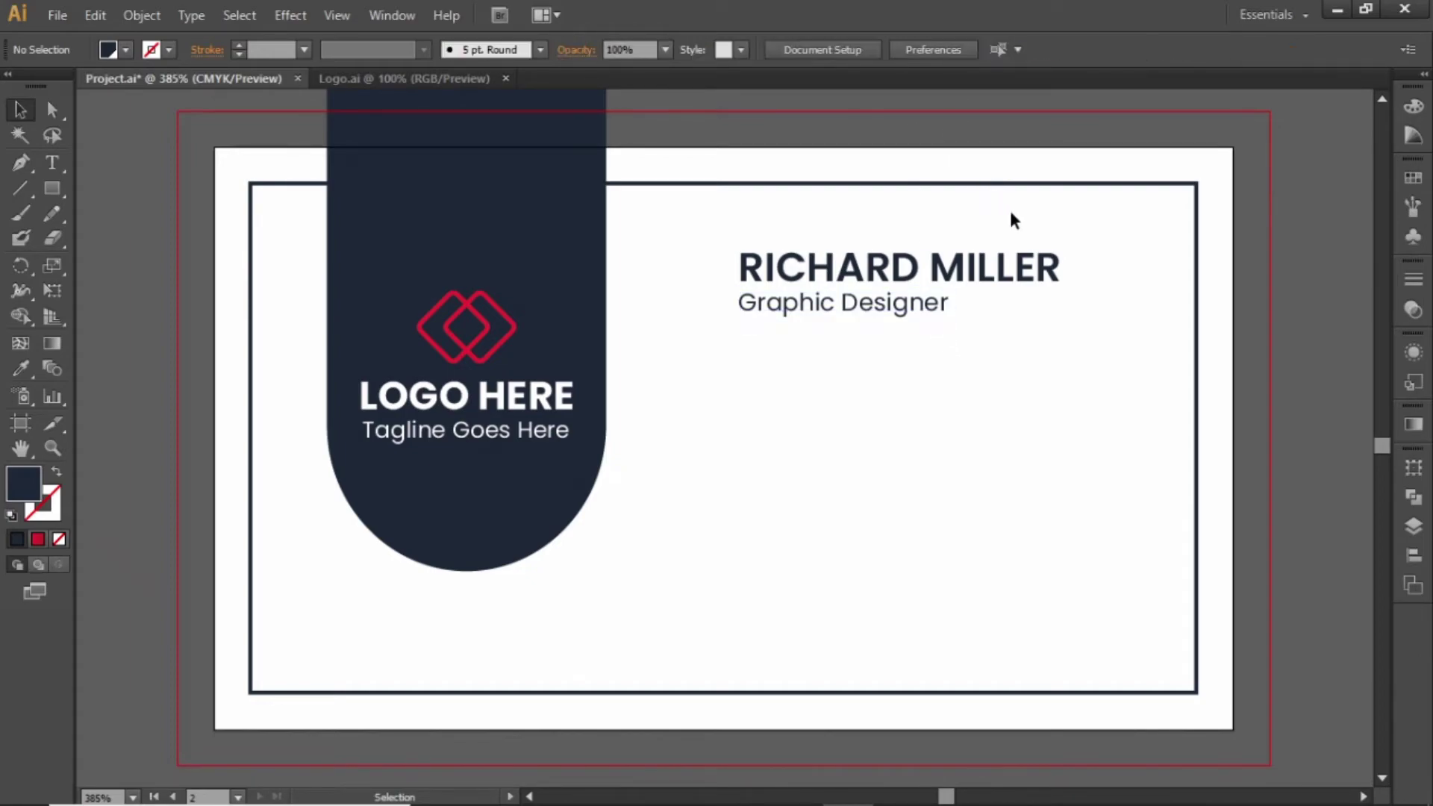
# Draw a horizontal line extending right from 'Graphic Designer'
pyautogui.press('z')
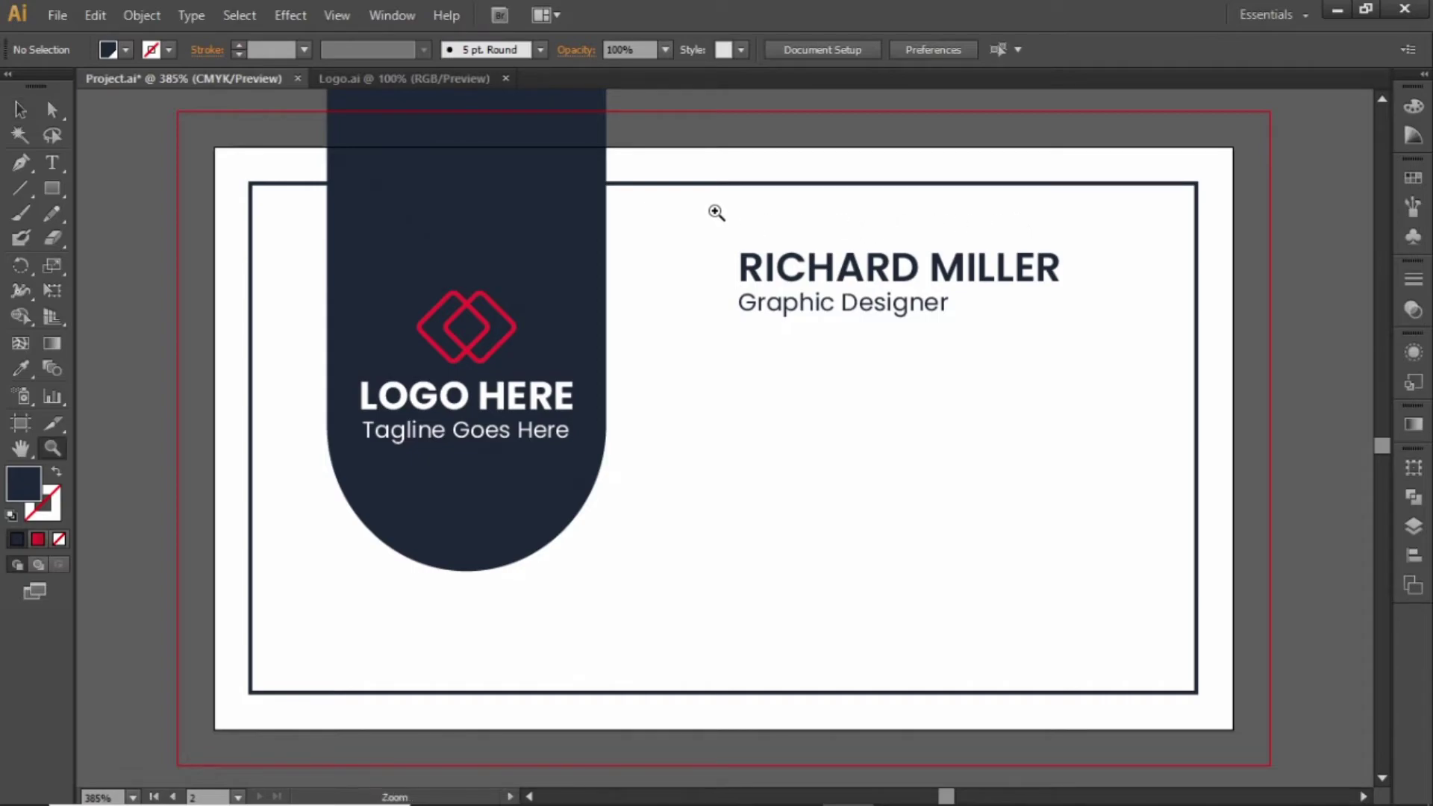
pyautogui.moveTo(716, 215); pyautogui.dragTo(1277, 436)
pyautogui.press('v')
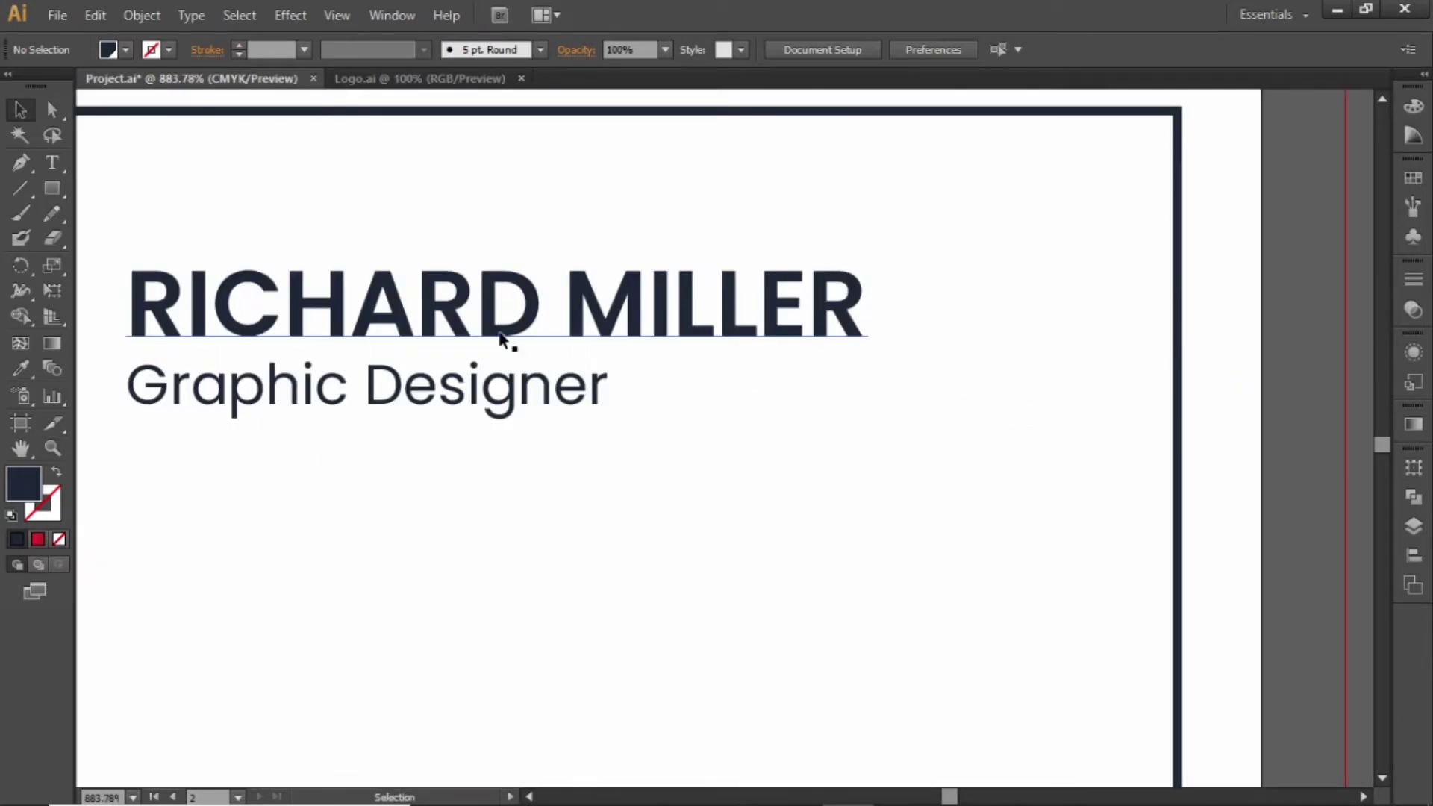
pyautogui.click(25, 185)
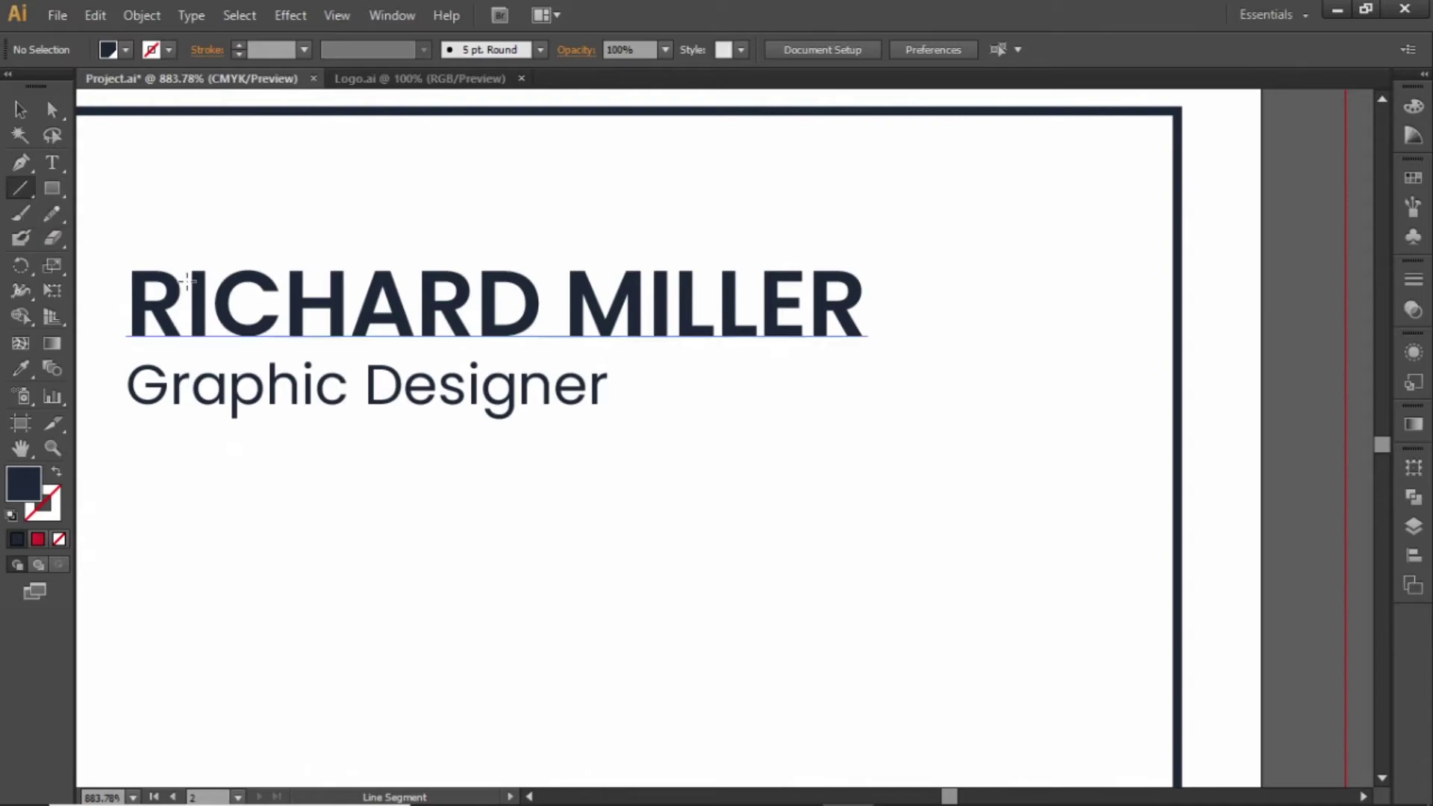
pyautogui.moveTo(629, 388); pyautogui.dragTo(1311, 393)
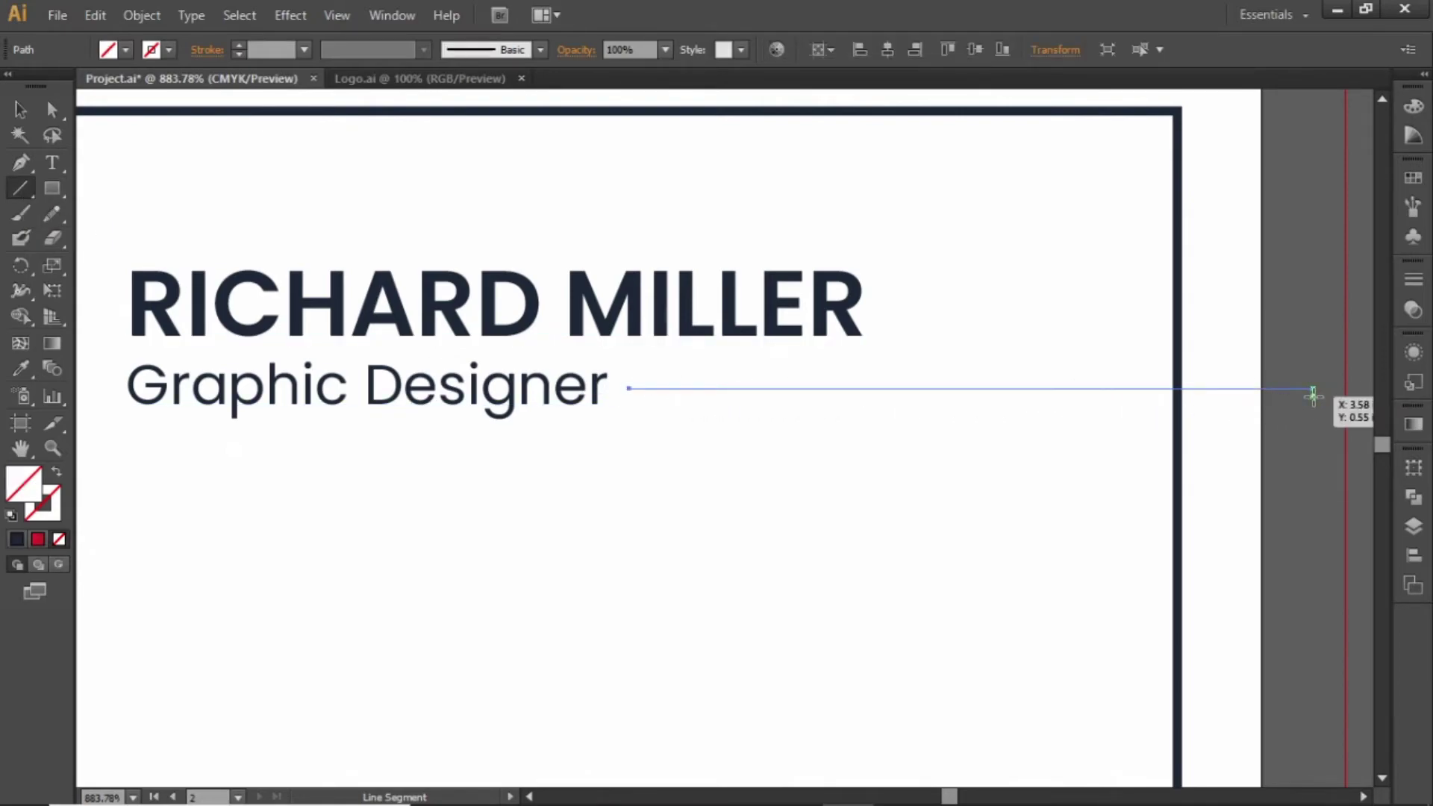
pyautogui.press('v')
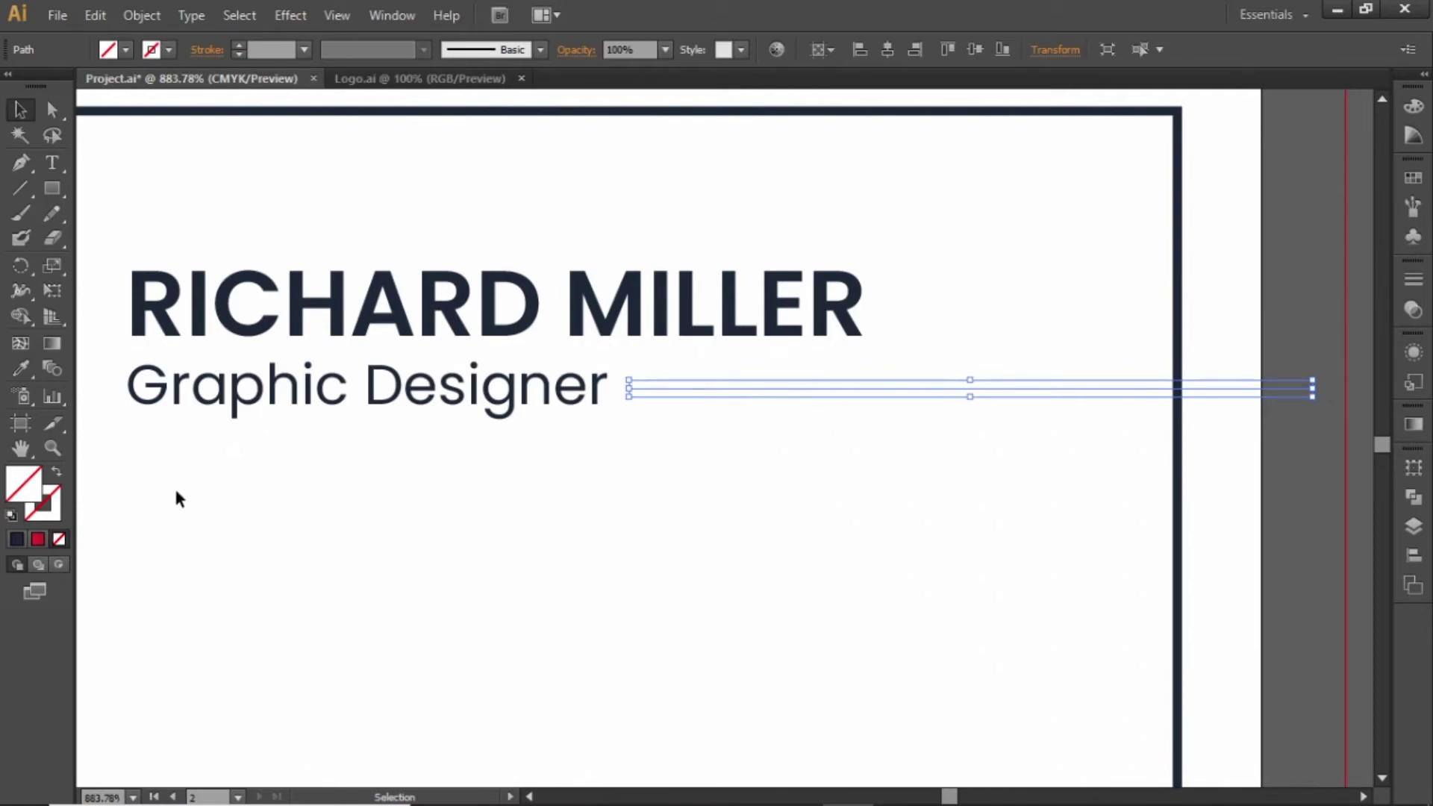
# Give the line a red stroke and fit the whole card in view
pyautogui.click(58, 506)
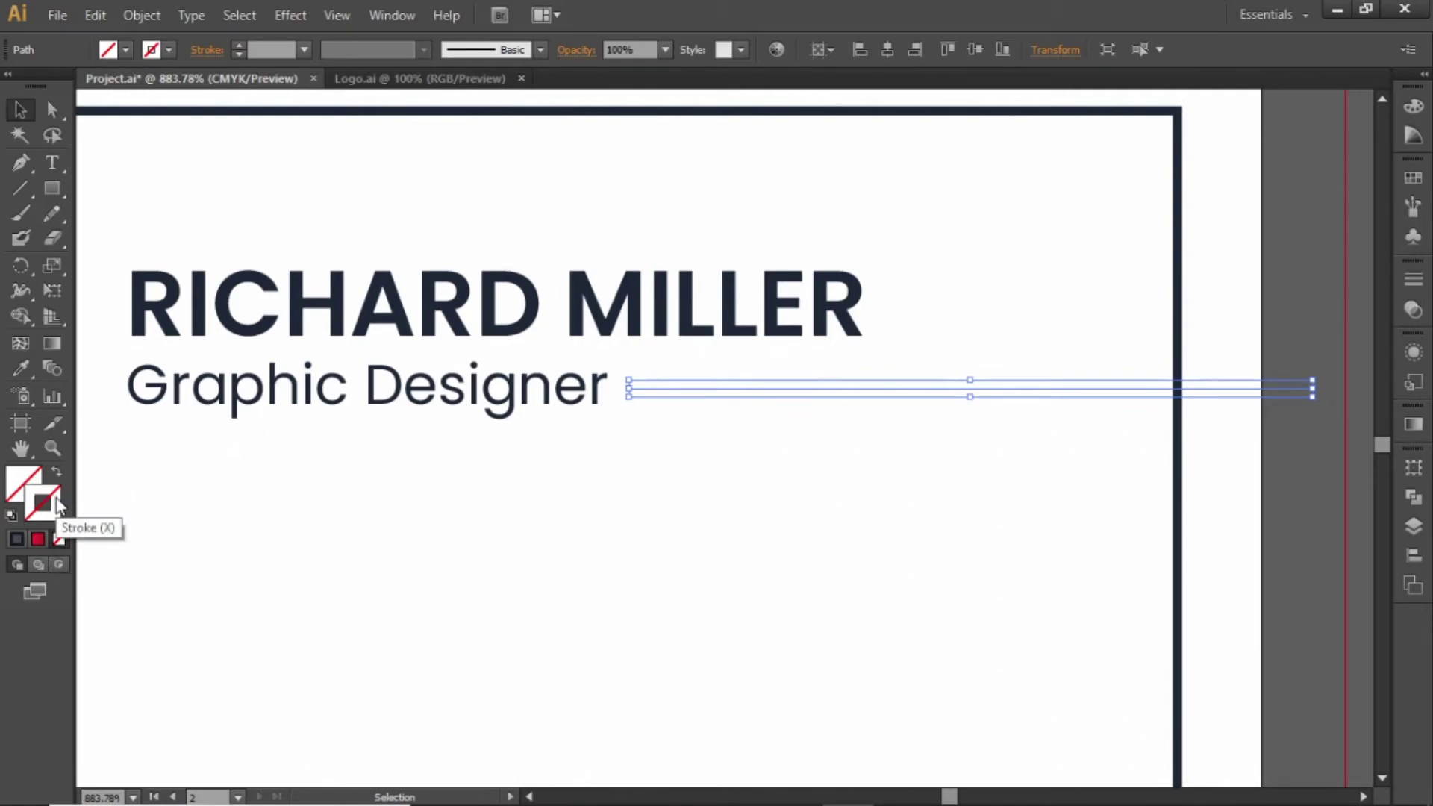
pyautogui.click(1413, 178)
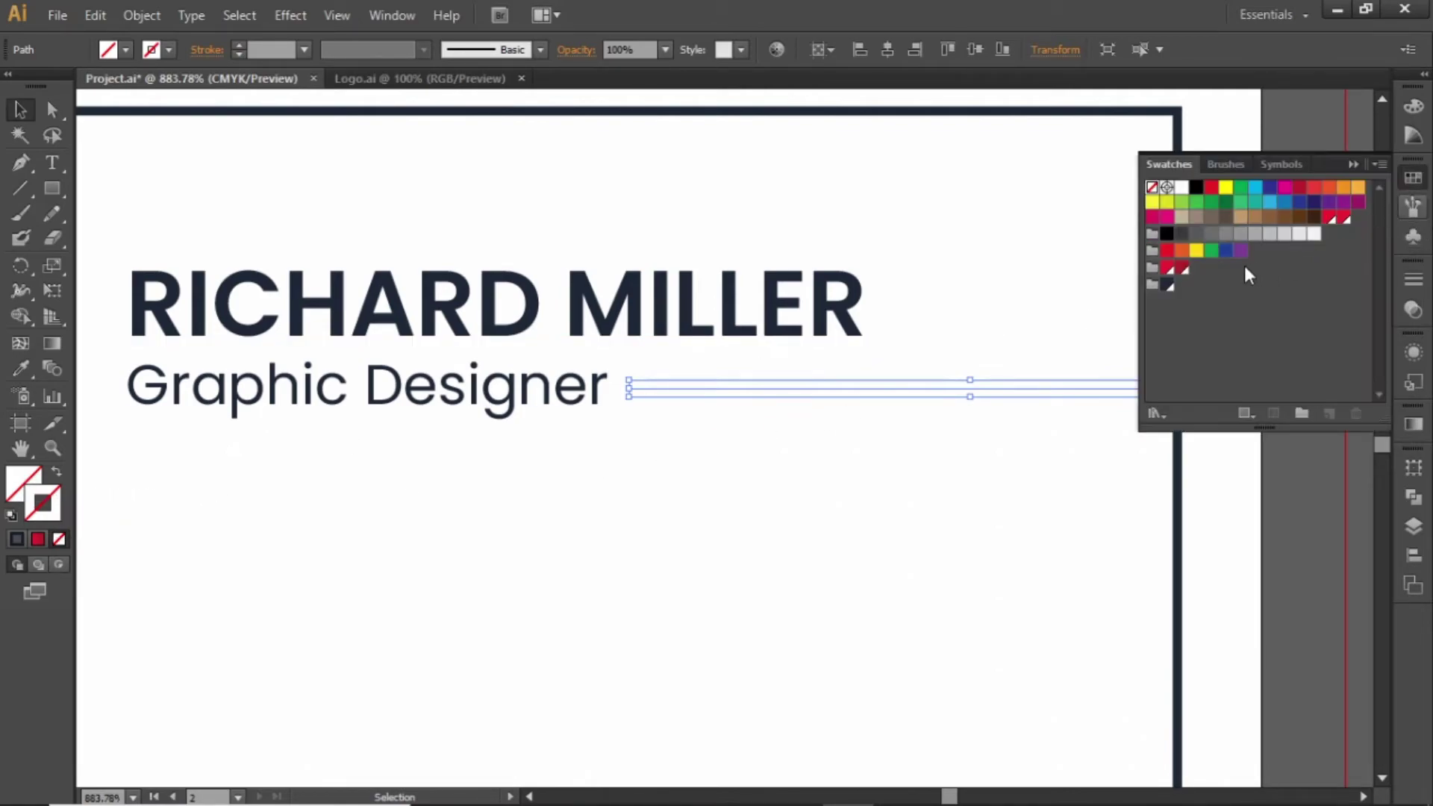
pyautogui.click(1184, 271)
pyautogui.click(1350, 163)
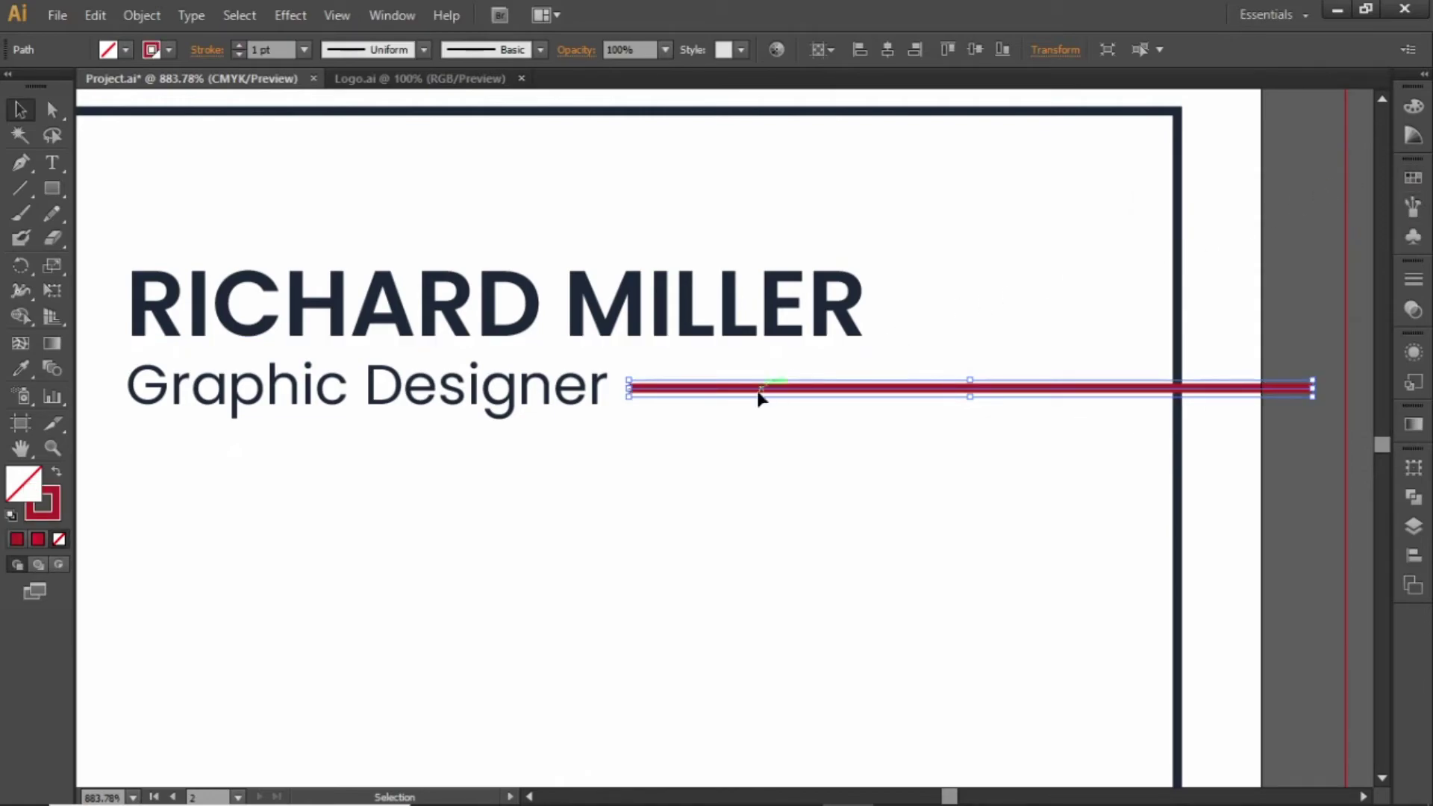
pyautogui.click(750, 450)
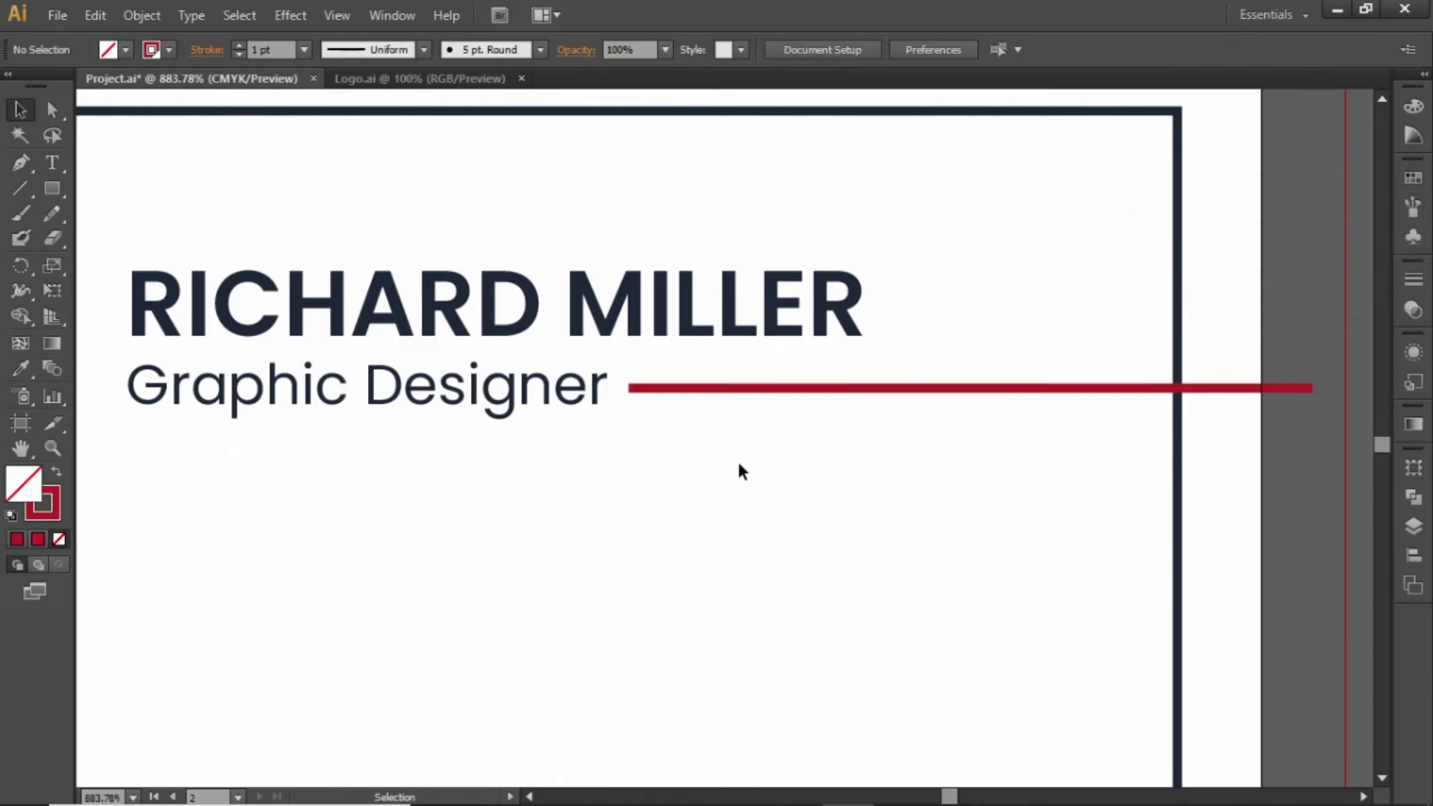
pyautogui.hotkey('ctrl', '0')
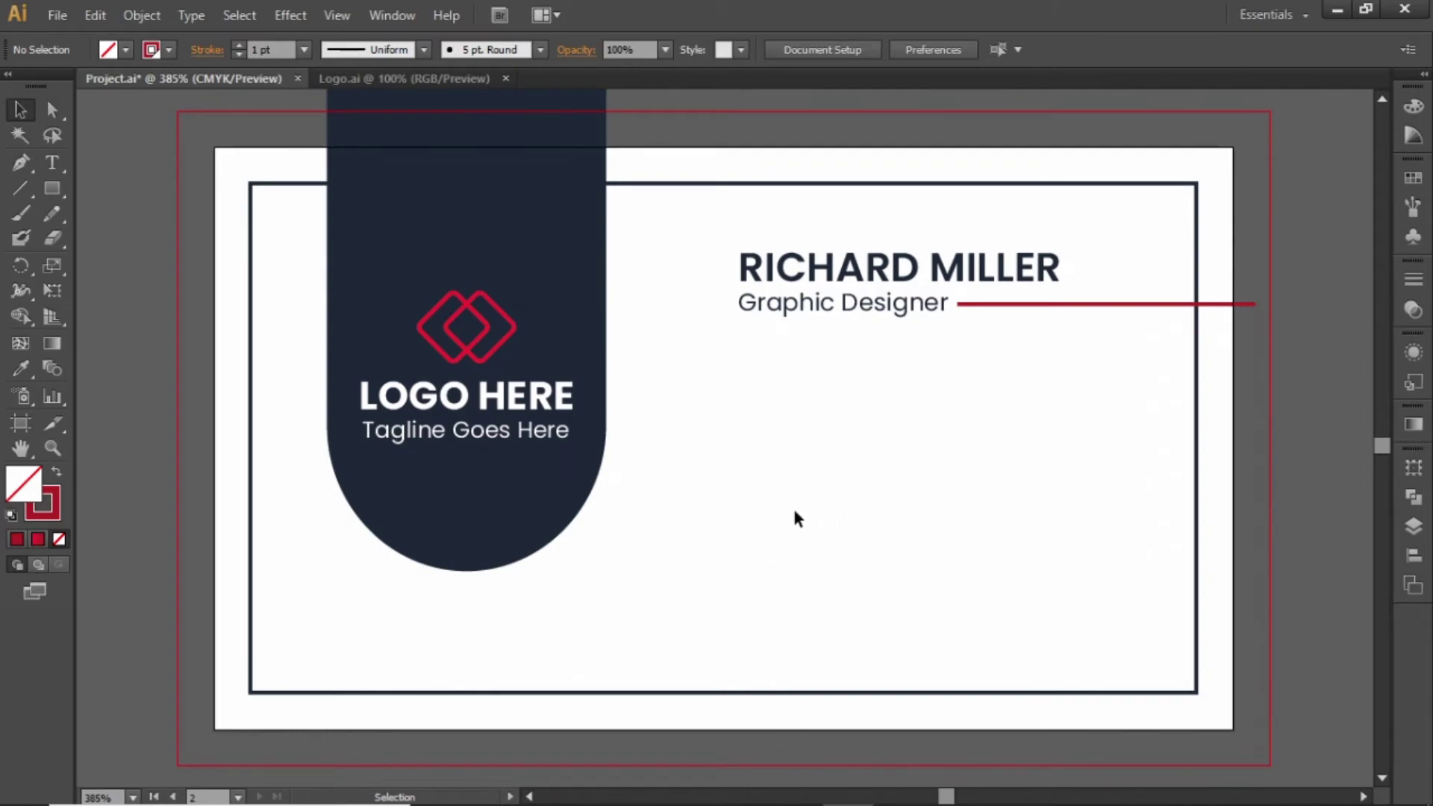
# Paste the phone, location and mail icons and stack them below the Graphic Designer title
pyautogui.hotkey('ctrl', 'v')
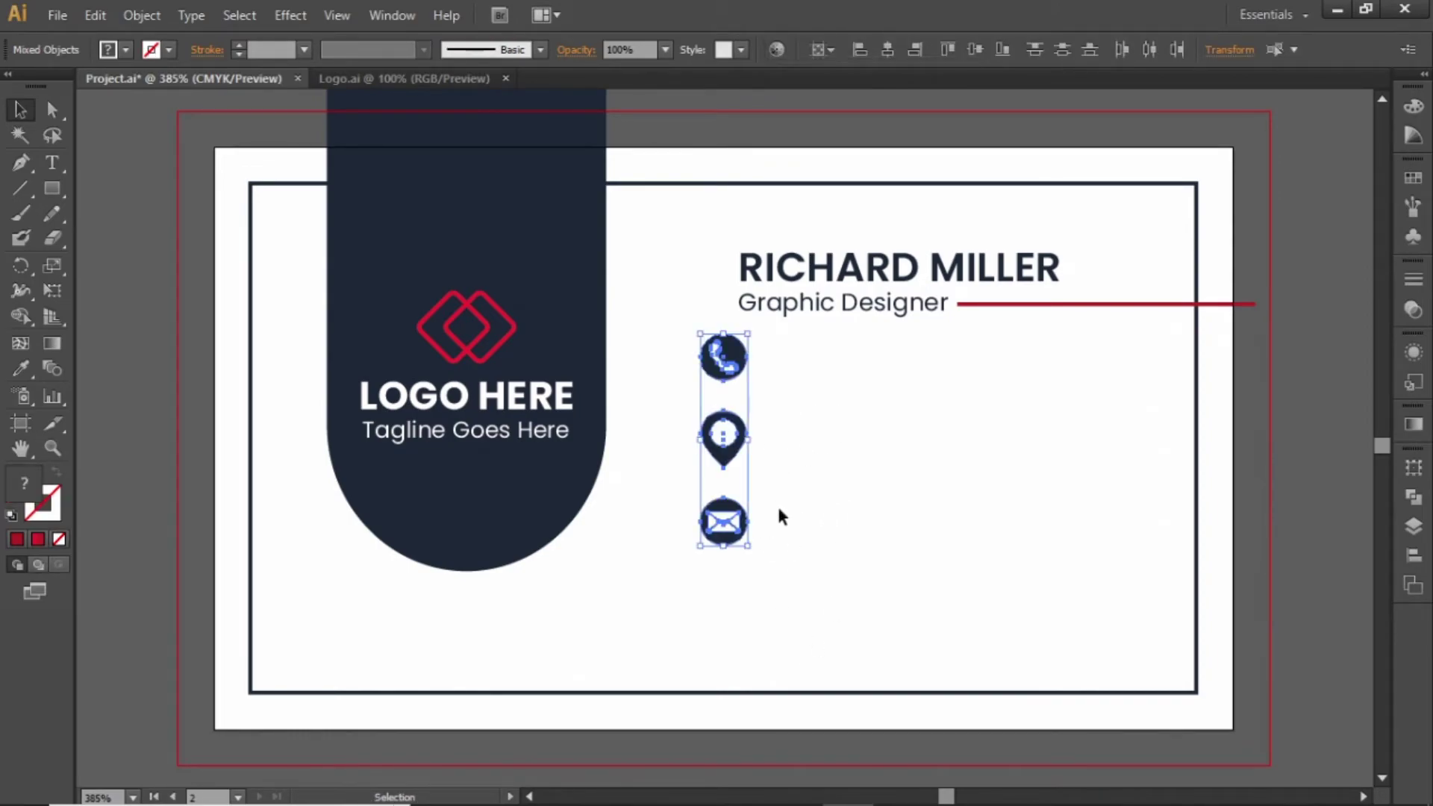
pyautogui.moveTo(737, 455); pyautogui.dragTo(777, 518)
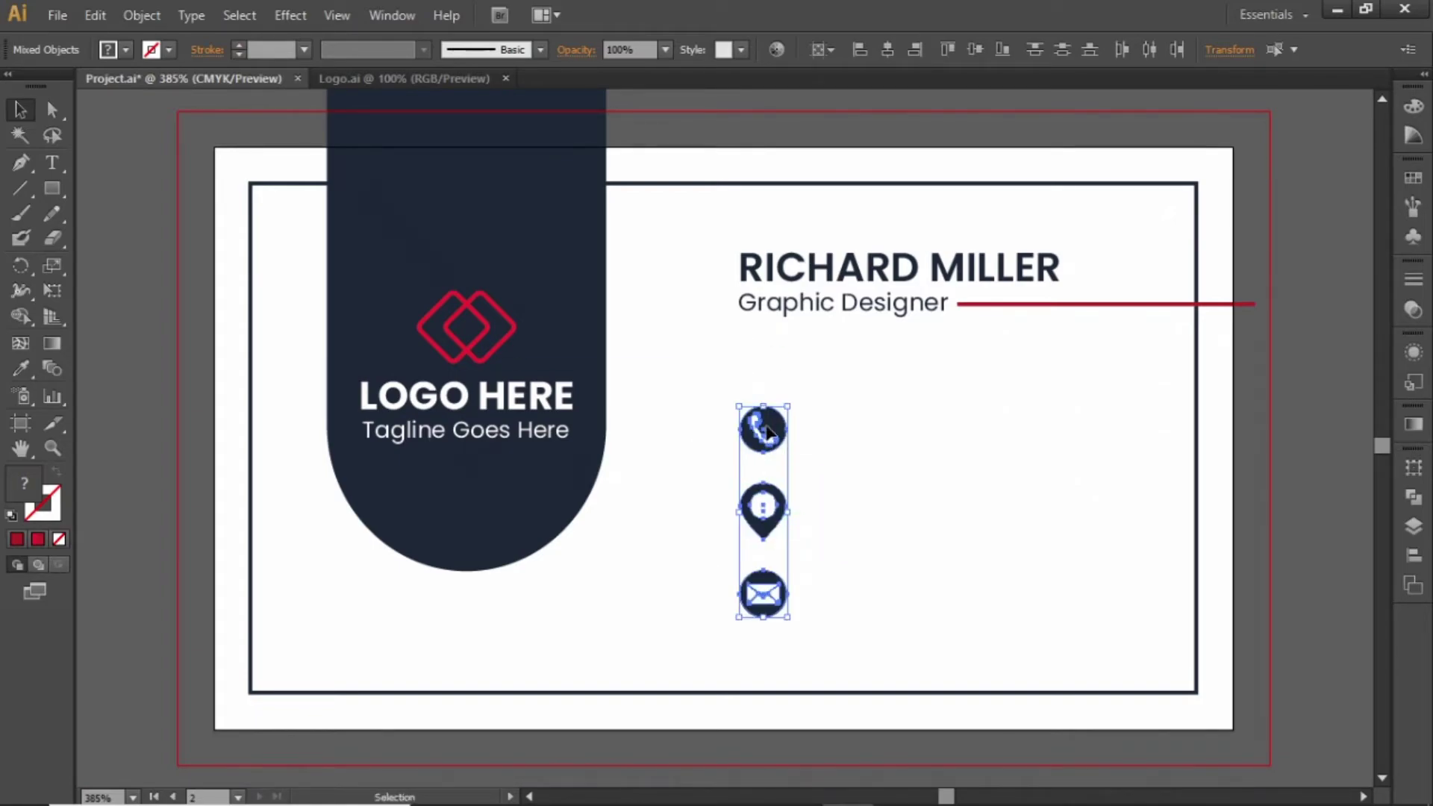
pyautogui.moveTo(765, 431); pyautogui.dragTo(765, 386)
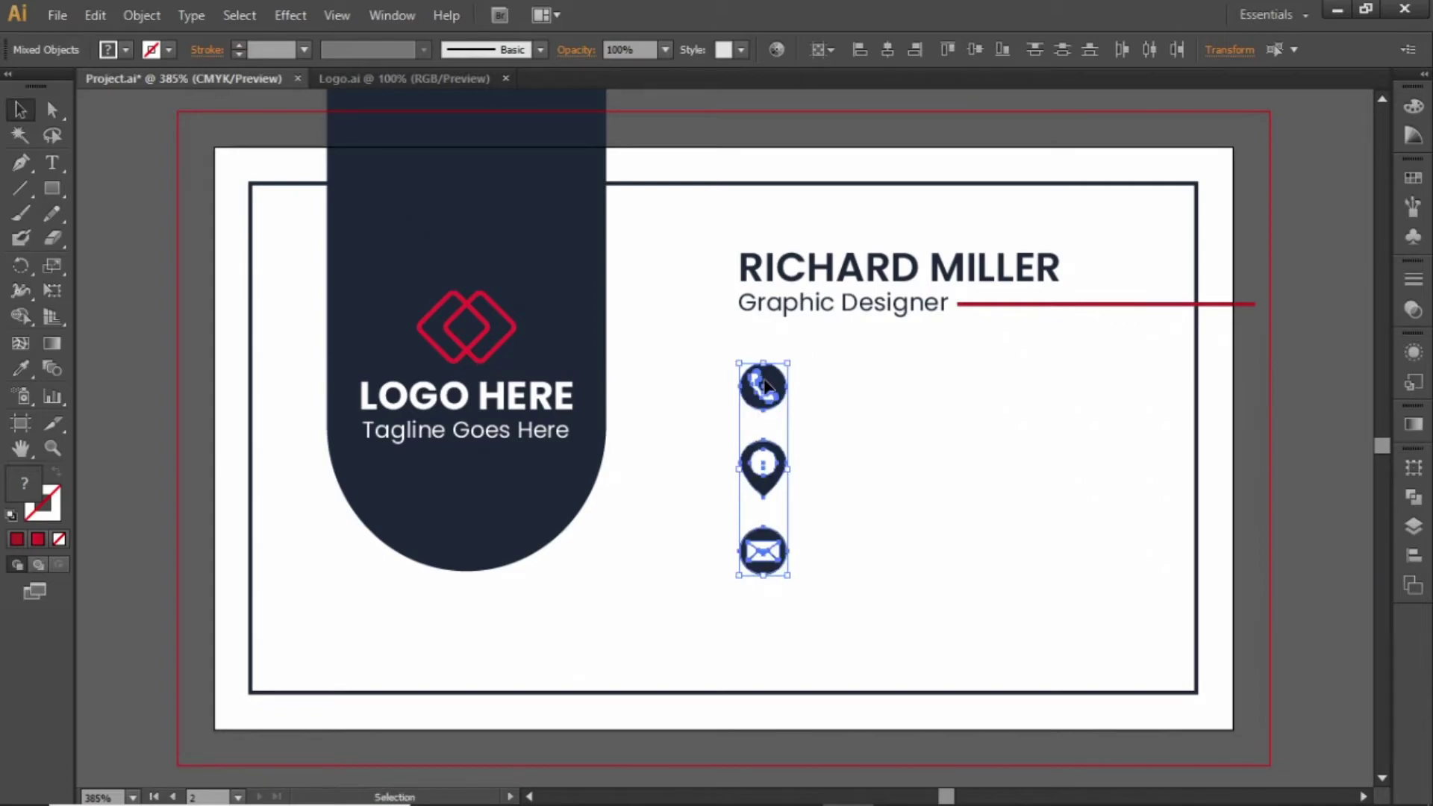
pyautogui.press('Down')
pyautogui.press('Down')
pyautogui.press('Down')
pyautogui.press('Down')
pyautogui.press('Down')
pyautogui.press('Down')
pyautogui.press('Down')
pyautogui.press('Down')
pyautogui.press('Down')
pyautogui.press('Down')
pyautogui.press('Down')
pyautogui.press('Down')
pyautogui.press('Down')
pyautogui.press('Down')
pyautogui.press('Down')
pyautogui.press('Down')
pyautogui.press('Down')
pyautogui.press('Down')
pyautogui.press('Down')
pyautogui.press('Down')
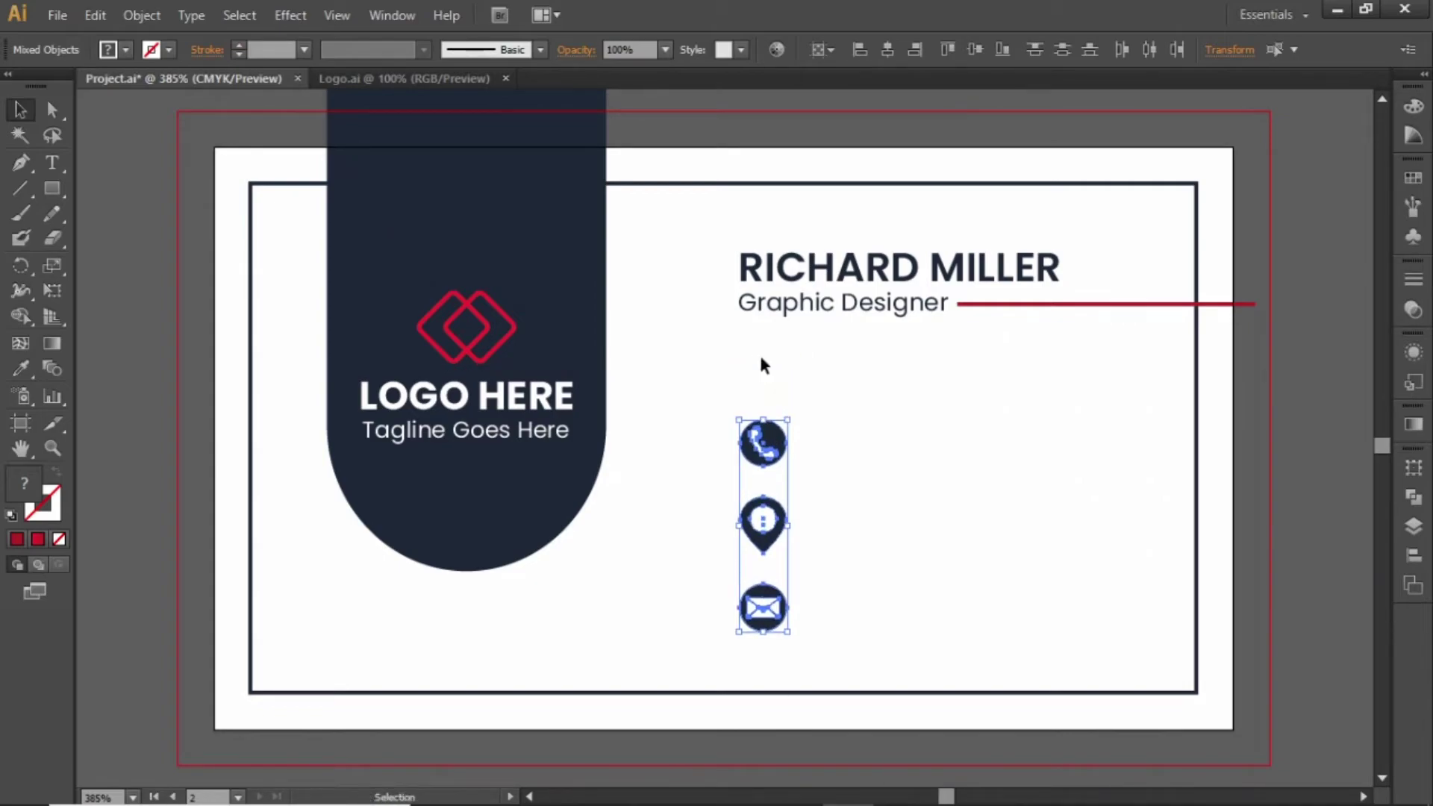
pyautogui.click(789, 379)
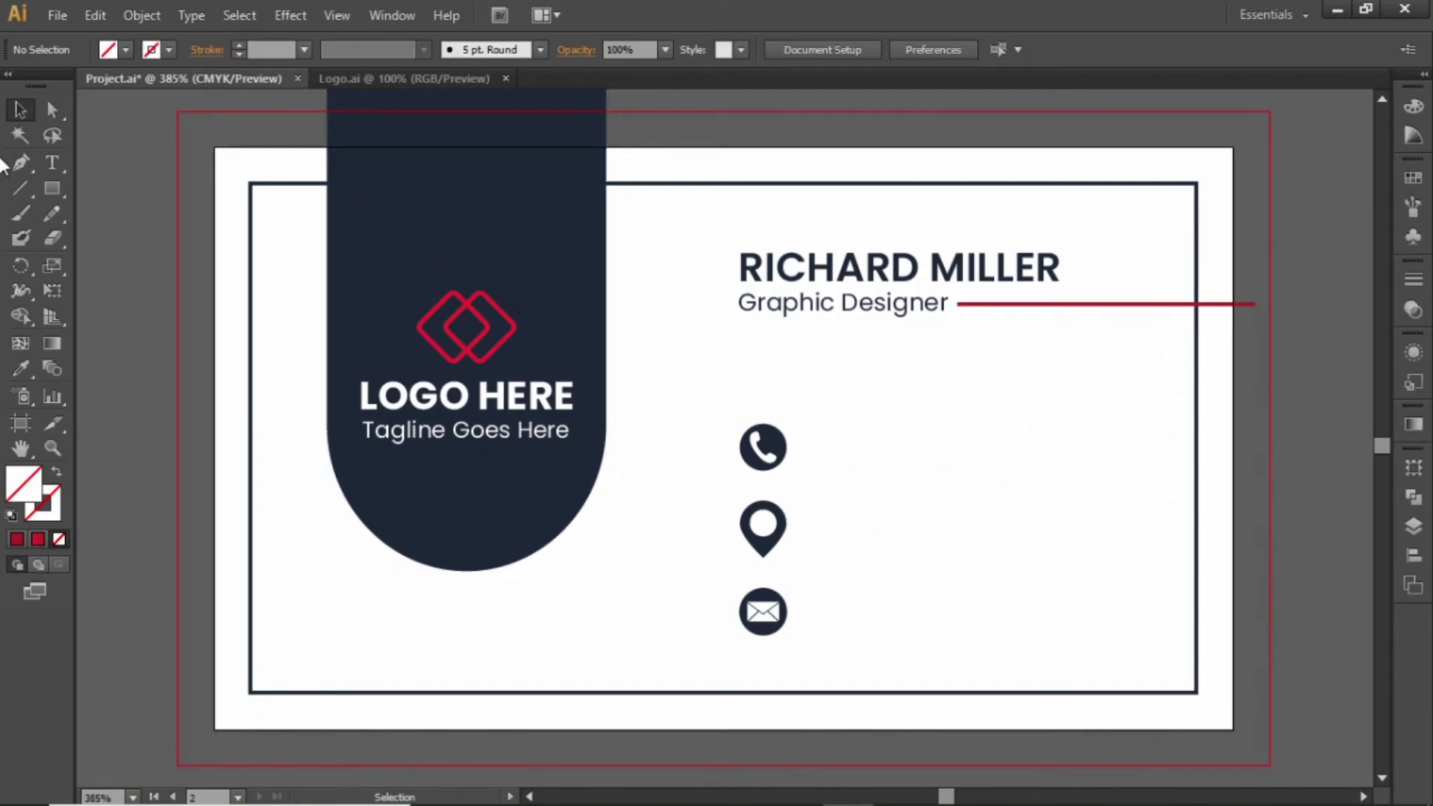
# Copy the title text beside the phone icon and replace it with a phone number
pyautogui.click(831, 314)
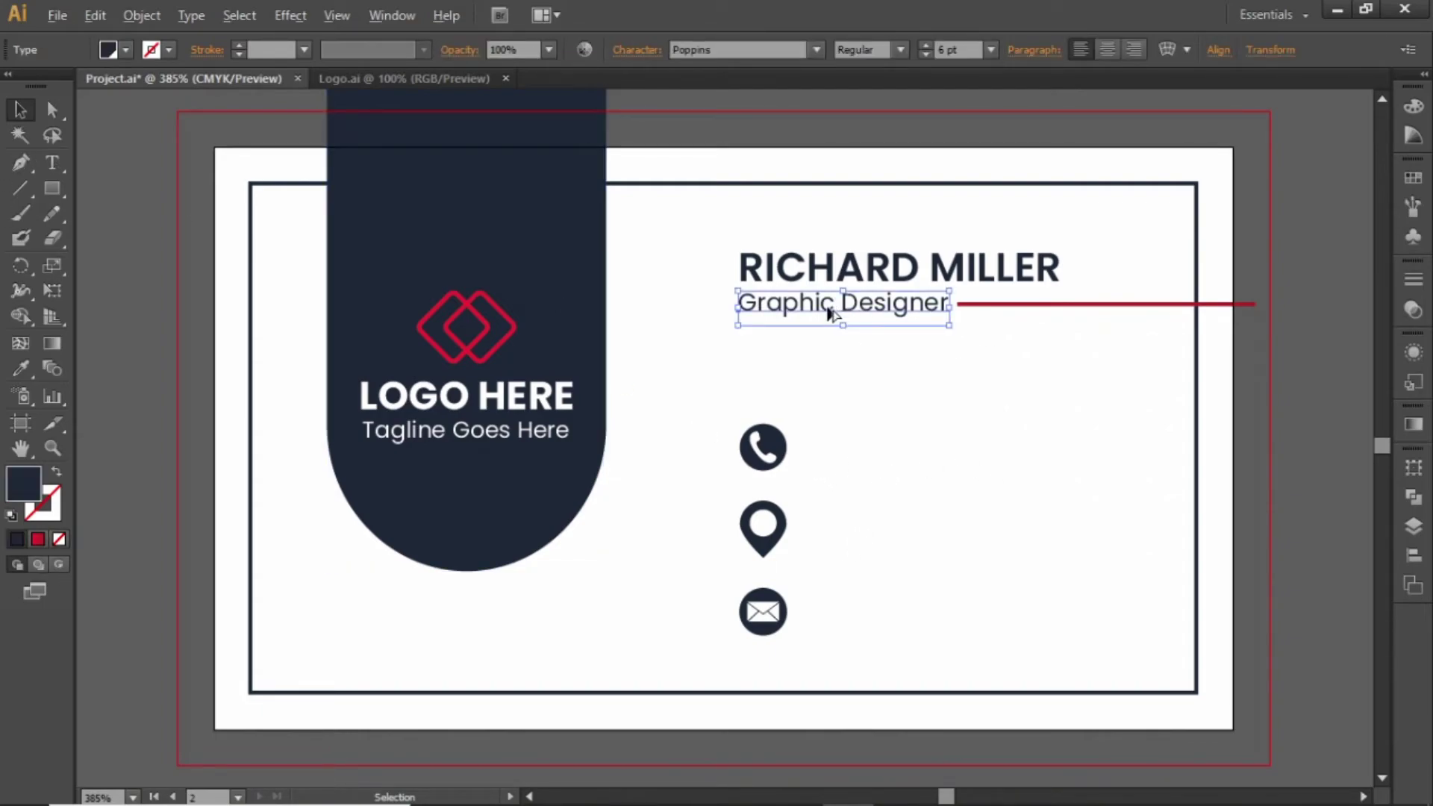
pyautogui.moveTo(831, 314); pyautogui.dragTo(896, 456)
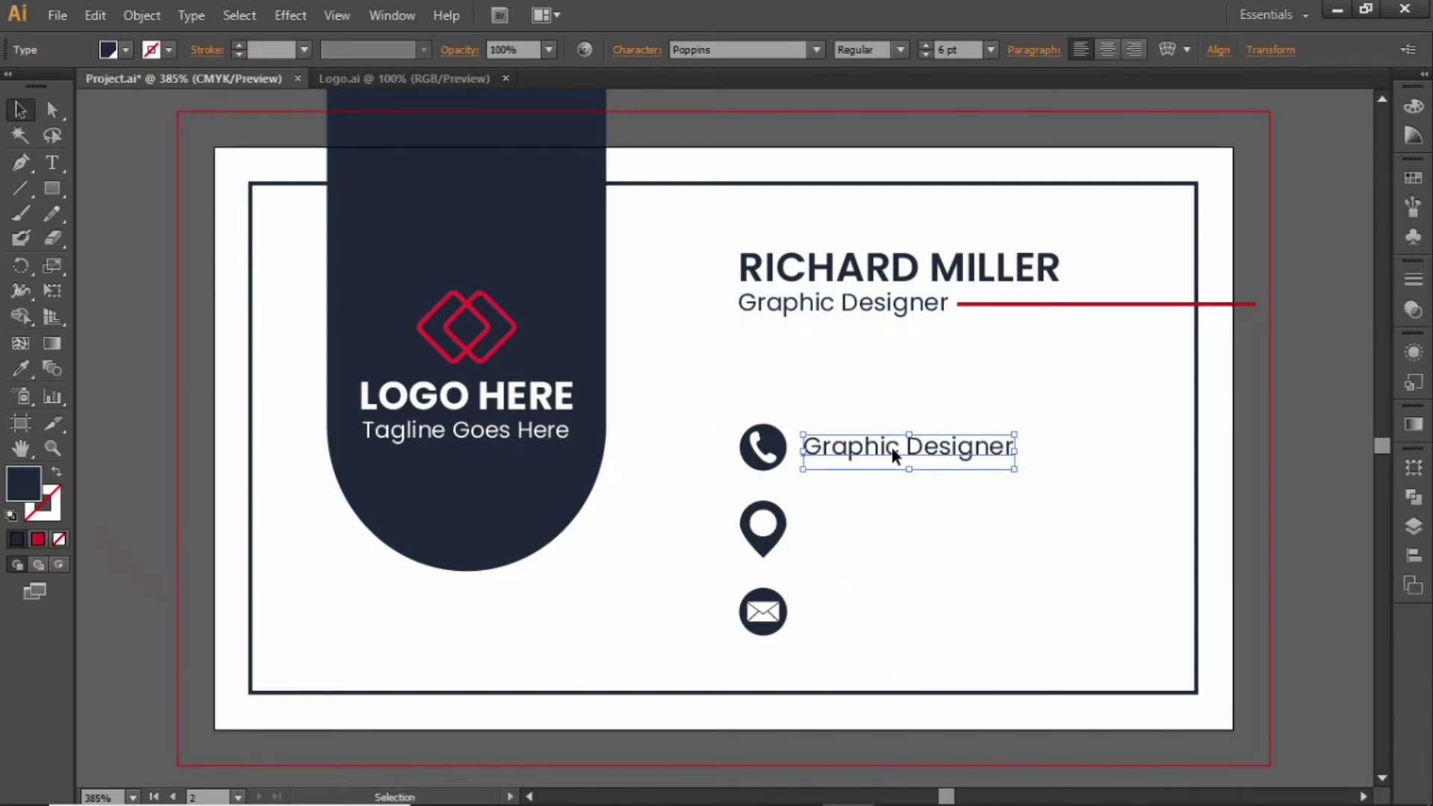
pyautogui.doubleClick(891, 446)
pyautogui.hotkey('ctrl', 'a')
pyautogui.press('BackSpace')
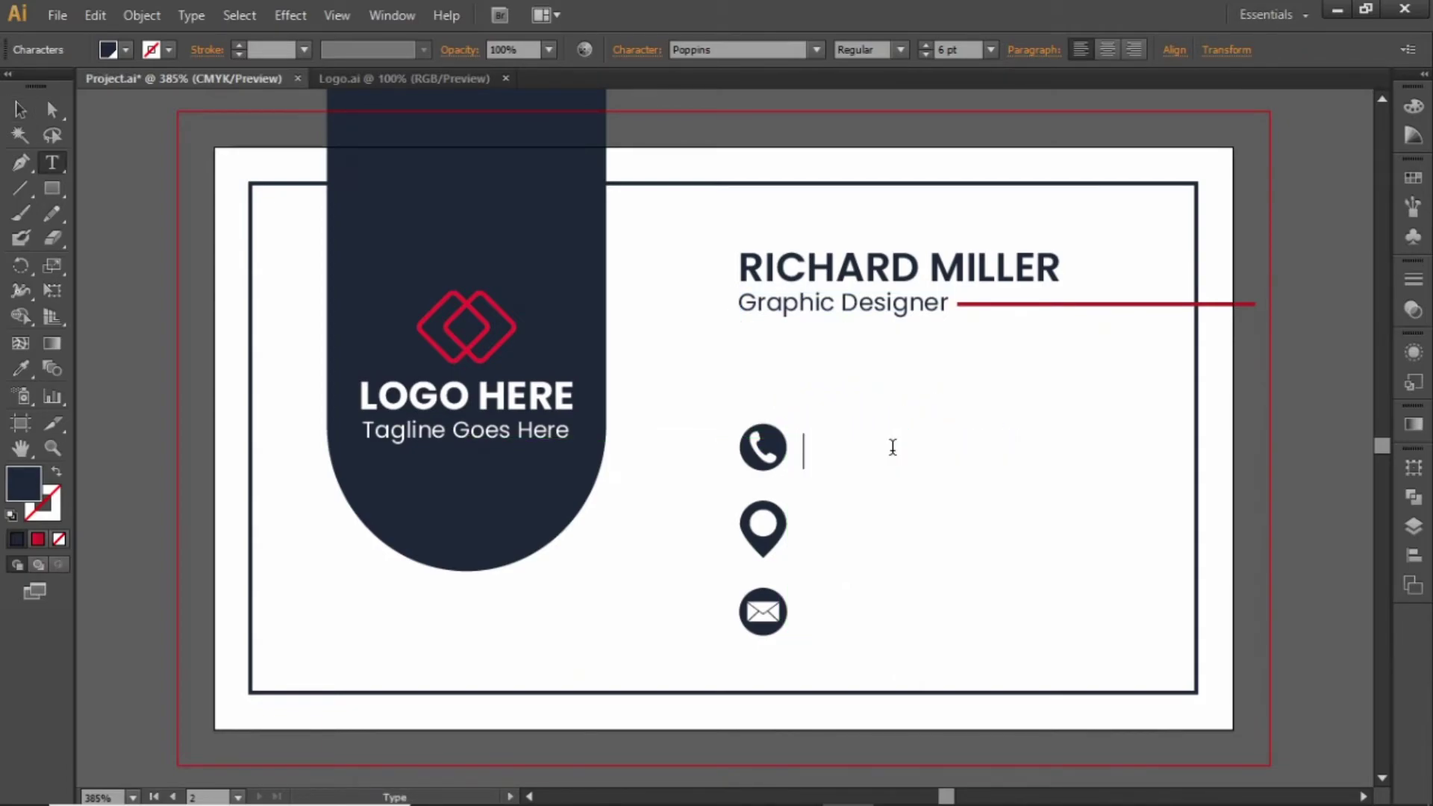
pyautogui.write('+00123 45')
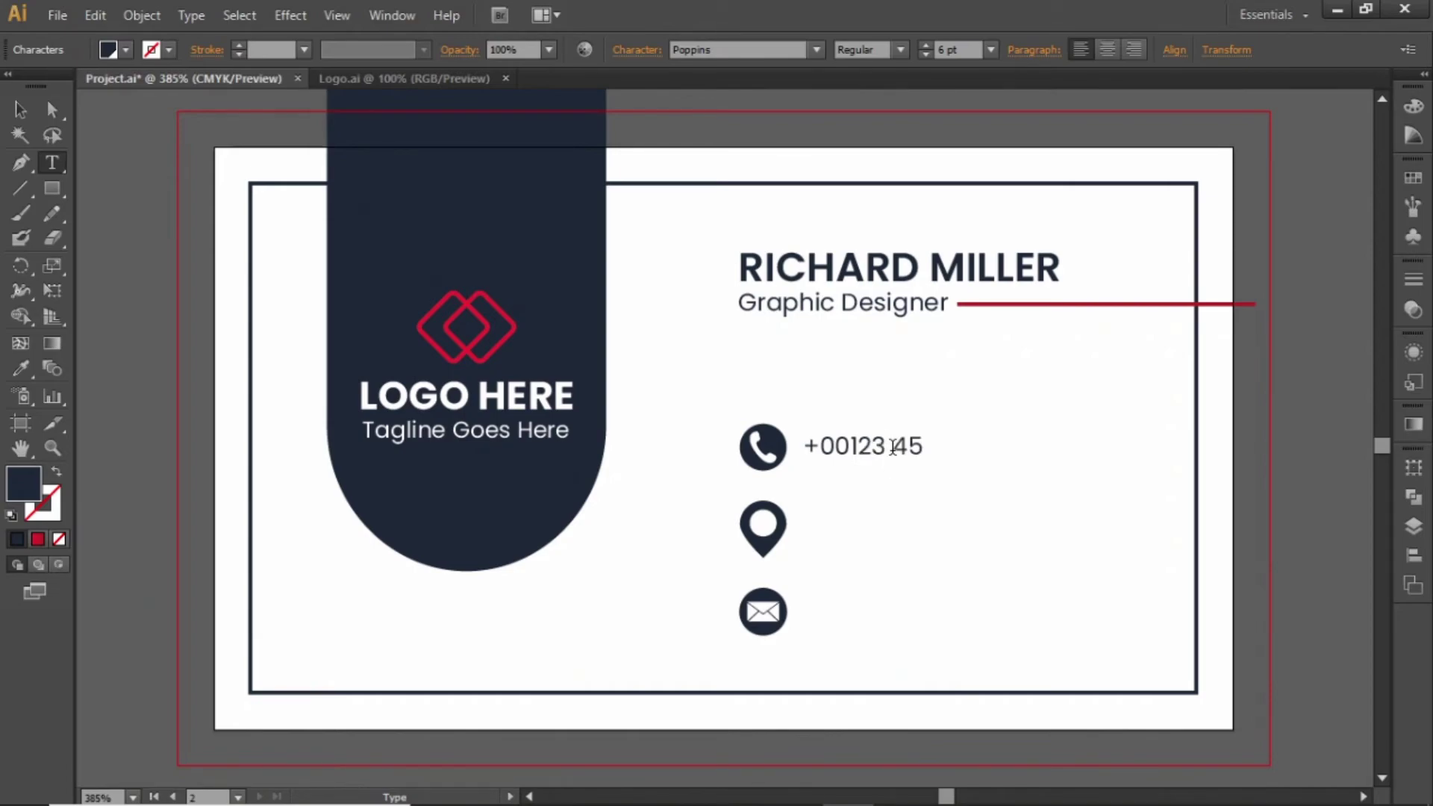
pyautogui.write('67 8910')
pyautogui.press('Escape')
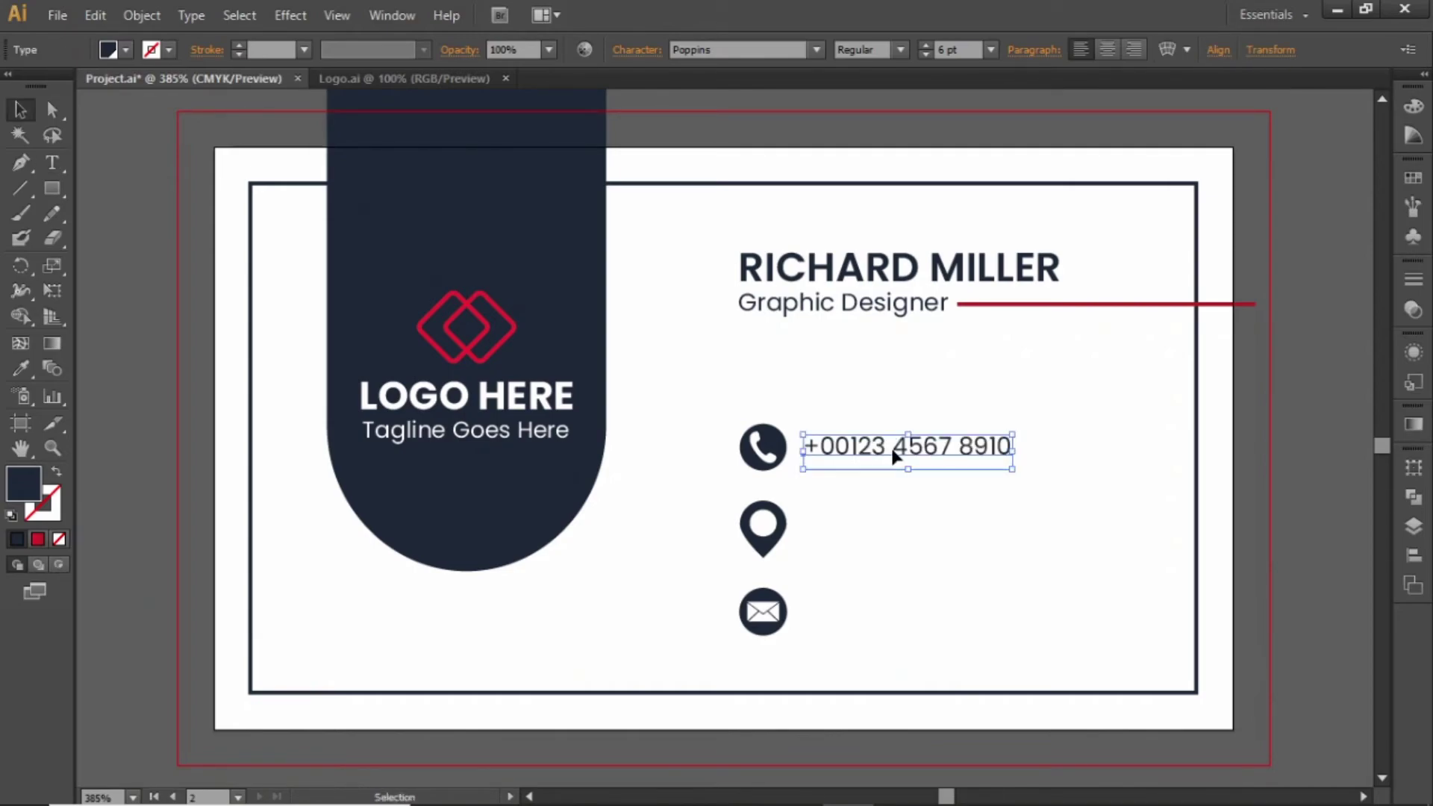
pyautogui.click(980, 535)
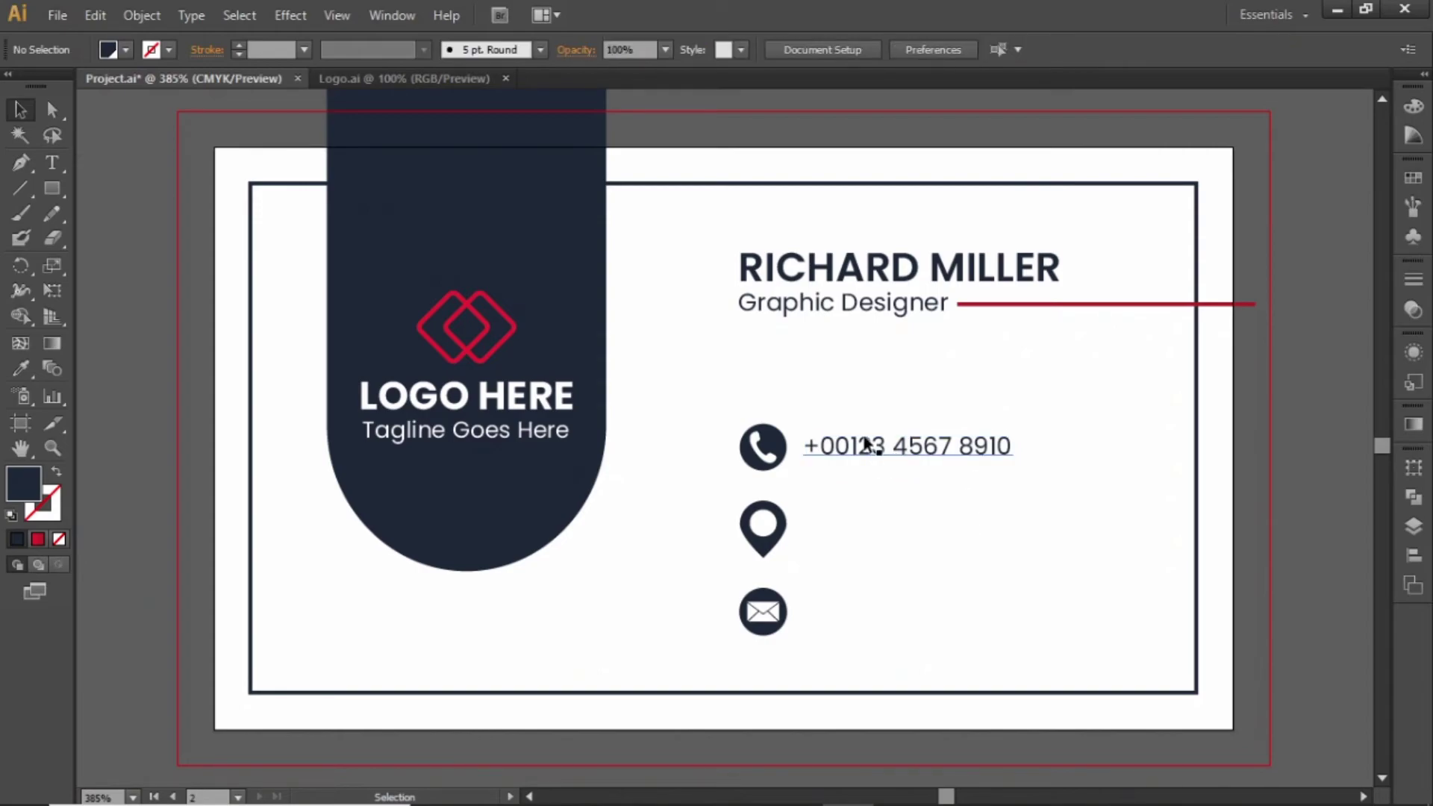
pyautogui.click(870, 452)
# Copy the phone line beside the location icon, paste in the two-line address and align it
pyautogui.moveTo(874, 457); pyautogui.dragTo(873, 539)
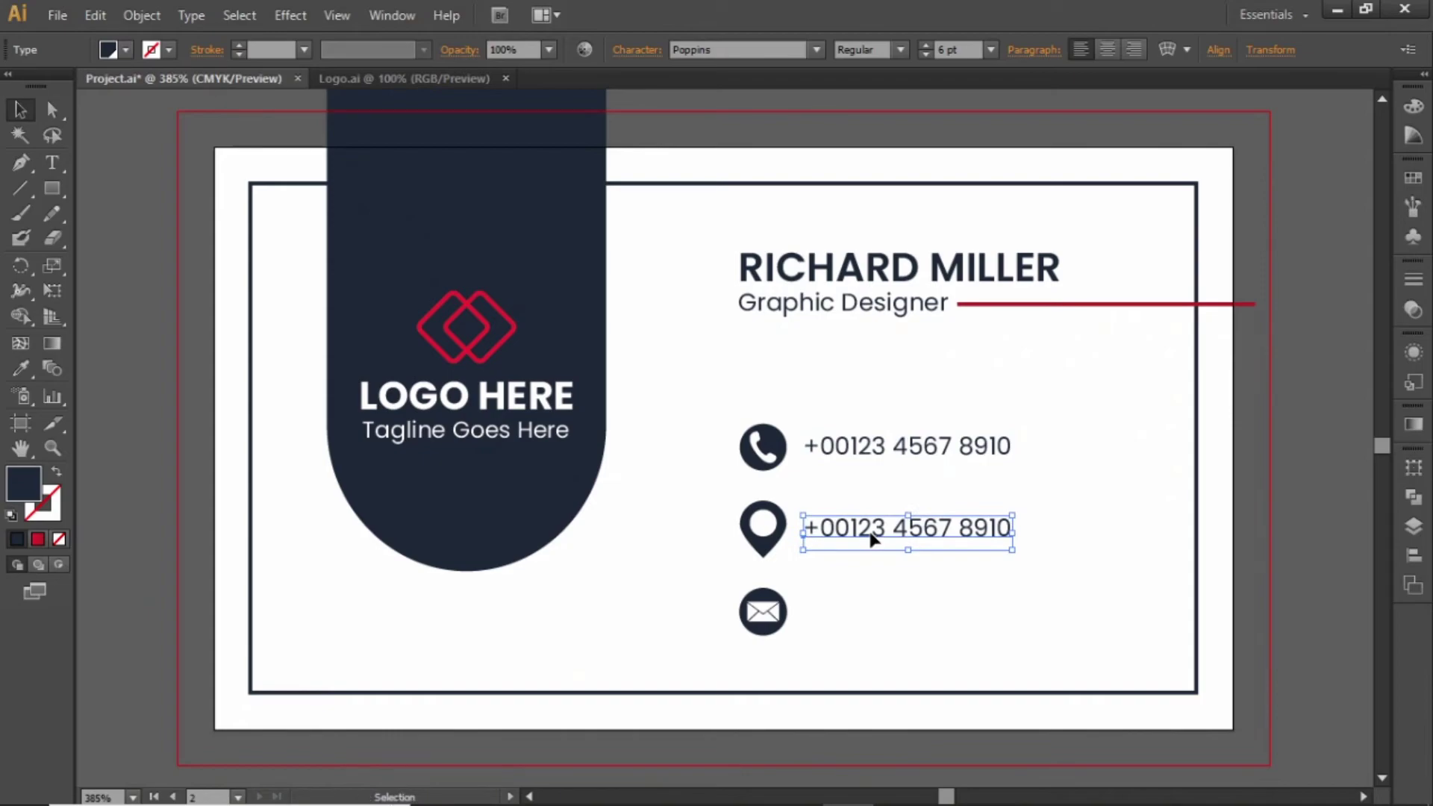
pyautogui.doubleClick(874, 538)
pyautogui.hotkey('ctrl', 'a')
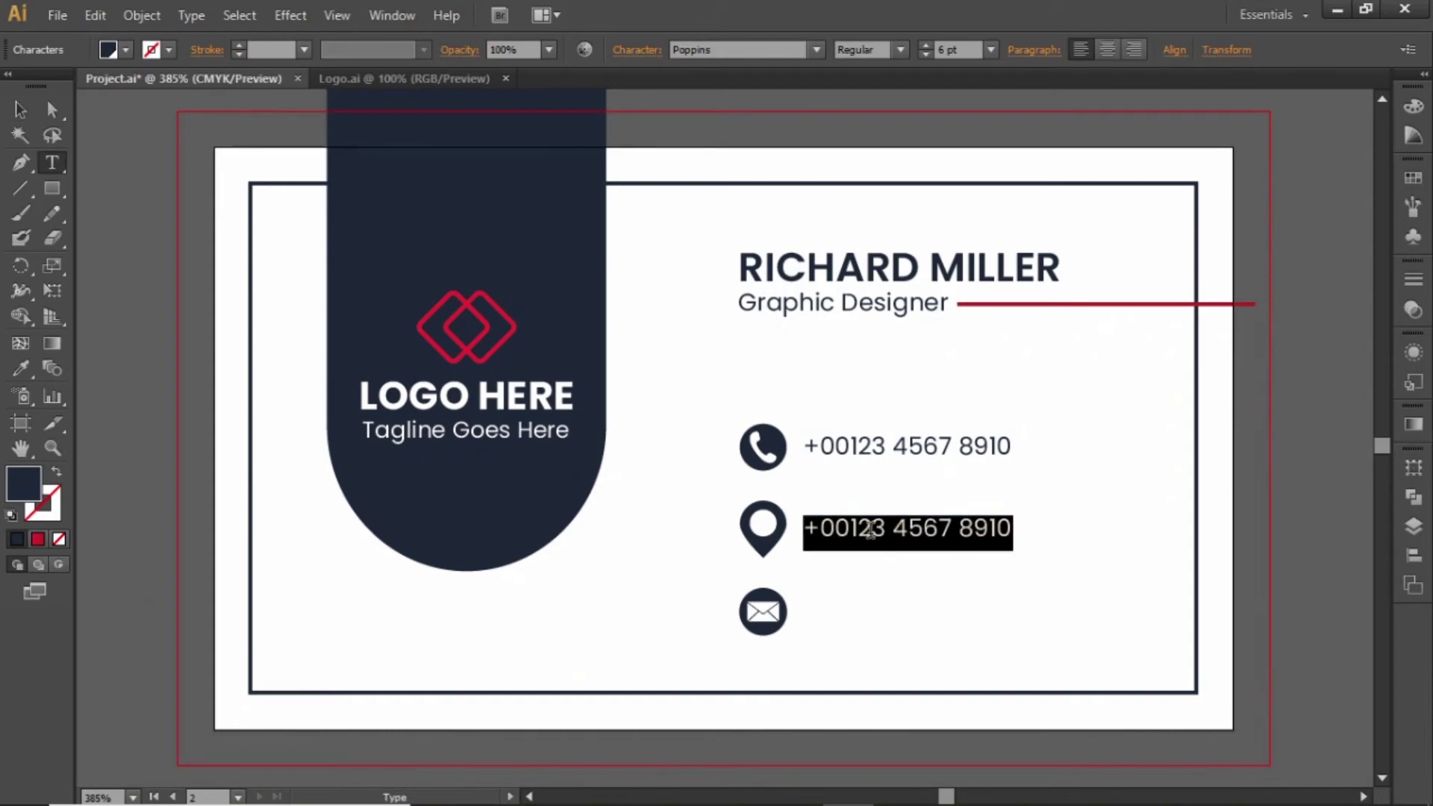
pyautogui.press('Escape')
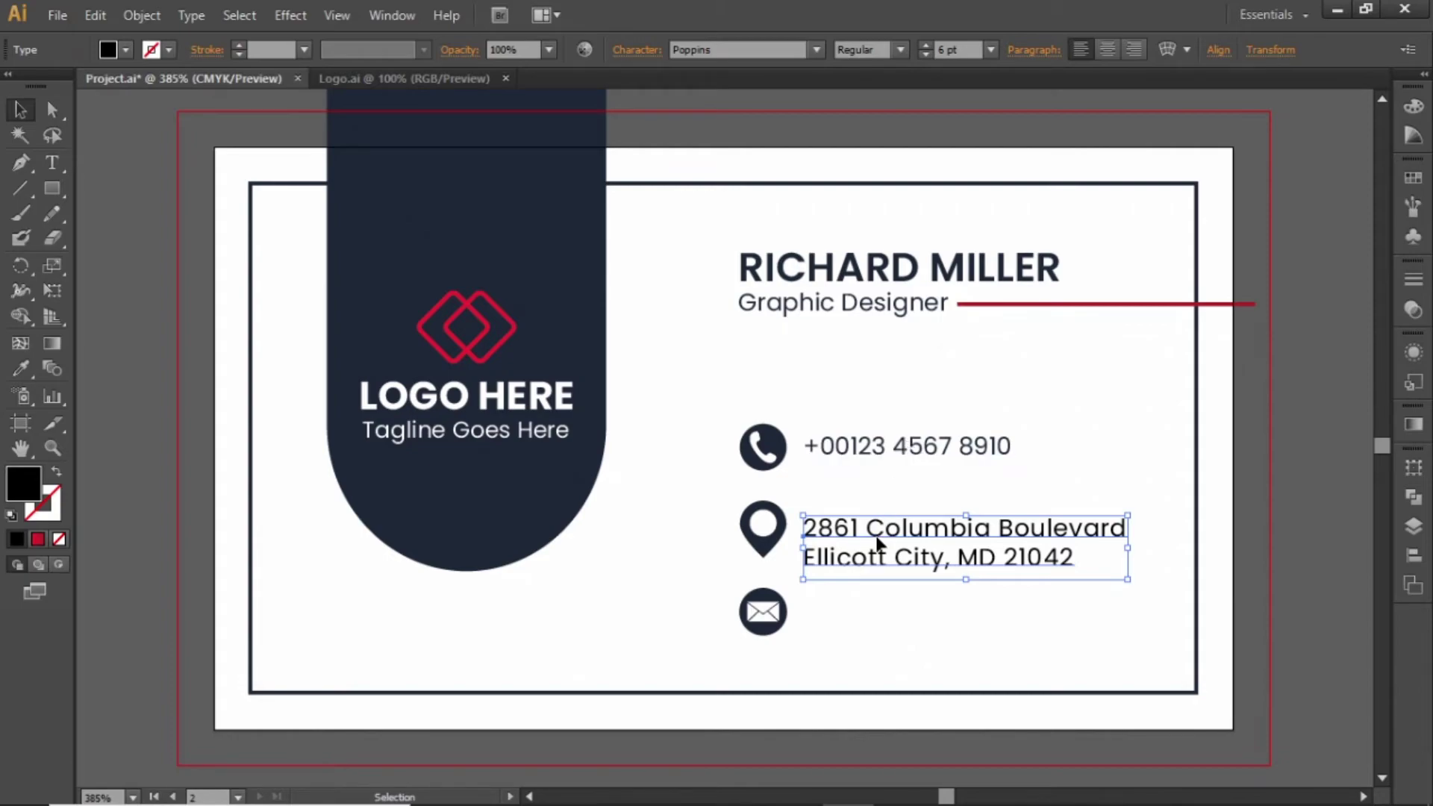
pyautogui.moveTo(878, 541); pyautogui.dragTo(879, 527)
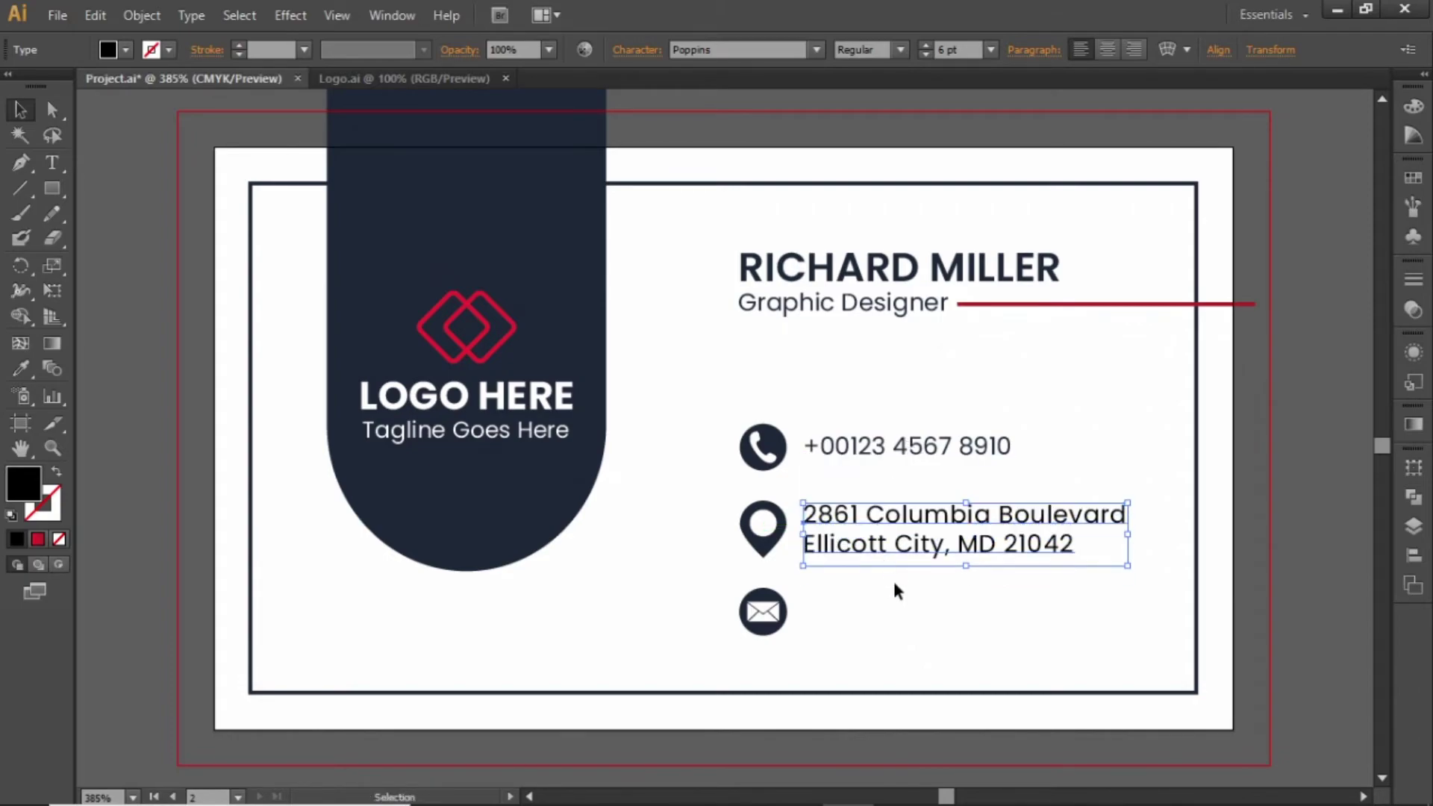
pyautogui.click(916, 624)
# Copy the phone line beside the mail icon and replace it with the e-mail address
pyautogui.click(892, 444)
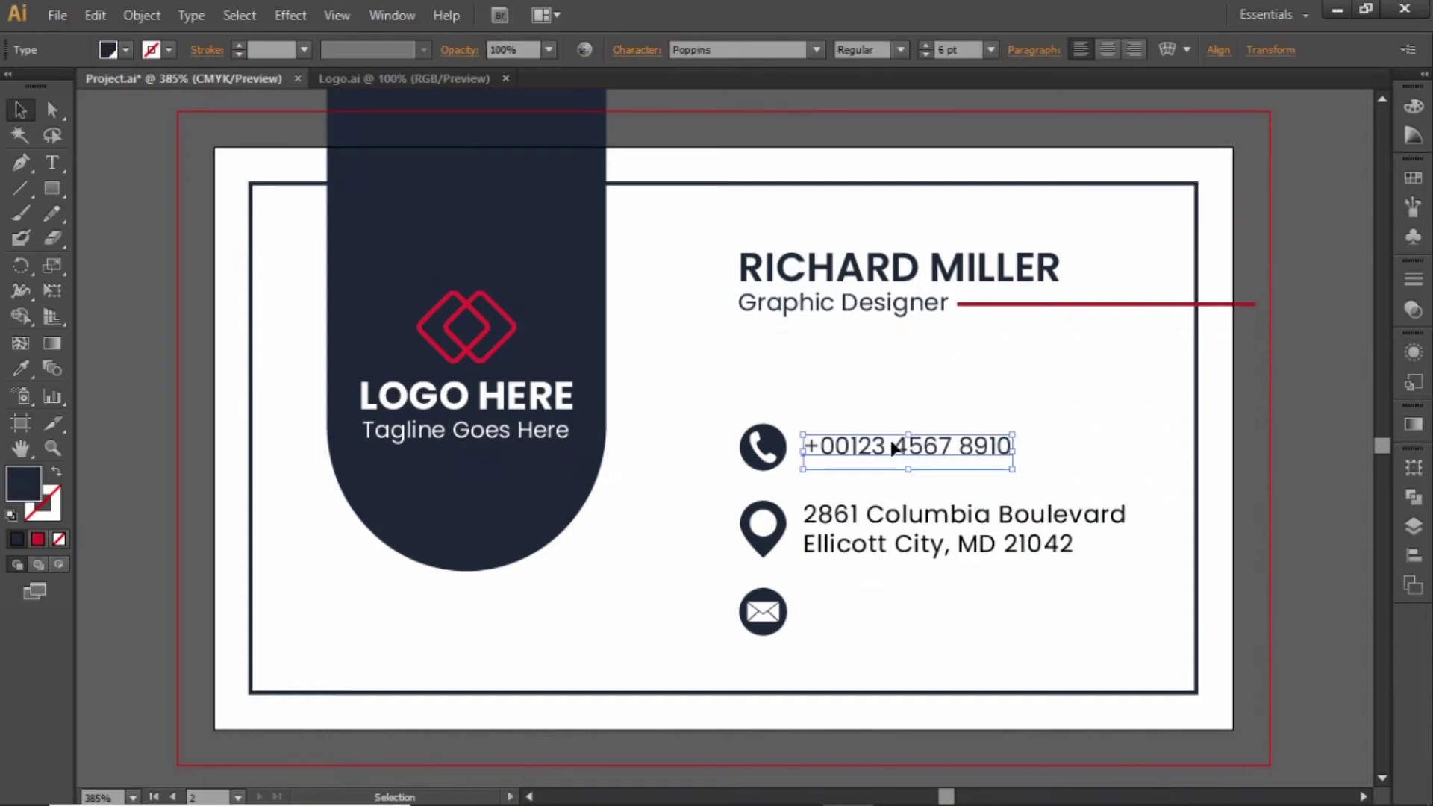
pyautogui.moveTo(892, 448); pyautogui.dragTo(892, 611)
pyautogui.press('t')
pyautogui.click(885, 599)
pyautogui.hotkey('ctrl', 'a')
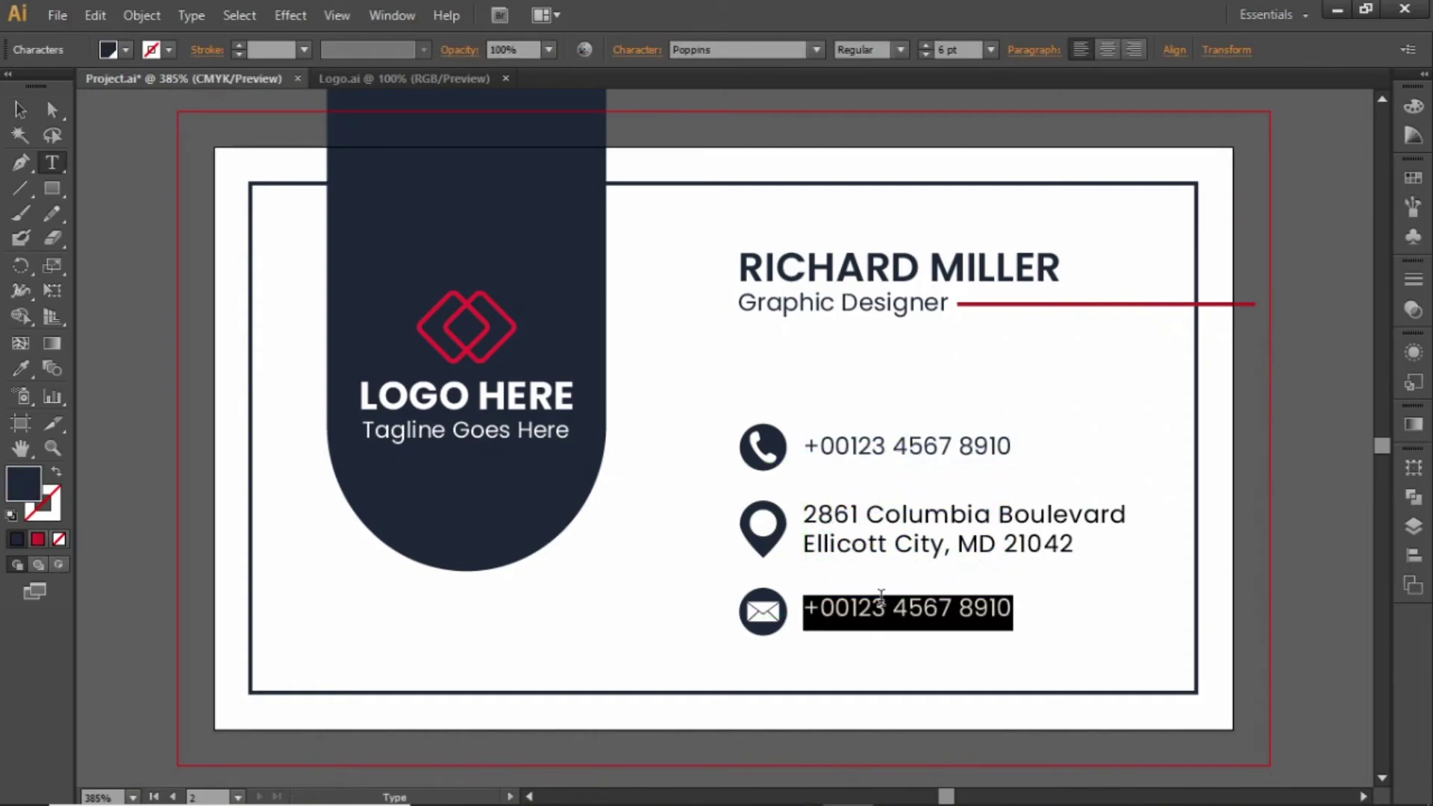
pyautogui.write('username@')
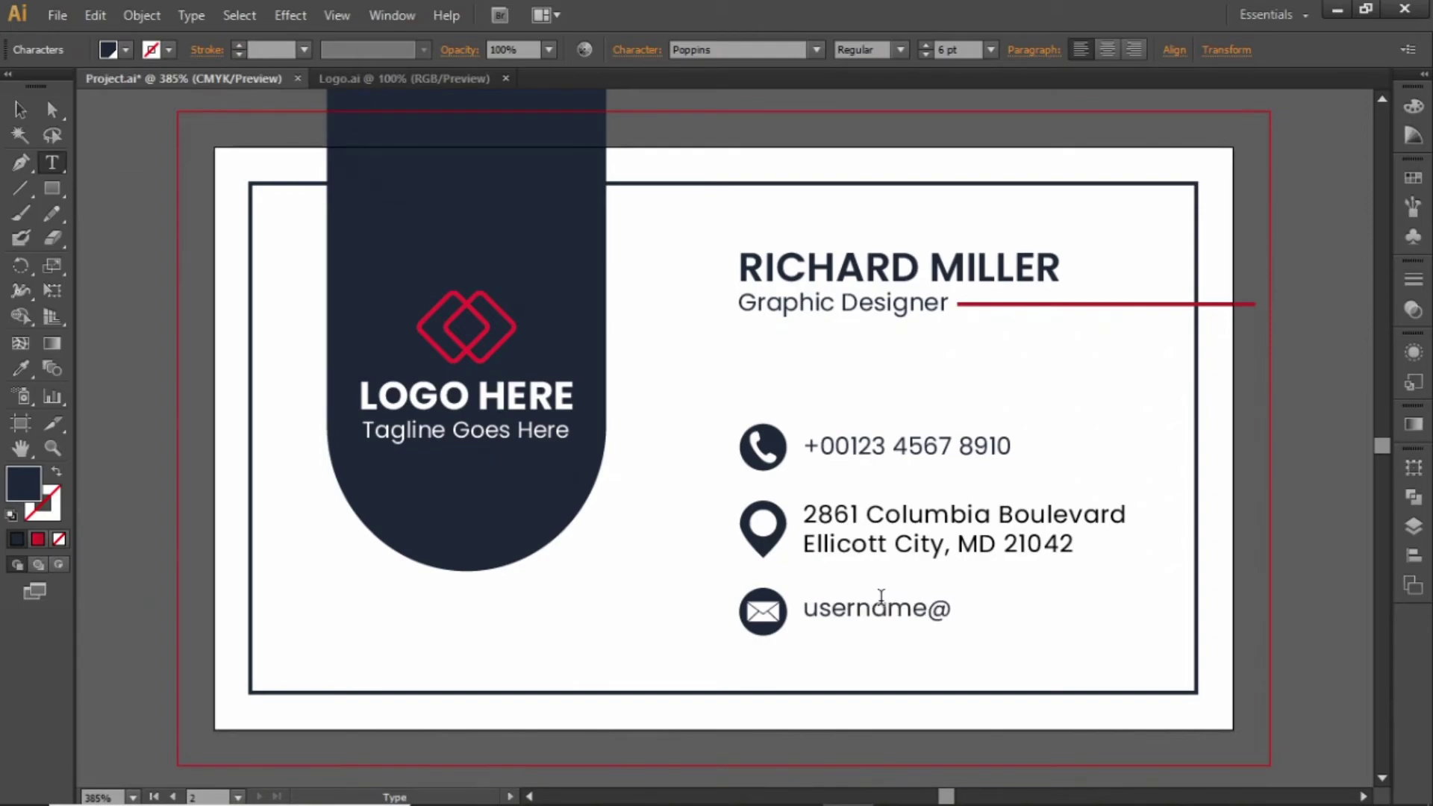
pyautogui.write('email.com')
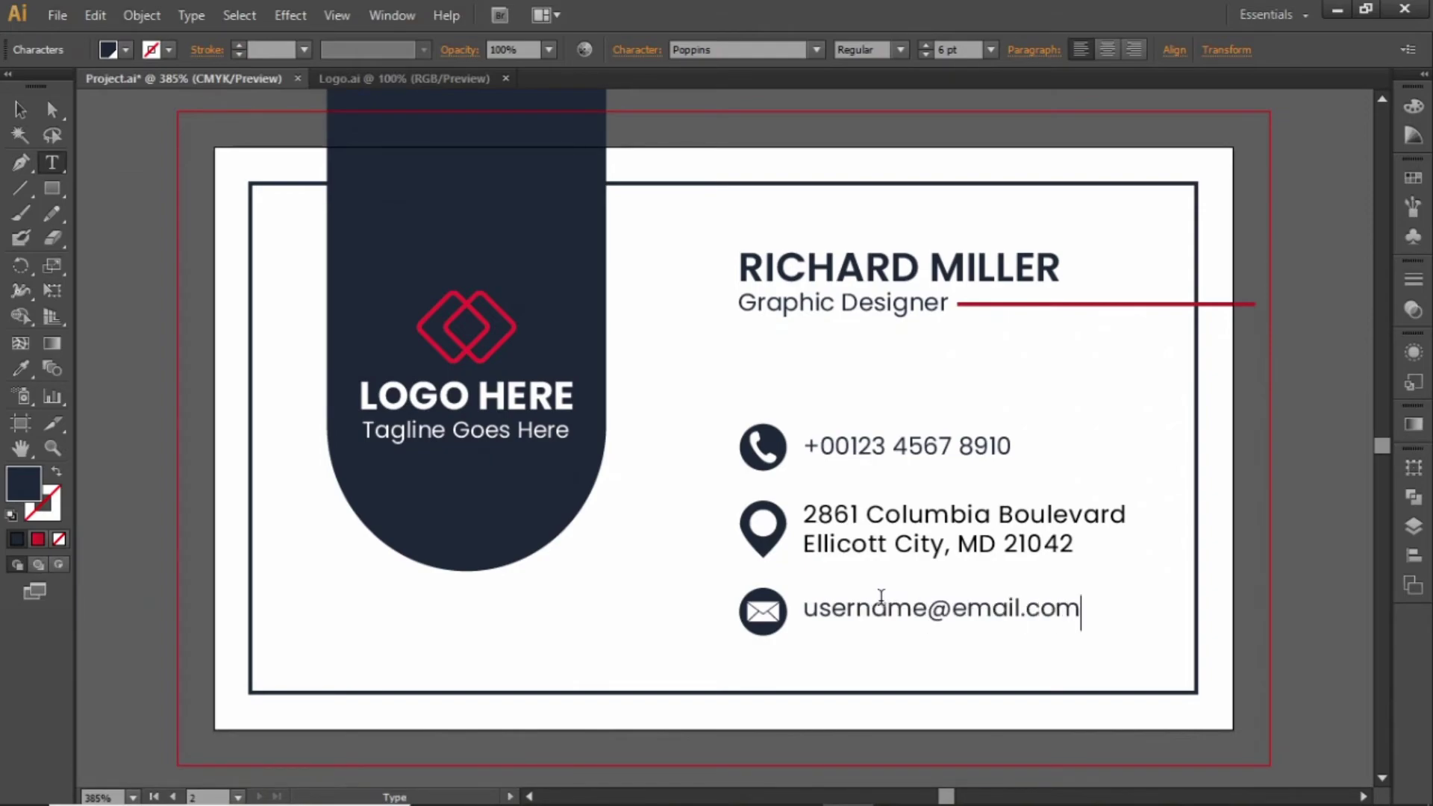
pyautogui.press('Escape')
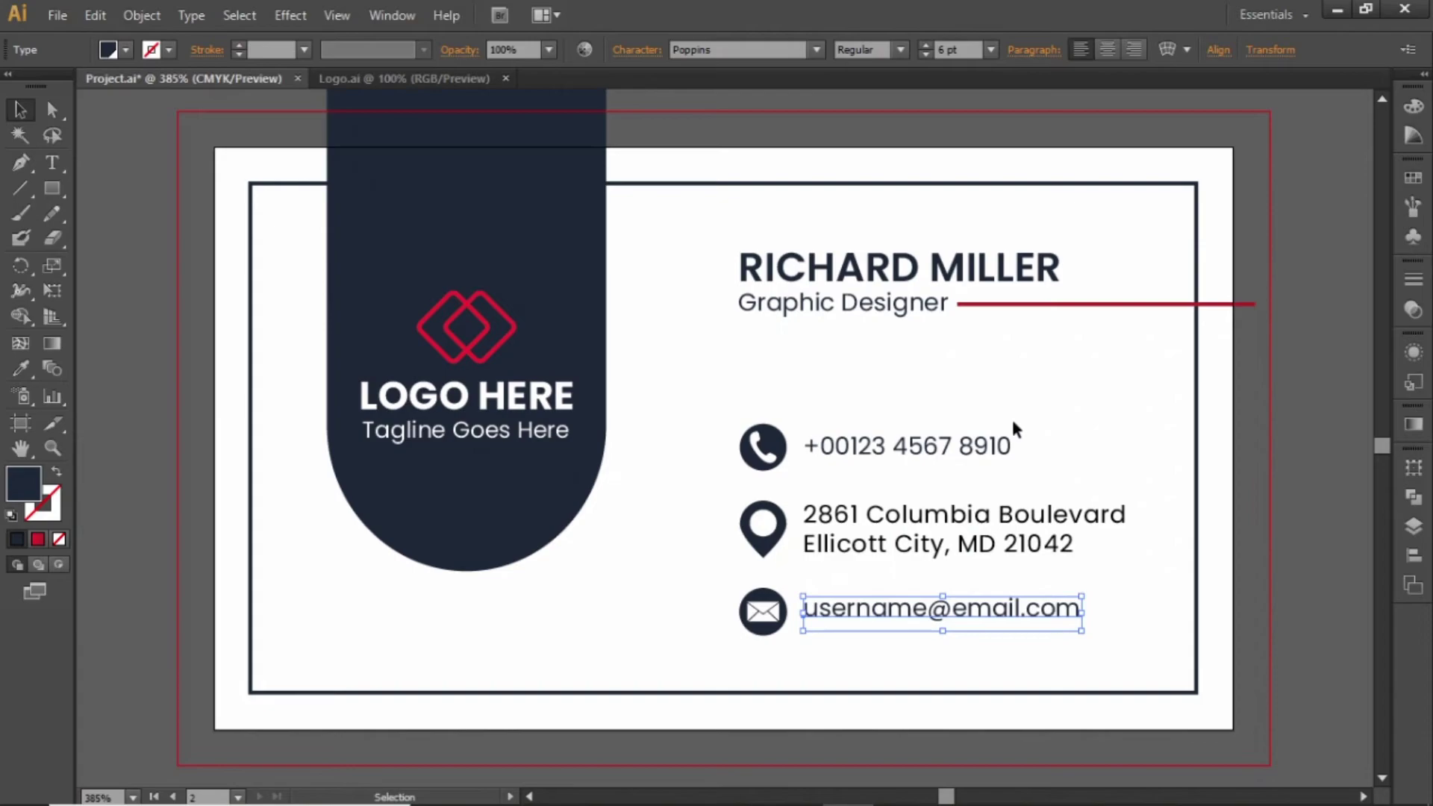
pyautogui.moveTo(1015, 415); pyautogui.dragTo(885, 619)
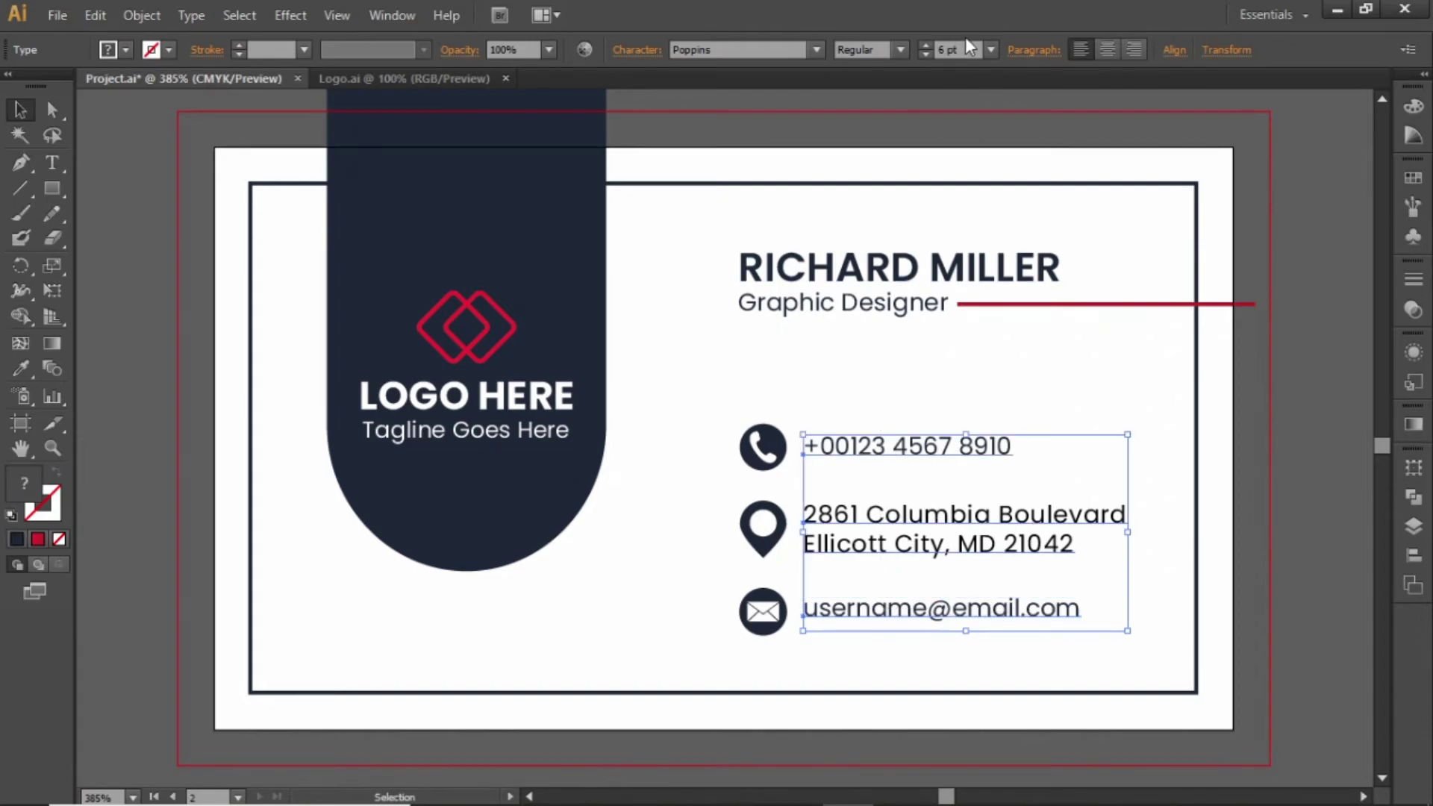
# Nudge the e-mail line slightly down beside its icon, then fit the whole card in view
pyautogui.click(928, 371)
pyautogui.press('z')
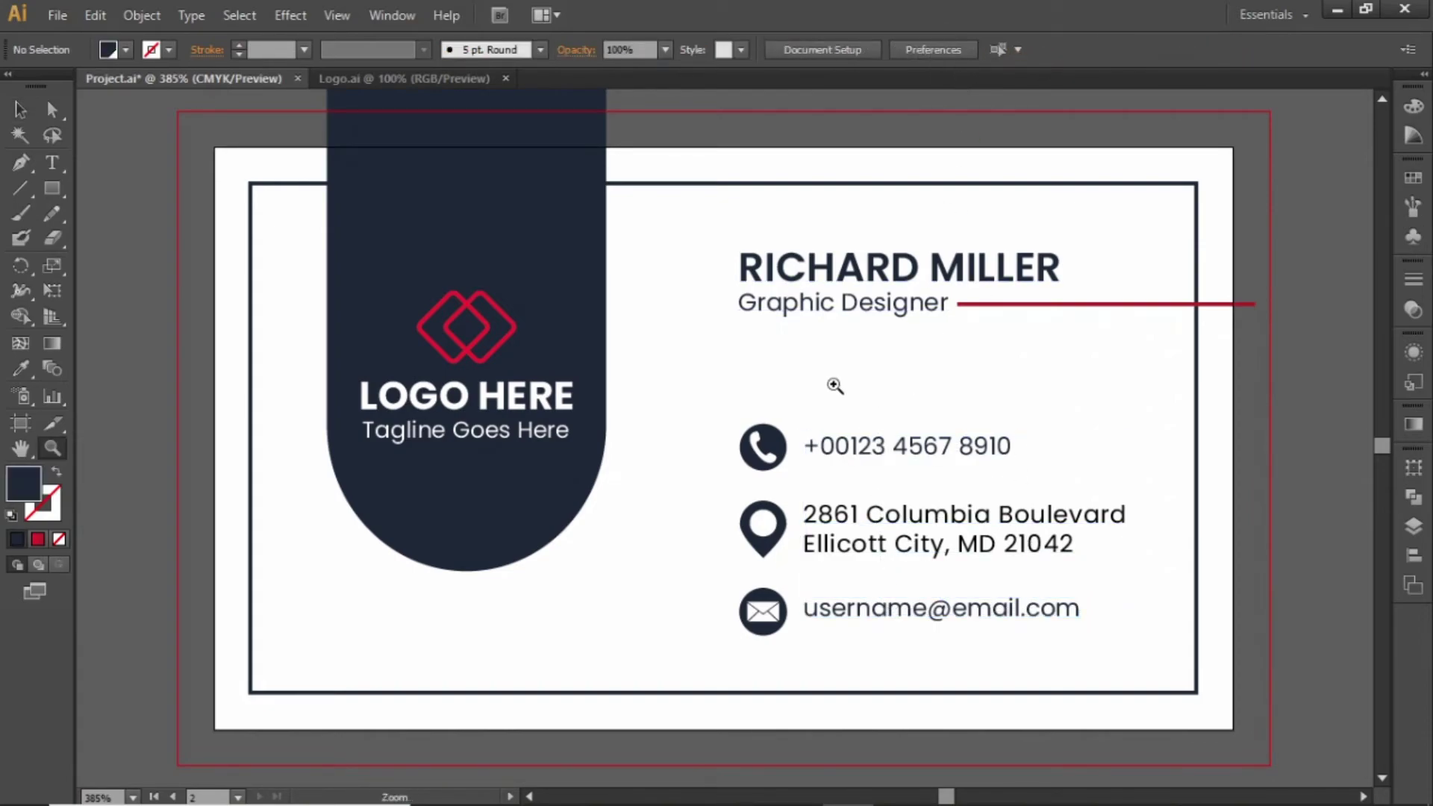
pyautogui.moveTo(678, 378); pyautogui.dragTo(1079, 566)
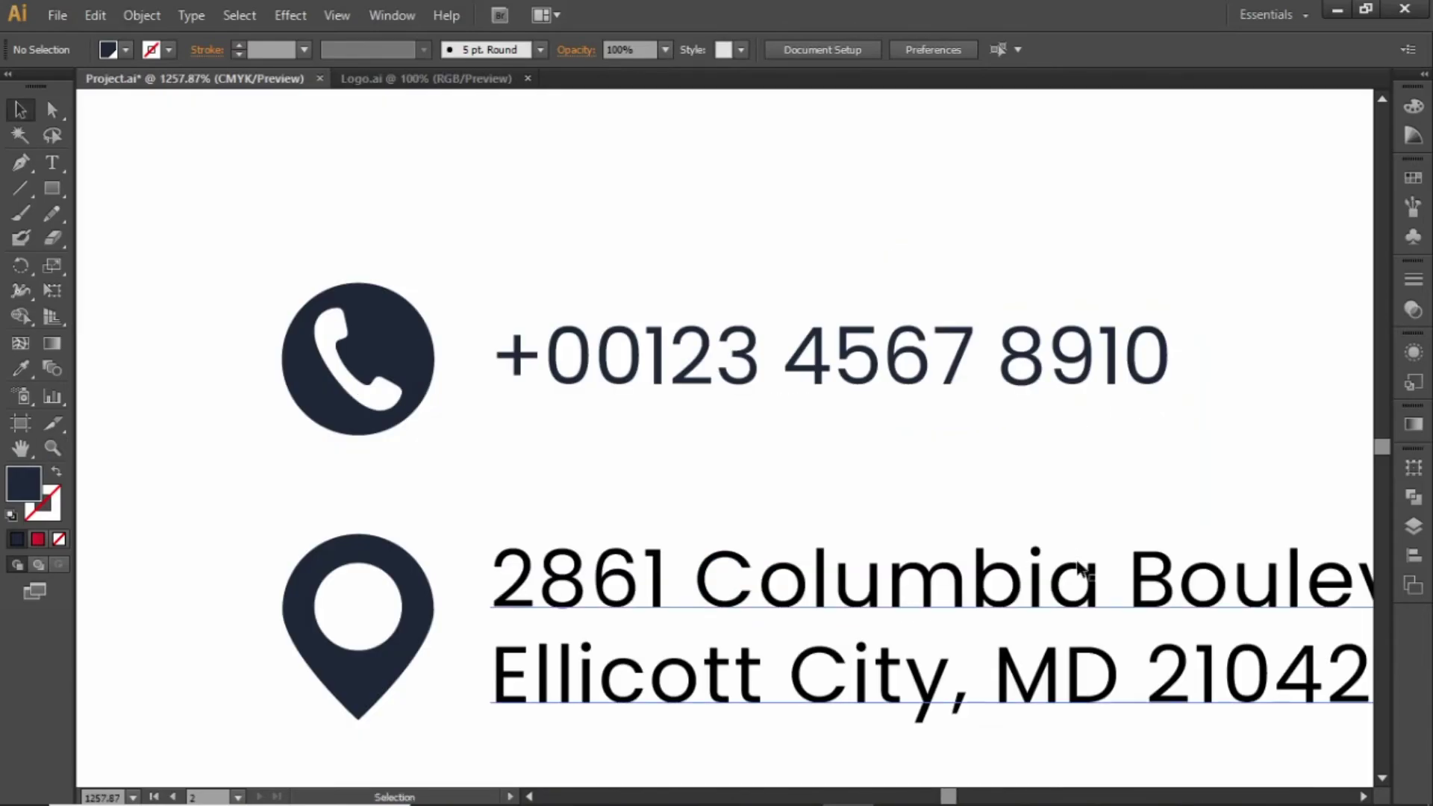
pyautogui.click(617, 373)
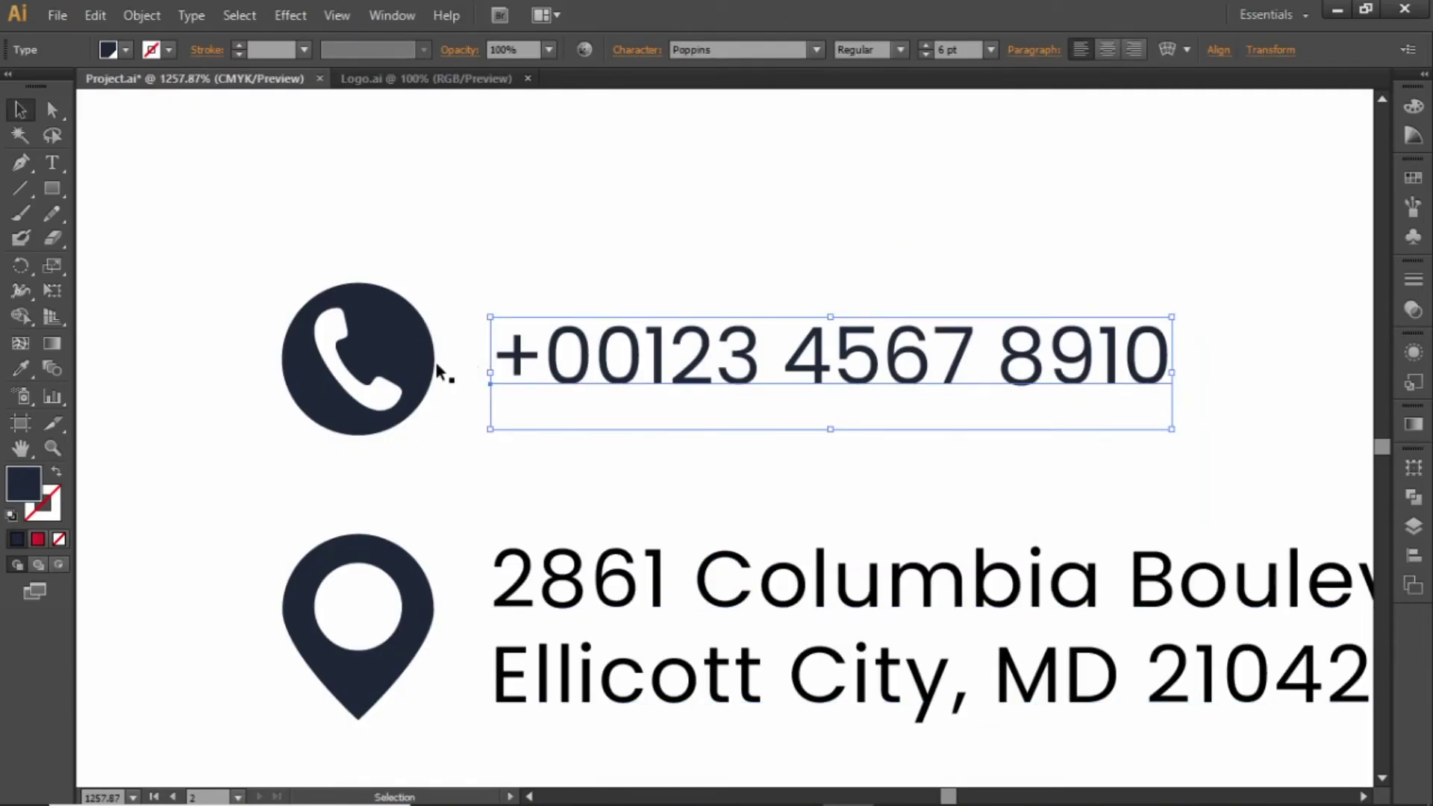
pyautogui.press('space')
pyautogui.moveTo(589, 604); pyautogui.dragTo(657, 364)
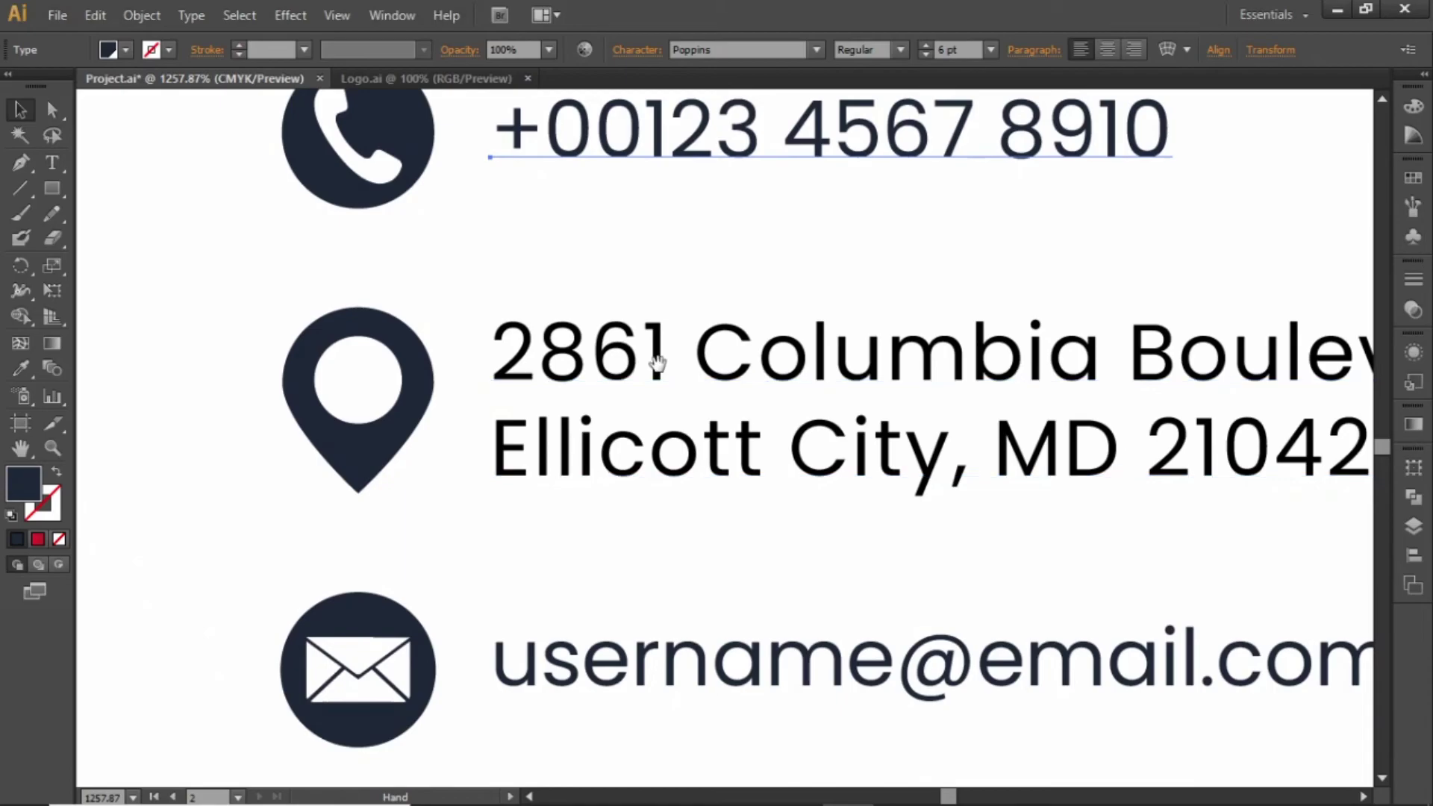
pyautogui.moveTo(537, 496); pyautogui.dragTo(579, 429)
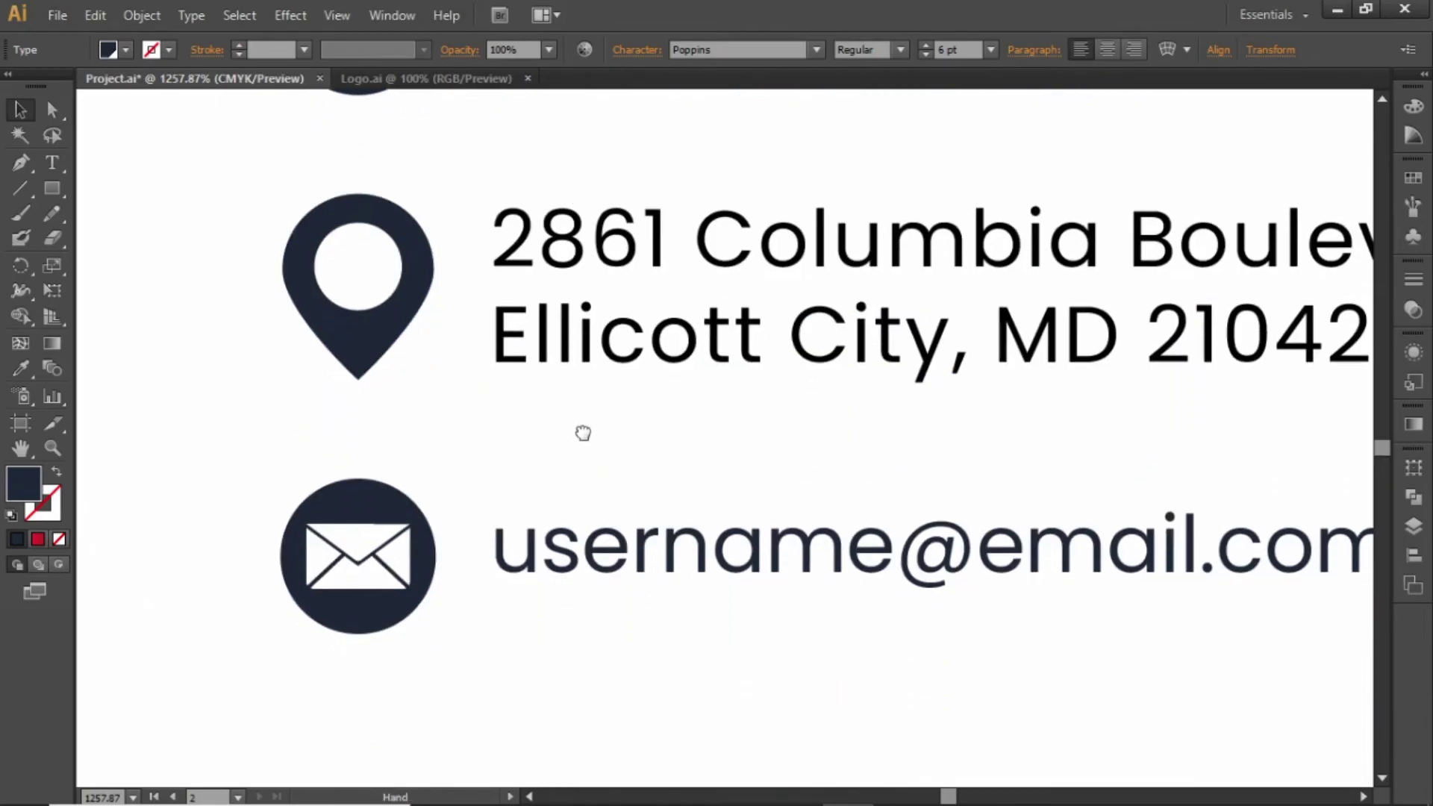
pyautogui.click(597, 551)
pyautogui.moveTo(595, 561); pyautogui.dragTo(592, 559)
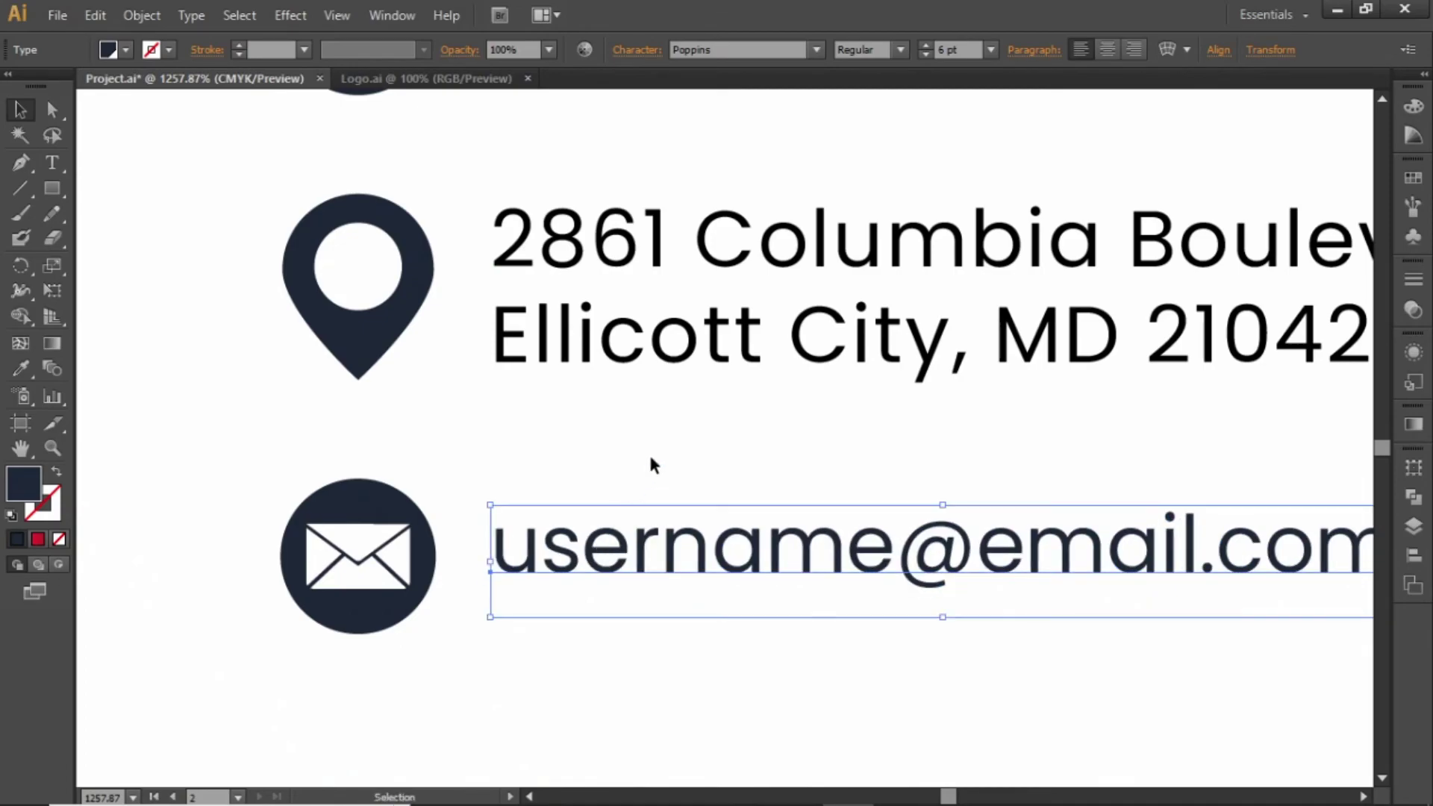
pyautogui.hotkey('ctrl', '0')
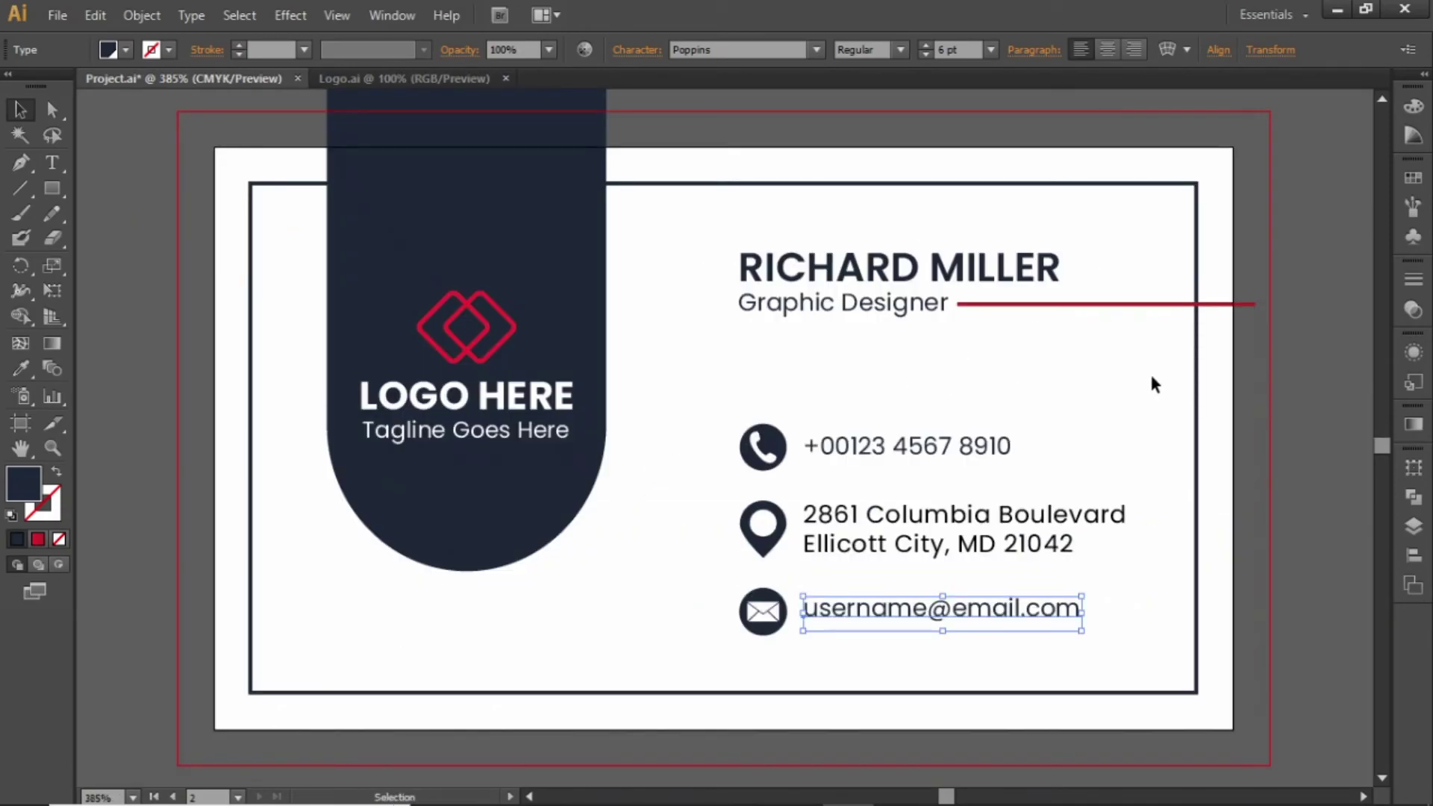
pyautogui.click(1157, 387)
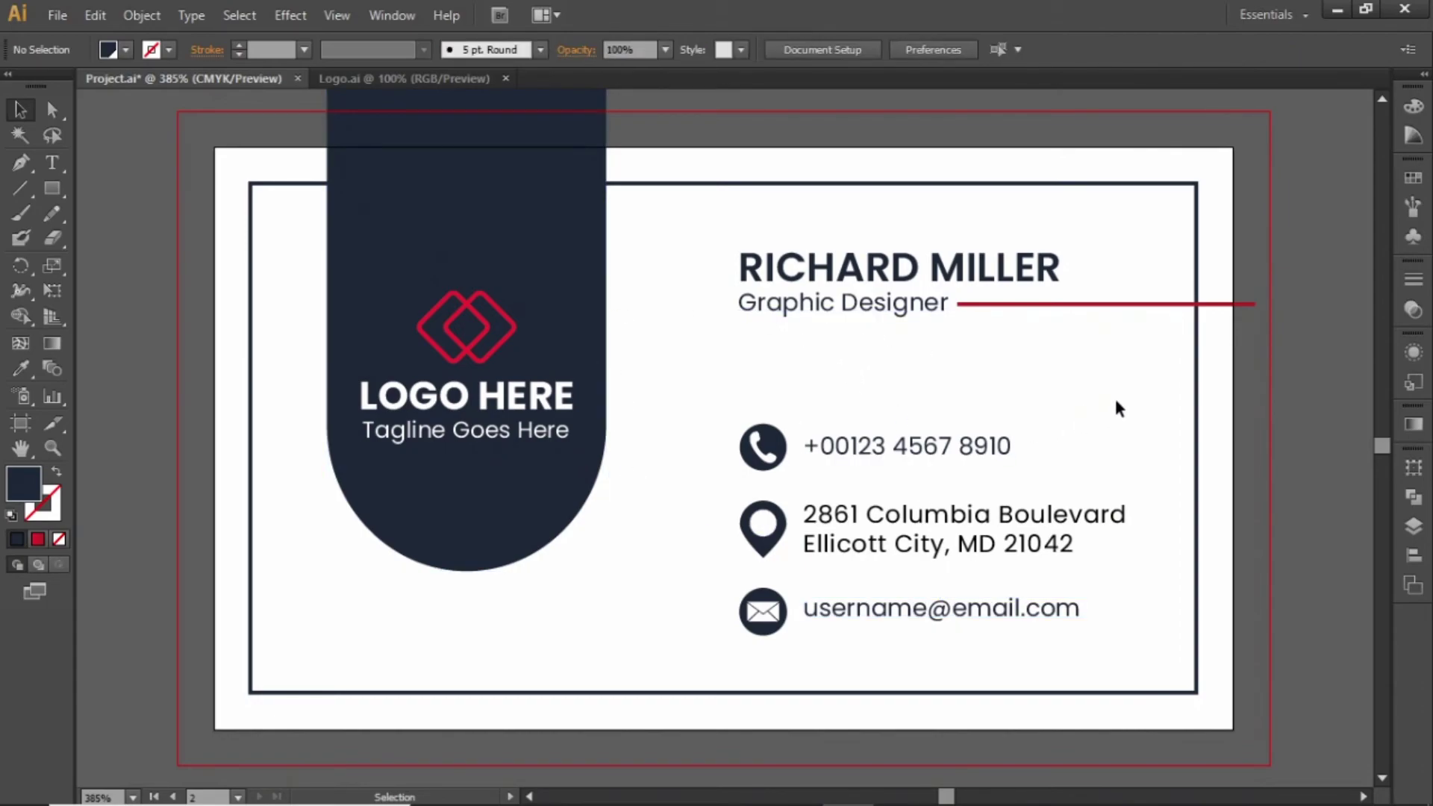
# Unlock all locked objects with Object > Unlock All
pyautogui.hotkey('ctrl', '-')
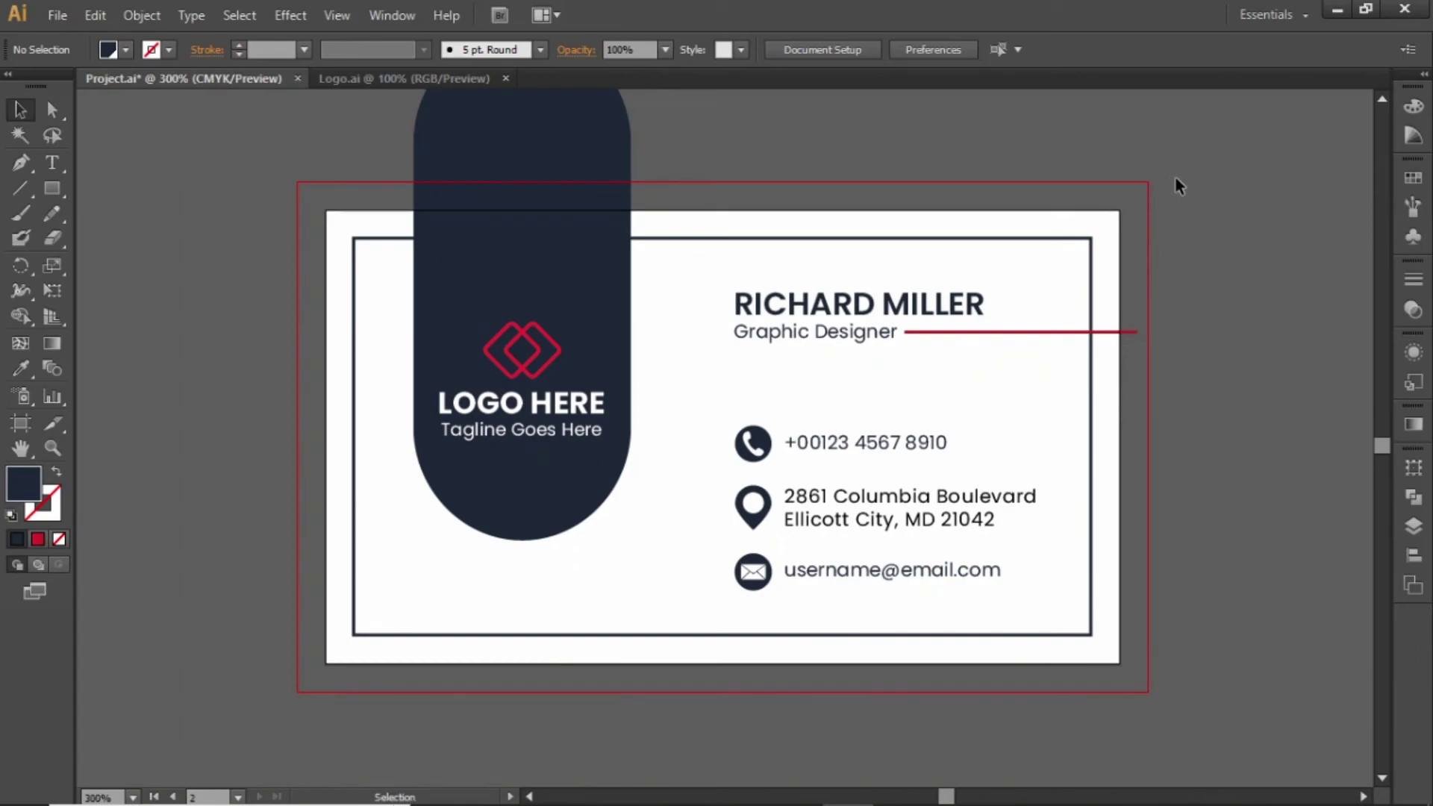
pyautogui.click(143, 15)
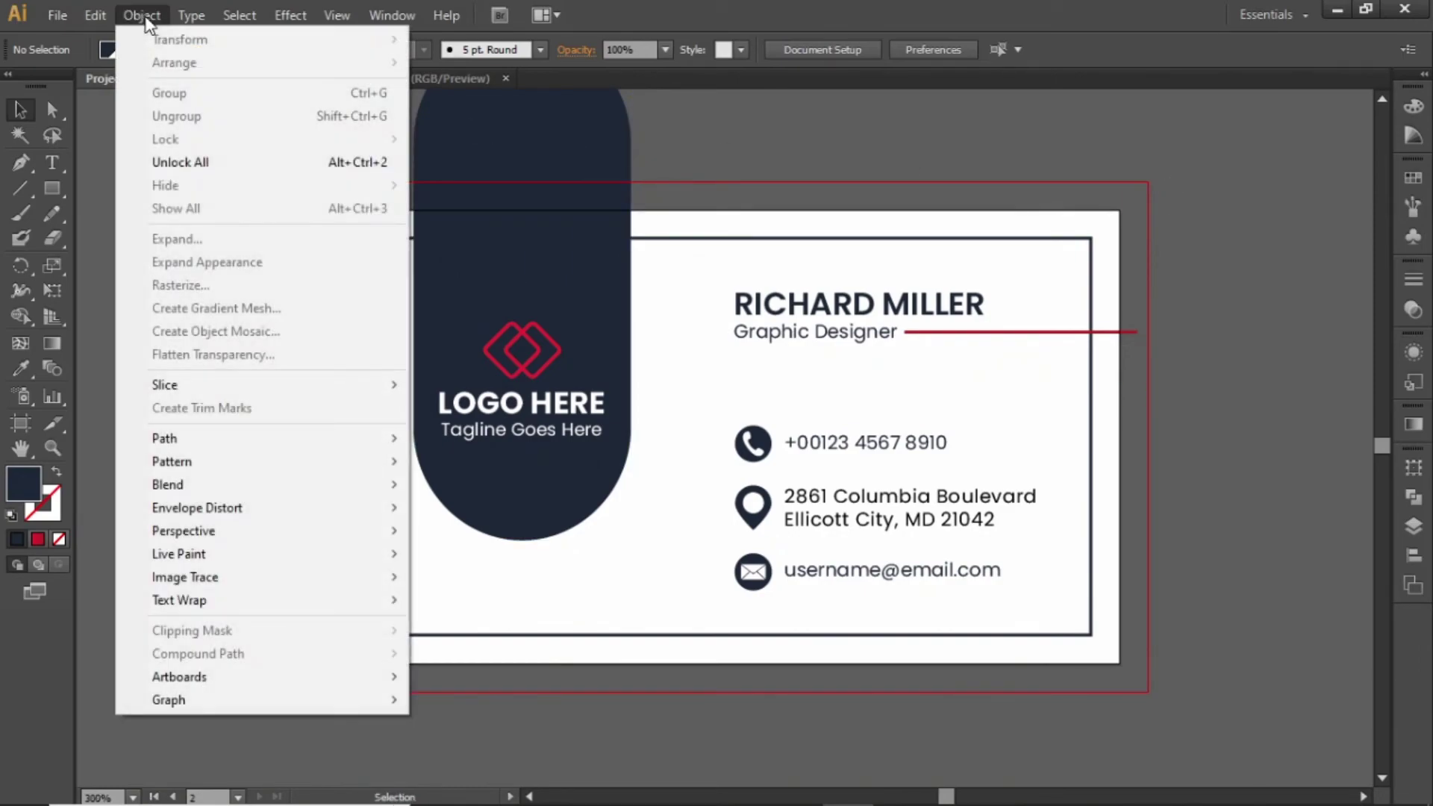
pyautogui.click(239, 174)
pyautogui.click(149, 227)
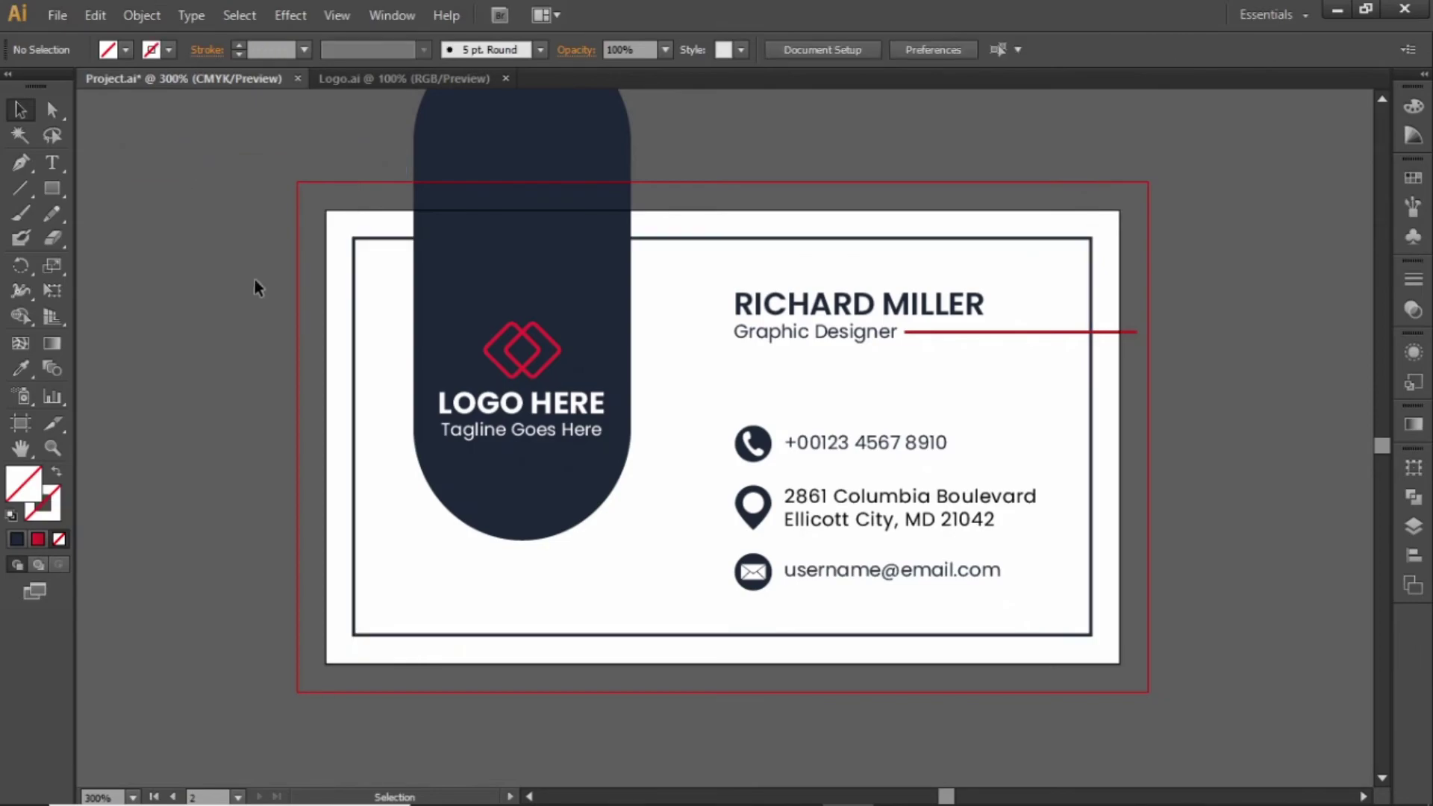
# Delete the dark inner frame on the front and the line under the website URL
pyautogui.click(671, 237)
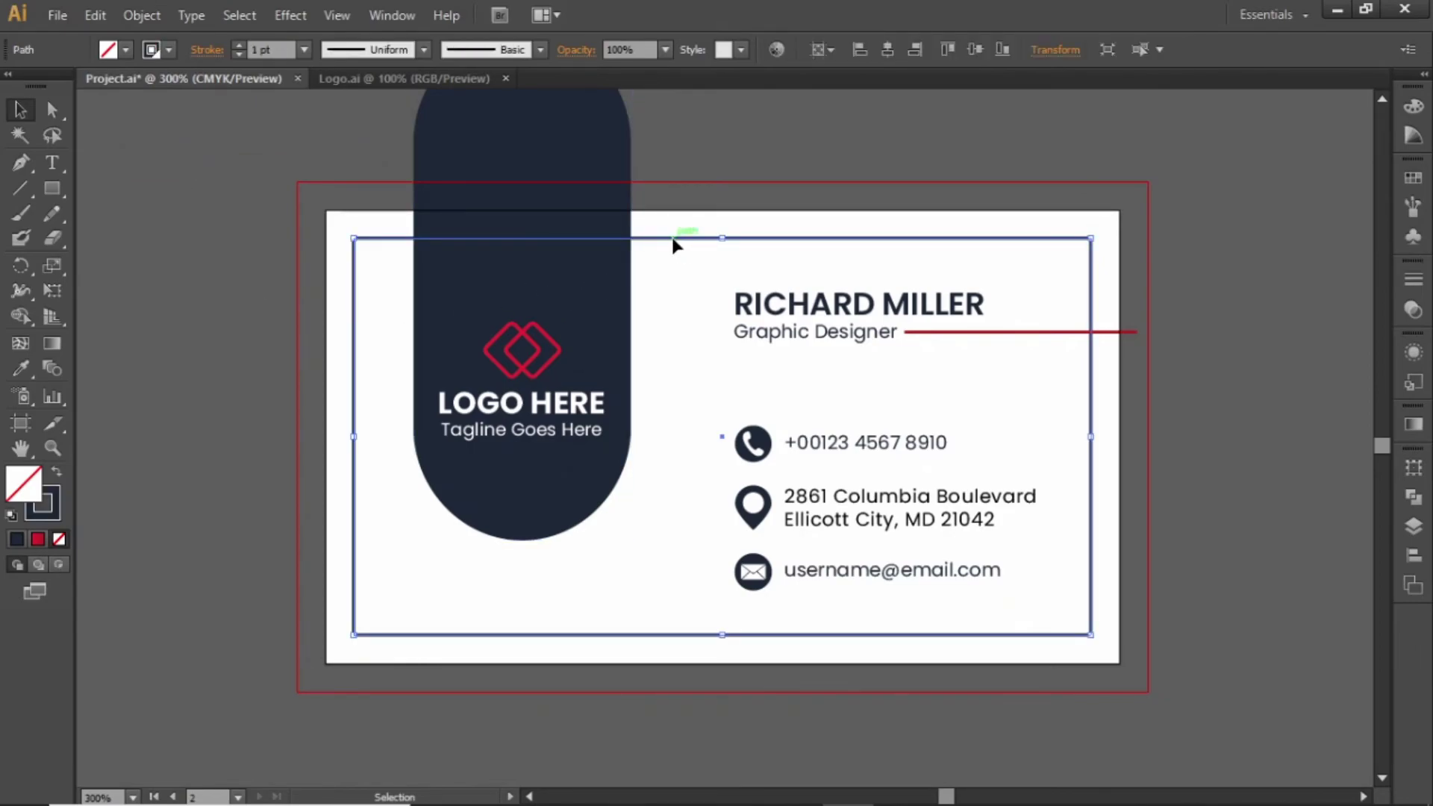
pyautogui.click(717, 248)
pyautogui.moveTo(806, 182); pyautogui.dragTo(818, 495)
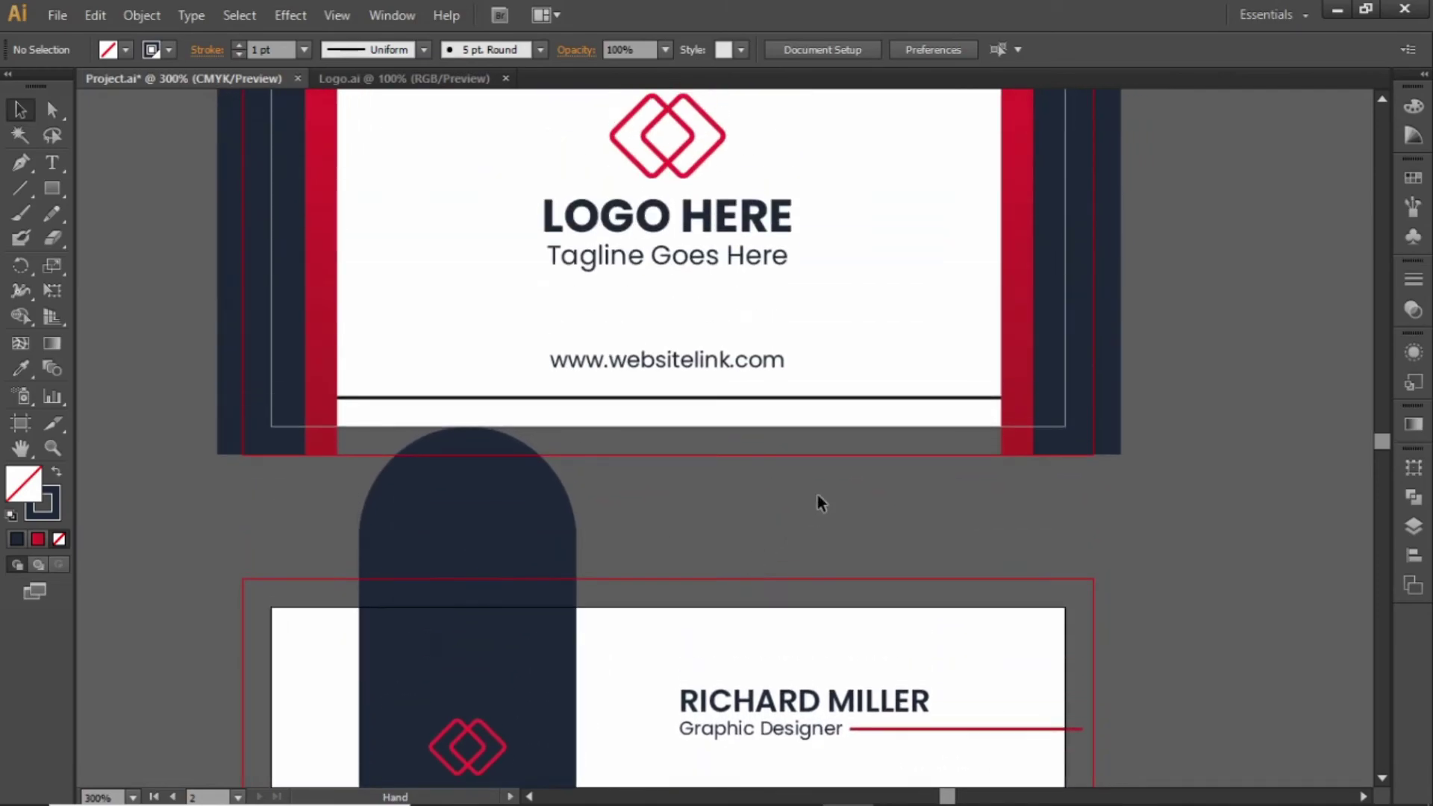
pyautogui.click(869, 403)
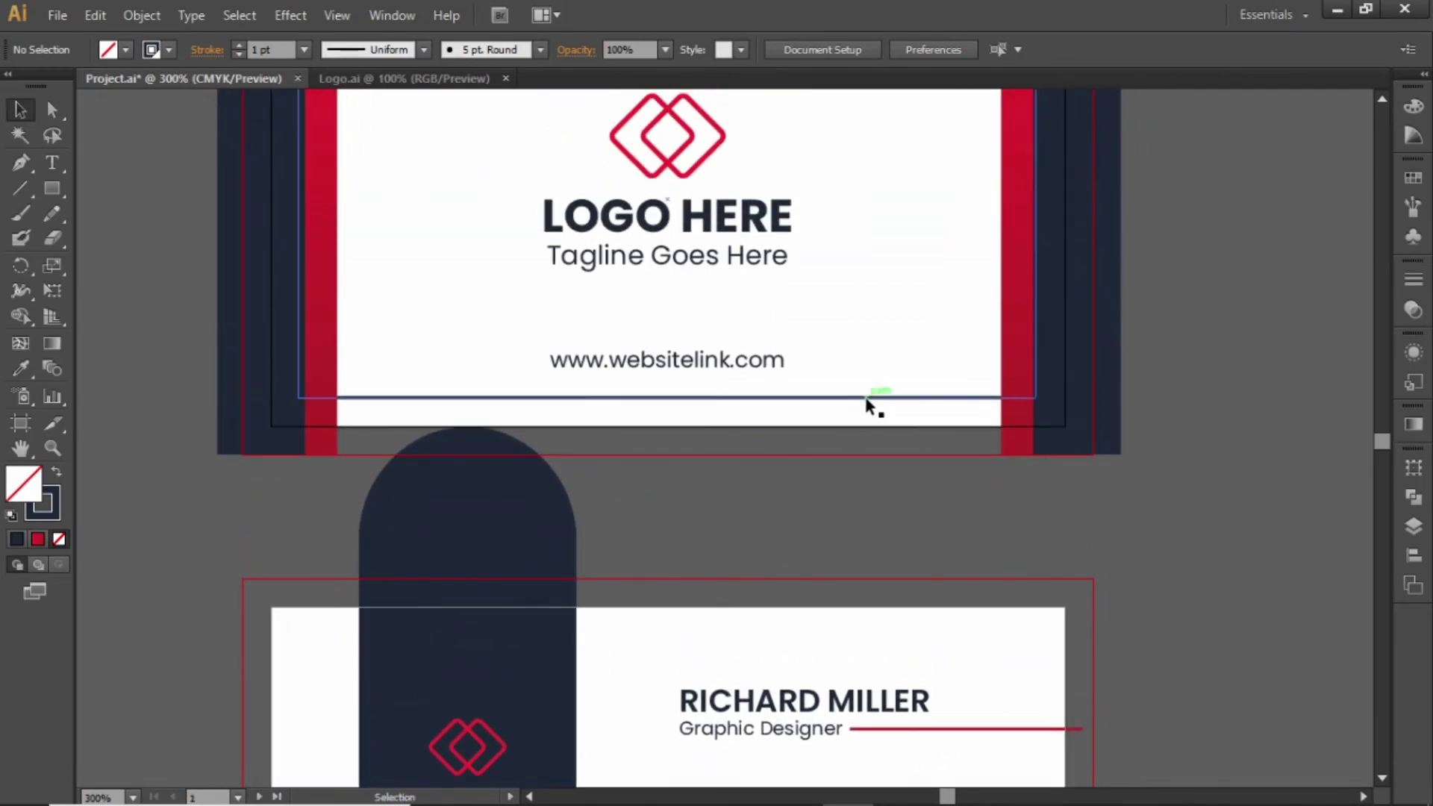
pyautogui.press('Delete')
pyautogui.moveTo(934, 265); pyautogui.dragTo(986, 495)
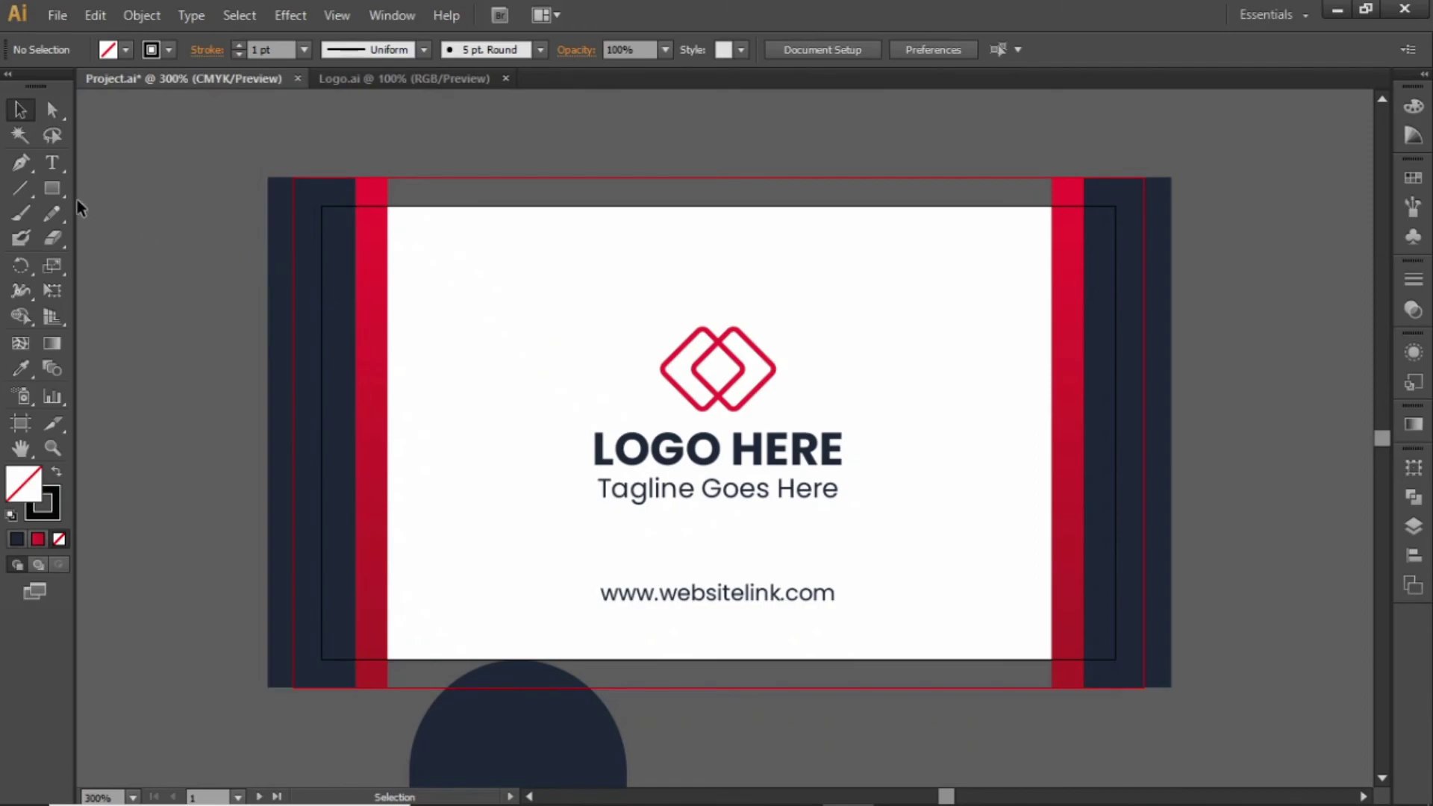
# Draw a white rectangle covering the whole back artboard
pyautogui.click(57, 191)
pyautogui.click(55, 189)
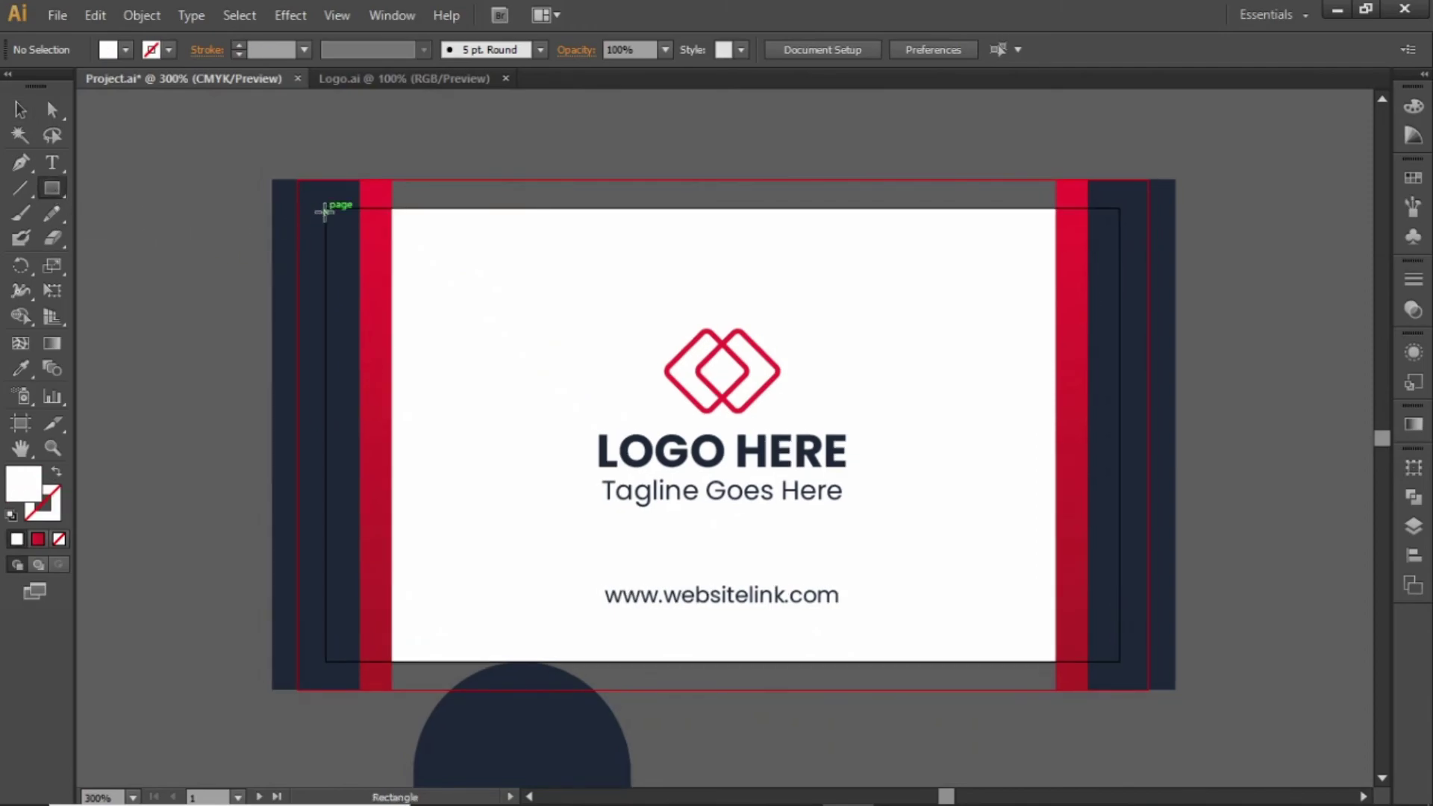
pyautogui.moveTo(326, 208); pyautogui.dragTo(1120, 661)
pyautogui.press('v')
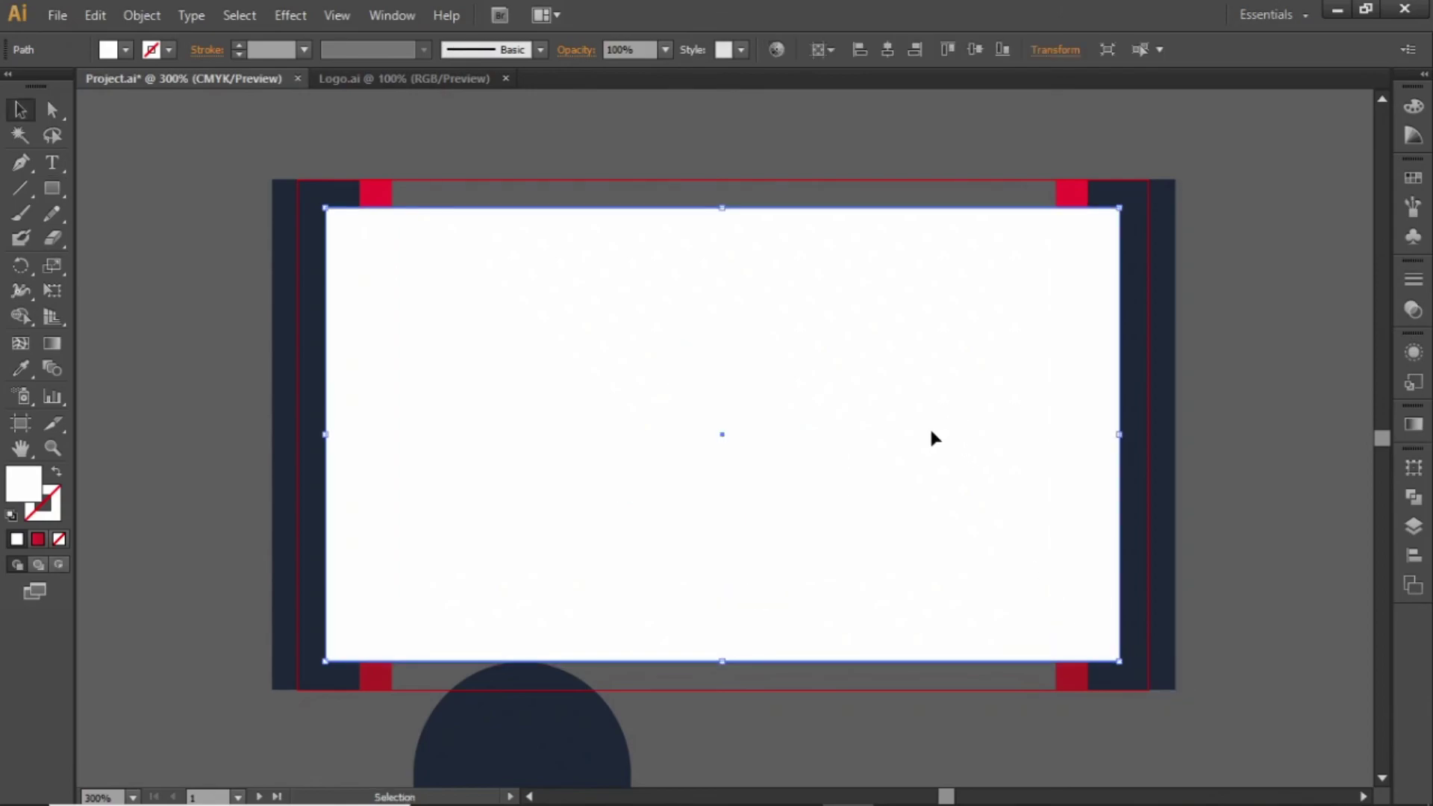
# Alt-drag a copy of the white rectangle down onto the front card
pyautogui.hotkey('ctrl', '-')
pyautogui.hotkey('ctrl', '-')
pyautogui.moveTo(986, 467); pyautogui.dragTo(1001, 368)
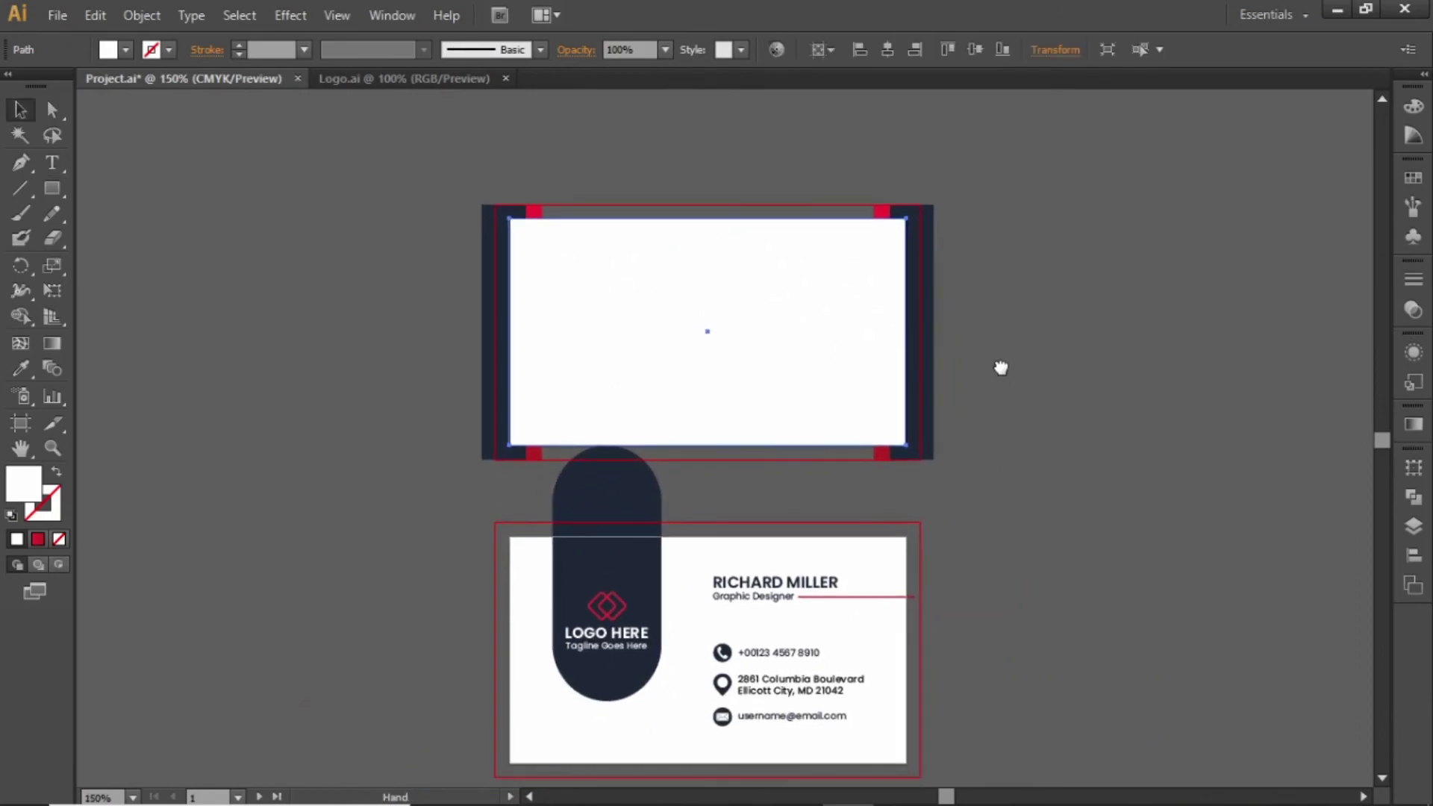
pyautogui.moveTo(818, 326); pyautogui.dragTo(816, 643)
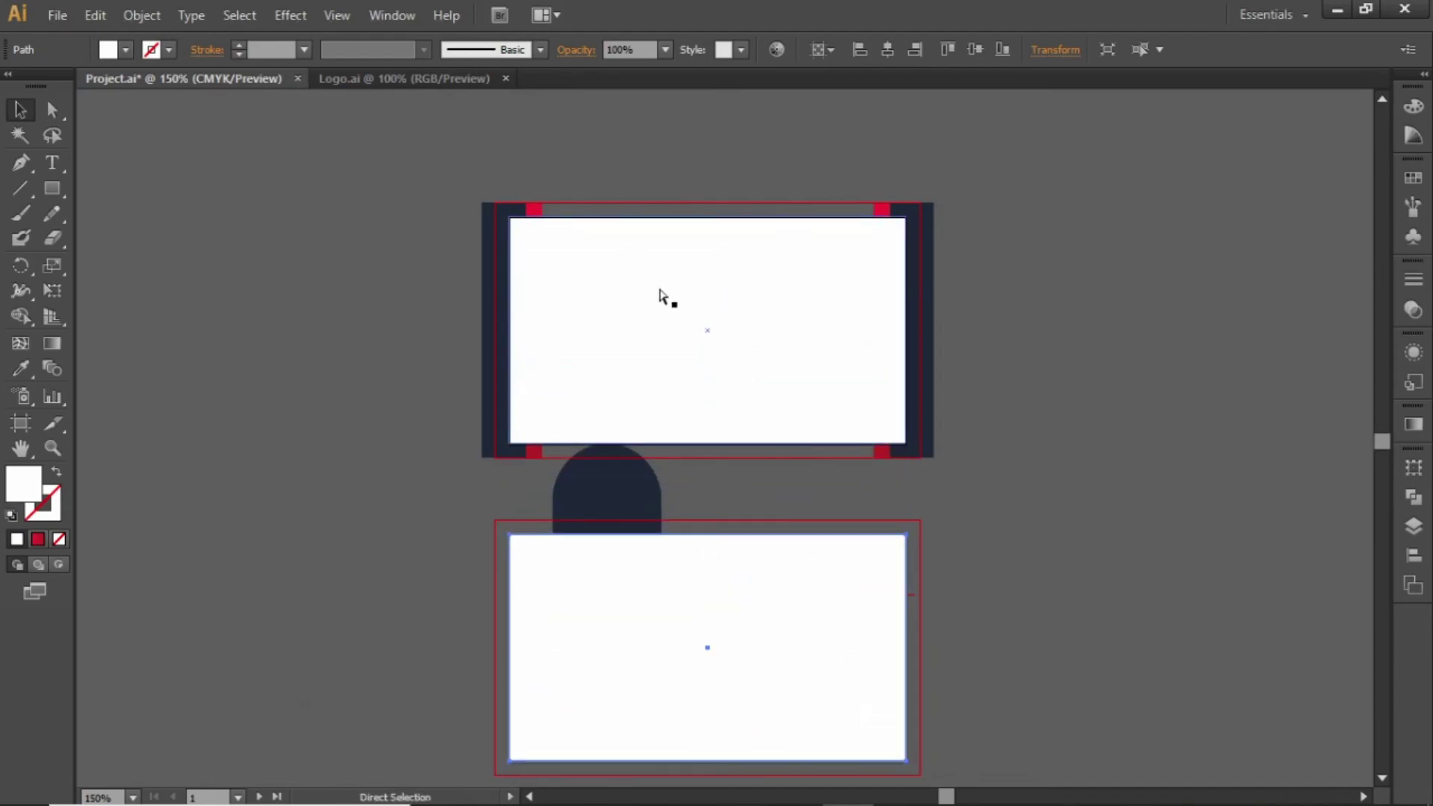
pyautogui.hotkey('ctrl', '-')
pyautogui.hotkey('ctrl', '0')
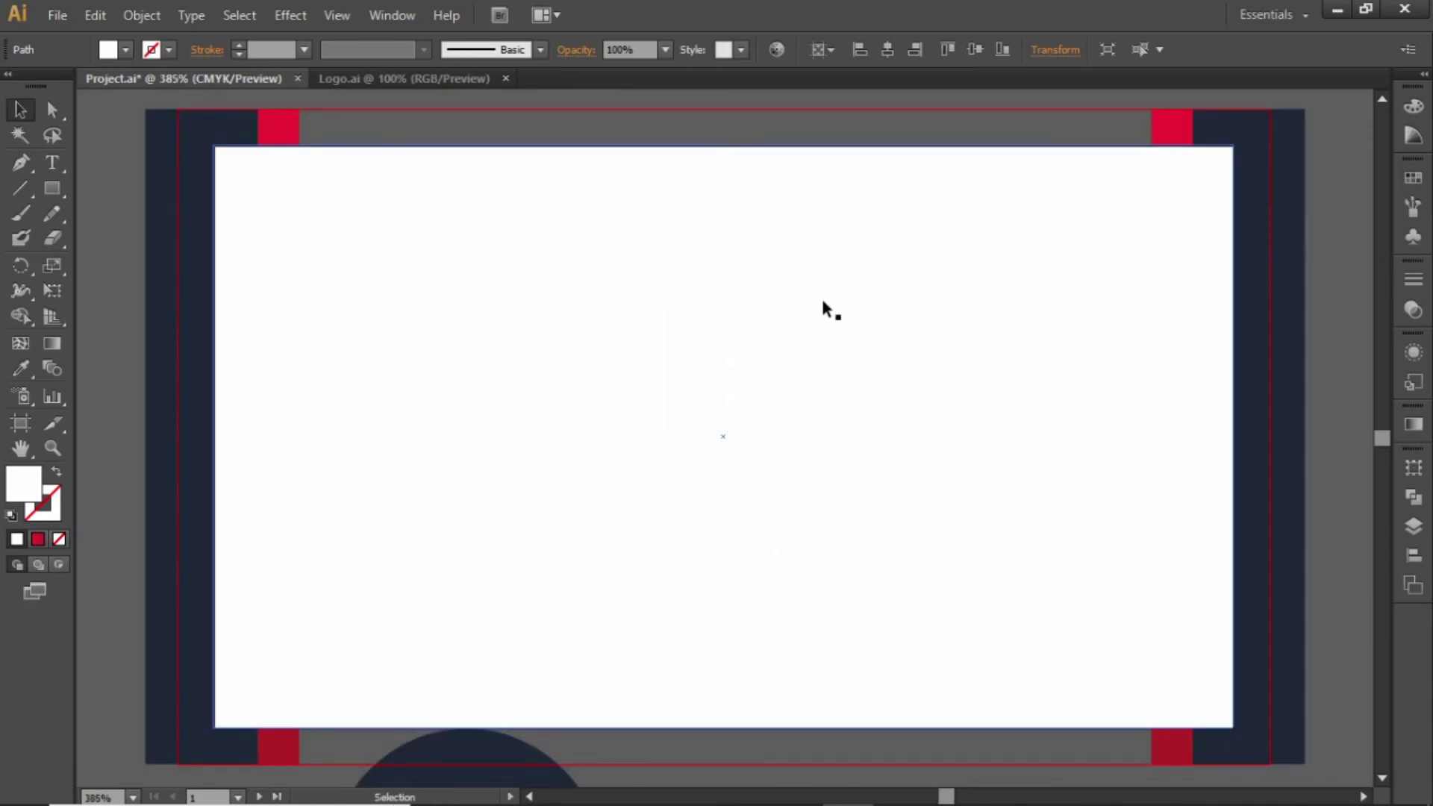
pyautogui.hotkey('ctrl', '-')
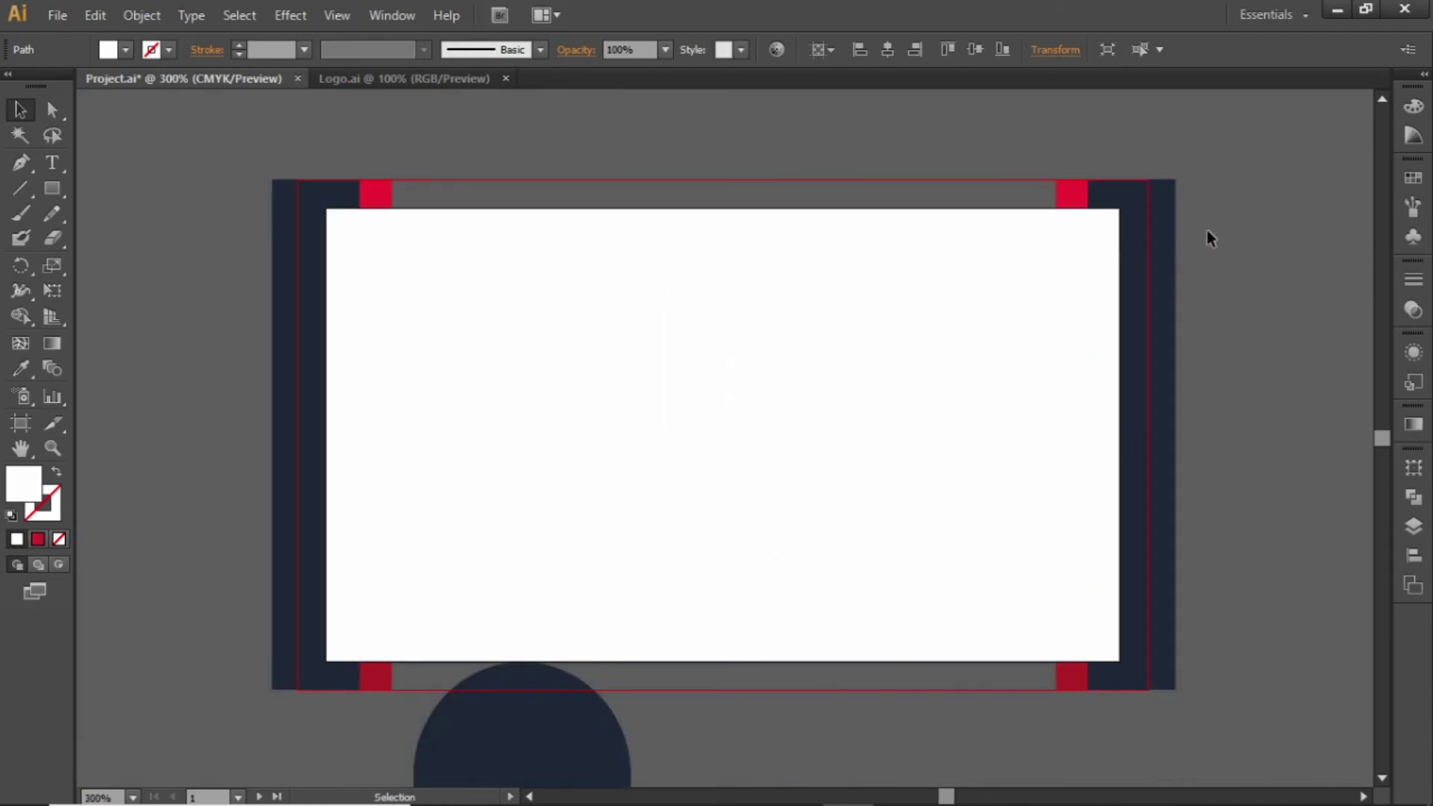
# Clip the back card's design to its white rectangle with a clipping mask
pyautogui.moveTo(1176, 271); pyautogui.dragTo(293, 623)
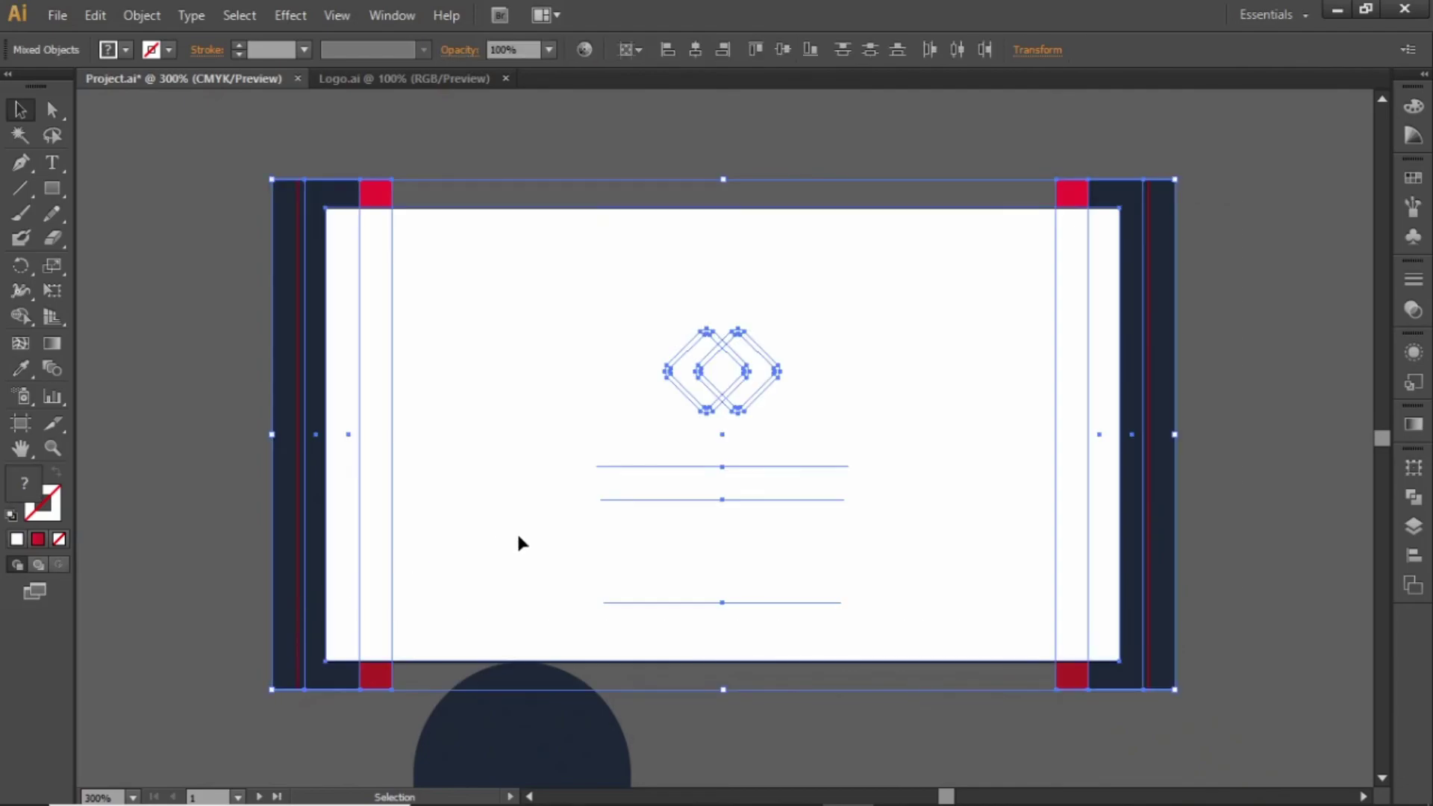
pyautogui.click(138, 22)
pyautogui.moveTo(334, 635)
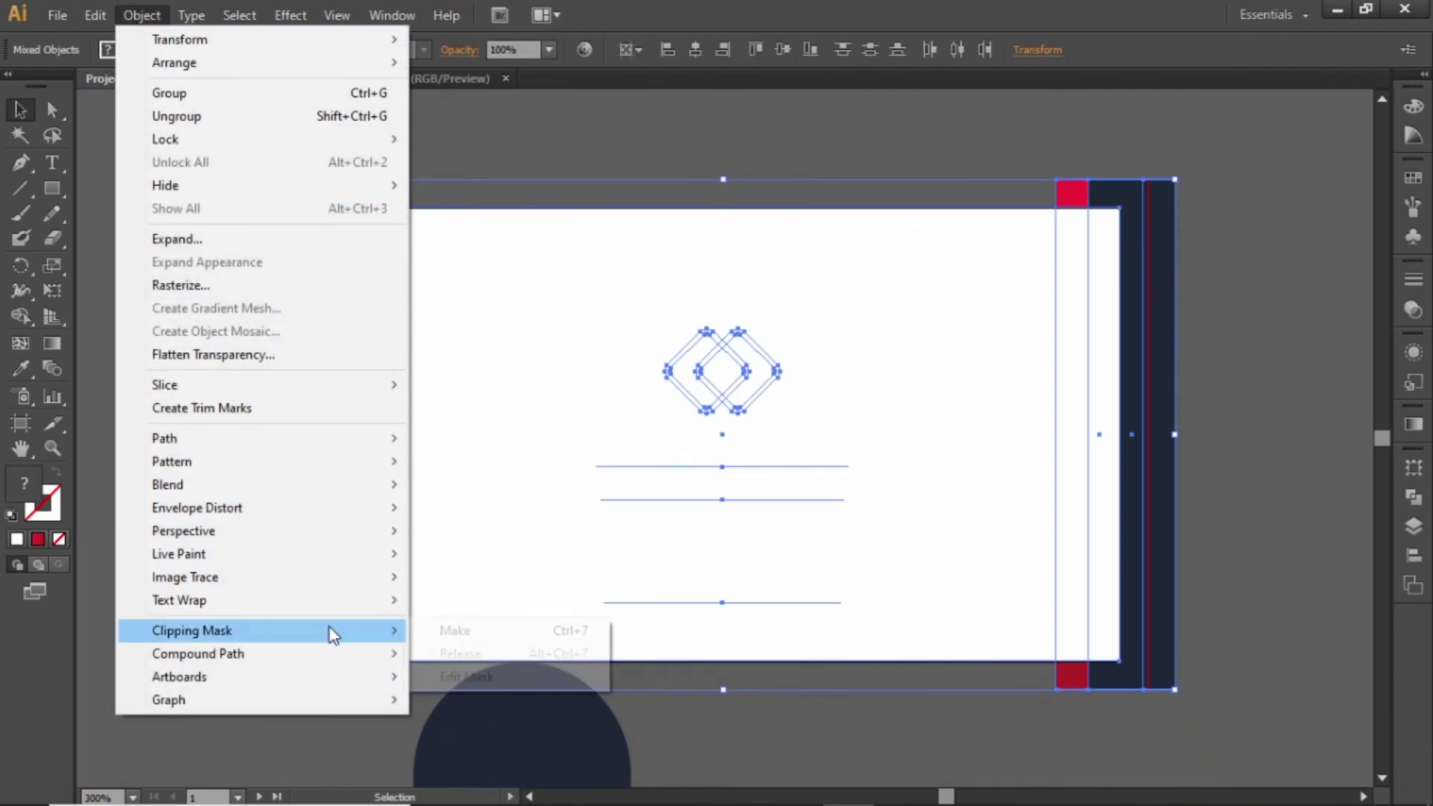
pyautogui.click(513, 632)
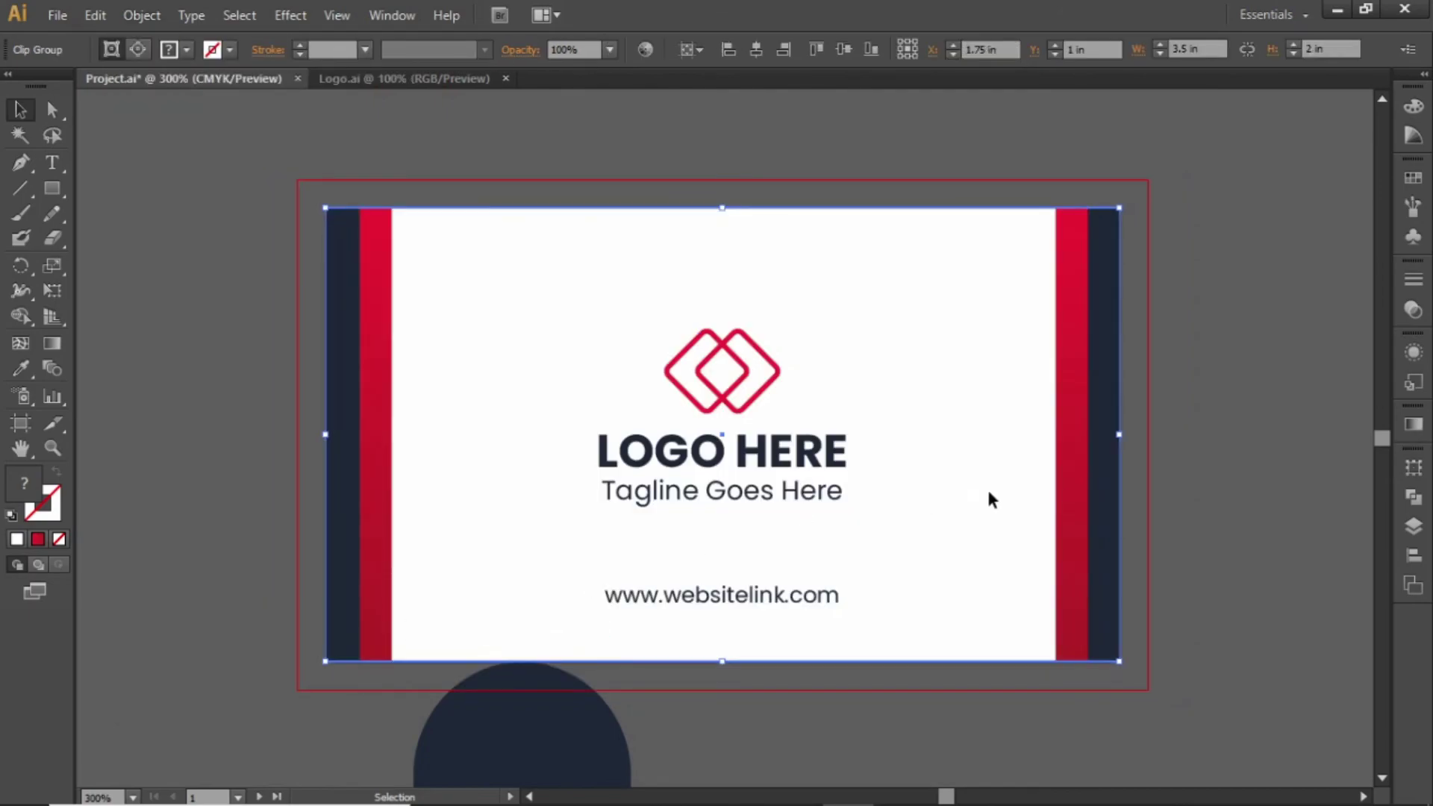
pyautogui.click(1186, 469)
# Clip the front card's design to its white rectangle with a clipping mask
pyautogui.press('space')
pyautogui.moveTo(1146, 586); pyautogui.dragTo(1104, 275)
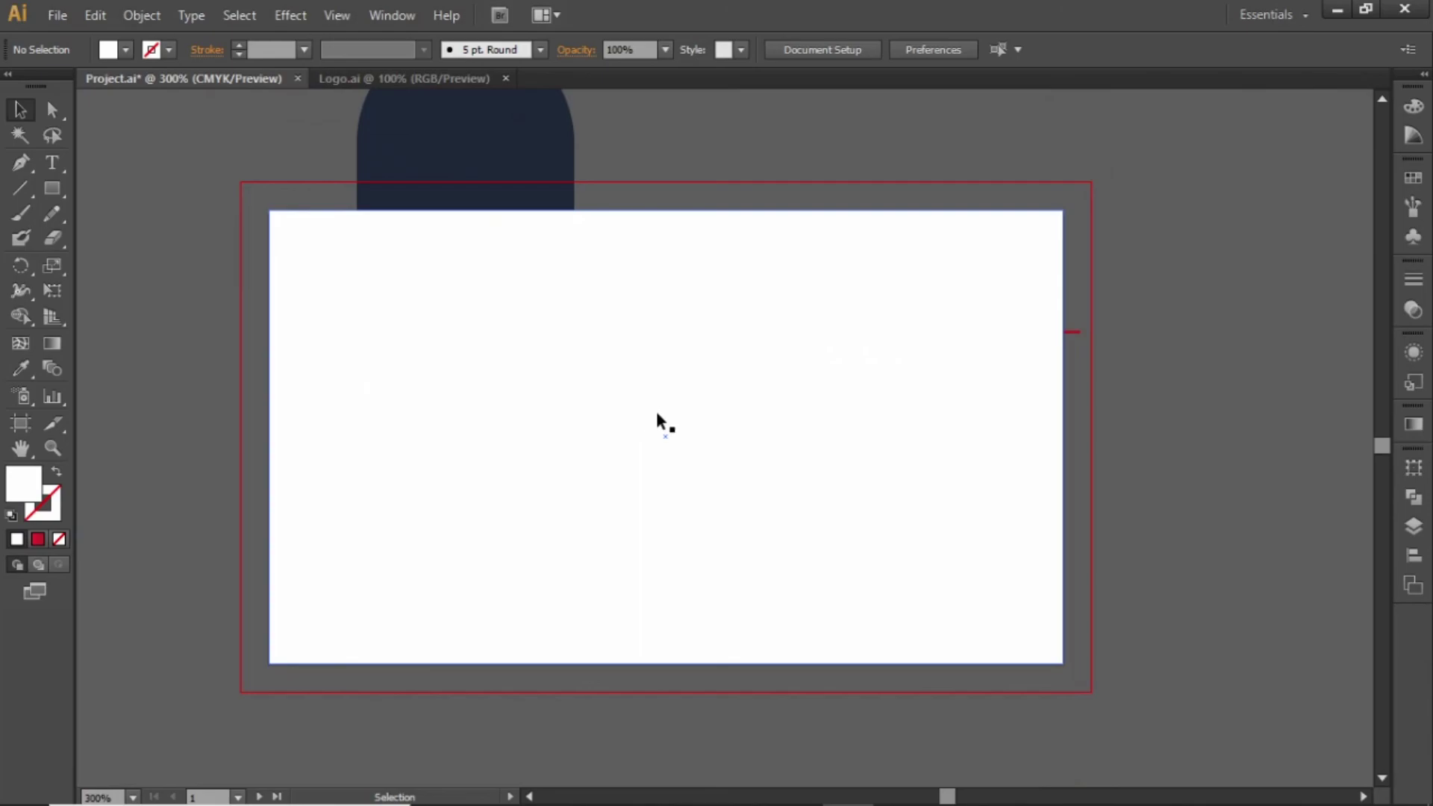
pyautogui.moveTo(1169, 179); pyautogui.dragTo(237, 670)
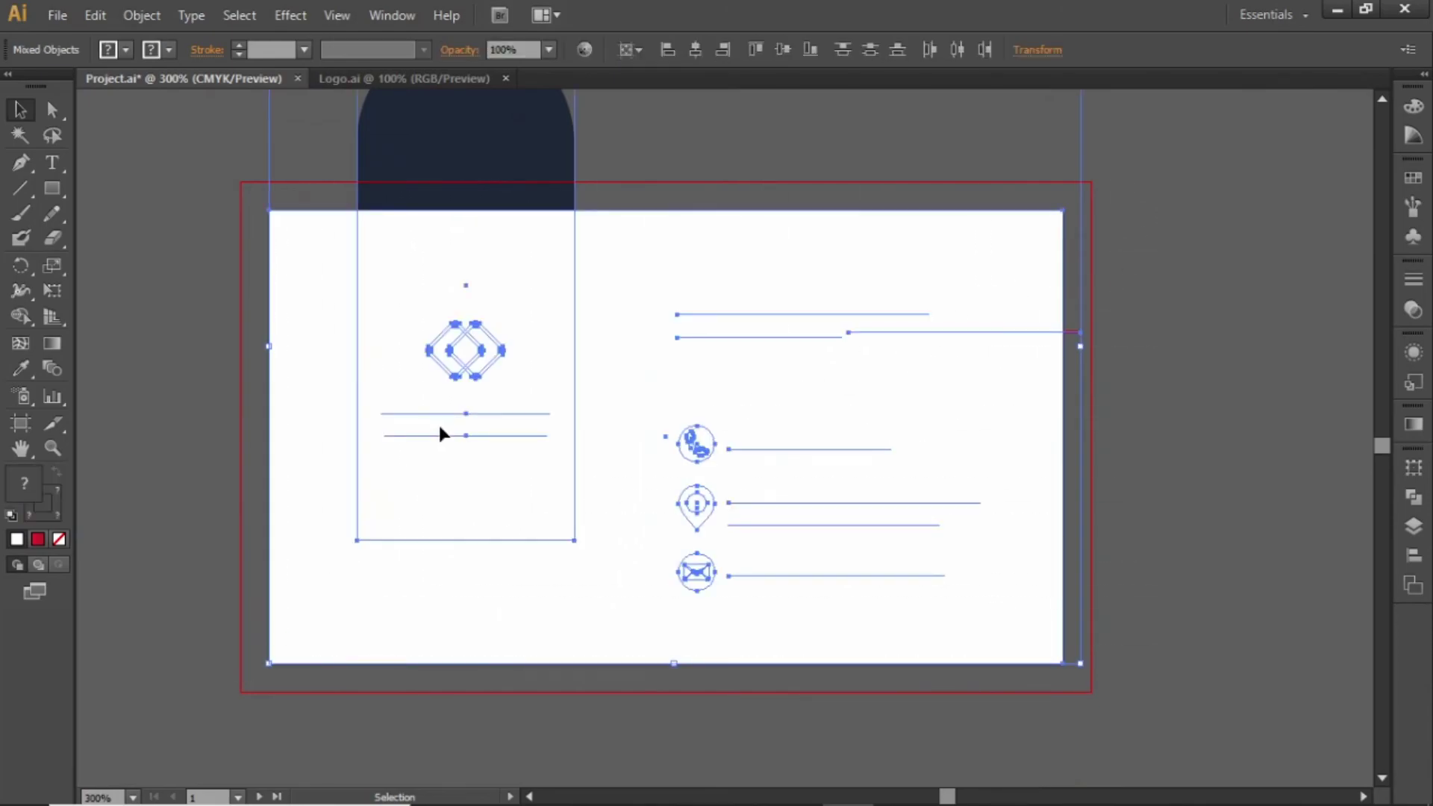
pyautogui.click(142, 15)
pyautogui.moveTo(385, 634)
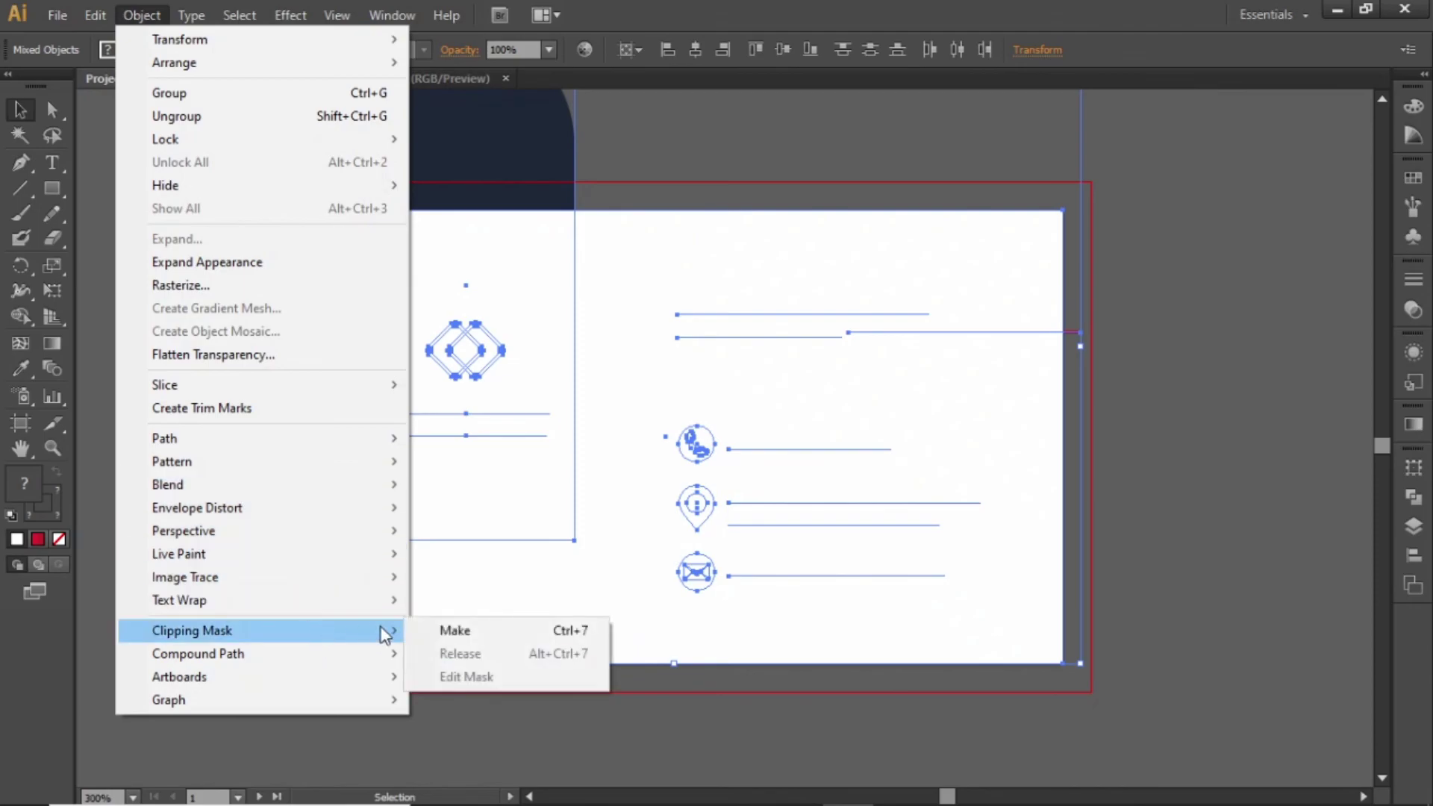
pyautogui.click(536, 631)
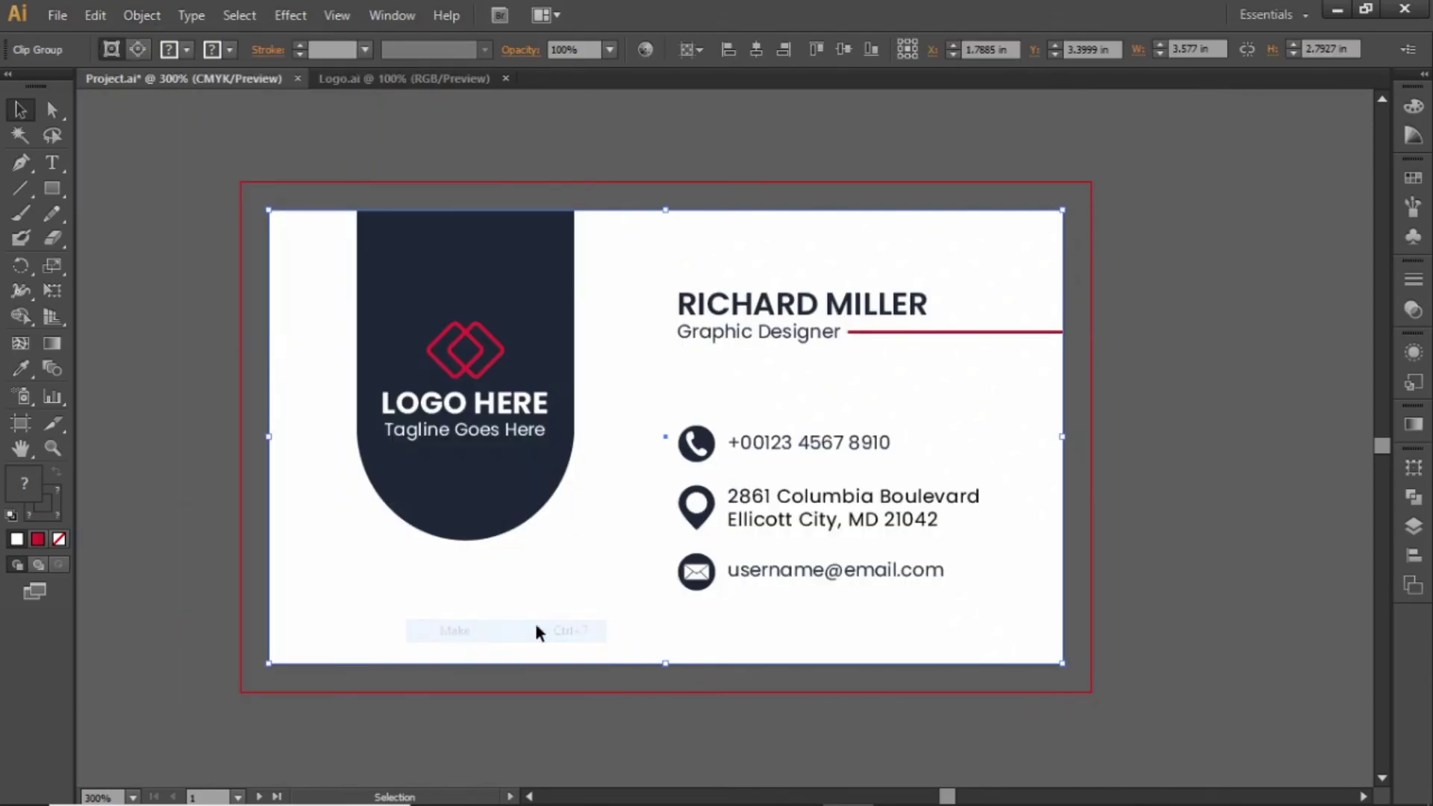
pyautogui.click(1104, 384)
pyautogui.hotkey('ctrl', '-')
pyautogui.hotkey('ctrl', '-')
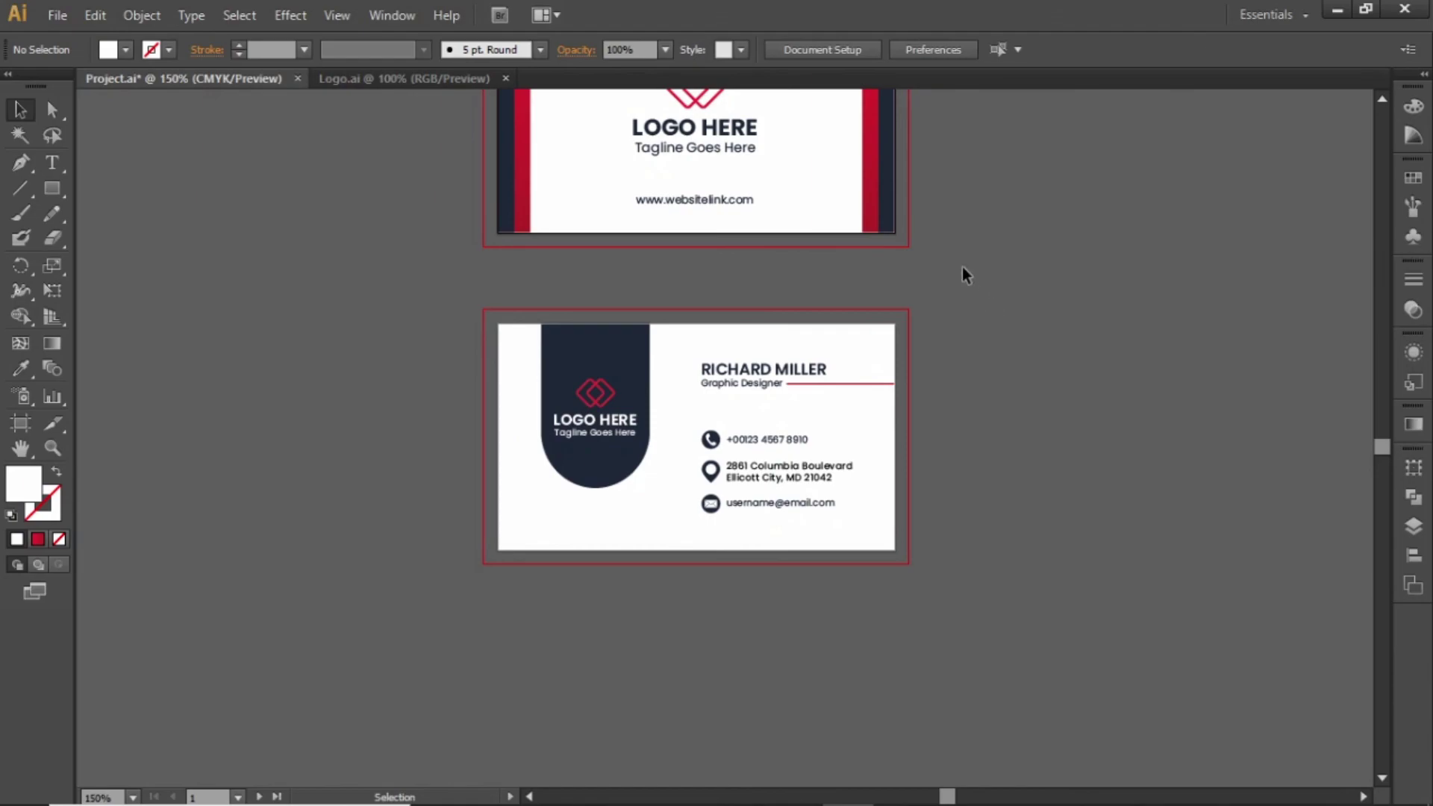
pyautogui.moveTo(963, 272); pyautogui.dragTo(963, 387)
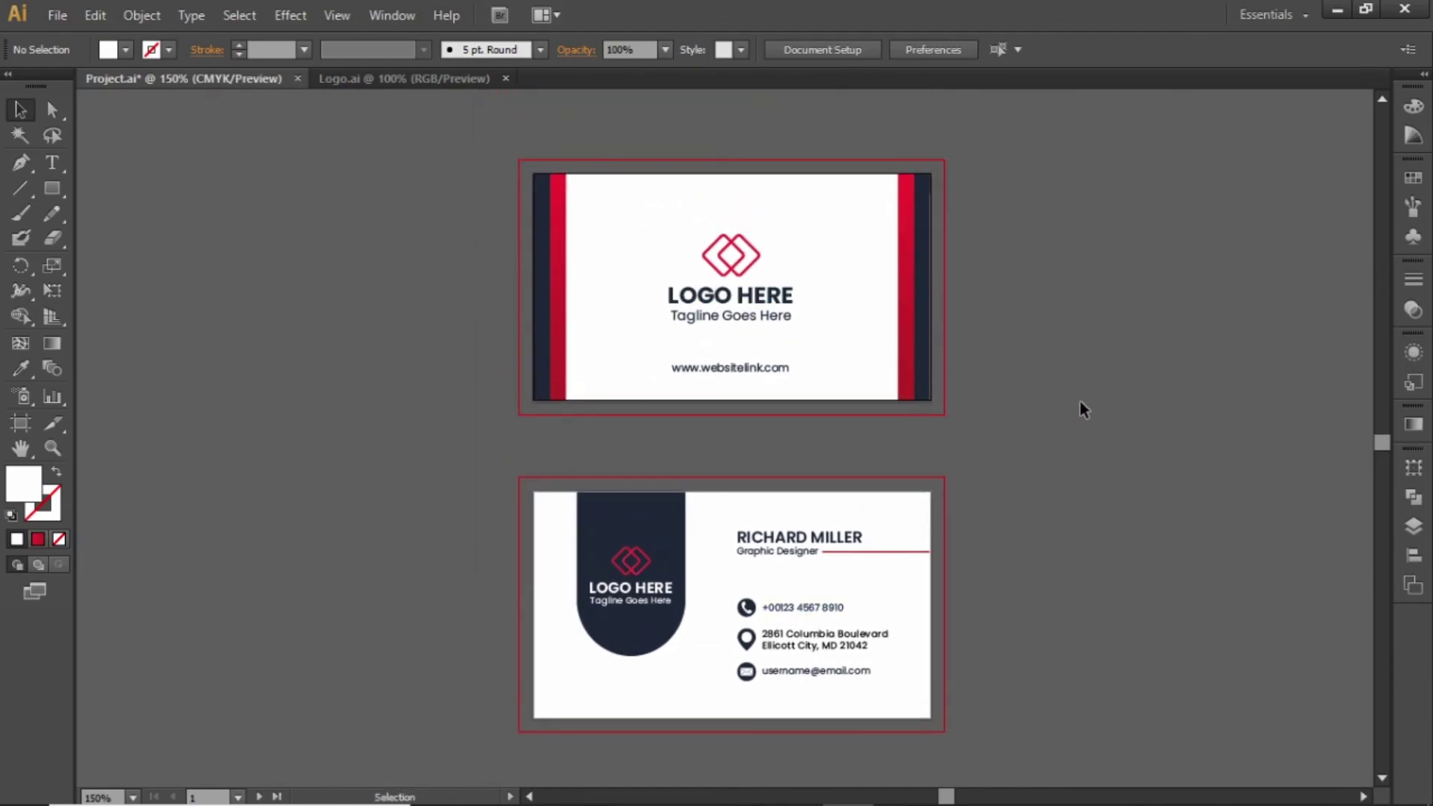